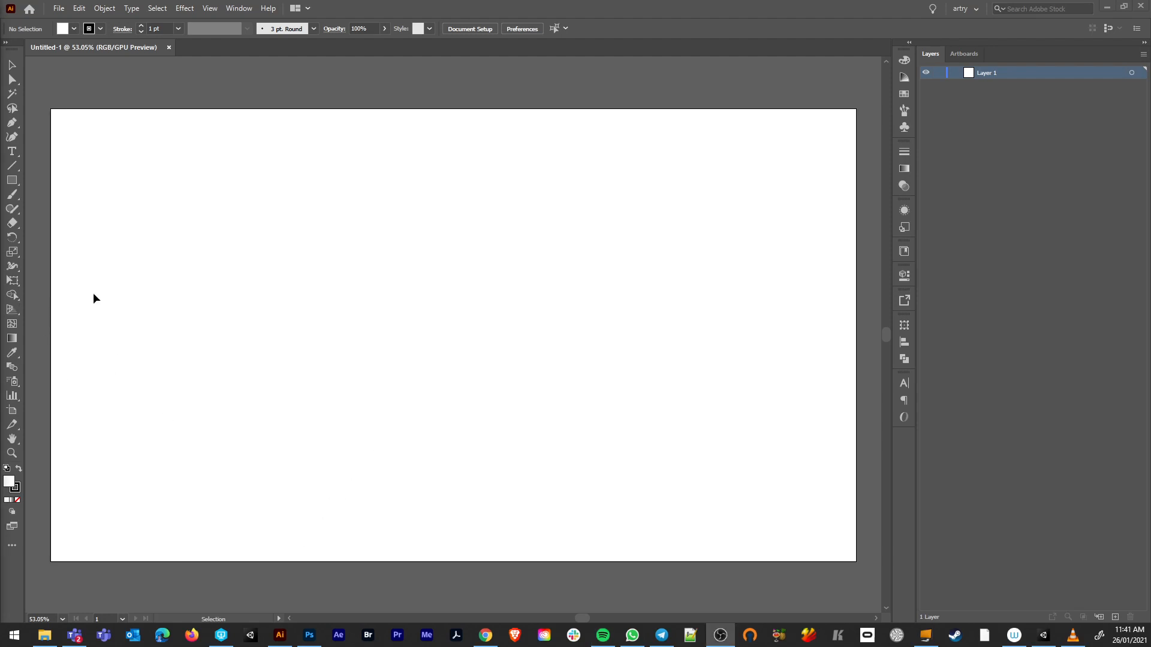
# Draw a circle about 856 px in diameter near the artboard's middle and move it up so it is roughly centred vertically.
pyautogui.click(23, 188)
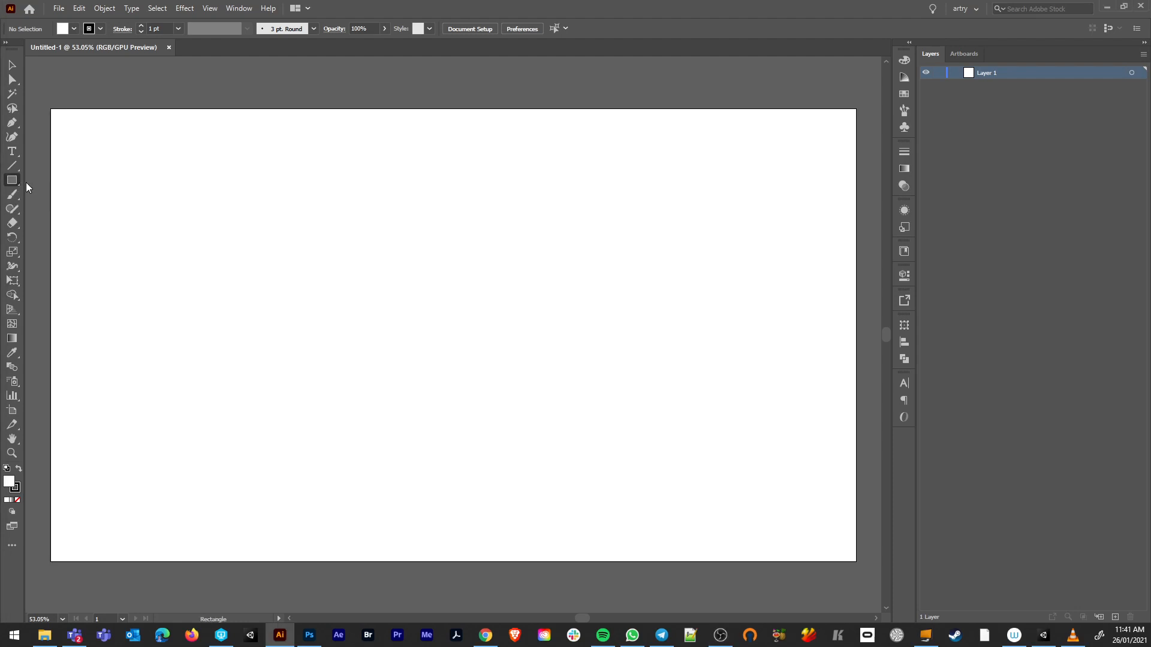
pyautogui.click(13, 182)
pyautogui.moveTo(15, 188); pyautogui.dragTo(57, 202)
pyautogui.moveTo(257, 180); pyautogui.dragTo(615, 485)
pyautogui.press('v')
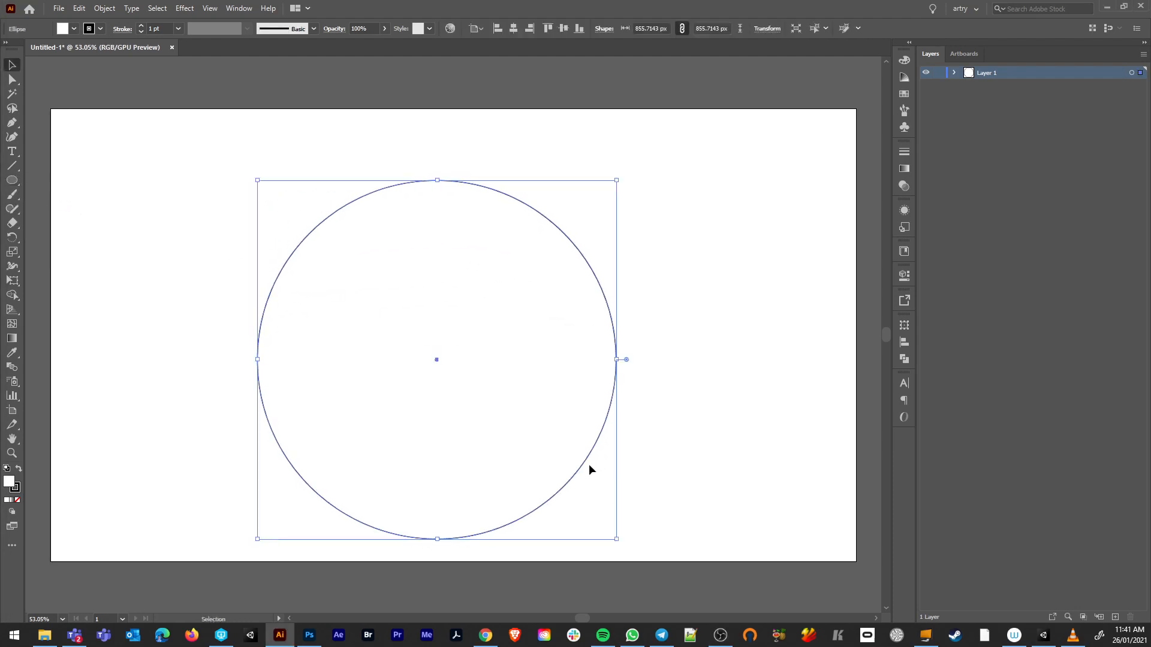
pyautogui.moveTo(437, 358); pyautogui.dragTo(441, 328)
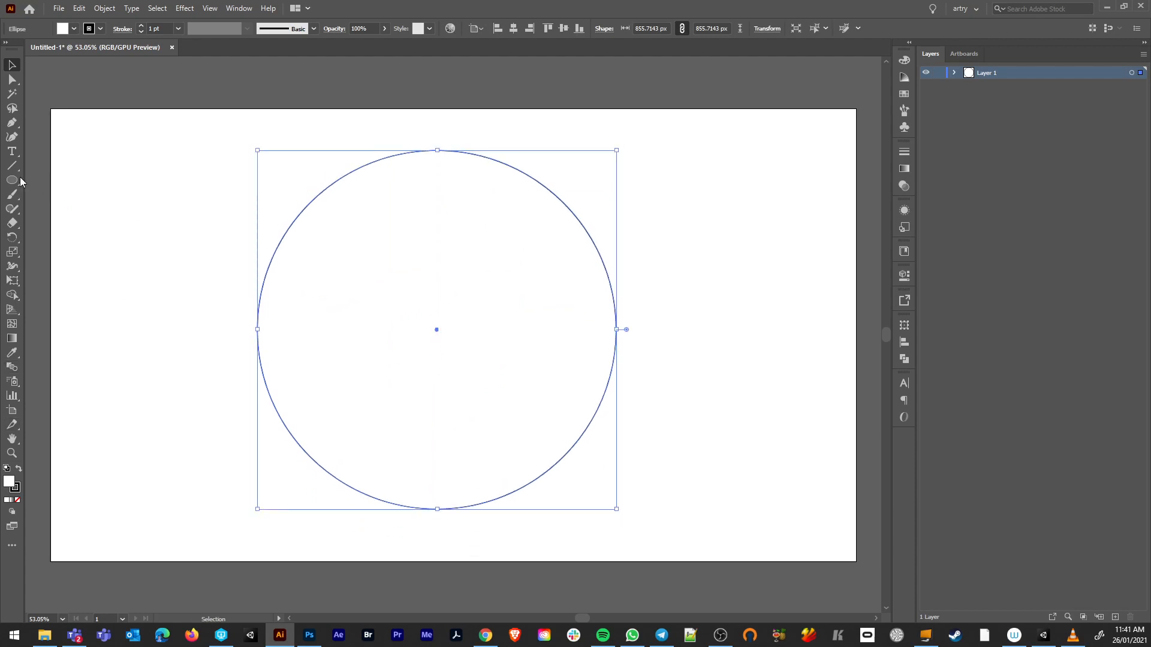
# Draw an upright triangle about 348 px wide and 301 px high with the Star tool, left of the circle.
pyautogui.moveTo(17, 181); pyautogui.dragTo(54, 240)
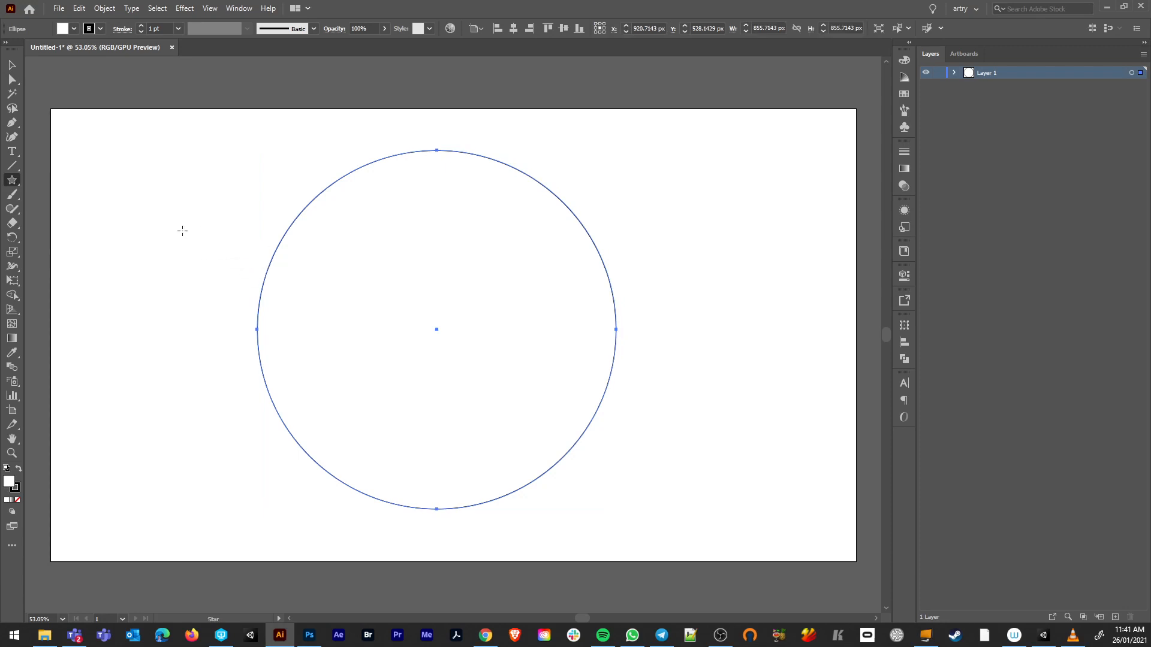
pyautogui.moveTo(182, 231)
pyautogui.mouseDown()
pyautogui.moveTo(231, 295)
pyautogui.moveTo(218, 298)
pyautogui.mouseUp()
pyautogui.press('Down')
pyautogui.press('Down')
# Rotate the whole triangle 90 degrees clockwise so that it points right.
pyautogui.press('a')
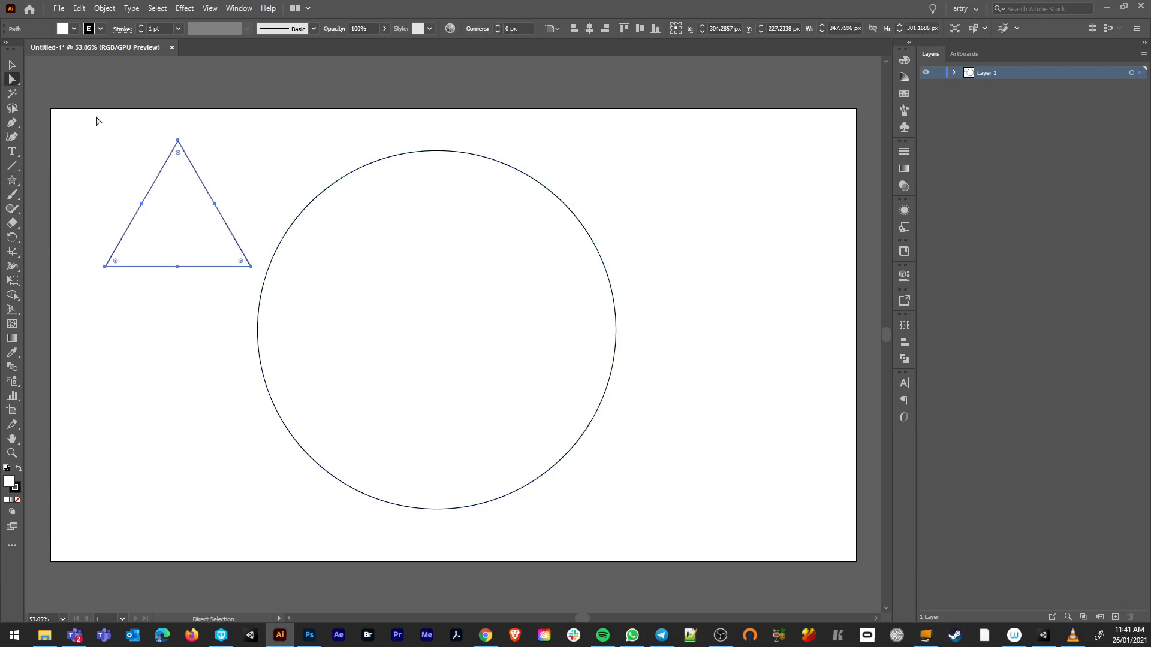
pyautogui.moveTo(97, 121); pyautogui.dragTo(277, 315)
pyautogui.click(132, 118)
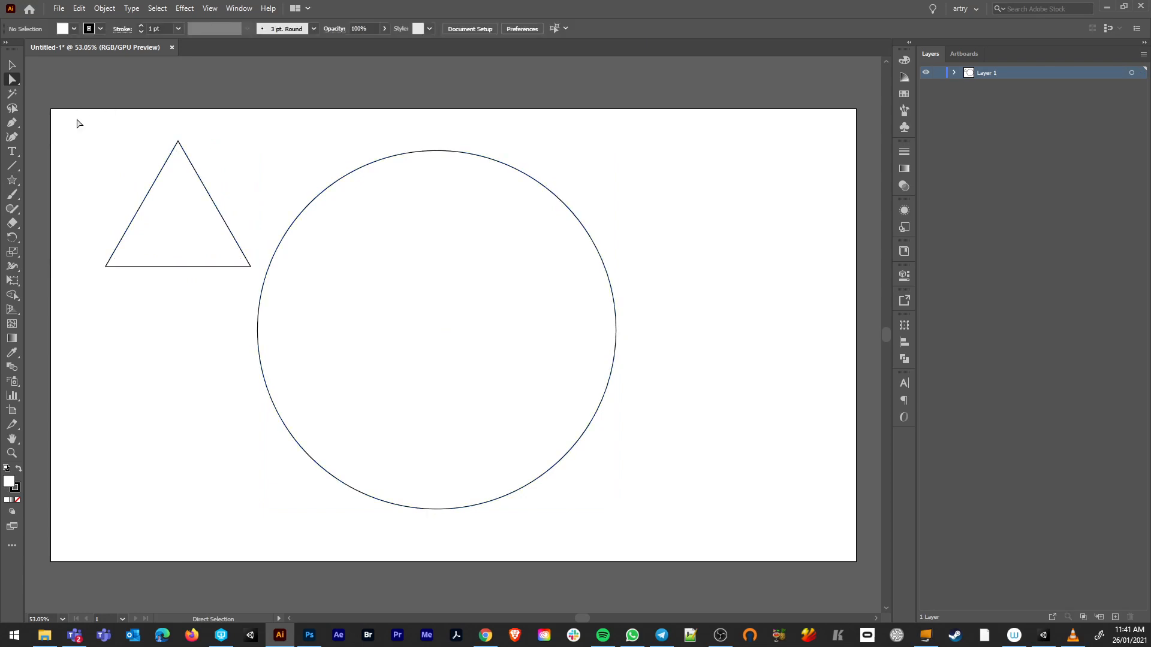
pyautogui.moveTo(76, 118); pyautogui.dragTo(252, 275)
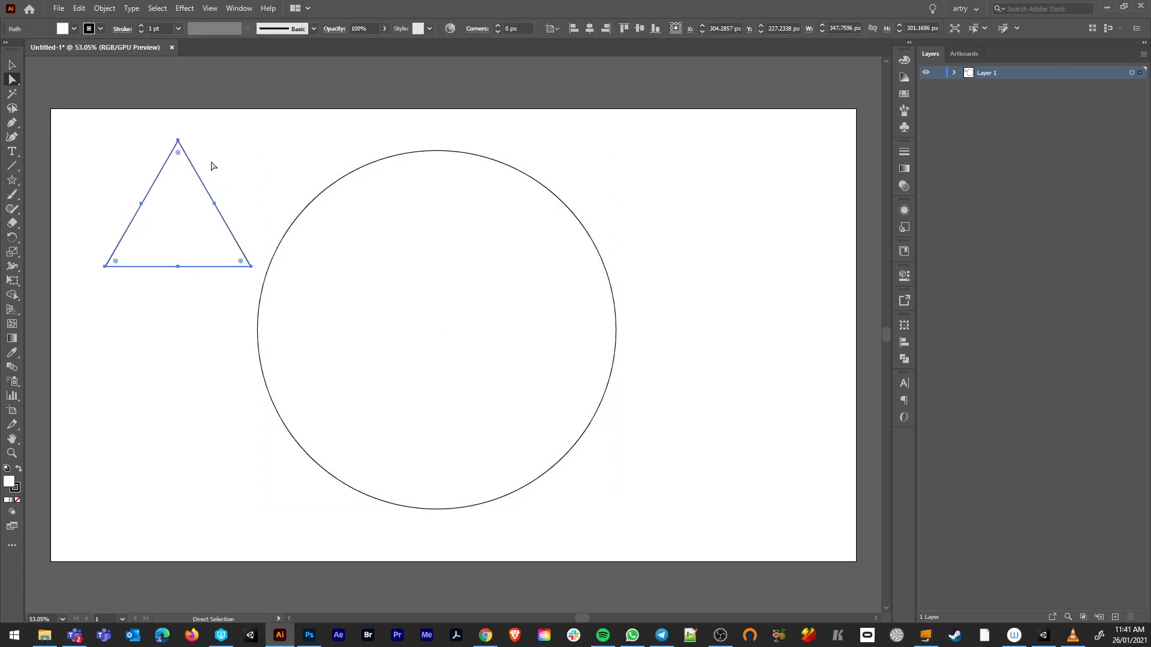
pyautogui.press('r')
pyautogui.moveTo(231, 113); pyautogui.dragTo(322, 264)
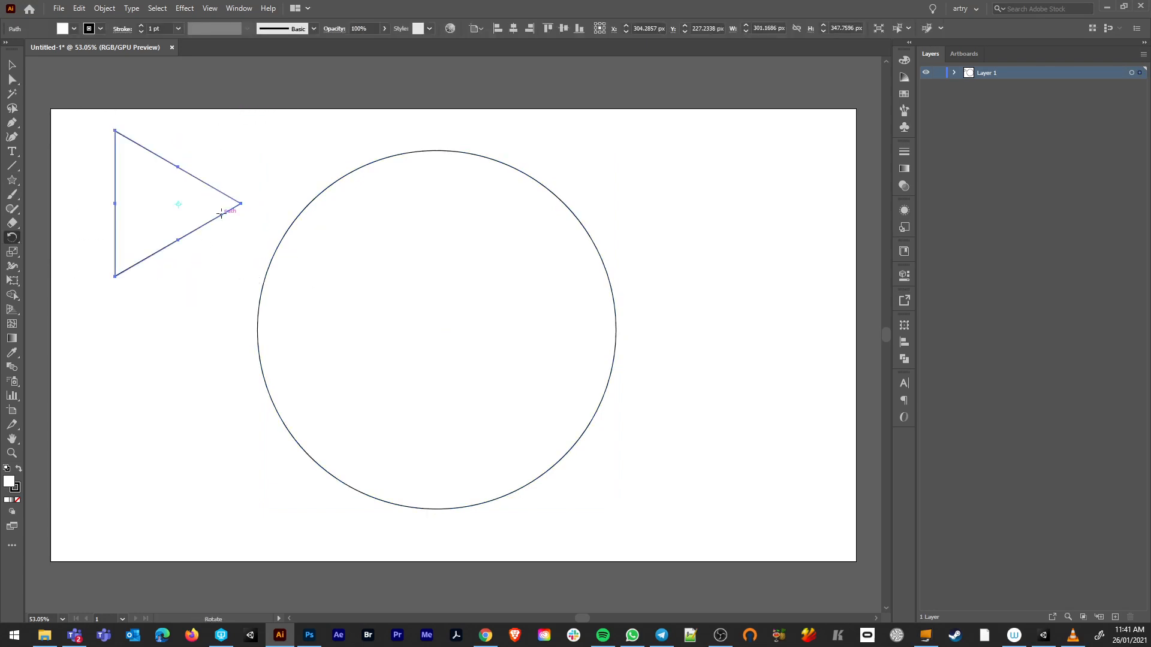
# Try to round the triangle's three corners by about 27 px and move the shape down and left.
pyautogui.press('a')
pyautogui.moveTo(229, 207); pyautogui.dragTo(234, 205)
pyautogui.click(249, 164)
pyautogui.moveTo(271, 136); pyautogui.dragTo(85, 304)
pyautogui.click(251, 157)
pyautogui.moveTo(266, 152); pyautogui.dragTo(118, 261)
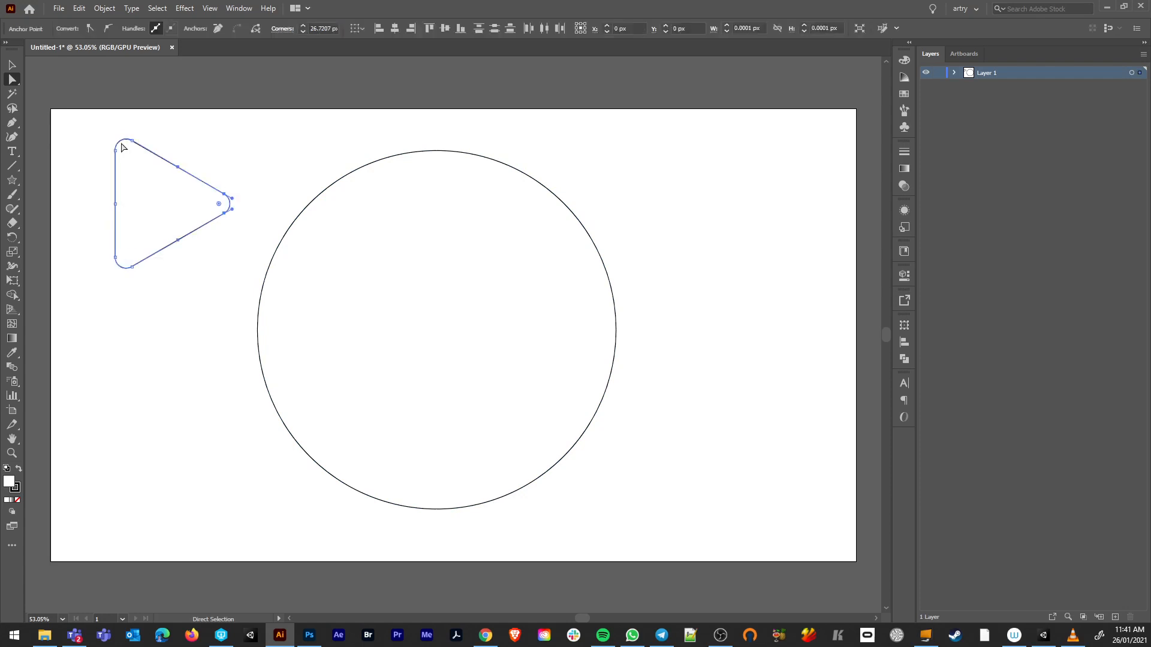
pyautogui.moveTo(96, 118); pyautogui.dragTo(234, 290)
pyautogui.moveTo(231, 201); pyautogui.dragTo(127, 312)
# Try to delete the rounded triangle's mid-edge anchor points and pull its tip inward, then undo back to the sharp-cornered triangle.
pyautogui.press('p')
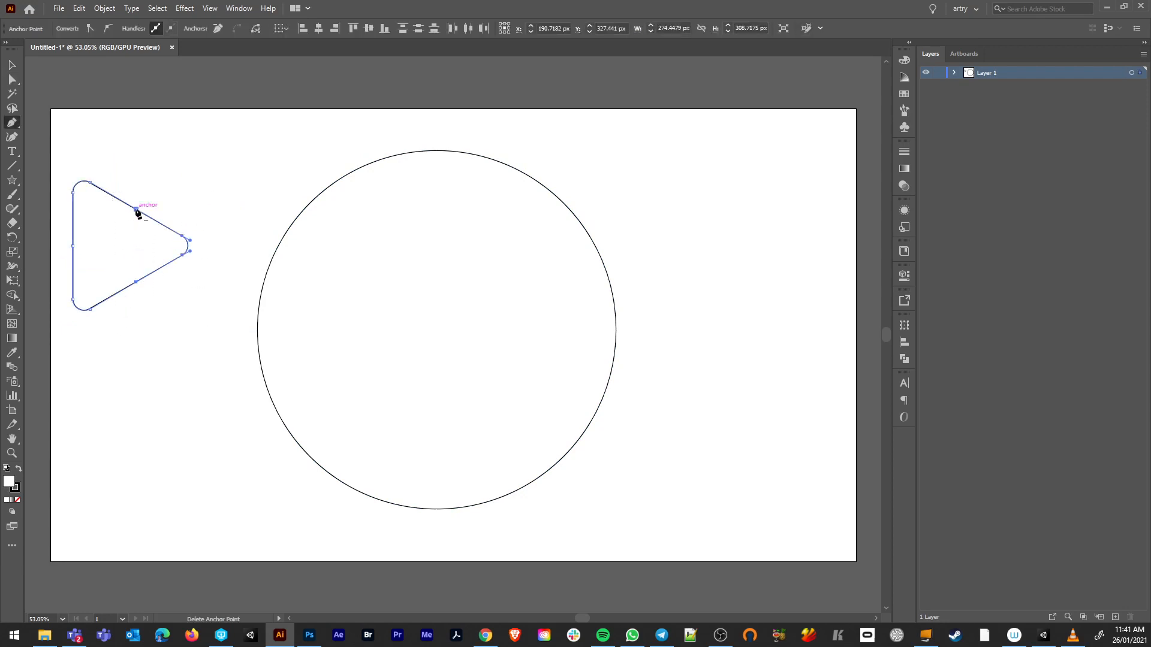
pyautogui.click(137, 209)
pyautogui.press('a')
pyautogui.moveTo(232, 195); pyautogui.dragTo(157, 255)
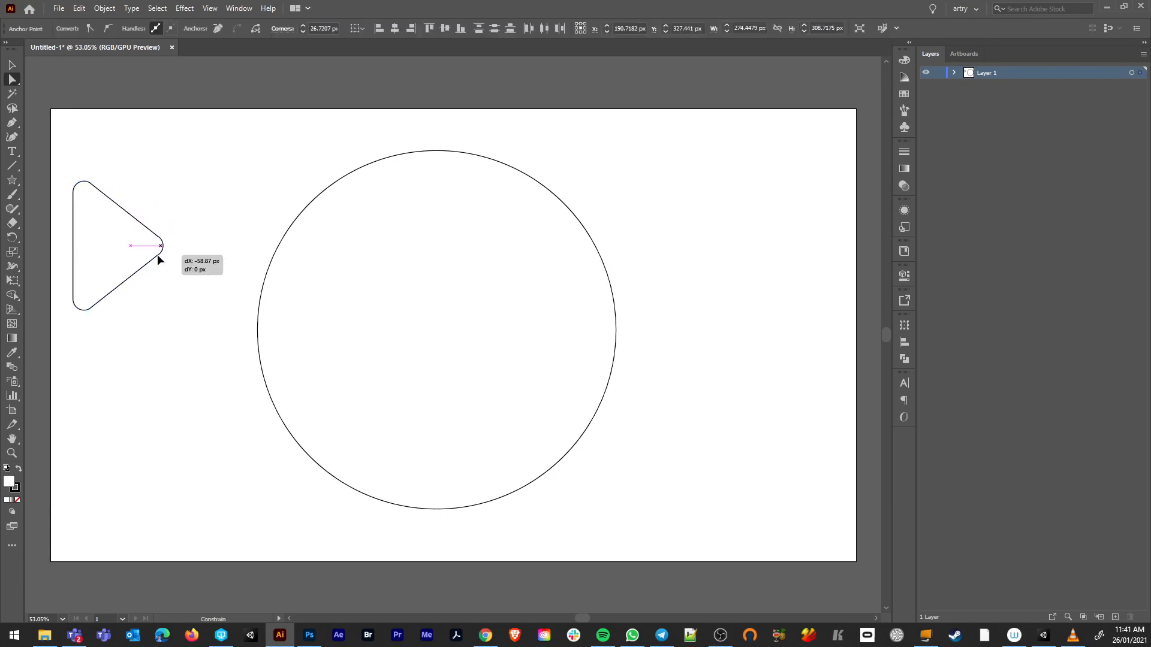
pyautogui.click(78, 154)
pyautogui.scroll(6, 159, 257)
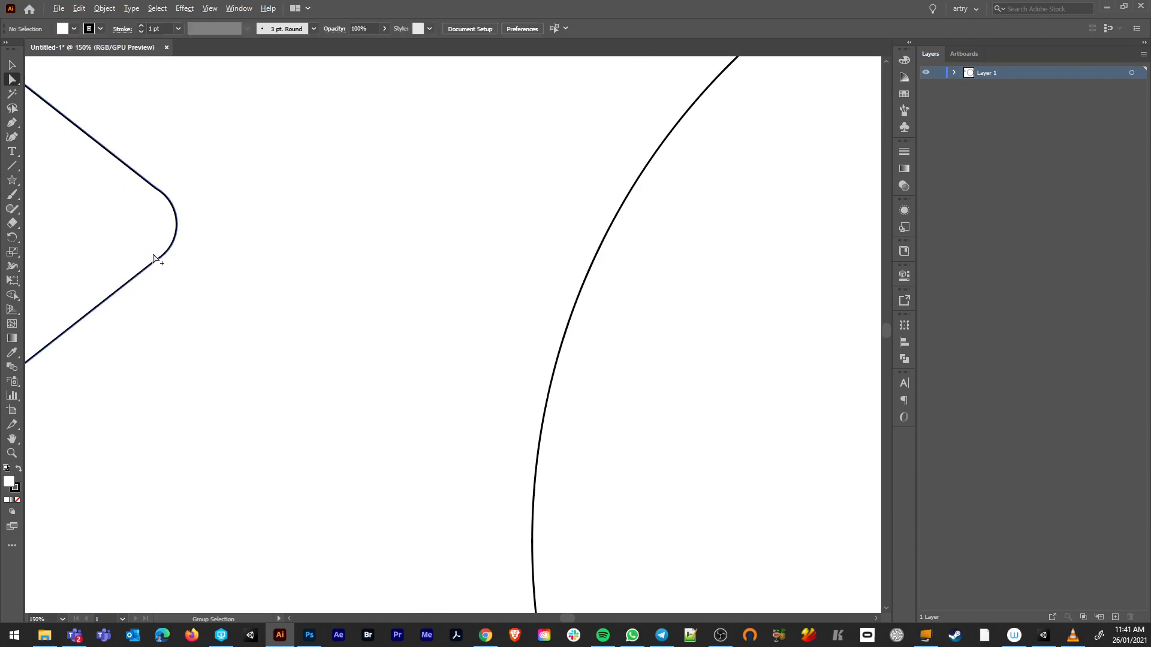
pyautogui.scroll(-2, 187, 236)
pyautogui.scroll(-3, 186, 234)
pyautogui.moveTo(228, 166); pyautogui.dragTo(244, 256)
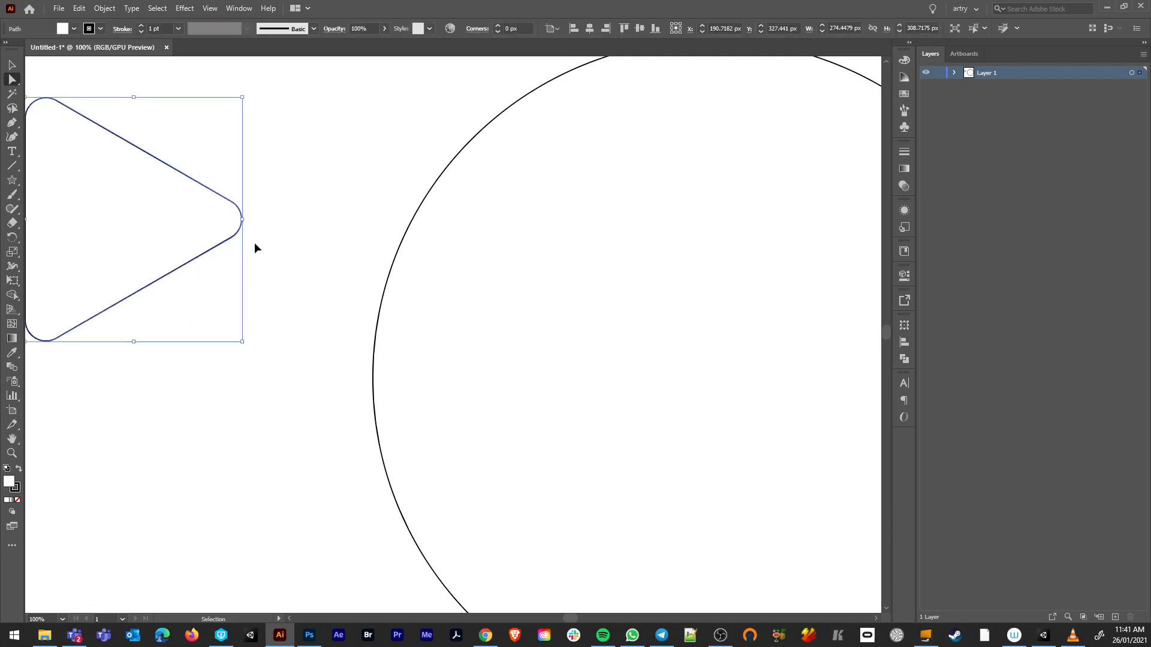
pyautogui.hotkey('ctrl', 'z')
pyautogui.hotkey('ctrl', 'z')
# Delete the extra anchor points in the middle of the triangle's sides with the Pen tool.
pyautogui.moveTo(260, 183); pyautogui.dragTo(286, 325)
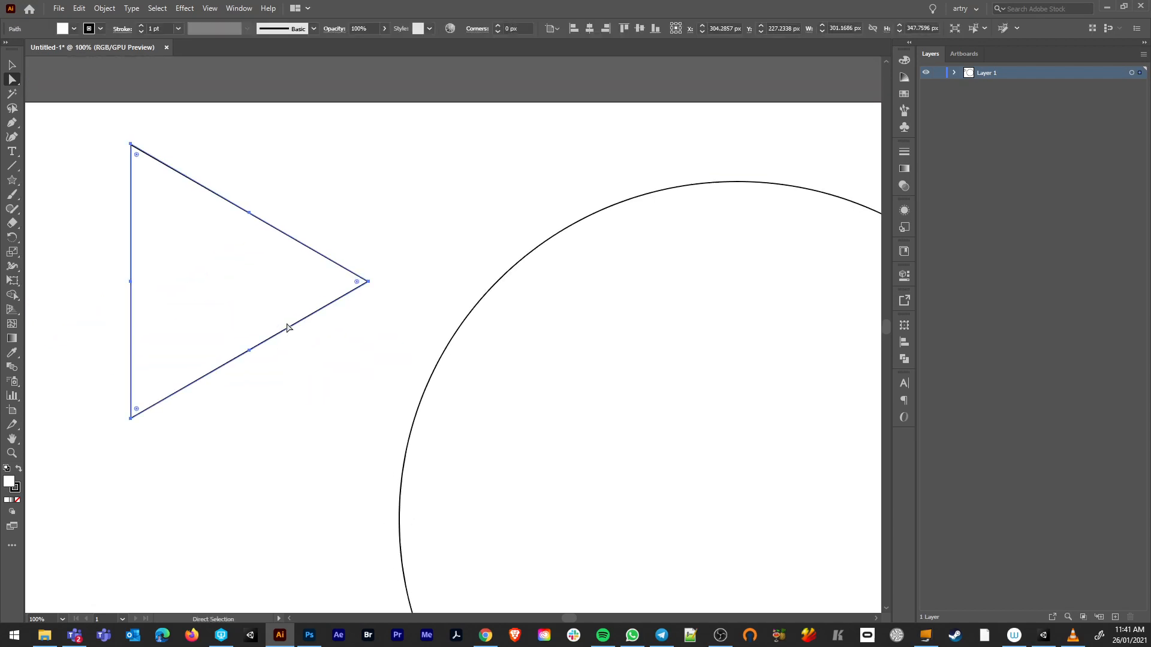
pyautogui.press('p')
pyautogui.click(248, 213)
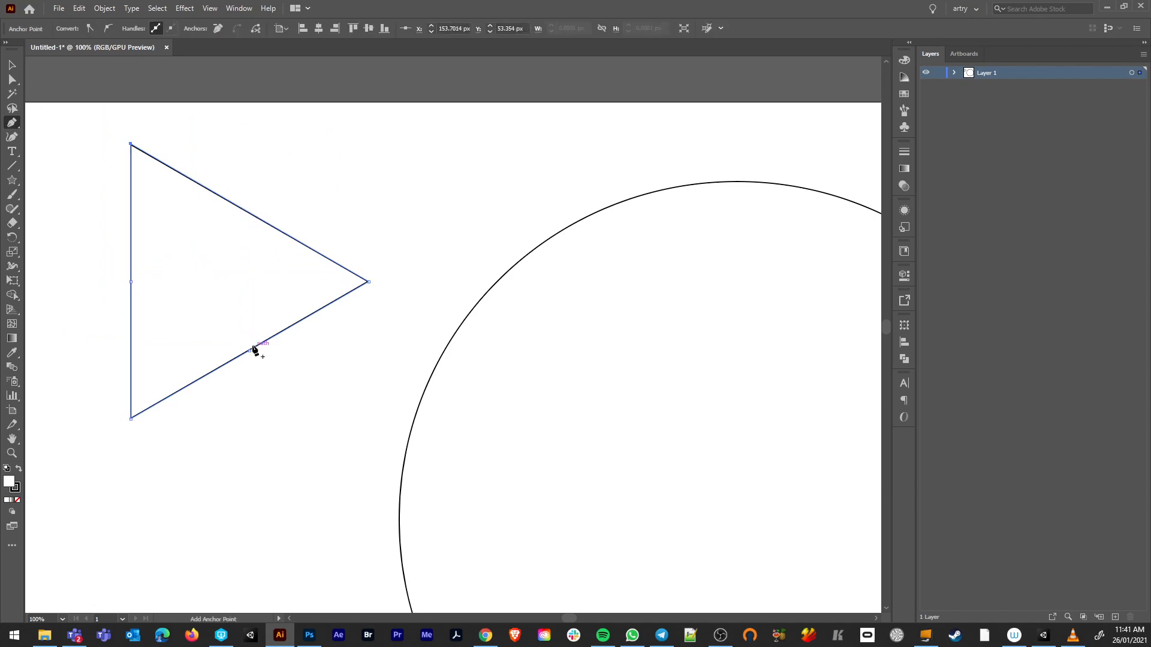
pyautogui.click(131, 282)
pyautogui.press('a')
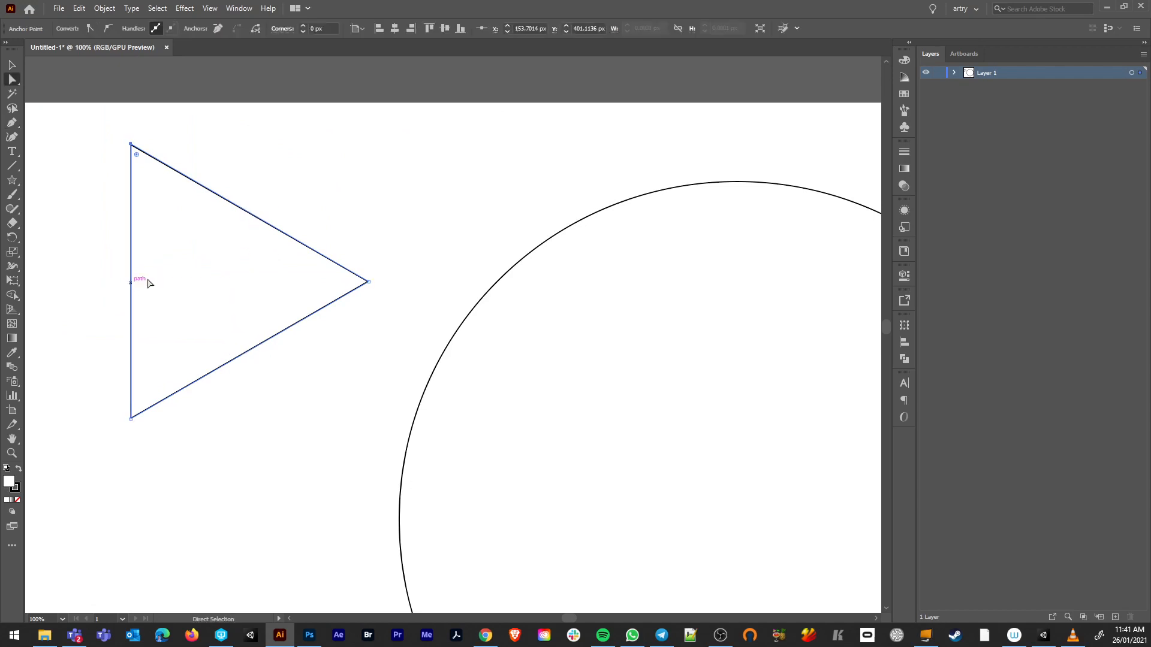
# Shorten the triangle to about 223 px wide by moving its tip inward, and round its three corners to about 22 px.
pyautogui.click(400, 215)
pyautogui.moveTo(402, 203); pyautogui.dragTo(315, 382)
pyautogui.moveTo(367, 281); pyautogui.dragTo(317, 285)
pyautogui.moveTo(84, 123); pyautogui.dragTo(345, 516)
pyautogui.moveTo(307, 281); pyautogui.dragTo(292, 276)
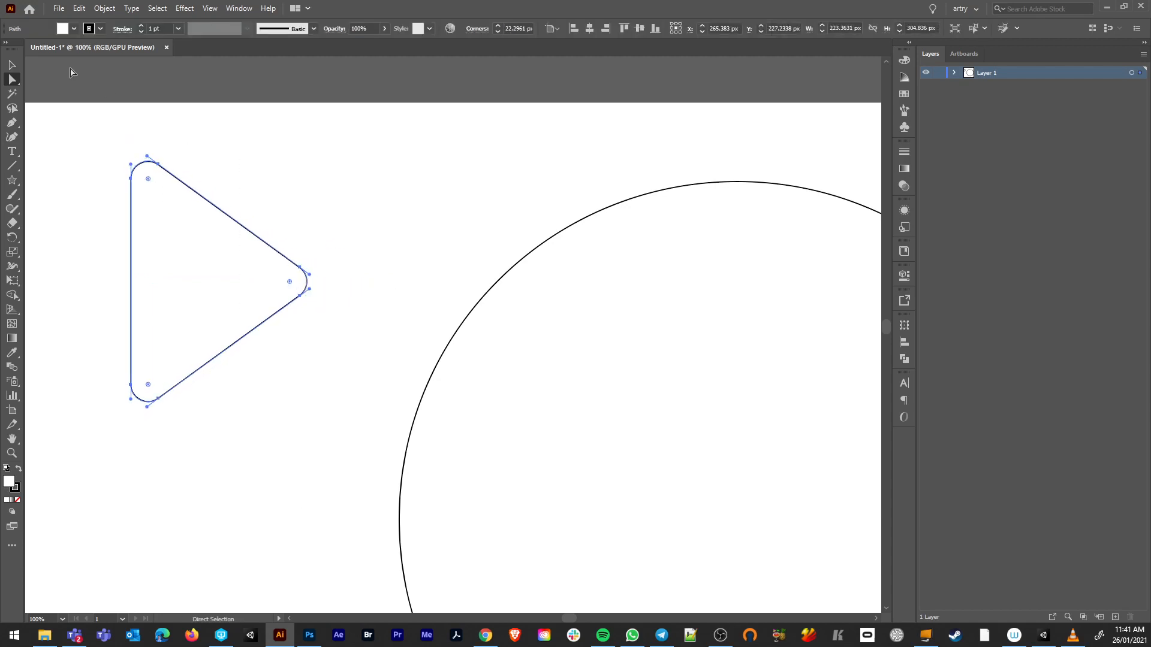
# Move the whole rounded triangle into the middle of the circle.
pyautogui.click(114, 142)
pyautogui.moveTo(103, 127)
pyautogui.mouseDown()
pyautogui.moveTo(283, 467)
pyautogui.moveTo(326, 475)
pyautogui.mouseUp()
pyautogui.scroll(-4, 317, 366)
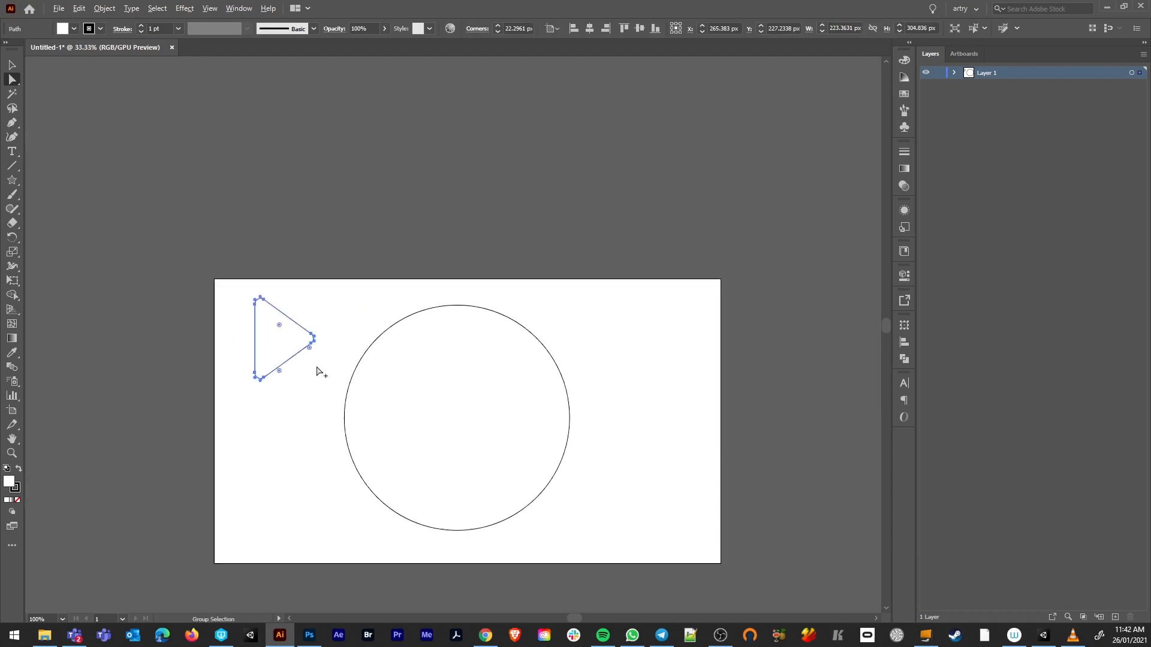
pyautogui.moveTo(307, 358); pyautogui.dragTo(451, 405)
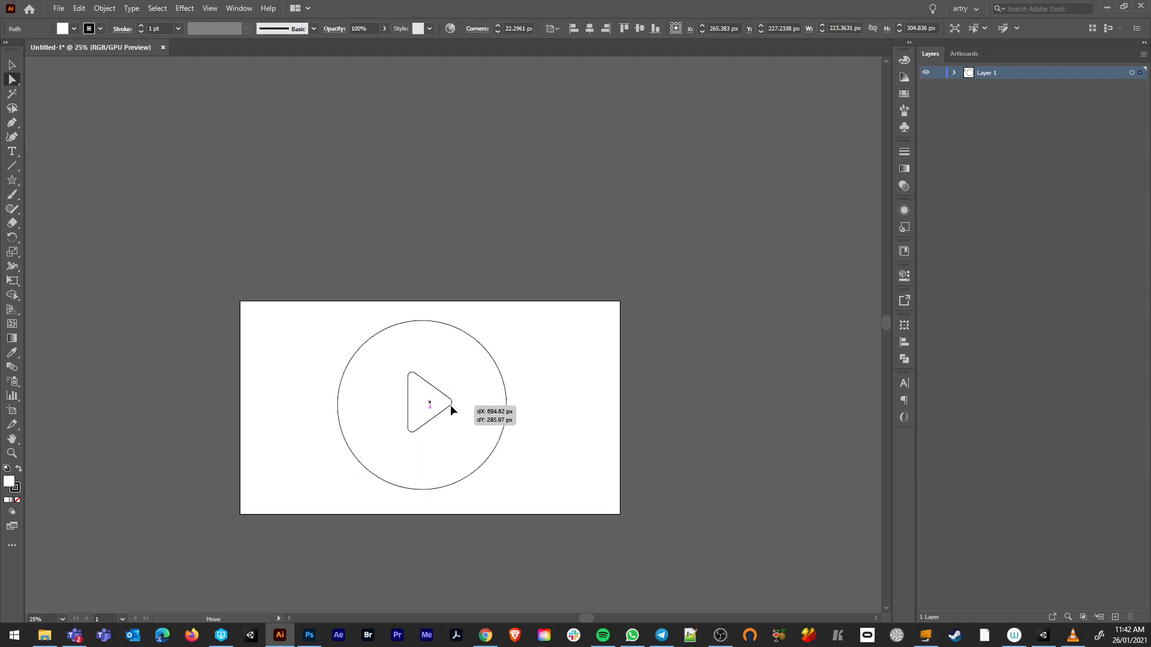
# Align the triangle and the circle to each other's horizontal and vertical centres.
pyautogui.moveTo(313, 302); pyautogui.dragTo(575, 515)
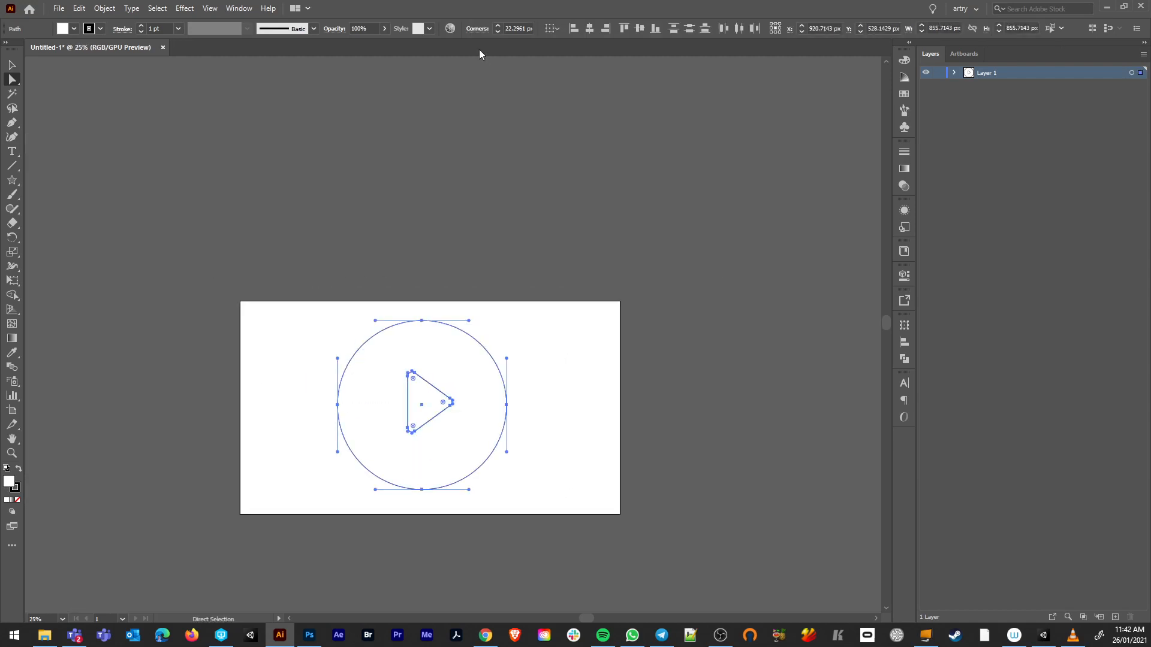
pyautogui.click(590, 28)
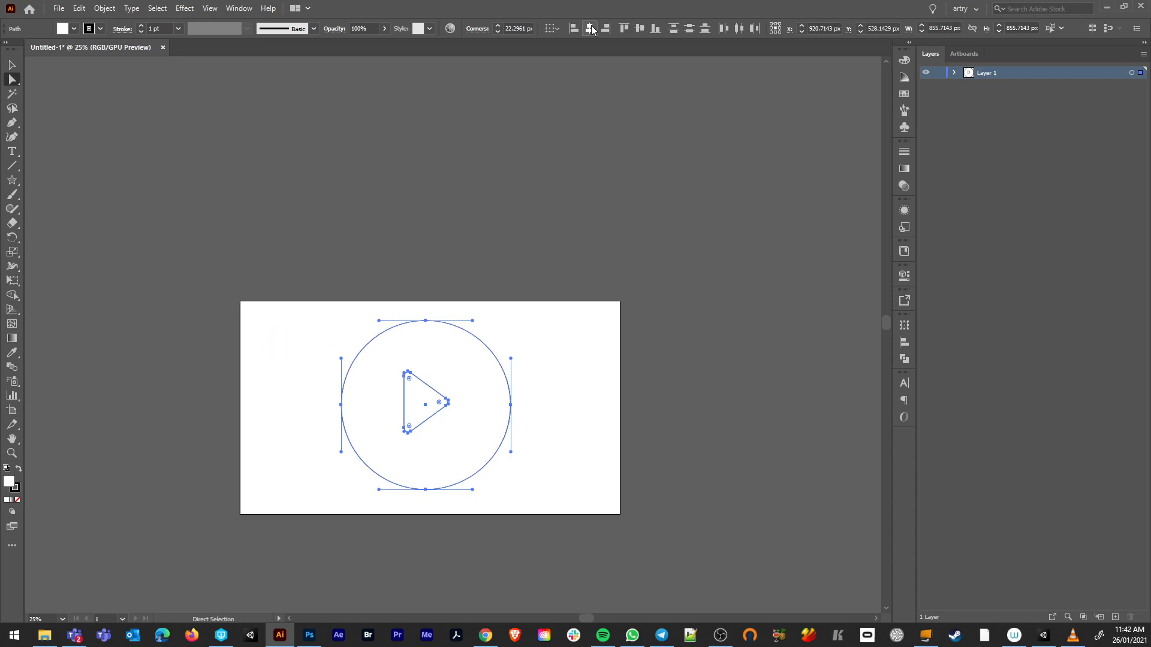
pyautogui.click(639, 28)
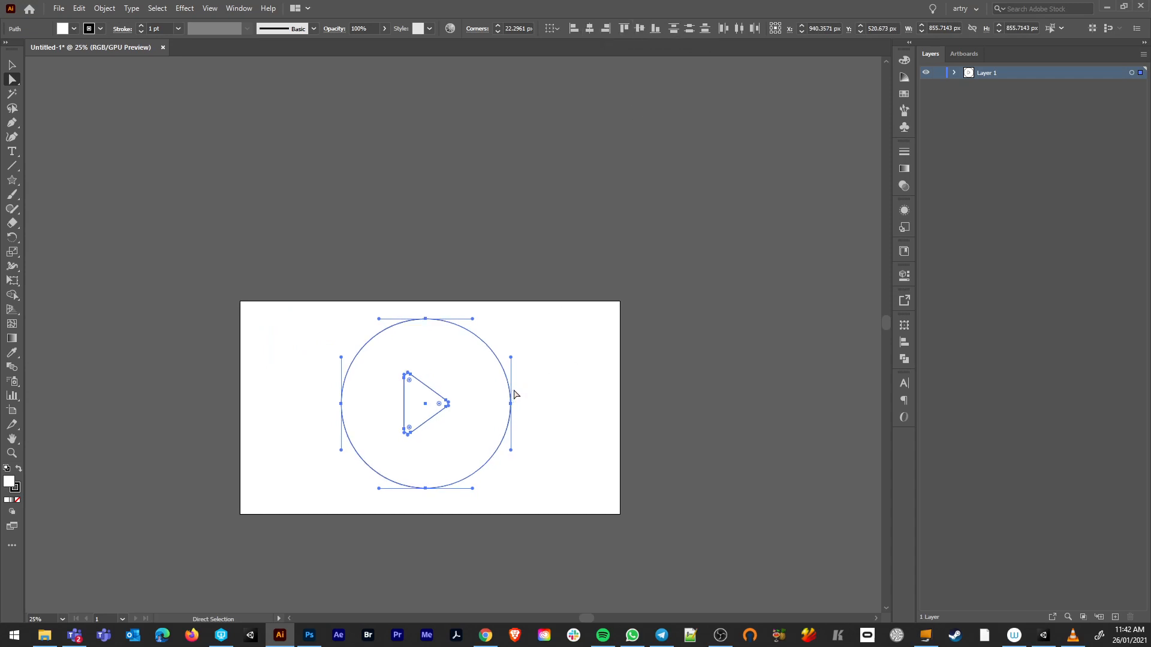
pyautogui.click(308, 437)
pyautogui.click(390, 360)
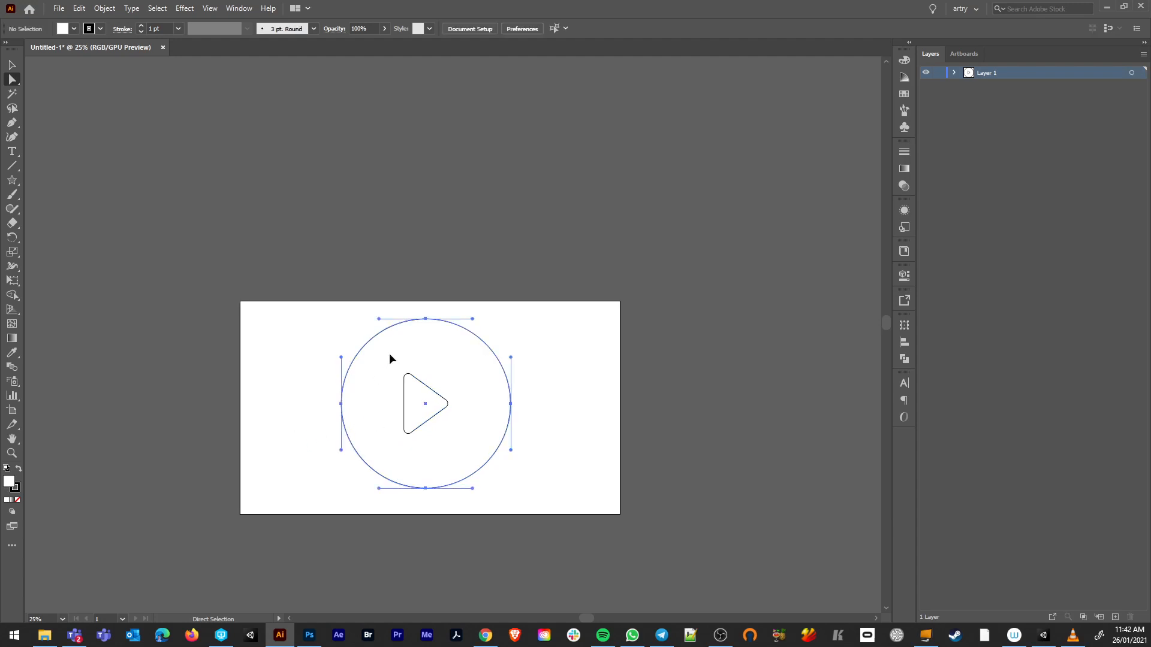
pyautogui.moveTo(390, 360); pyautogui.dragTo(435, 422)
pyautogui.hotkey('ctrl', 'z')
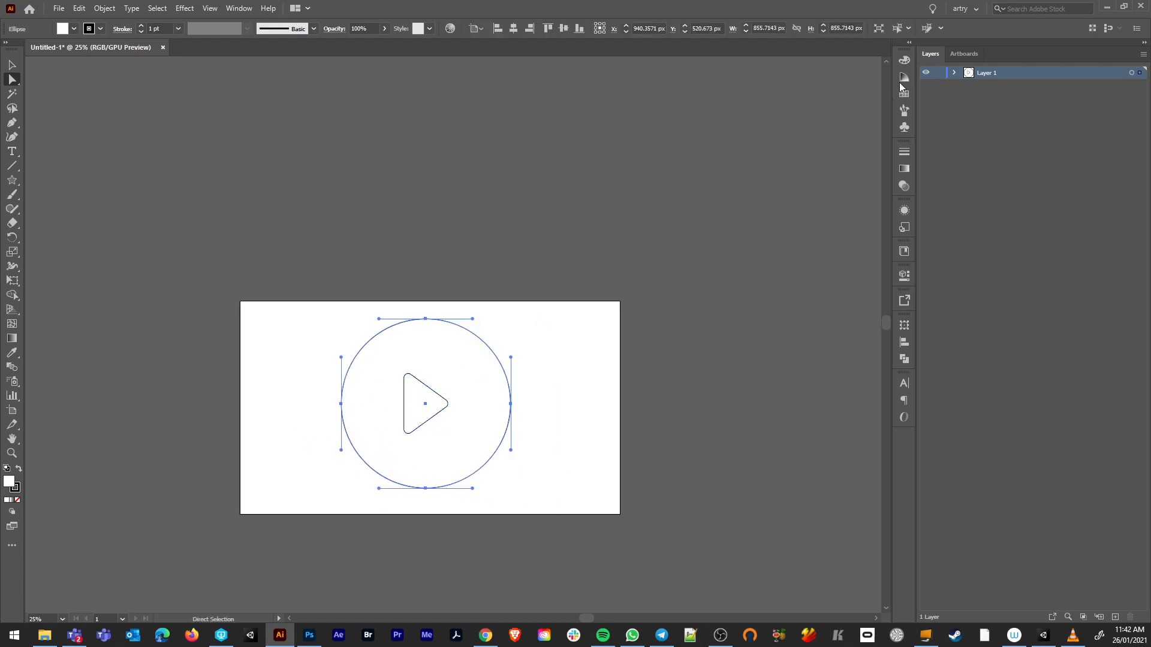
# Expand Layer 1, target the triangle path and nudge it right to X about 986 px for optical centring in the circle.
pyautogui.click(955, 73)
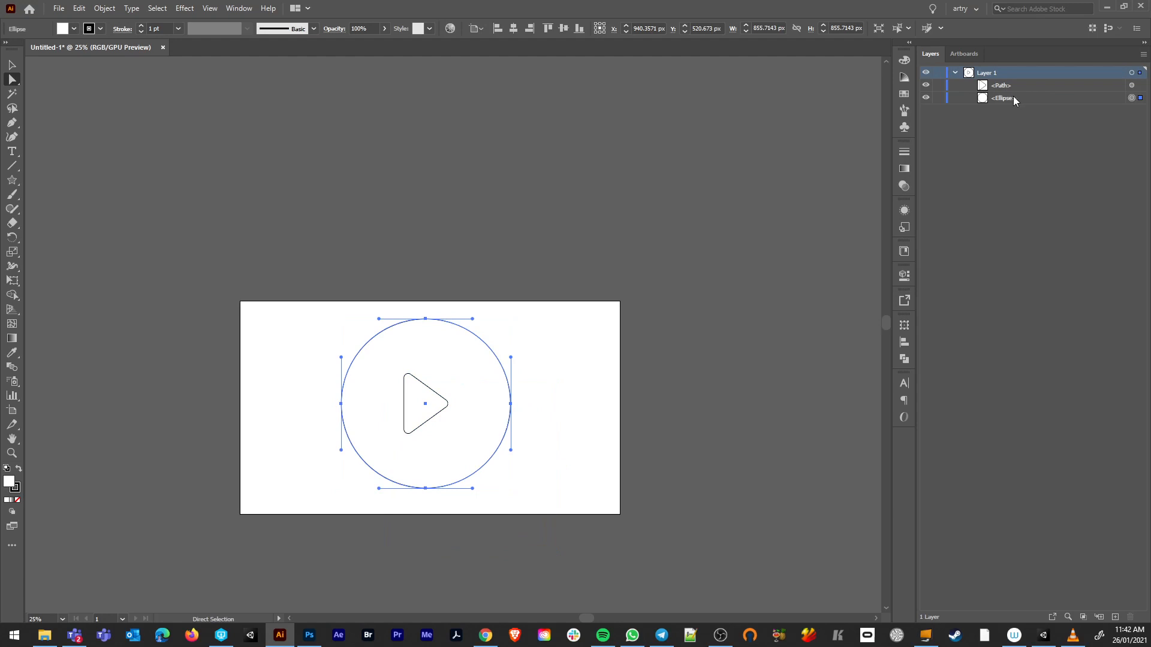
pyautogui.click(927, 87)
pyautogui.click(927, 87)
pyautogui.click(1041, 88)
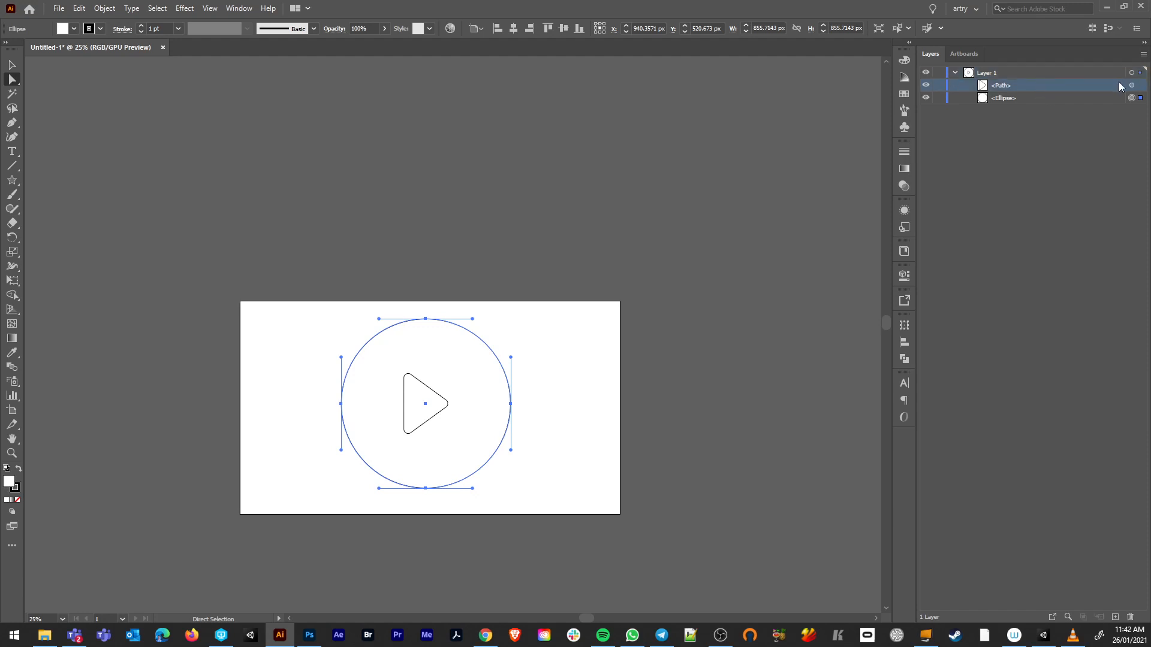
pyautogui.click(1132, 86)
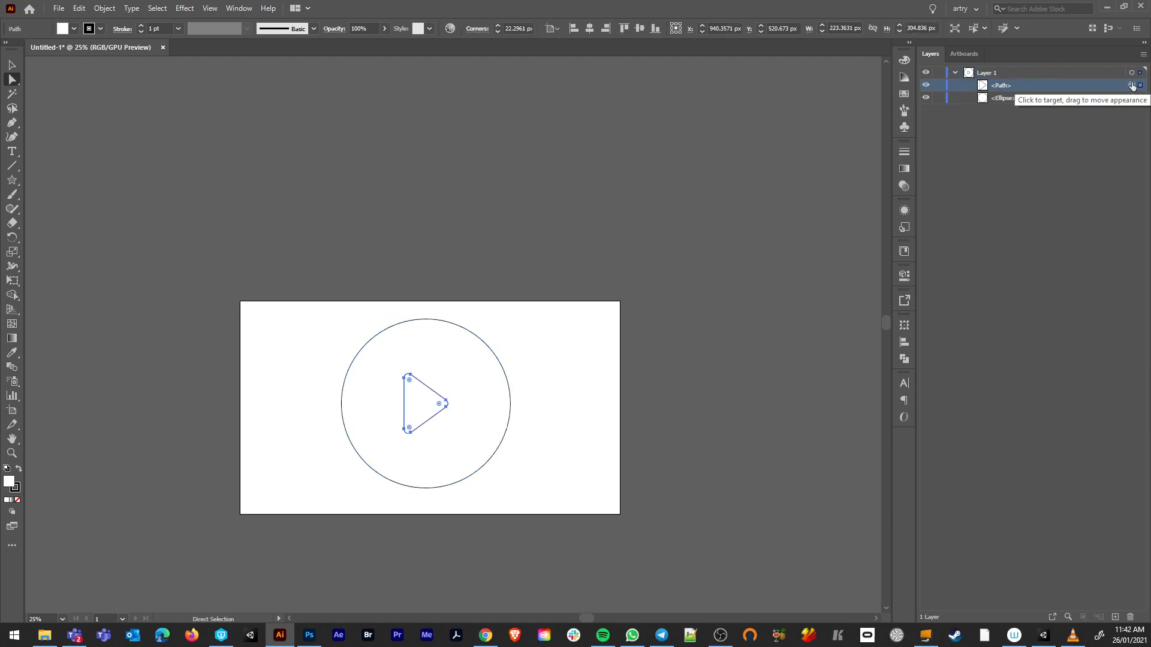
pyautogui.press('Right')
pyautogui.press('Right')
pyautogui.press('Right')
pyautogui.press('Right')
pyautogui.press('Right')
pyautogui.press('Right')
pyautogui.press('Right')
pyautogui.press('Right')
pyautogui.press('Right')
pyautogui.press('Right')
pyautogui.press('Right')
pyautogui.press('Right')
pyautogui.press('Right')
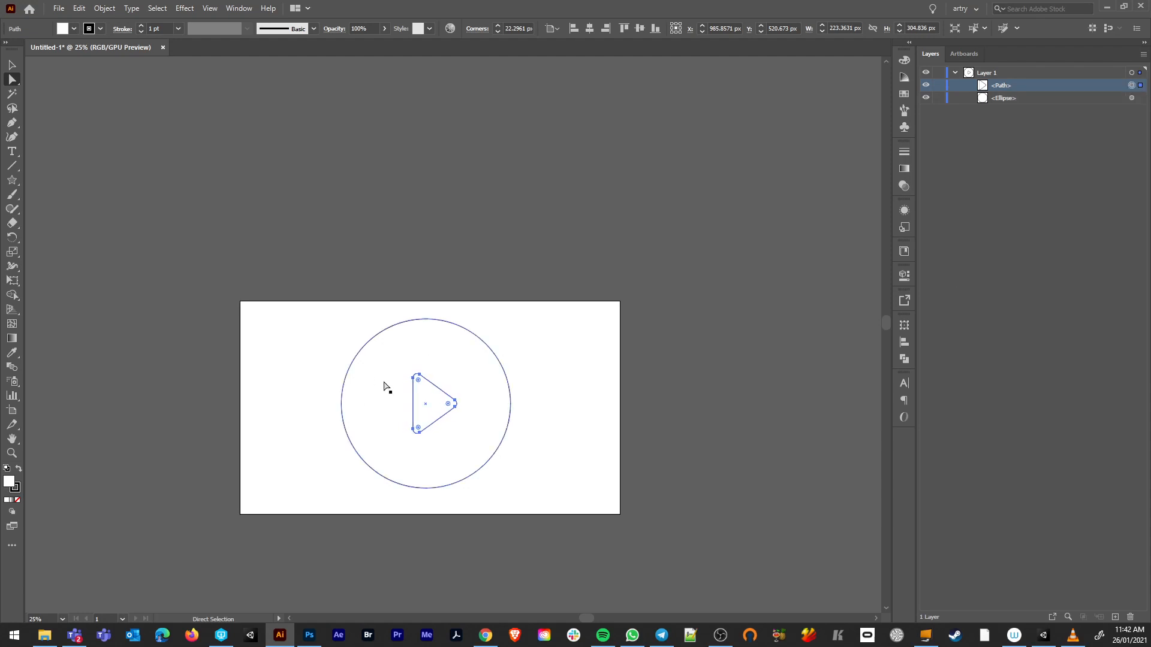
pyautogui.moveTo(305, 302); pyautogui.dragTo(548, 497)
pyautogui.click(590, 349)
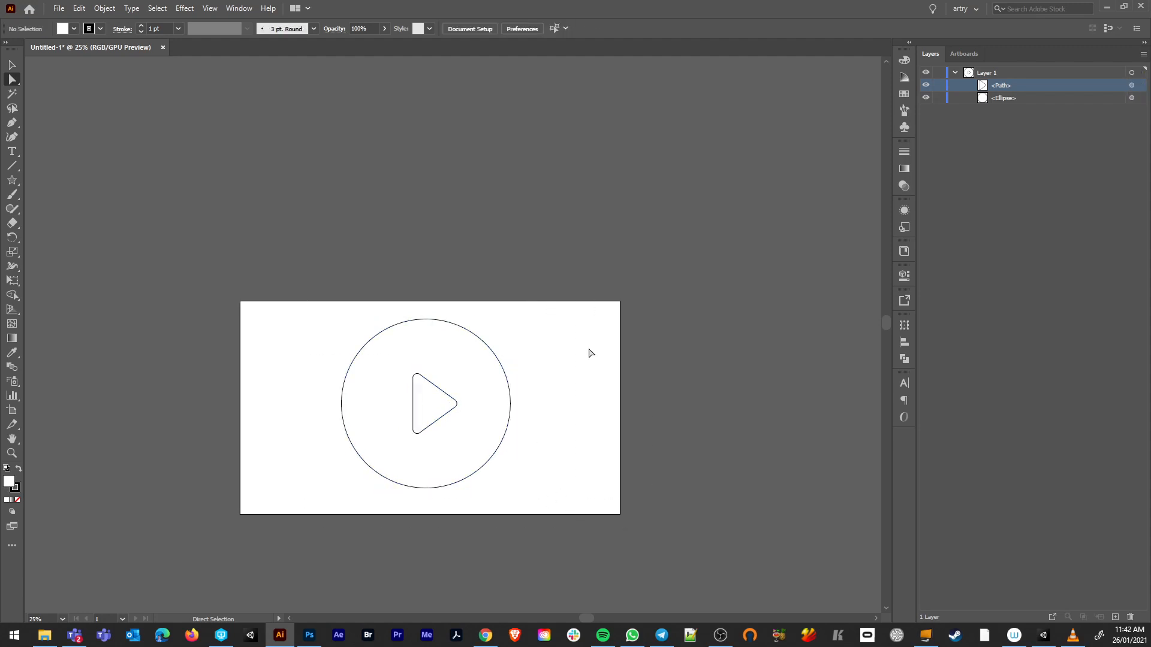
# Give the triangle path a black fill and no stroke.
pyautogui.click(1132, 85)
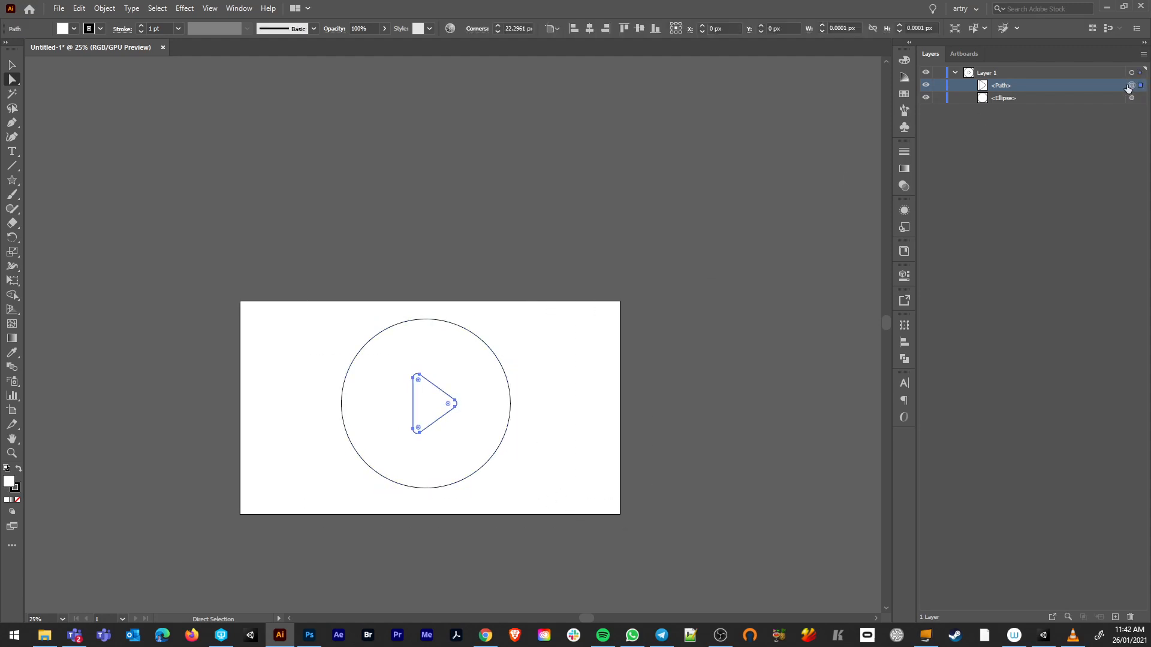
pyautogui.click(19, 470)
pyautogui.click(8, 499)
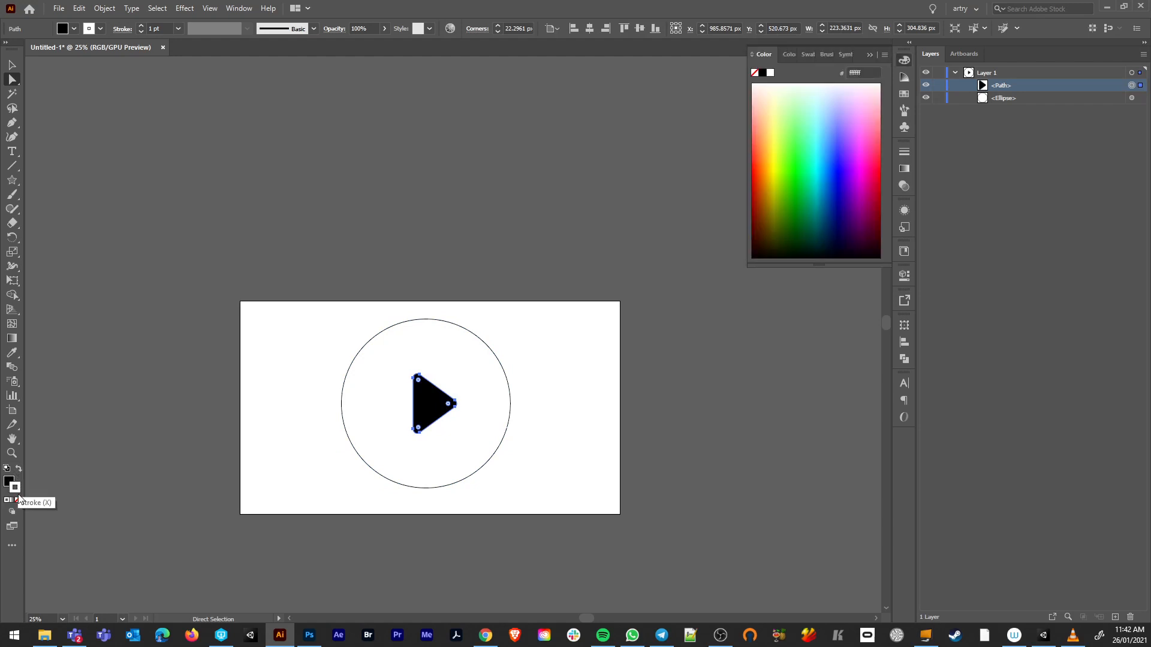
pyautogui.click(17, 501)
pyautogui.click(871, 57)
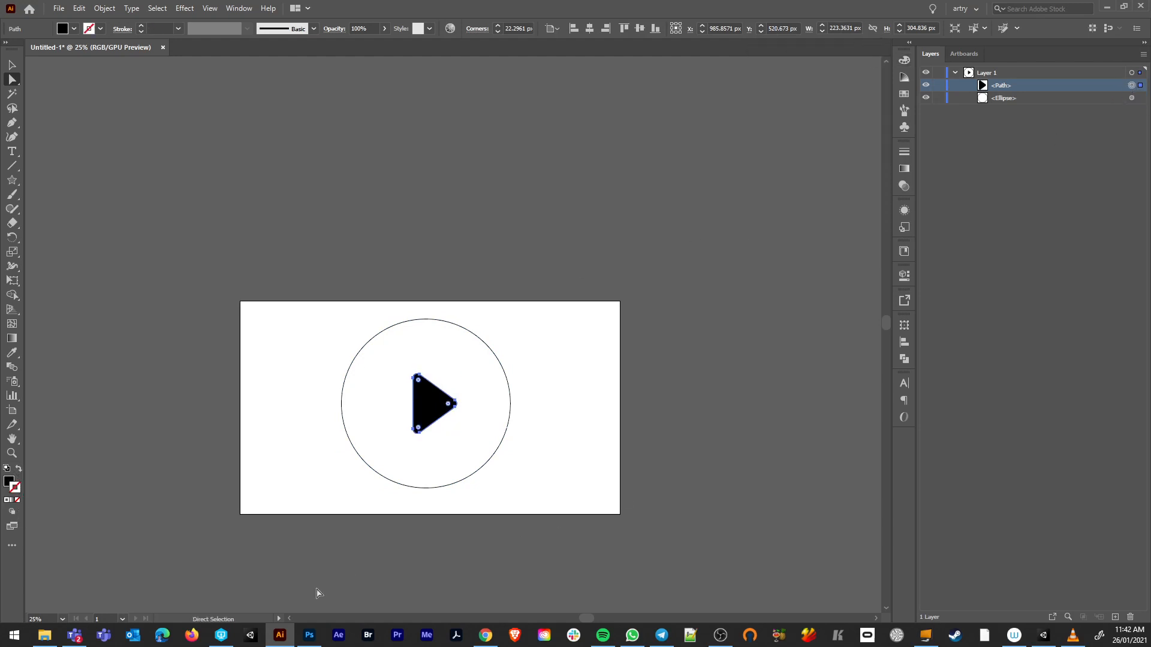
# Copy the triangle, switch to Photoshop and paste it into the open document as a shape layer.
pyautogui.click(310, 635)
pyautogui.hotkey('ctrl', 'v')
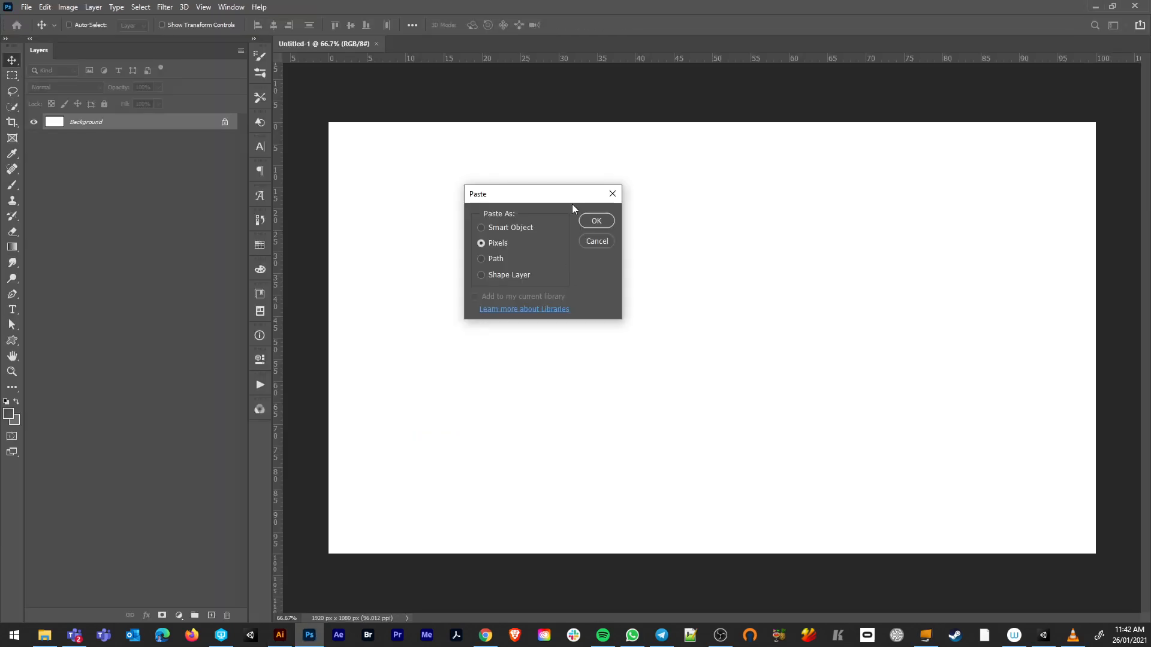
pyautogui.click(505, 276)
pyautogui.click(612, 220)
# Fill the Background layer with black.
pyautogui.click(85, 142)
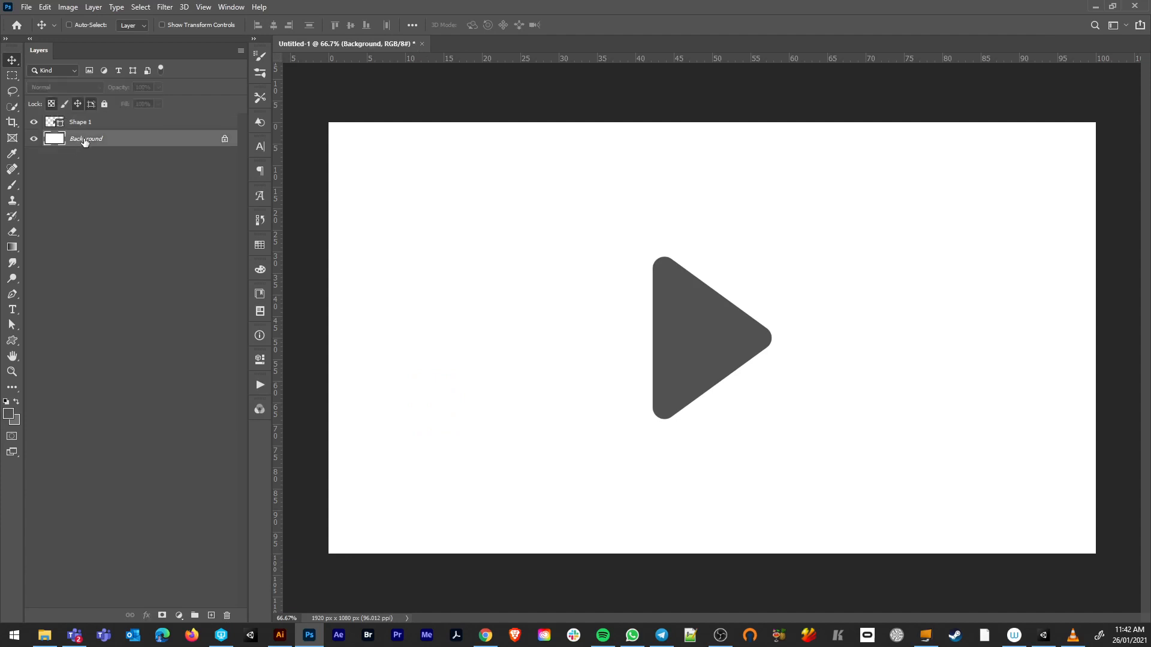
pyautogui.hotkey('alt', 'BackSpace')
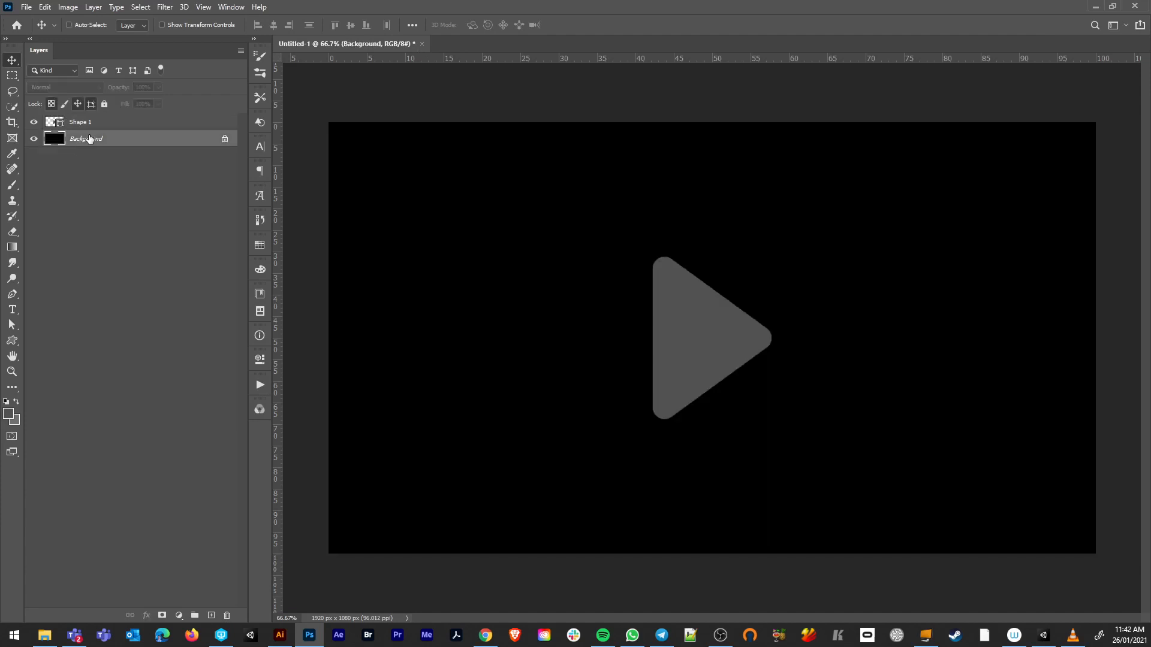
# Switch to Illustrator to examine the original circle and triangle icon, and return to Photoshop.
pyautogui.click(99, 122)
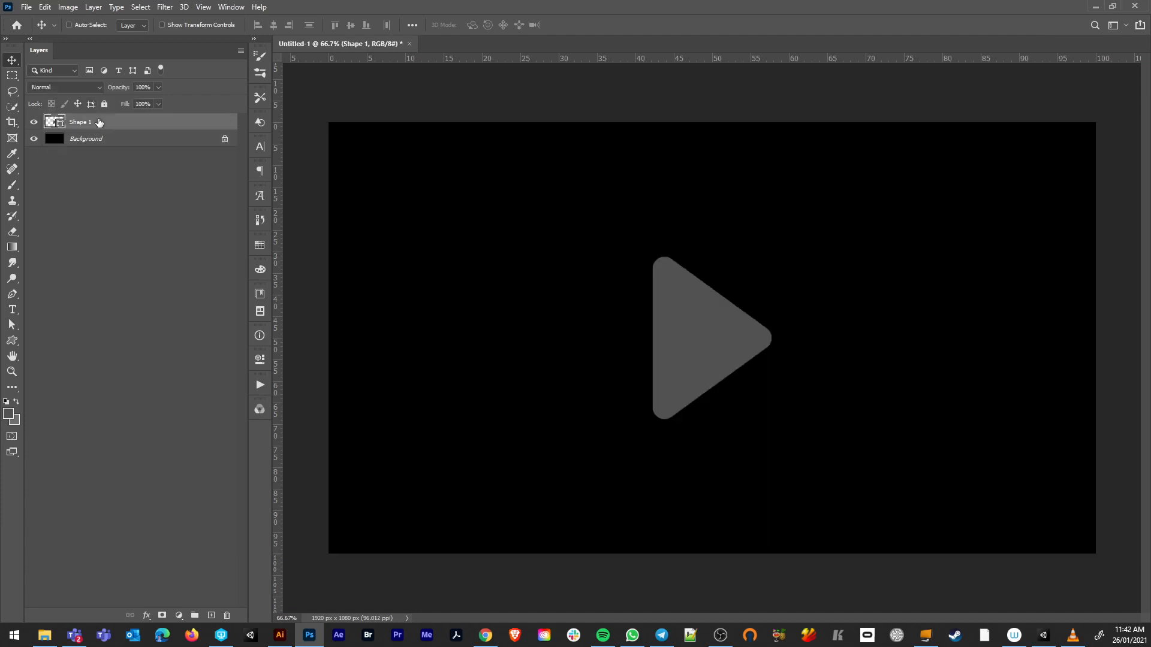
pyautogui.click(280, 635)
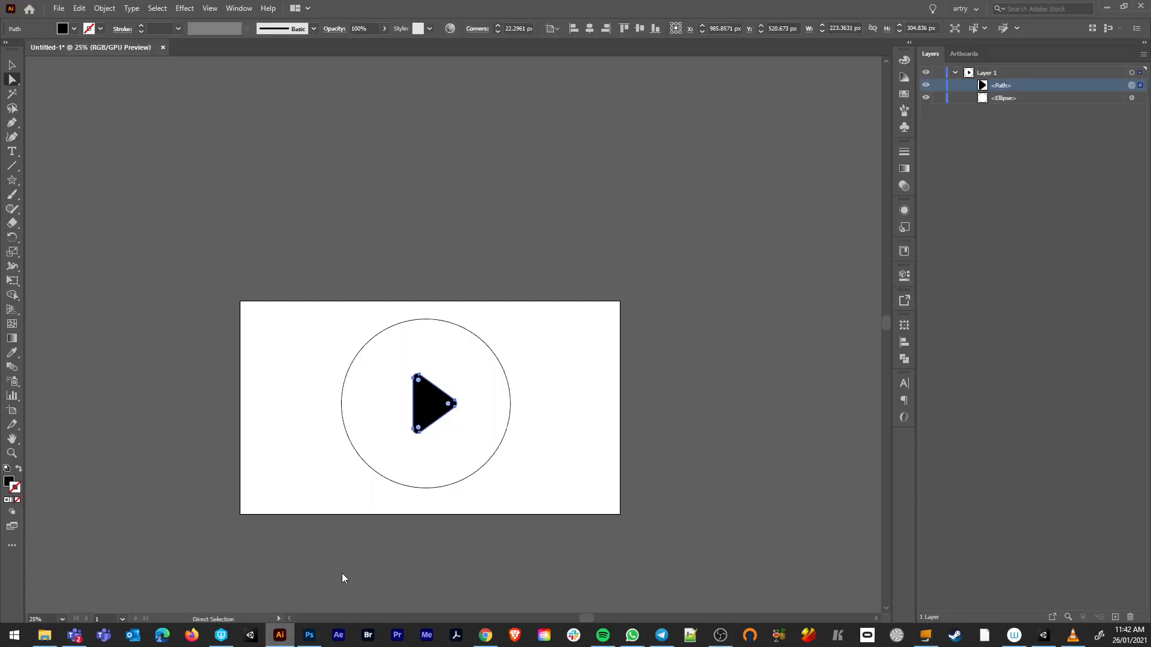
pyautogui.click(313, 295)
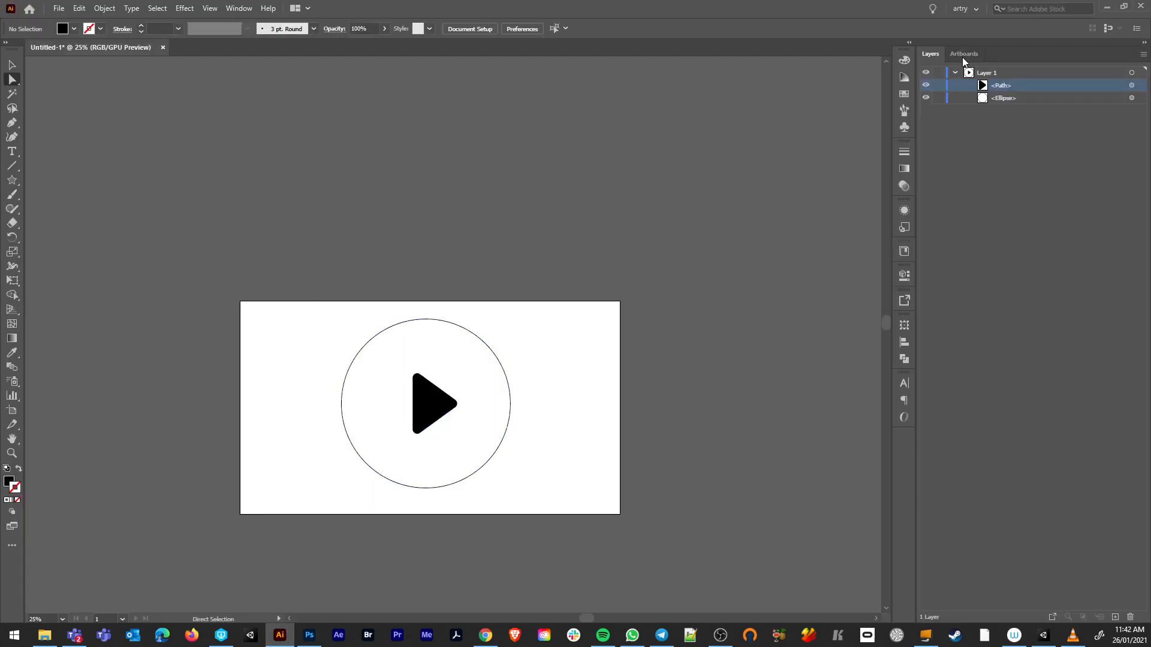
pyautogui.click(309, 634)
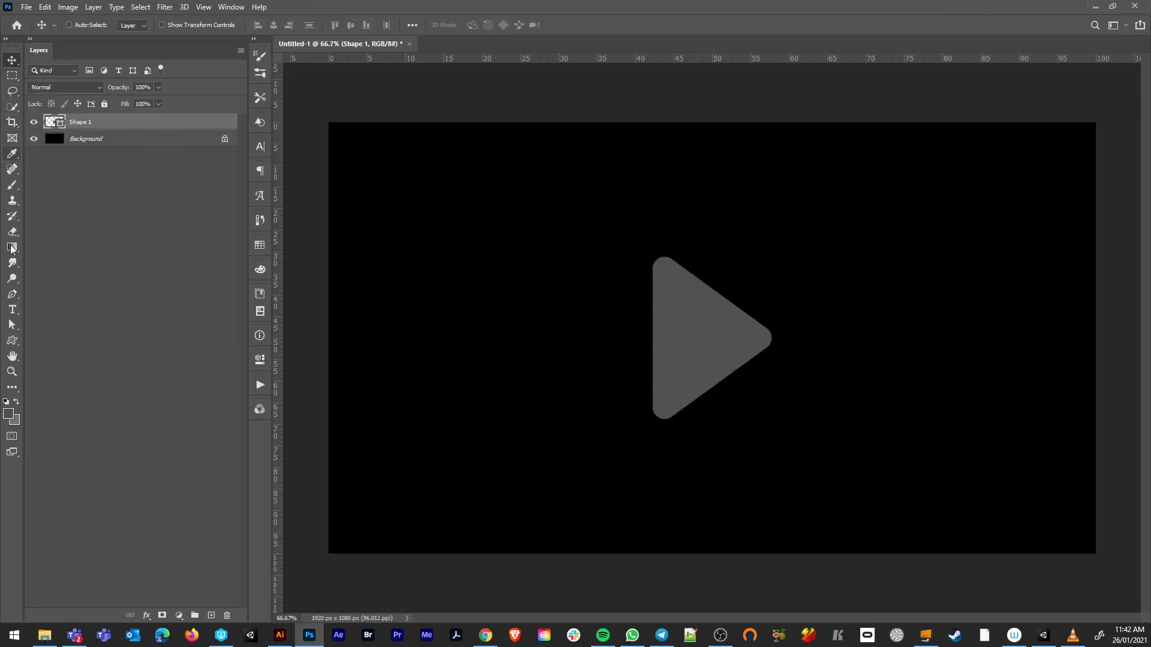
pyautogui.rightClick(12, 340)
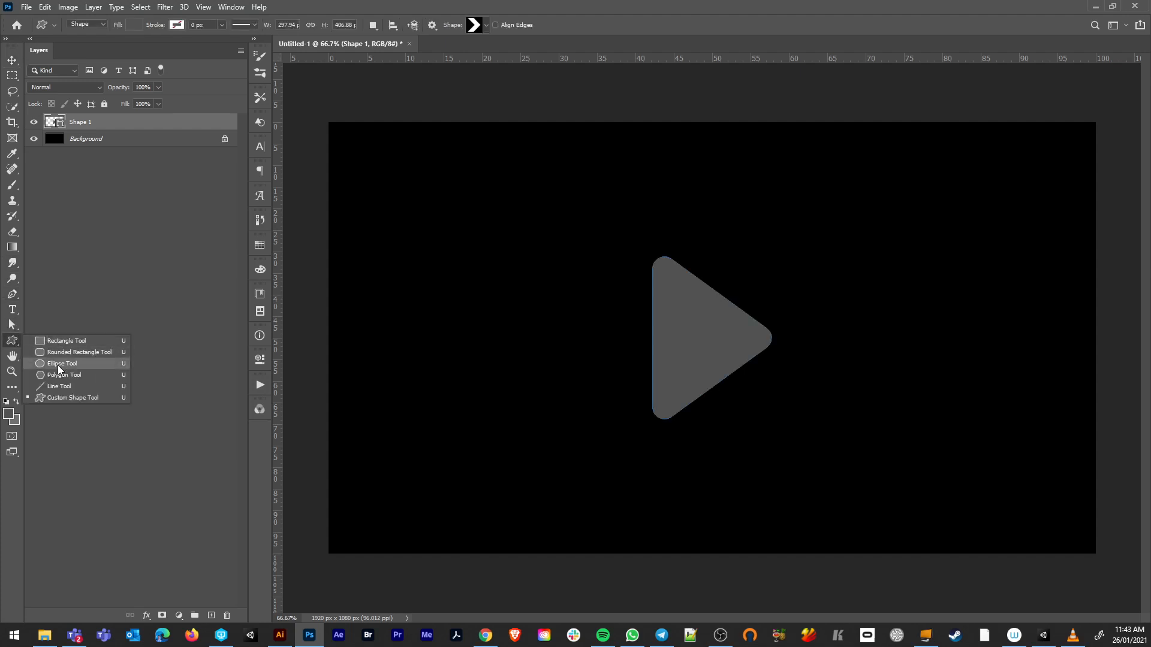
pyautogui.click(58, 363)
pyautogui.moveTo(489, 155); pyautogui.dragTo(945, 519)
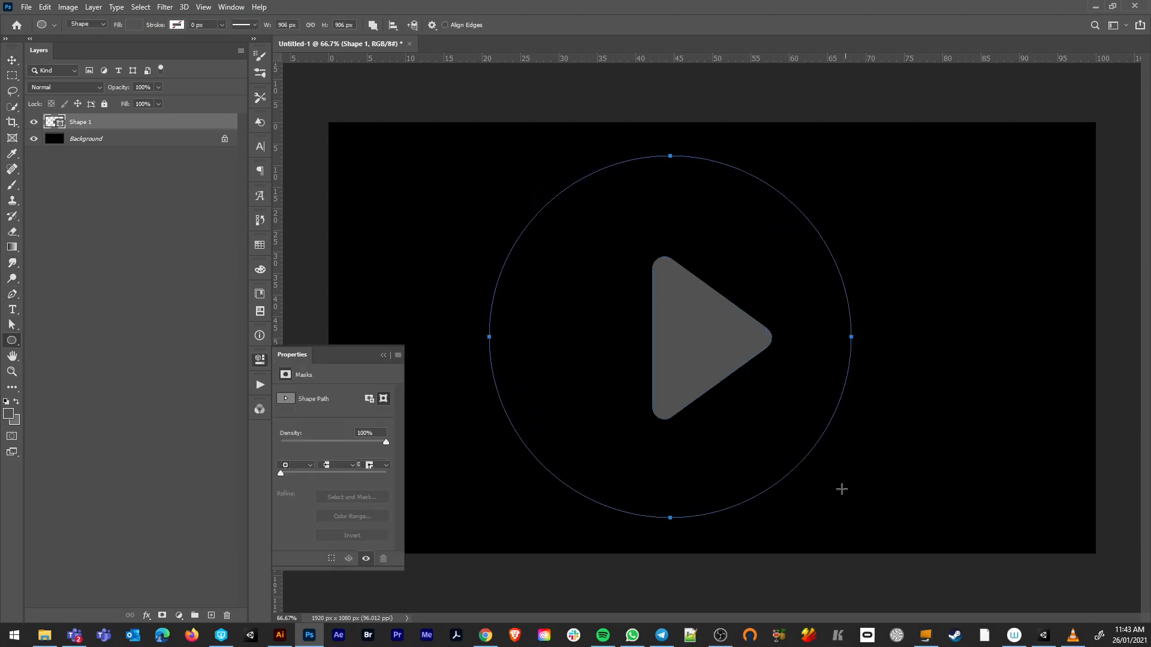
pyautogui.press('a')
pyautogui.click(383, 356)
pyautogui.press('v')
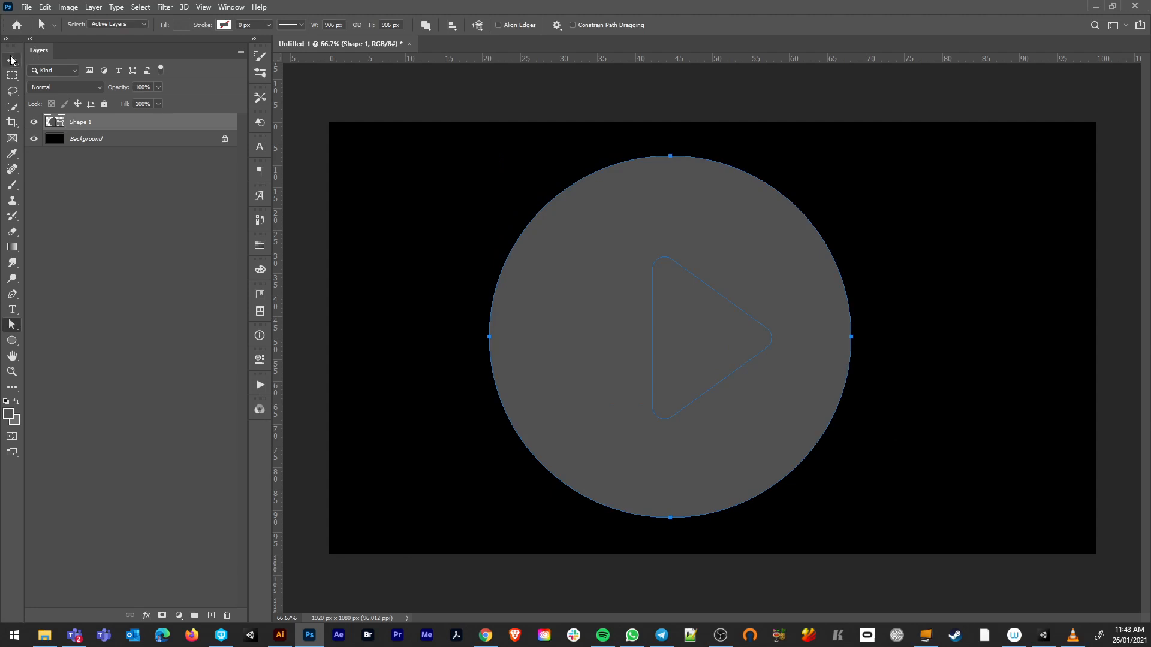
pyautogui.hotkey('ctrl', 'z')
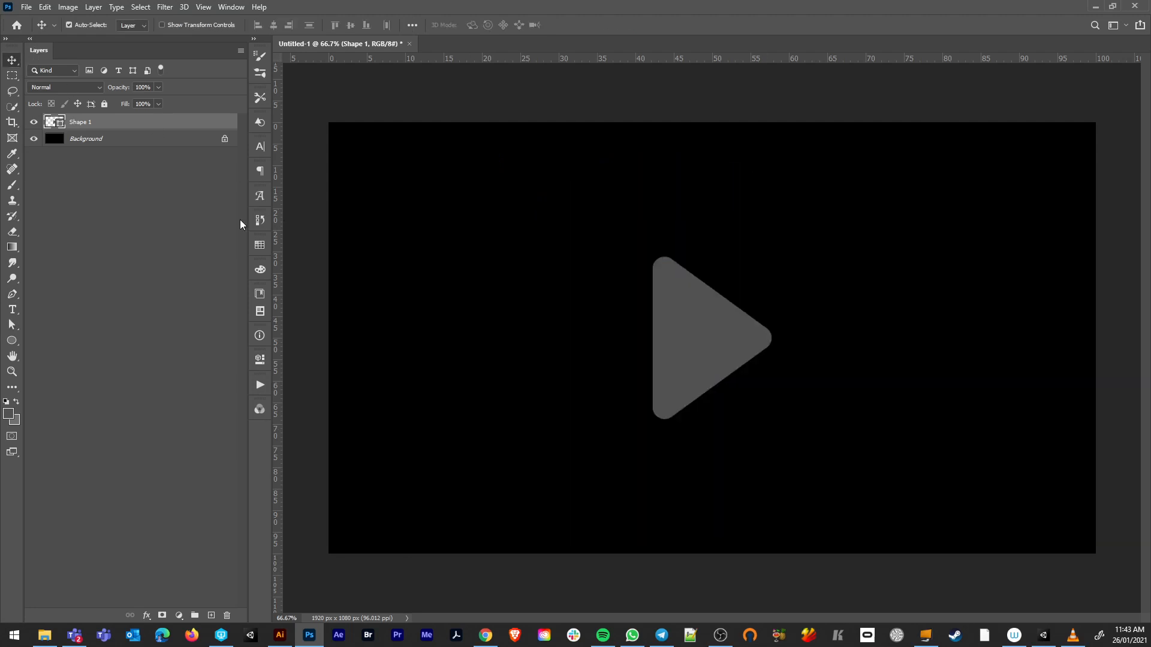
# Create a new layer and draw a circle about 950 px in diameter around the triangle with the Ellipse tool.
pyautogui.click(11, 340)
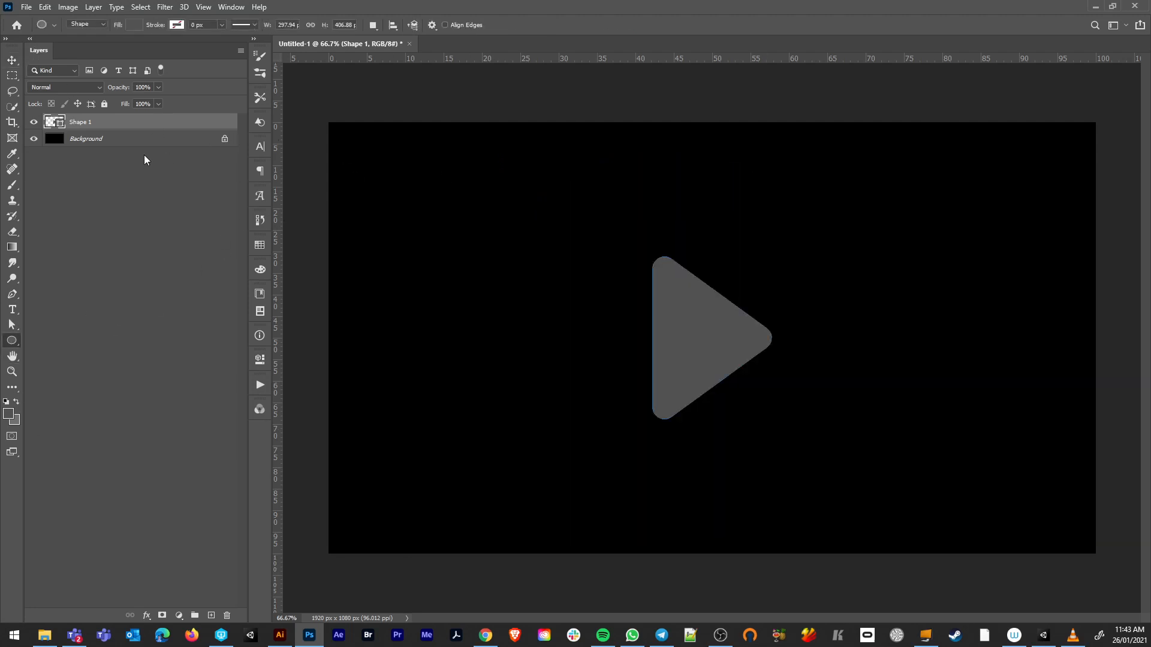
pyautogui.click(211, 616)
pyautogui.moveTo(558, 174); pyautogui.dragTo(938, 553)
pyautogui.press('a')
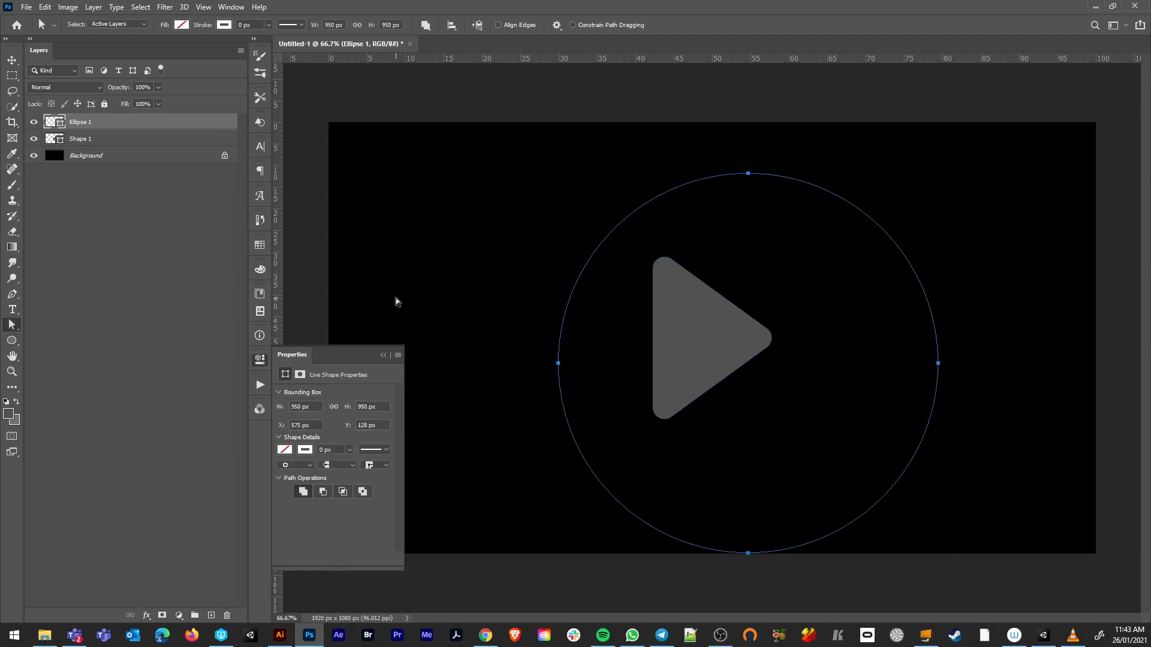
pyautogui.click(383, 356)
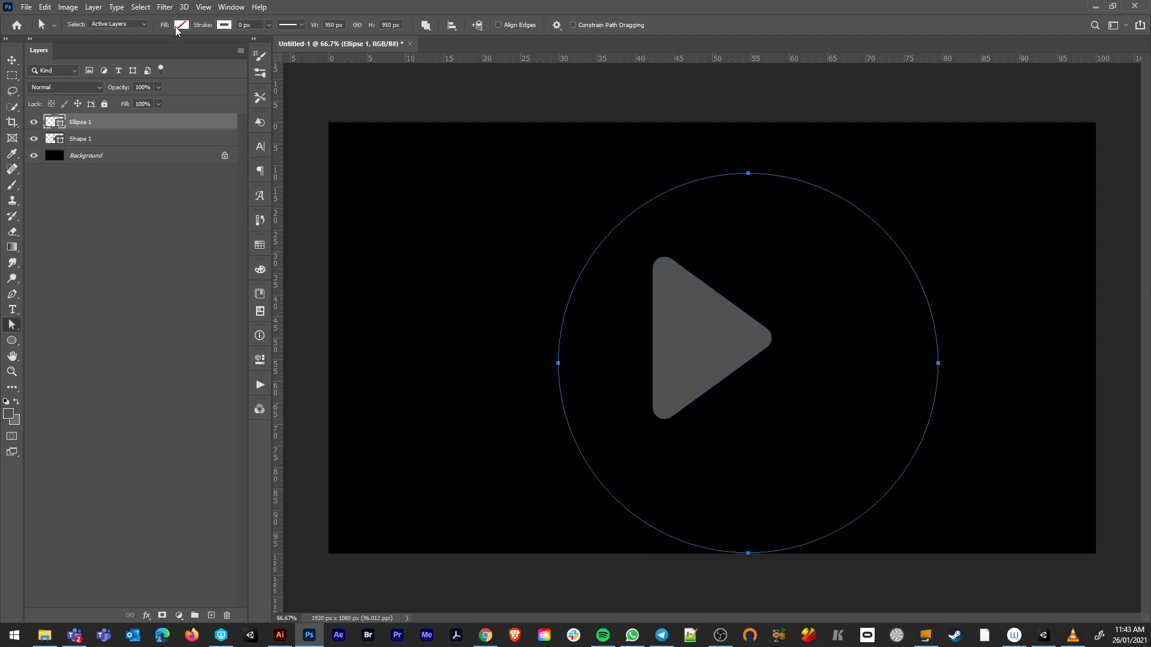
# Fill the circle with the same dark grey as the triangle and remove its stroke.
pyautogui.doubleClick(54, 122)
pyautogui.click(389, 207)
pyautogui.click(177, 25)
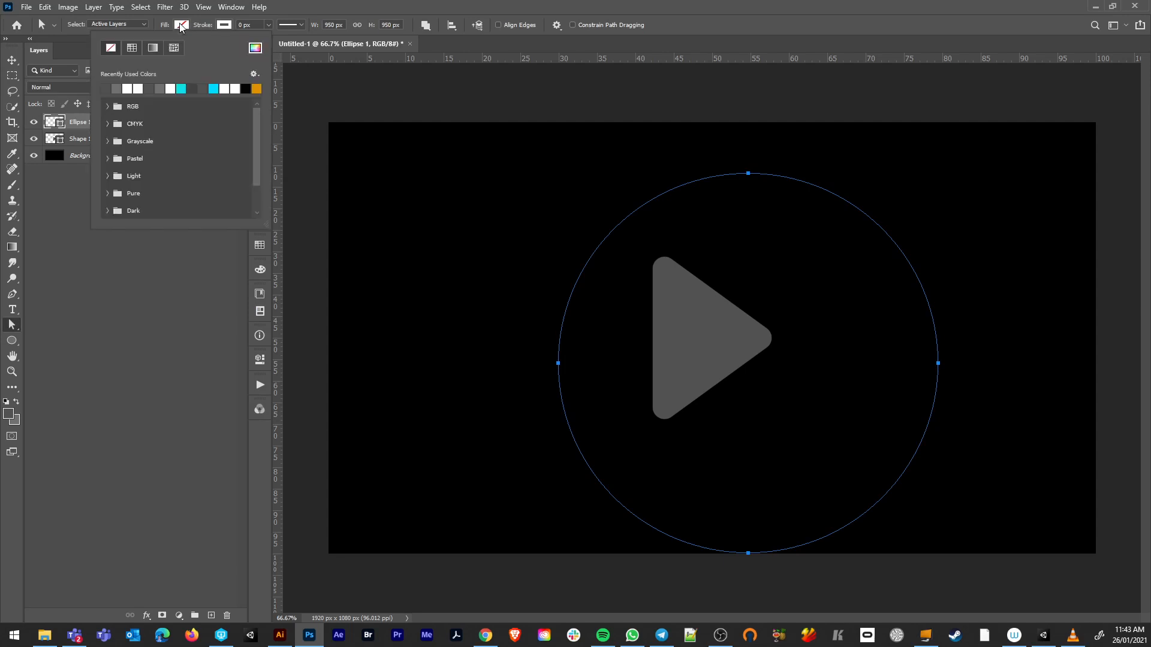
pyautogui.click(179, 25)
pyautogui.click(180, 25)
pyautogui.click(179, 26)
pyautogui.click(180, 26)
pyautogui.click(116, 89)
pyautogui.click(223, 24)
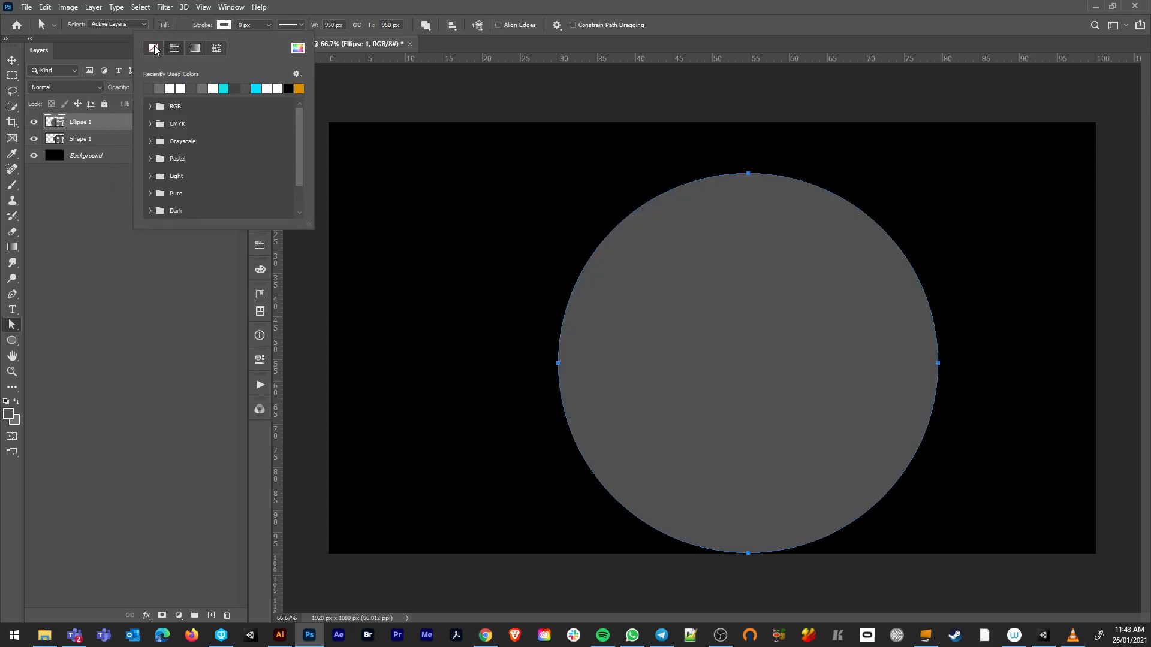
# Reduce the circle layer to 30% opacity and reposition the circle and the triangle so the triangle sits optically centred inside it.
pyautogui.click(12, 60)
pyautogui.moveTo(772, 367); pyautogui.dragTo(735, 334)
pyautogui.press('3')
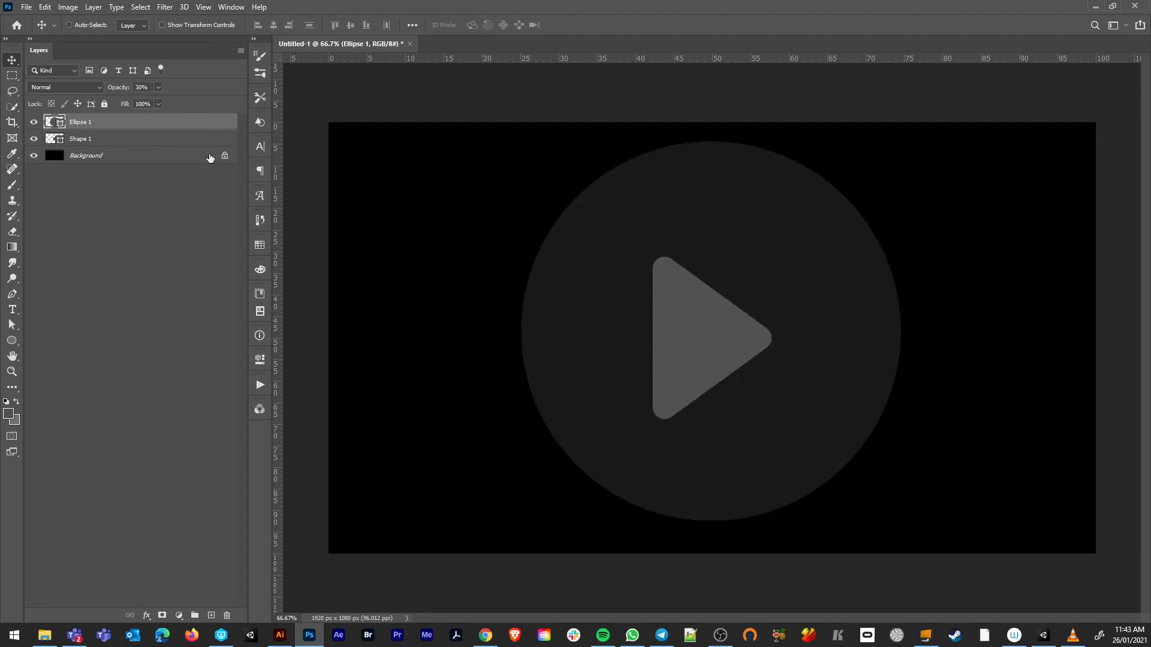
pyautogui.moveTo(797, 311); pyautogui.dragTo(789, 303)
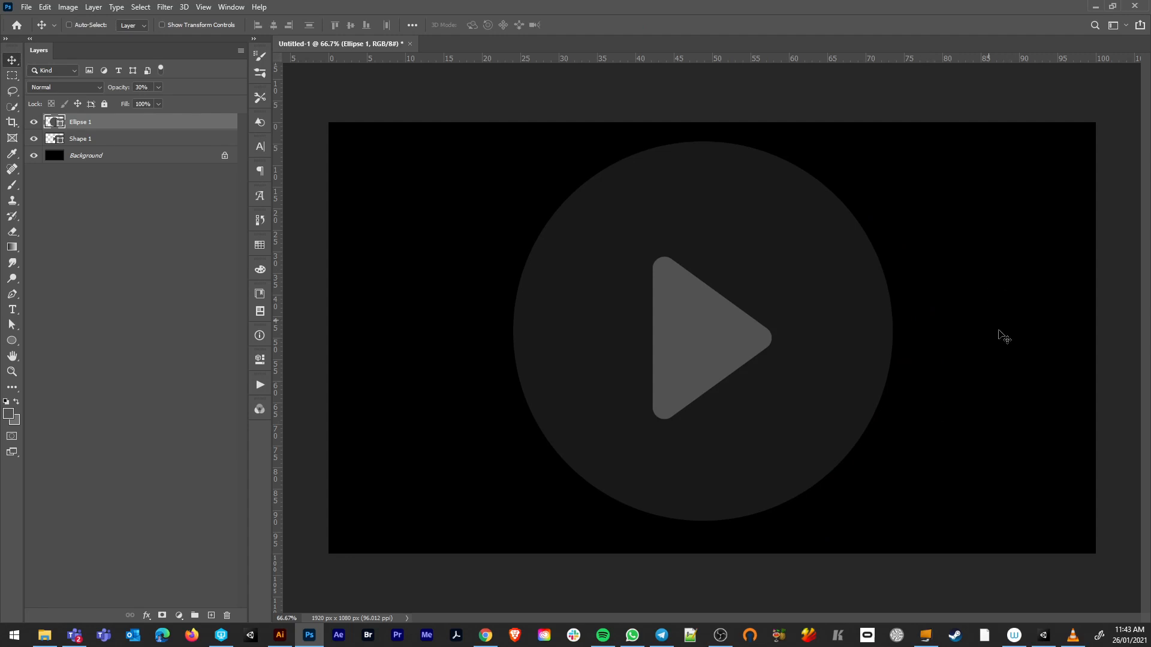
pyautogui.click(97, 137)
pyautogui.moveTo(731, 361); pyautogui.dragTo(738, 362)
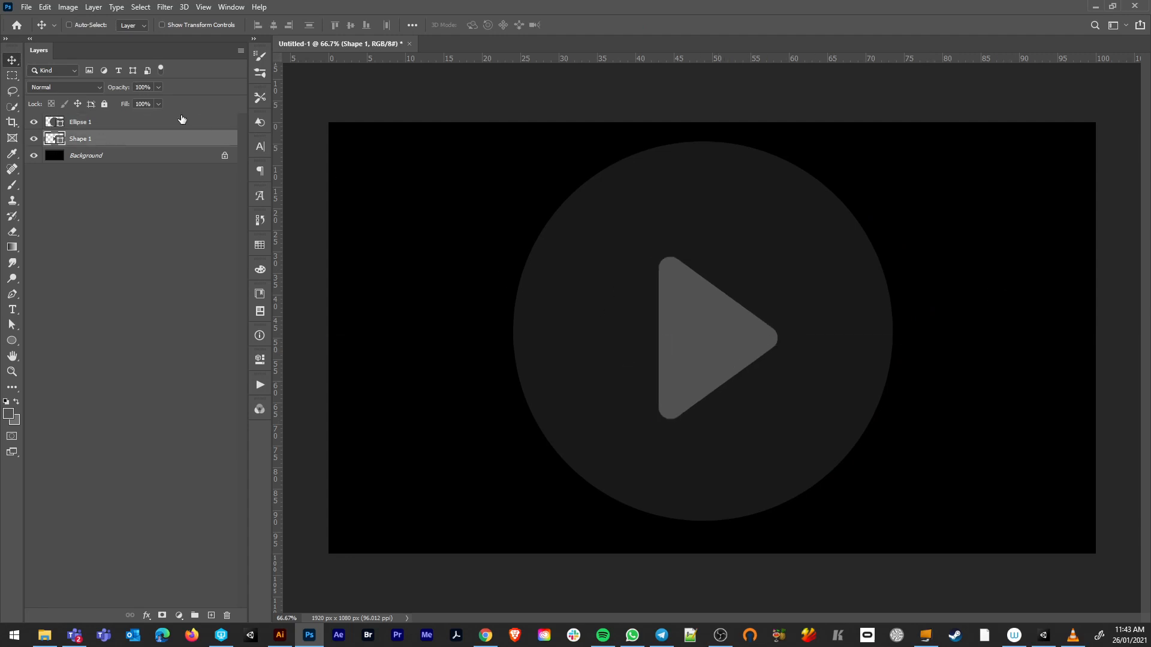
# Add a black-to-white linear Gradient Overlay at 48% opacity to the triangle layer Shape 1.
pyautogui.doubleClick(106, 141)
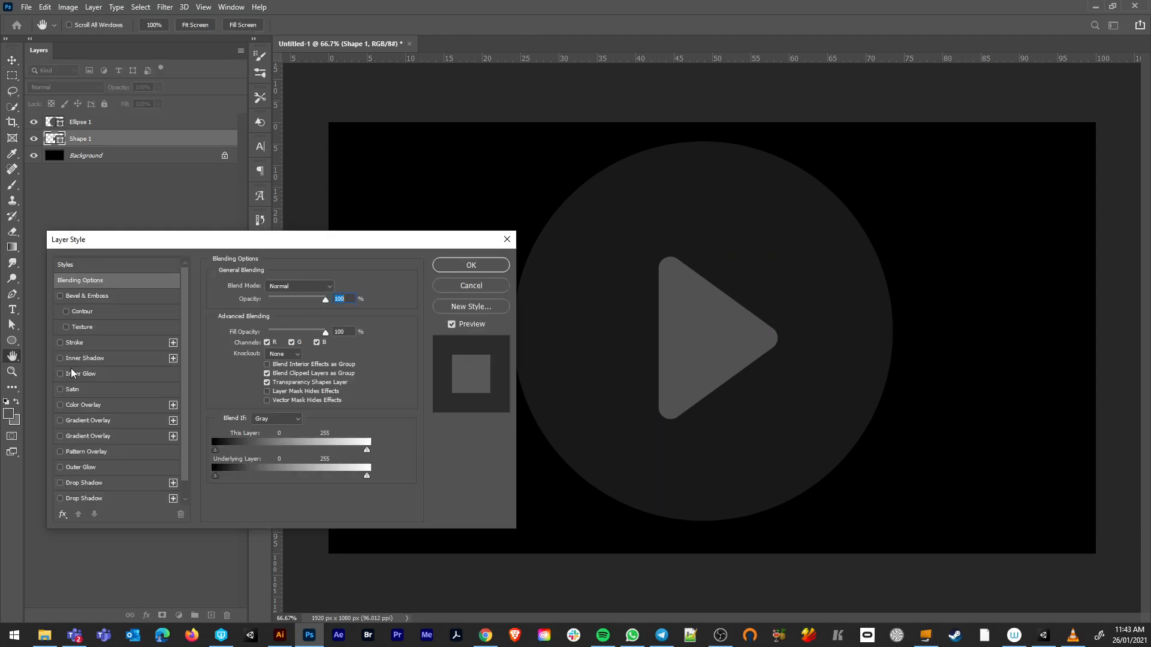
pyautogui.click(60, 436)
pyautogui.click(91, 438)
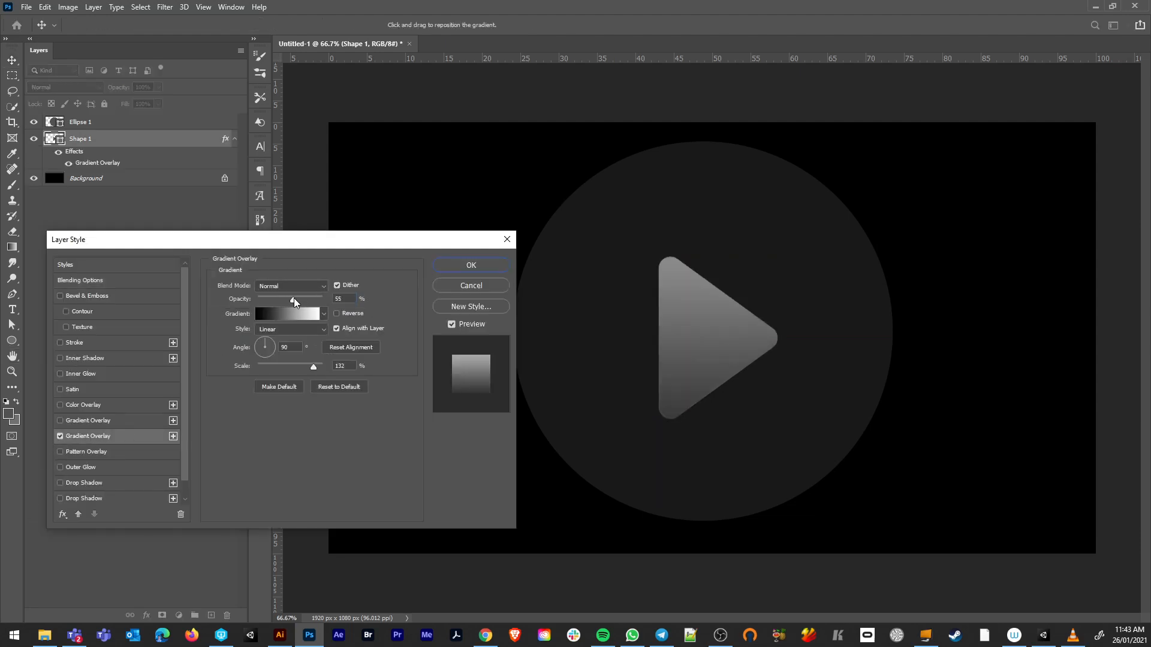
pyautogui.moveTo(294, 299); pyautogui.dragTo(288, 298)
# Add a black (000000) Inner Glow at 52% opacity to the triangle layer and apply the layer style.
pyautogui.click(60, 374)
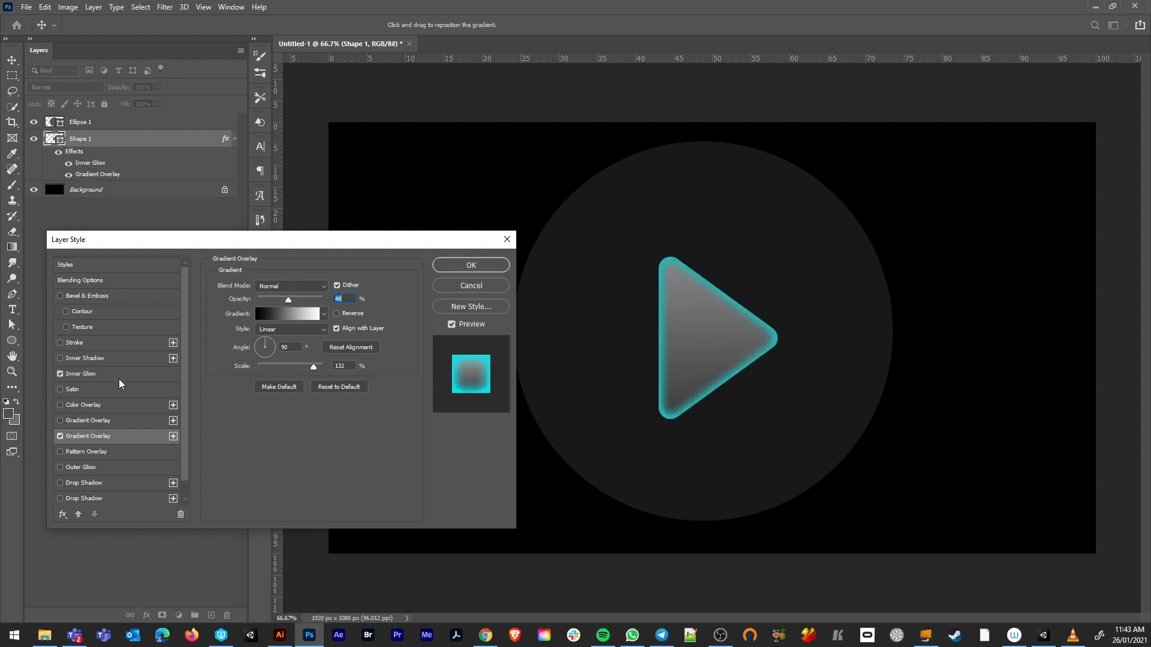
pyautogui.click(123, 379)
pyautogui.click(243, 327)
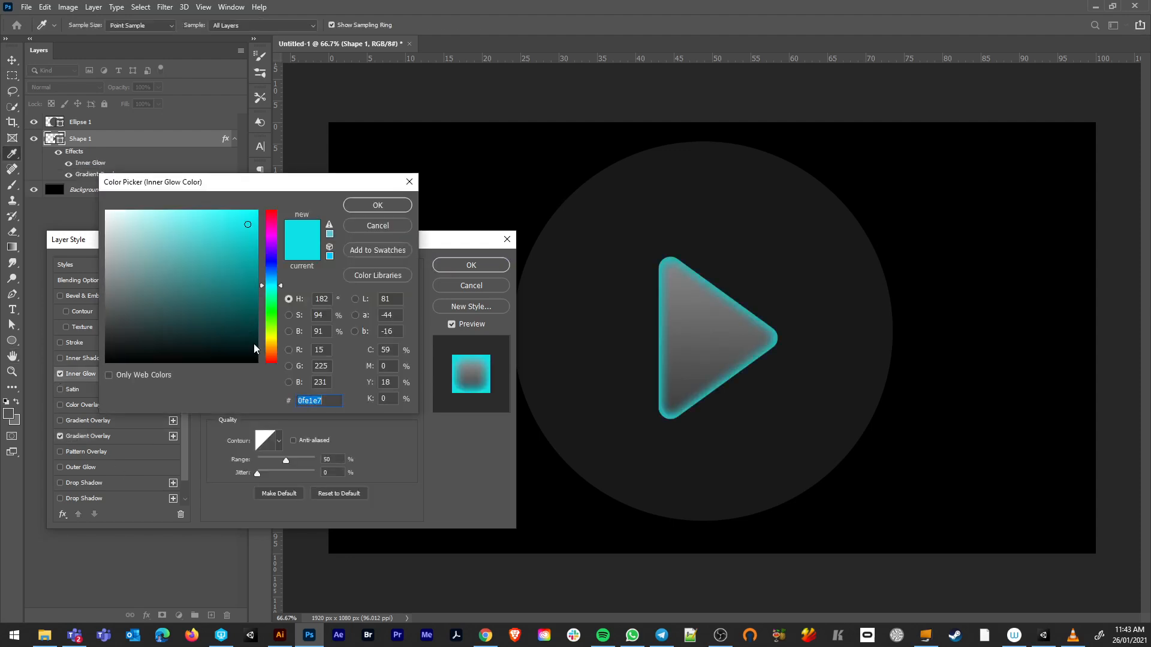
pyautogui.moveTo(218, 318); pyautogui.dragTo(32, 397)
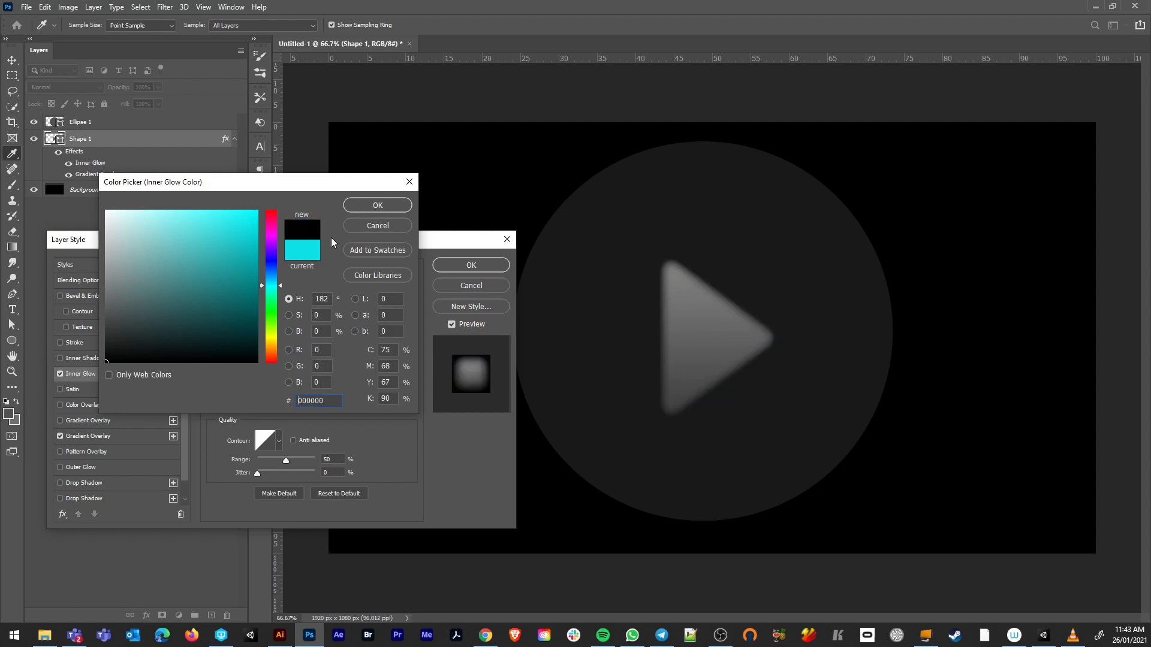
pyautogui.click(362, 209)
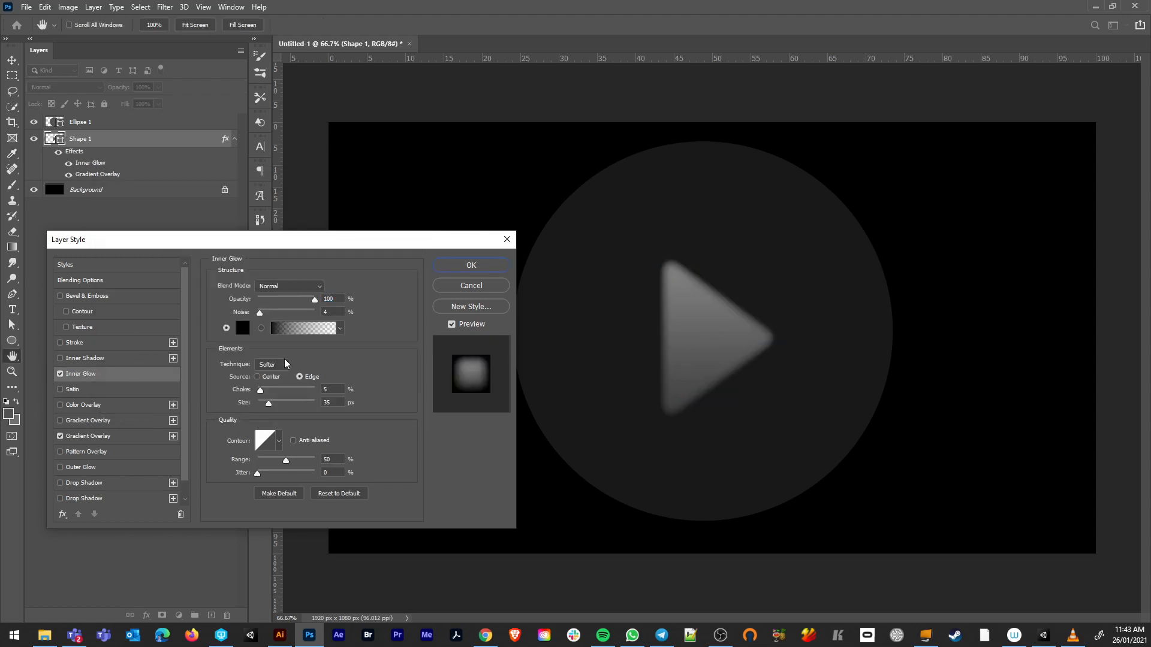
pyautogui.moveTo(283, 301); pyautogui.dragTo(286, 303)
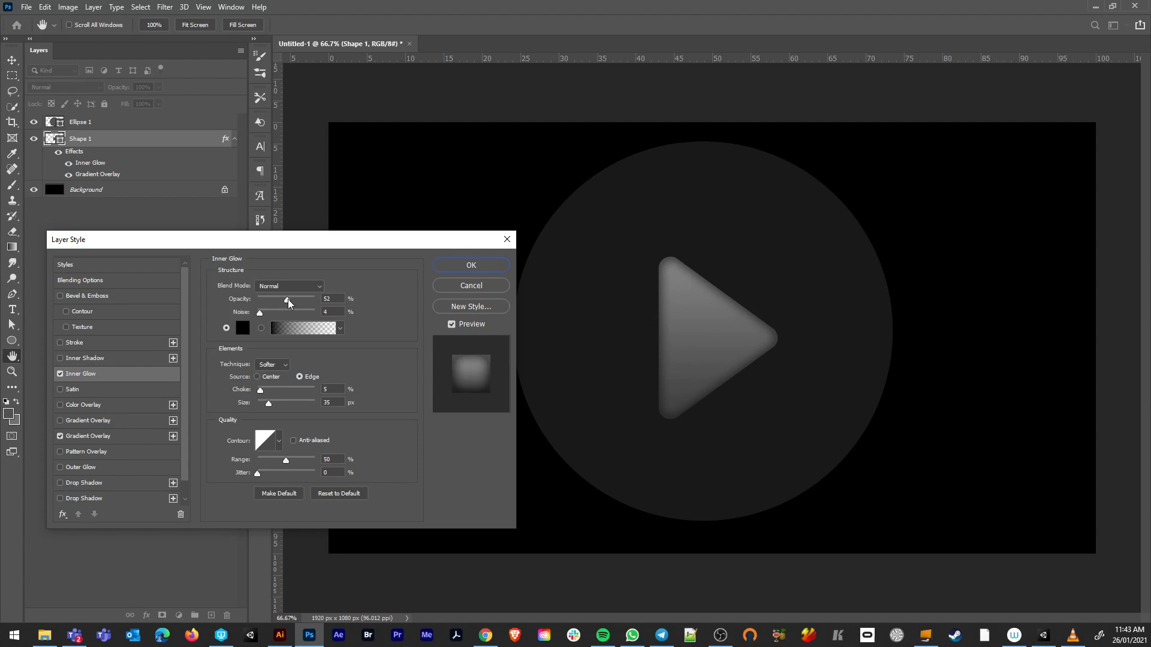
pyautogui.click(471, 265)
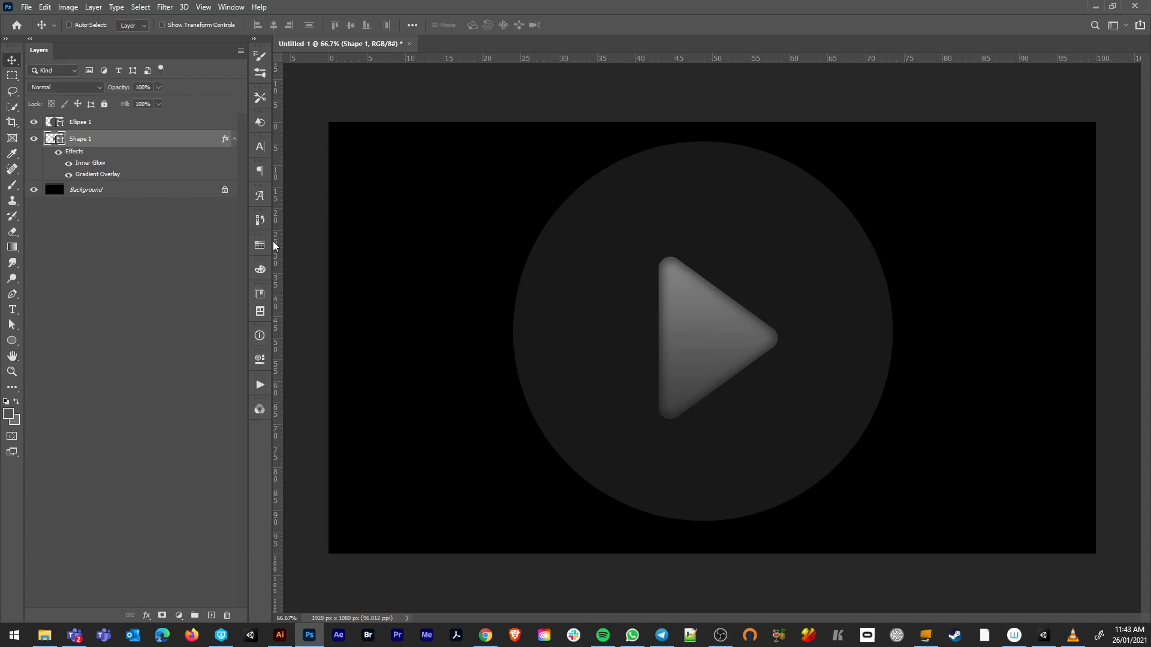
# Try a 16 px black outside Stroke effect on the triangle layer.
pyautogui.doubleClick(133, 141)
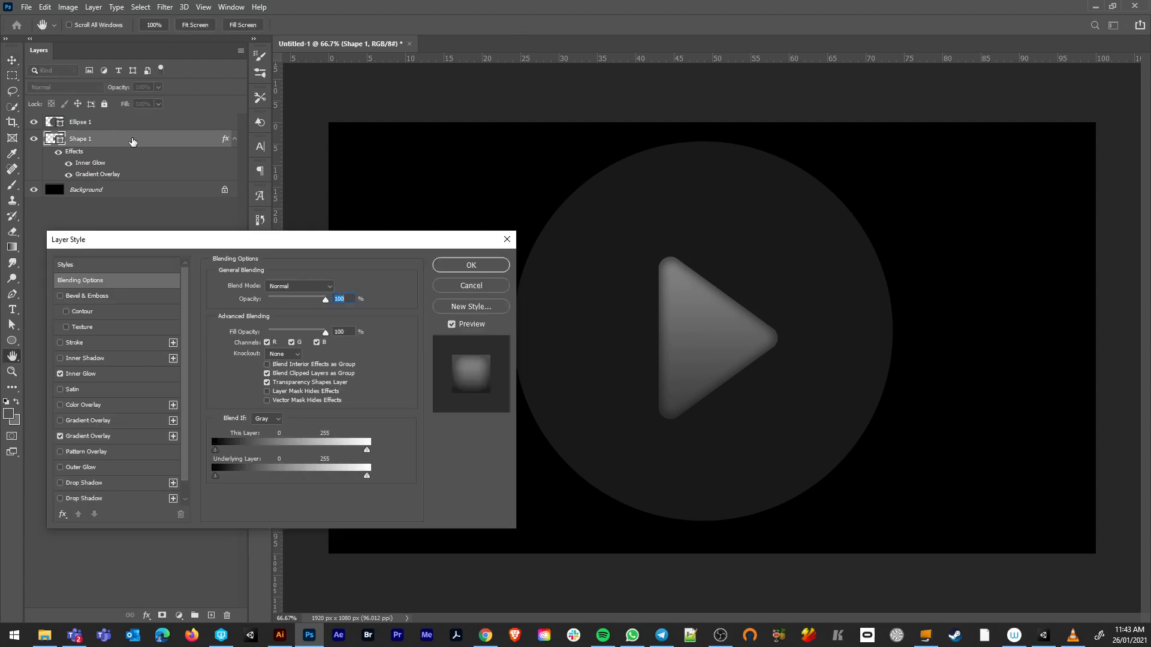
pyautogui.click(60, 343)
pyautogui.click(95, 345)
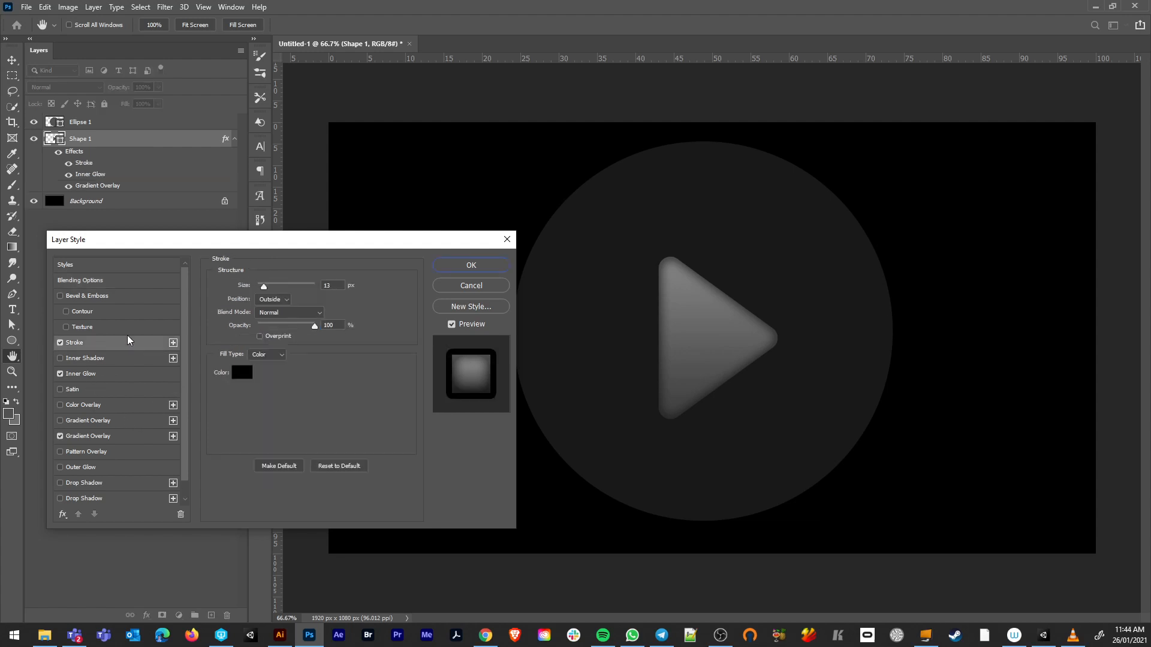
pyautogui.click(274, 300)
pyautogui.click(274, 309)
pyautogui.moveTo(264, 287); pyautogui.dragTo(267, 290)
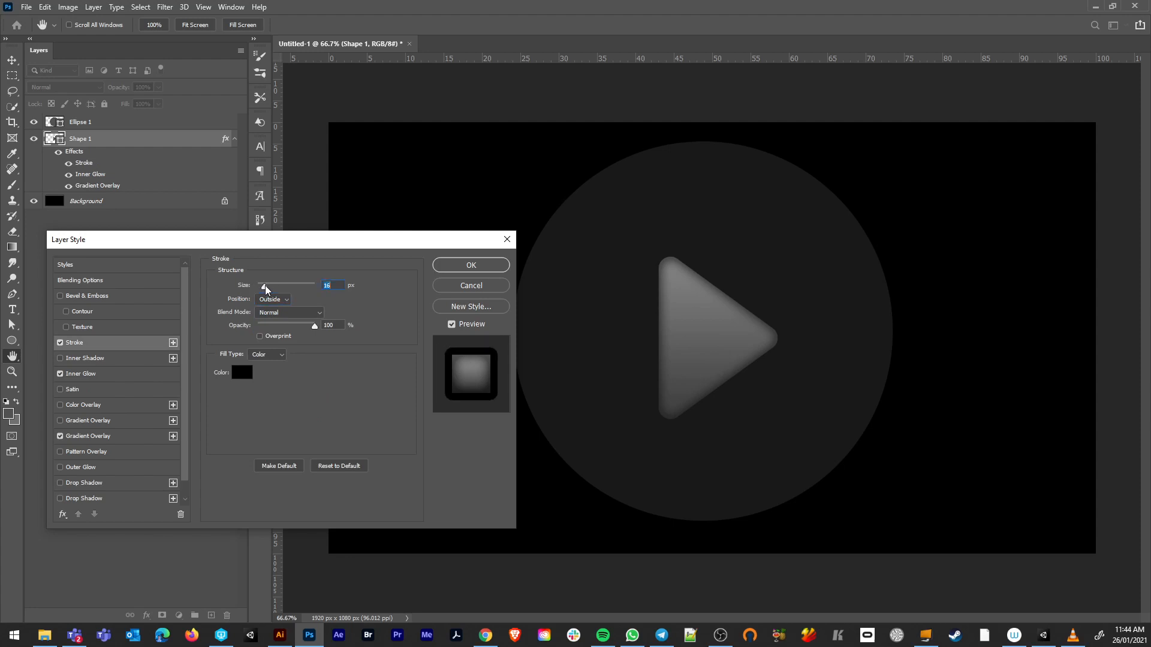
pyautogui.click(61, 342)
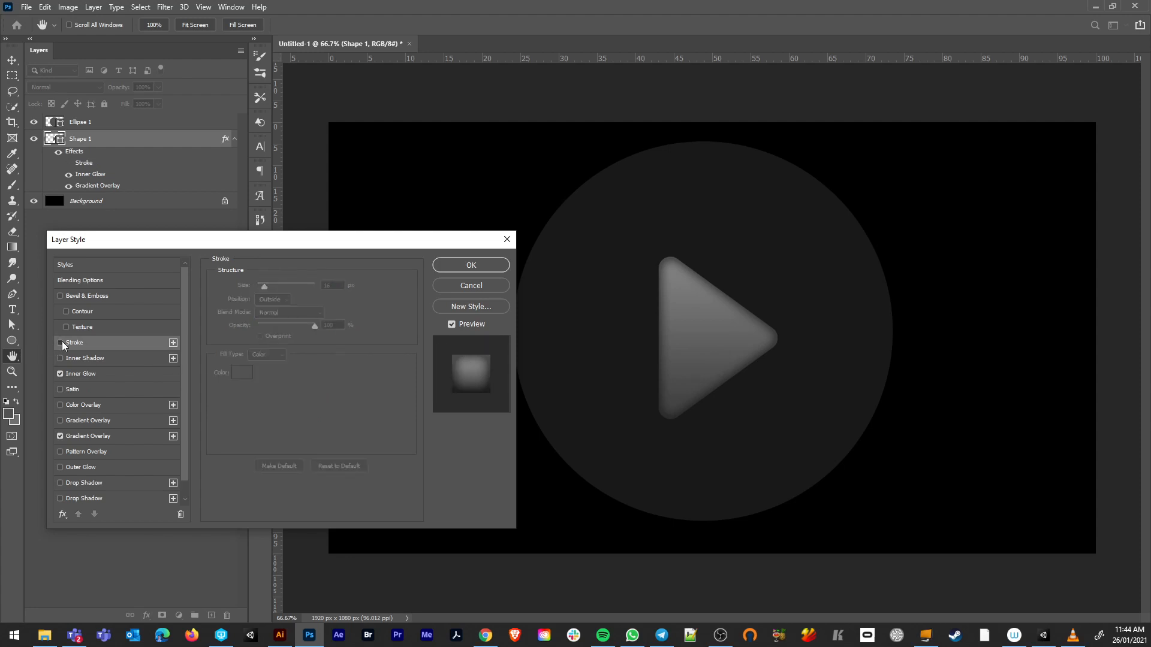
pyautogui.click(60, 343)
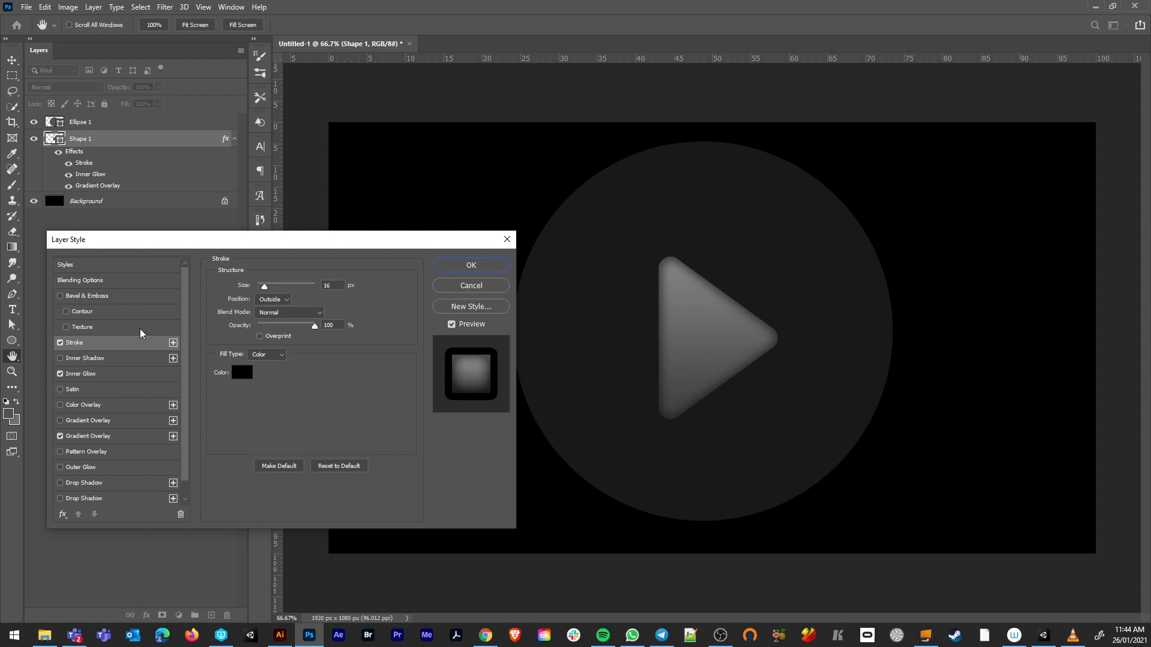
pyautogui.click(61, 343)
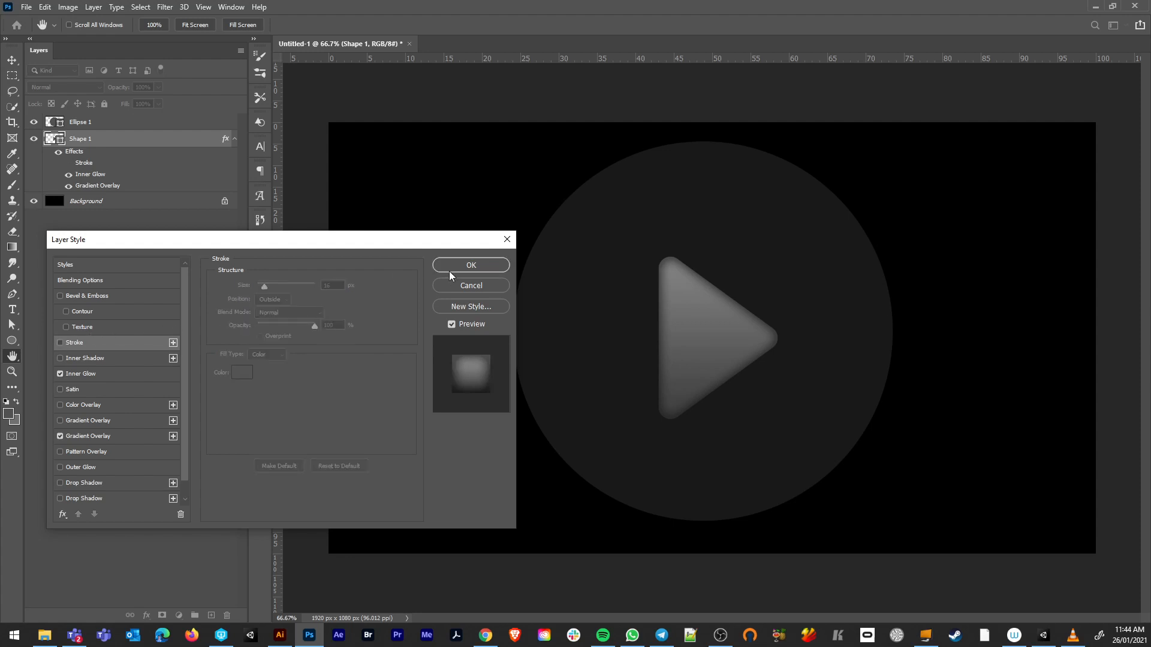
pyautogui.click(488, 266)
# Move the triangle layer above Ellipse 1 and give its shape a grey 11 px stroke.
pyautogui.moveTo(137, 141); pyautogui.dragTo(137, 123)
pyautogui.press('p')
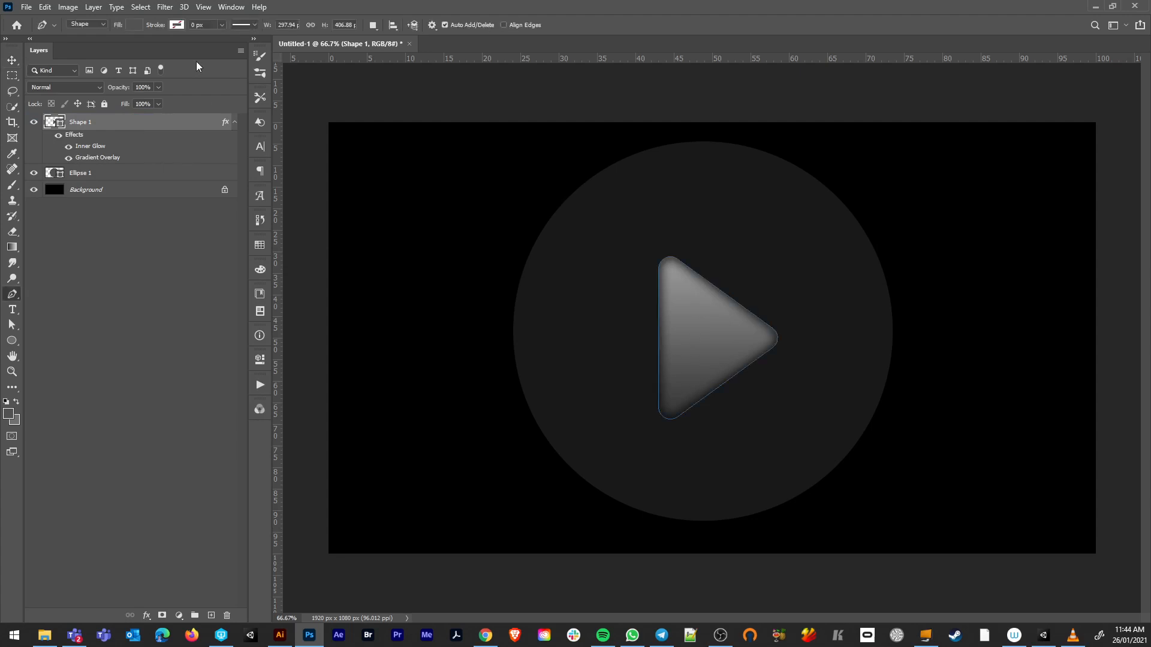
pyautogui.click(176, 24)
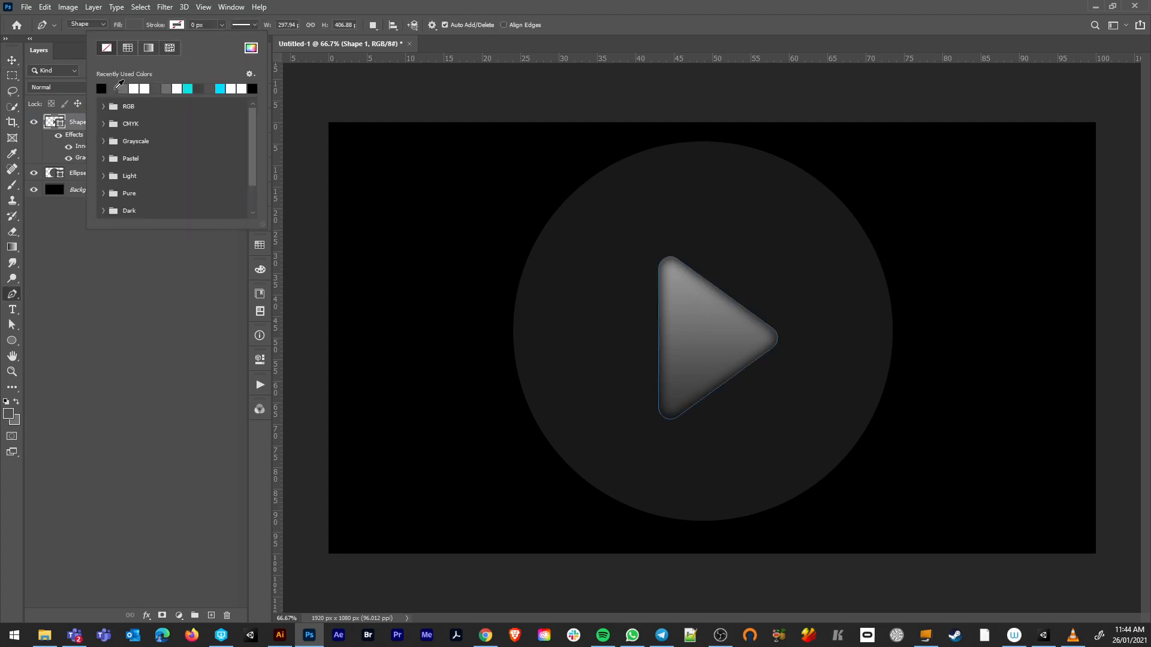
pyautogui.click(118, 87)
pyautogui.click(198, 24)
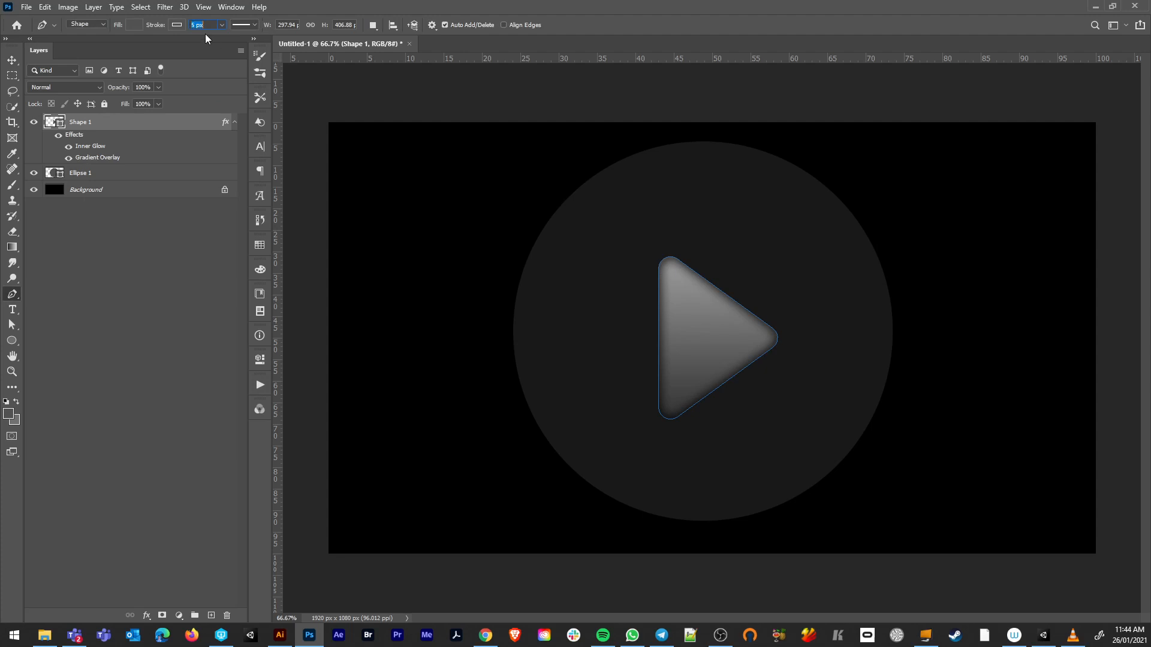
pyautogui.click(12, 60)
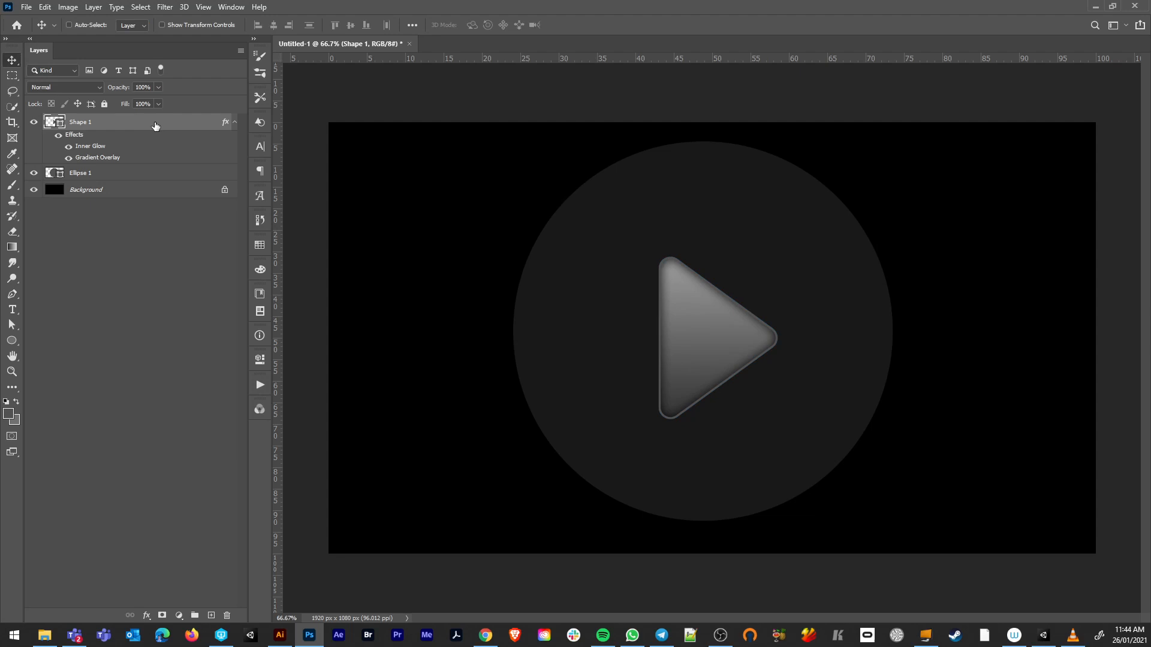
pyautogui.press('p')
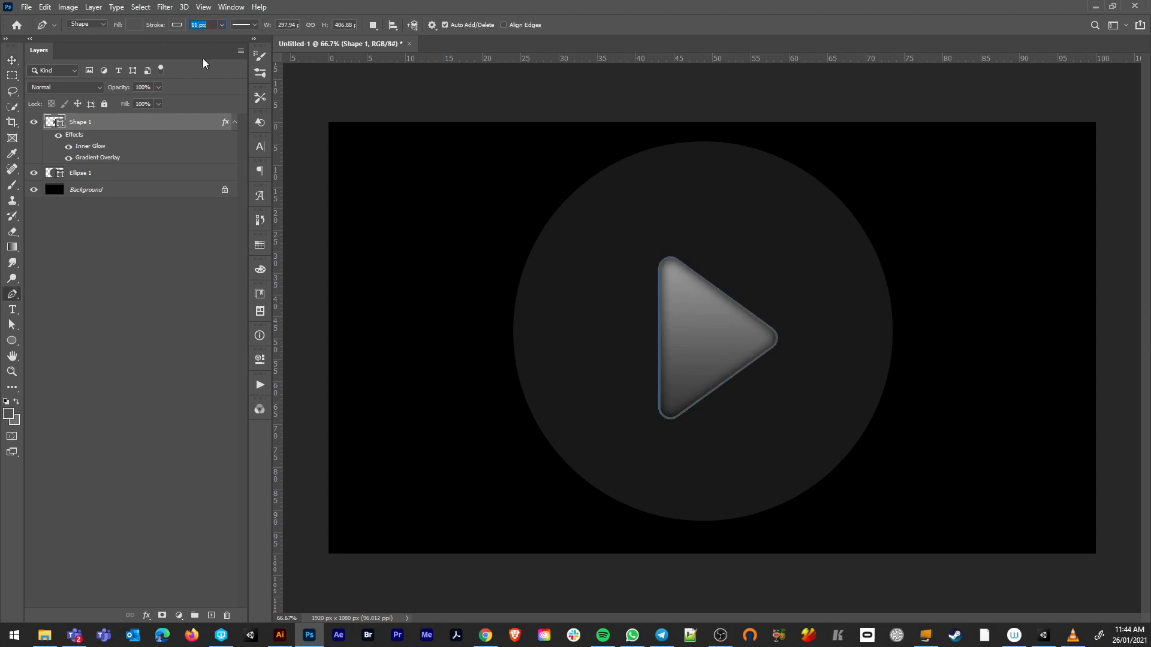
# Set the triangle's shape stroke to 12 px and align it to the outside of the path.
pyautogui.write('12')
pyautogui.press('Return')
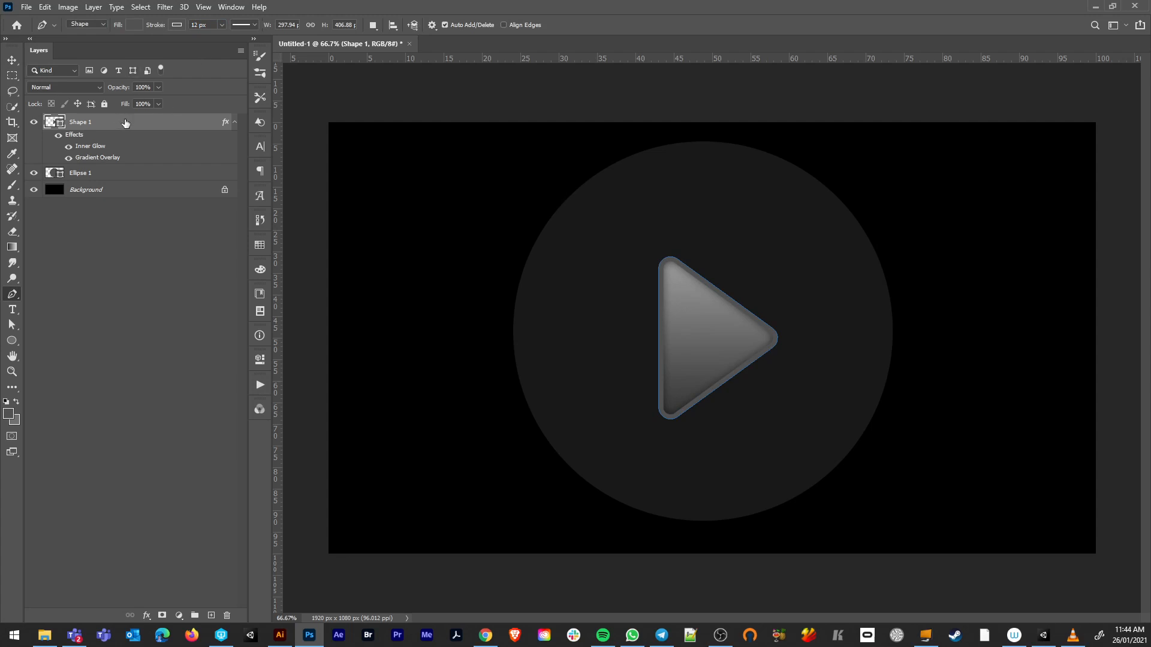
pyautogui.click(241, 25)
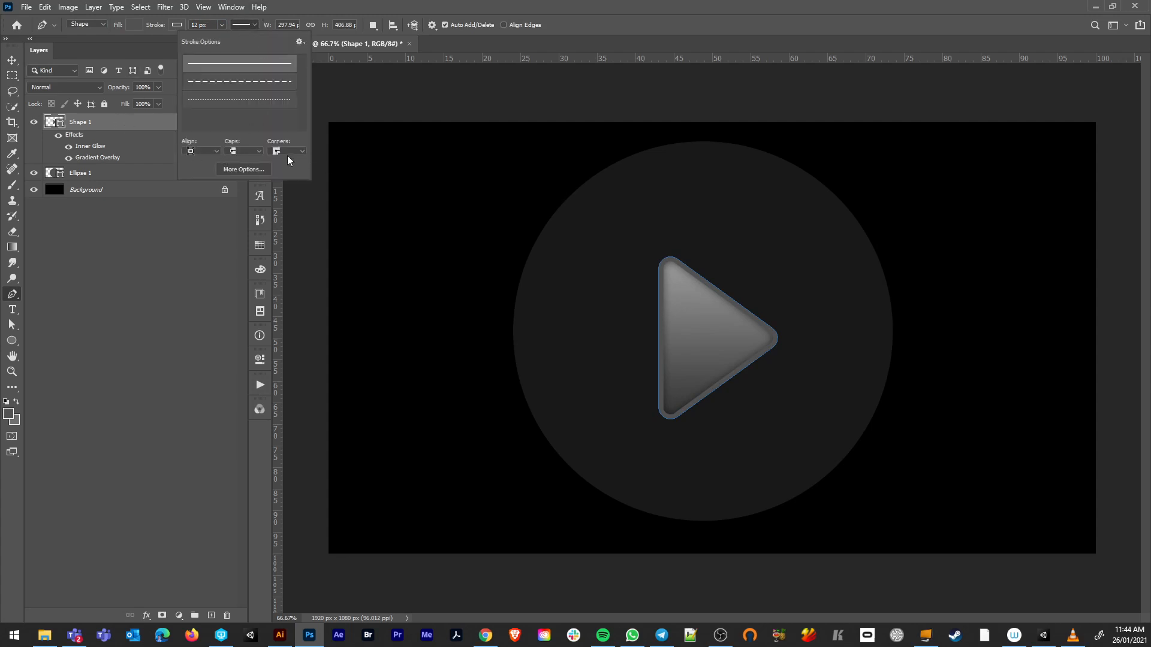
pyautogui.click(208, 152)
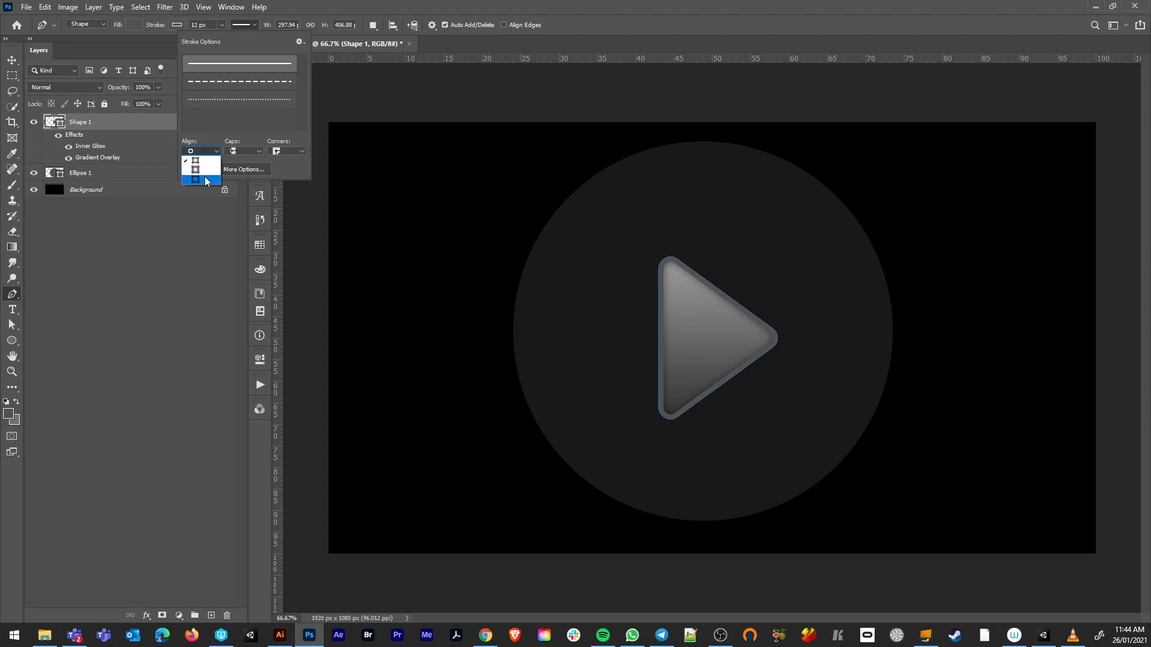
pyautogui.click(203, 180)
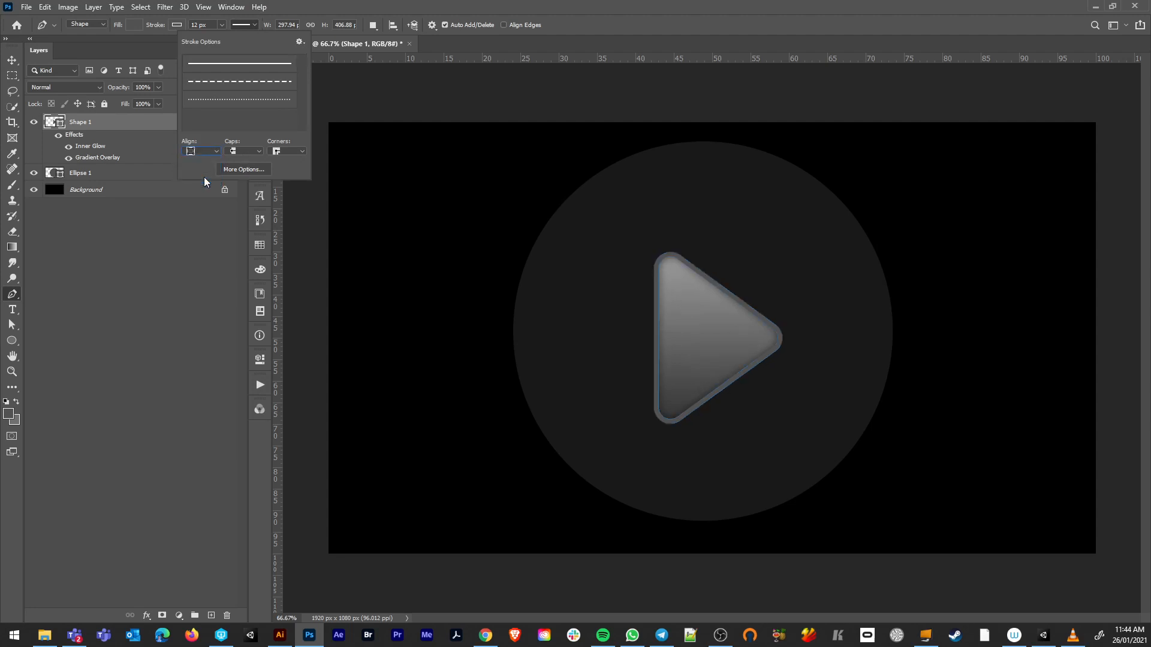
# Change the triangle's stroke to a linear gradient and set its white colour stop to 494949, sampled from the lower part of the triangle.
pyautogui.click(176, 24)
pyautogui.click(149, 48)
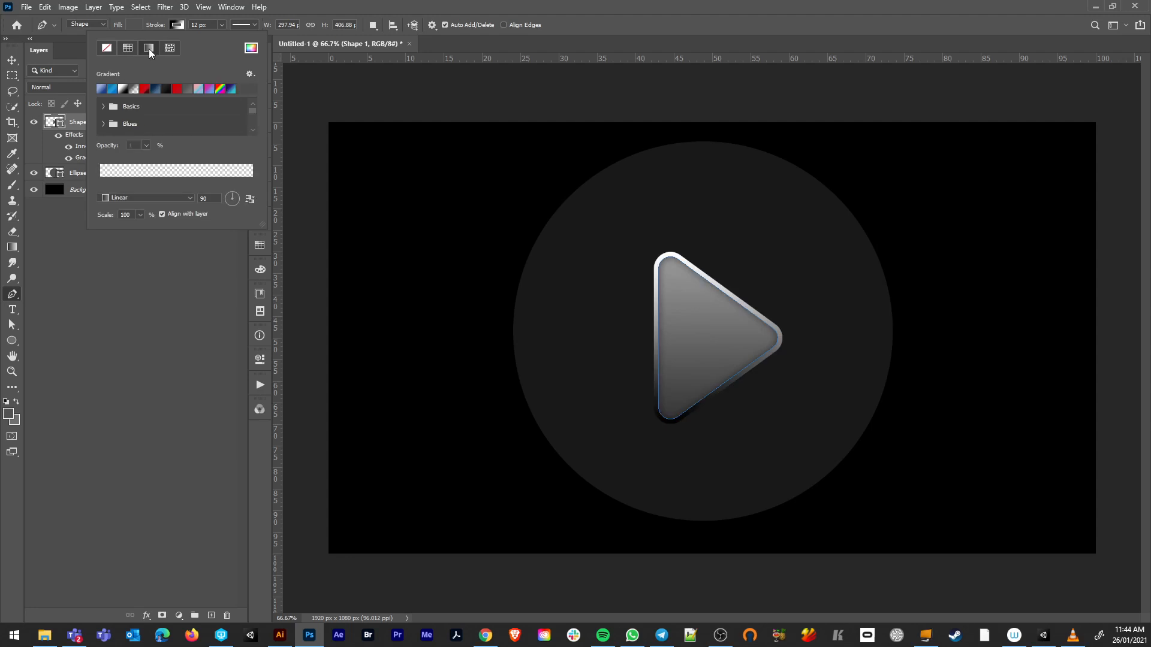
pyautogui.click(133, 89)
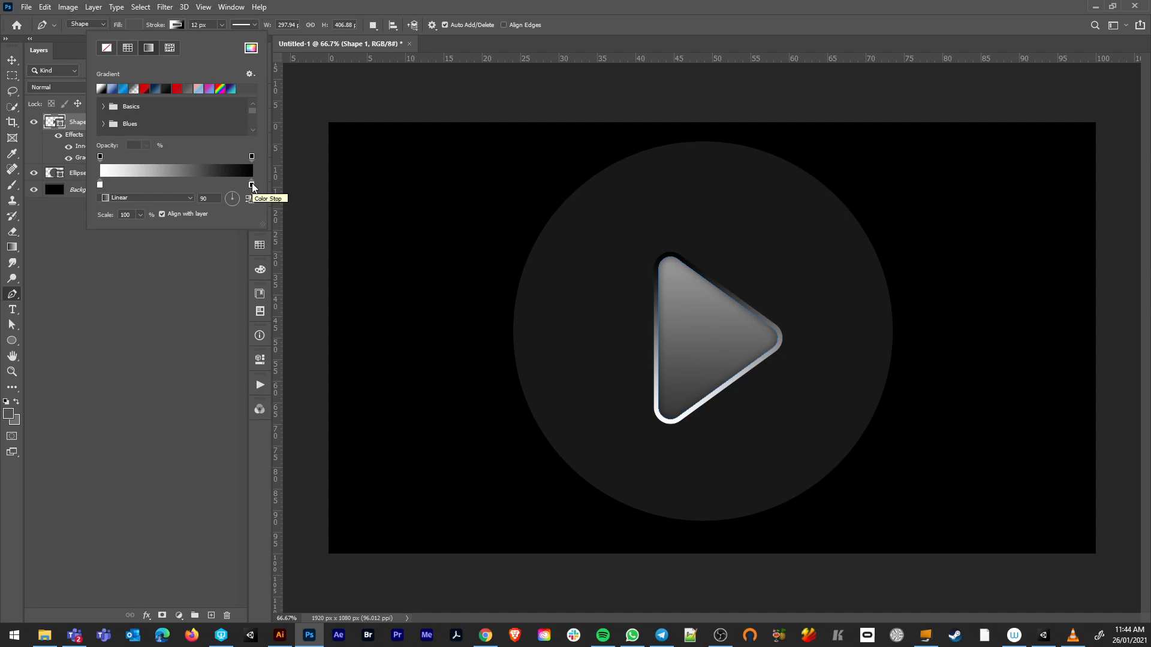
pyautogui.doubleClick(100, 184)
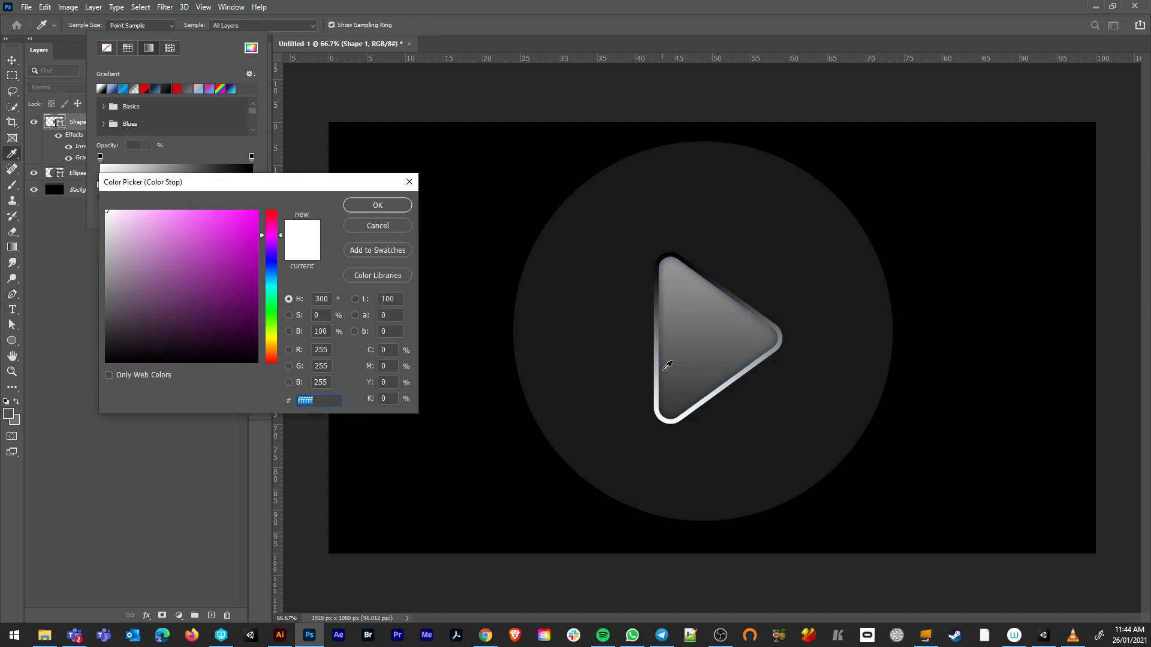
pyautogui.click(681, 380)
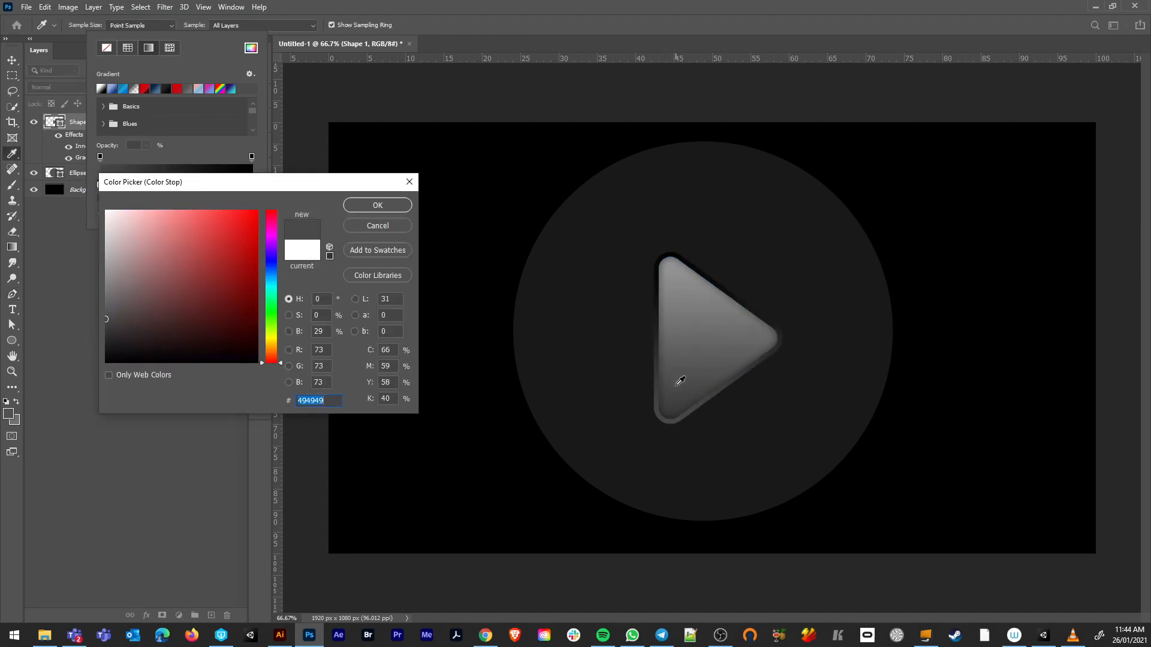
pyautogui.click(398, 210)
# Set the stroke gradient's black colour stop to light grey dedede and switch to the Move tool.
pyautogui.doubleClick(252, 185)
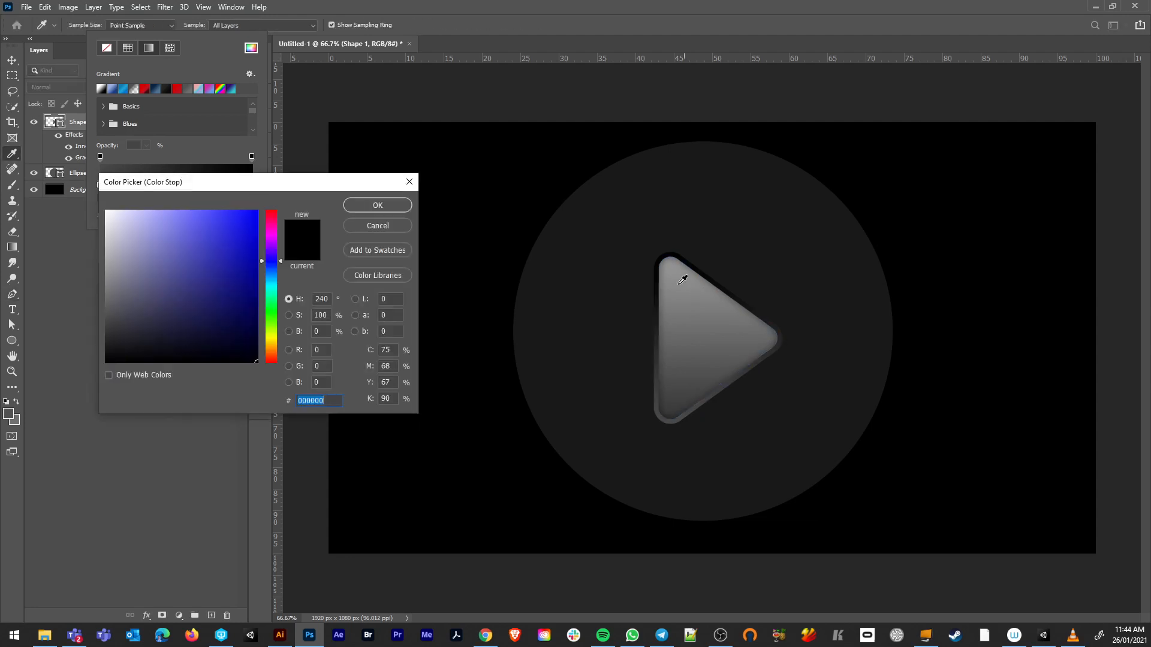
pyautogui.click(677, 265)
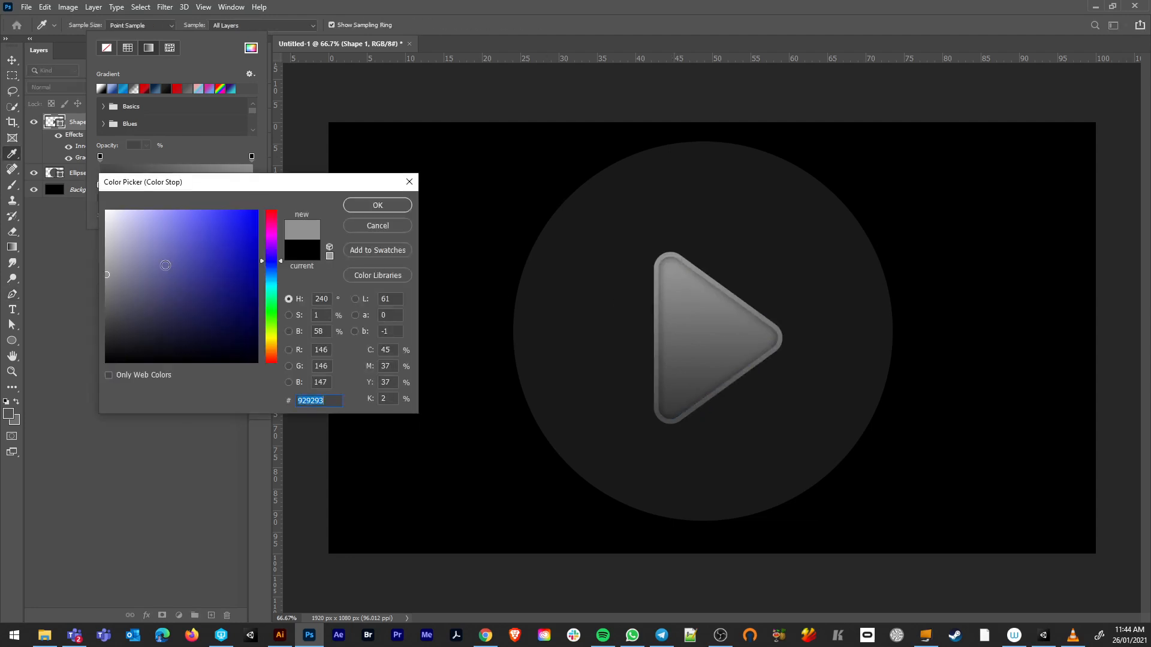
pyautogui.moveTo(109, 271)
pyautogui.mouseDown()
pyautogui.moveTo(98, 273)
pyautogui.moveTo(81, 229)
pyautogui.mouseUp()
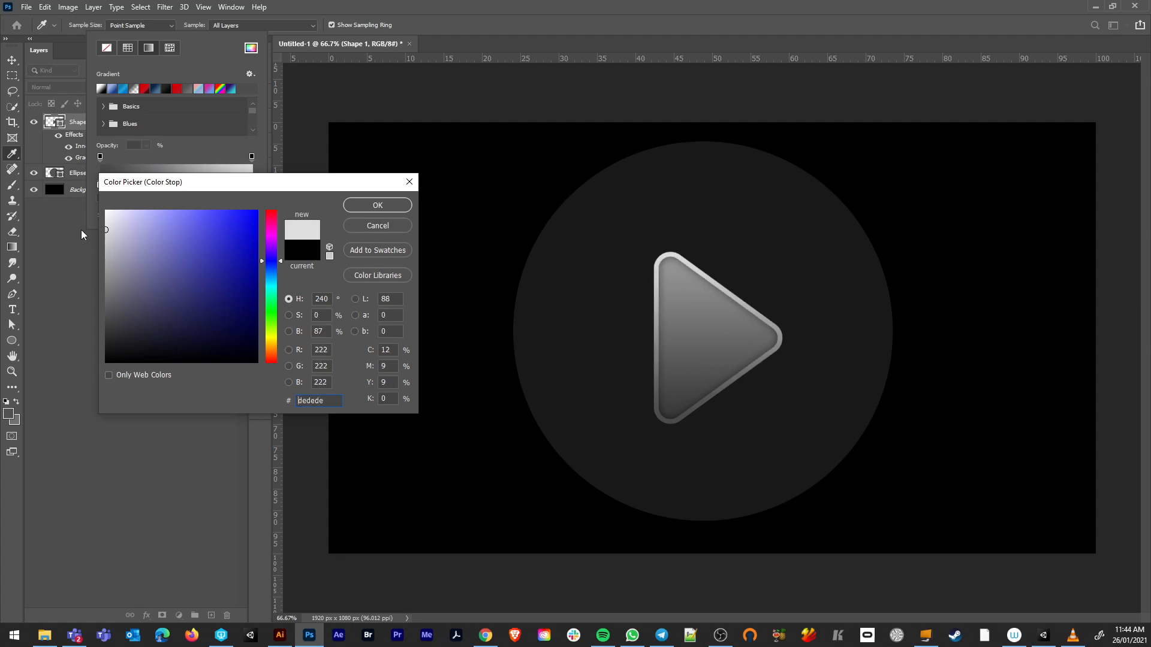
pyautogui.click(381, 206)
pyautogui.click(12, 61)
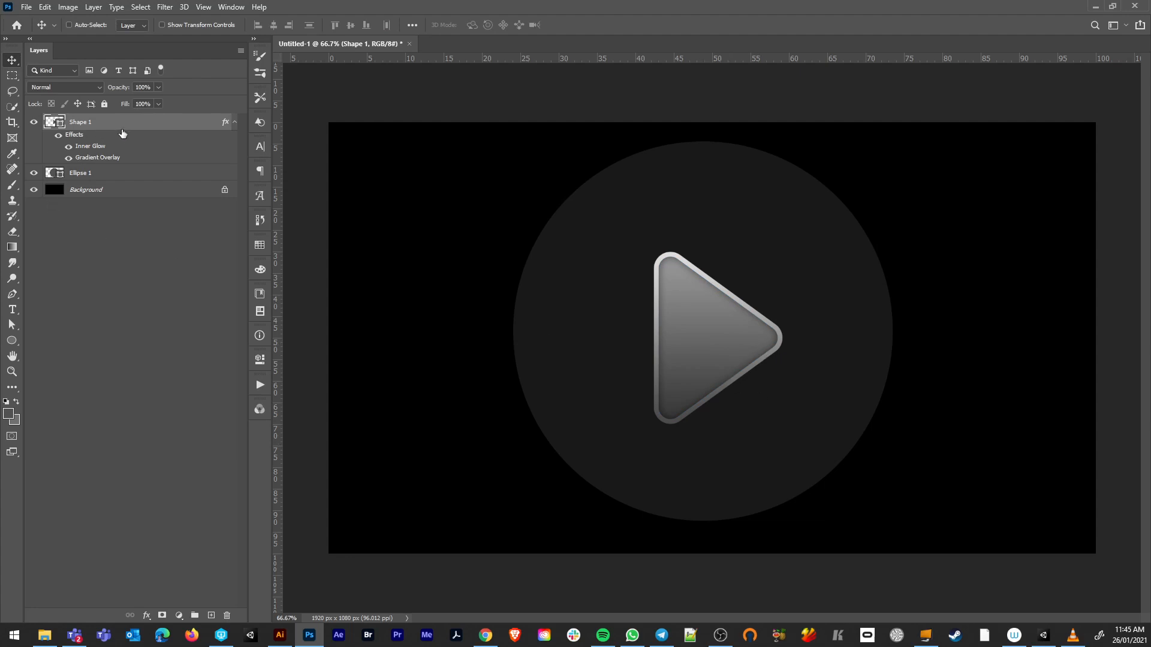
# Lower the opacity of the triangle layer's Gradient Overlay to 33%.
pyautogui.click(58, 138)
pyautogui.click(60, 136)
pyautogui.doubleClick(168, 124)
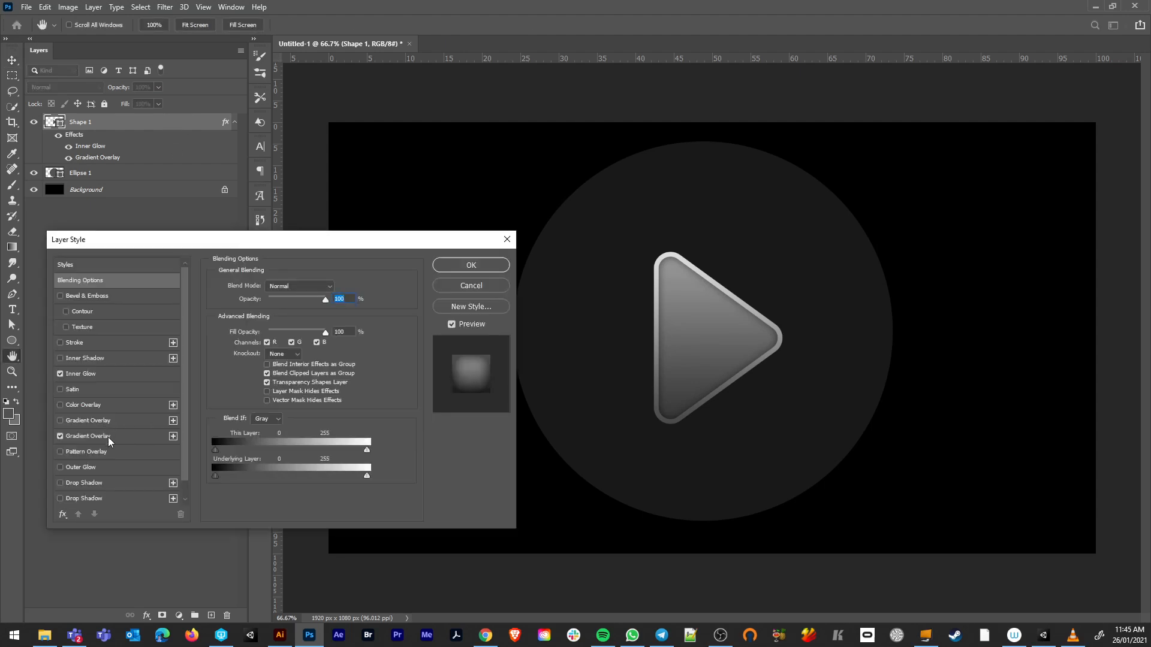
pyautogui.click(109, 437)
pyautogui.moveTo(287, 297); pyautogui.dragTo(279, 299)
# Enable Bevel & Emboss with Texture on the triangle layer.
pyautogui.click(60, 295)
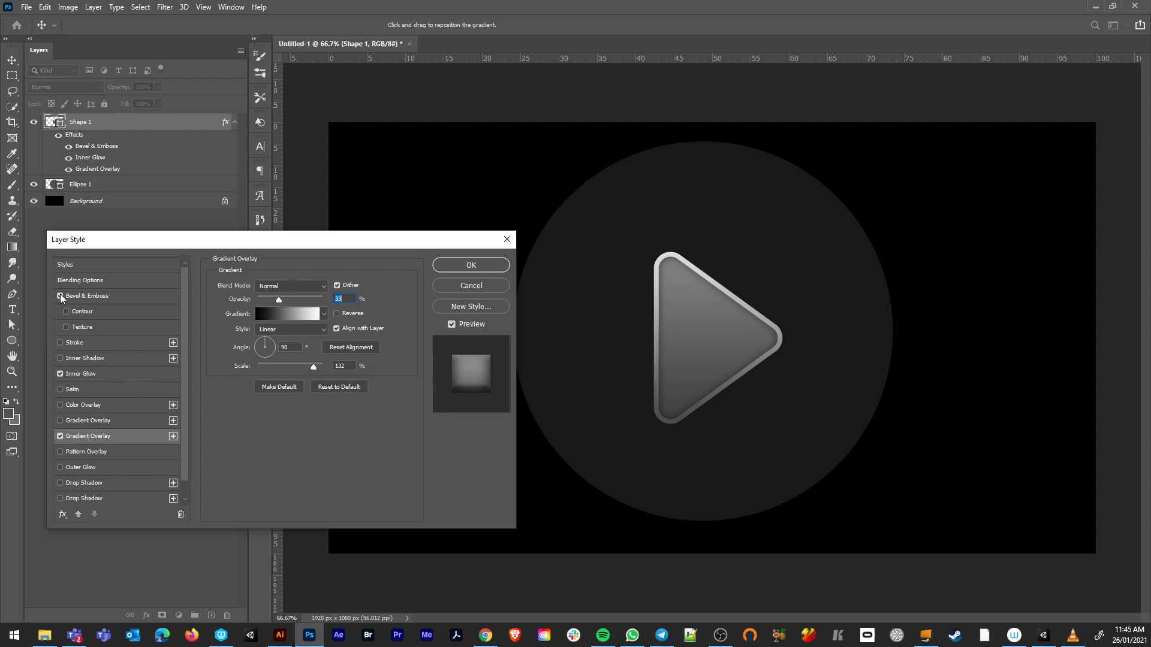
pyautogui.click(90, 296)
pyautogui.click(66, 327)
pyautogui.click(95, 326)
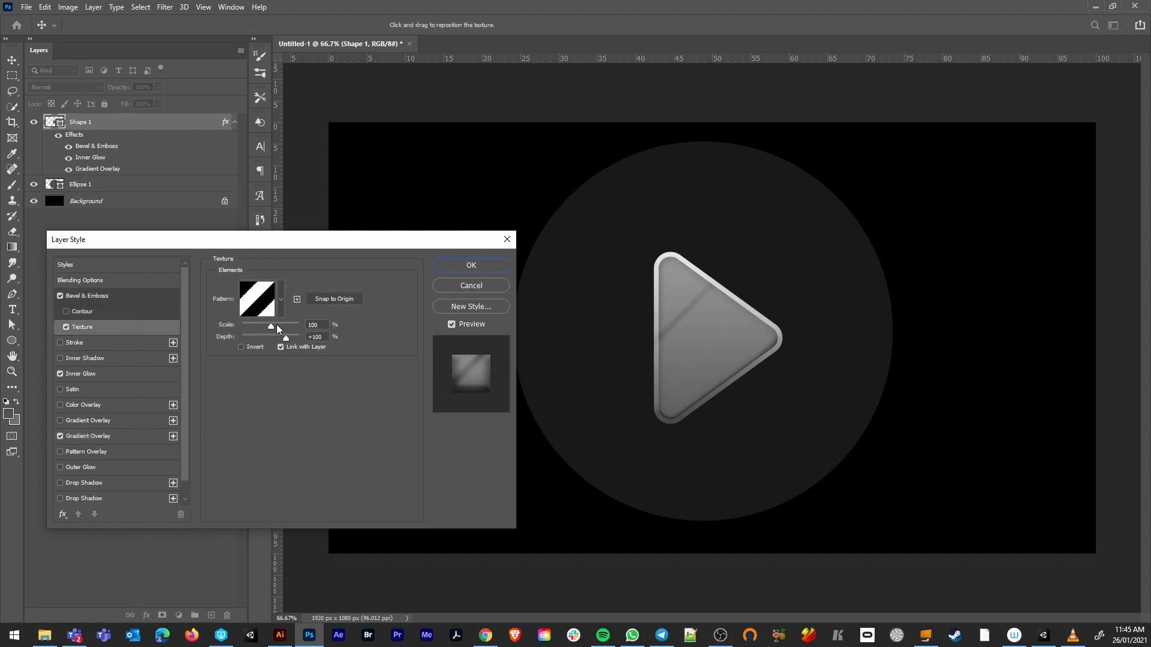
# Try patterns from the Grass and Water groups as the triangle's bevel texture.
pyautogui.click(281, 303)
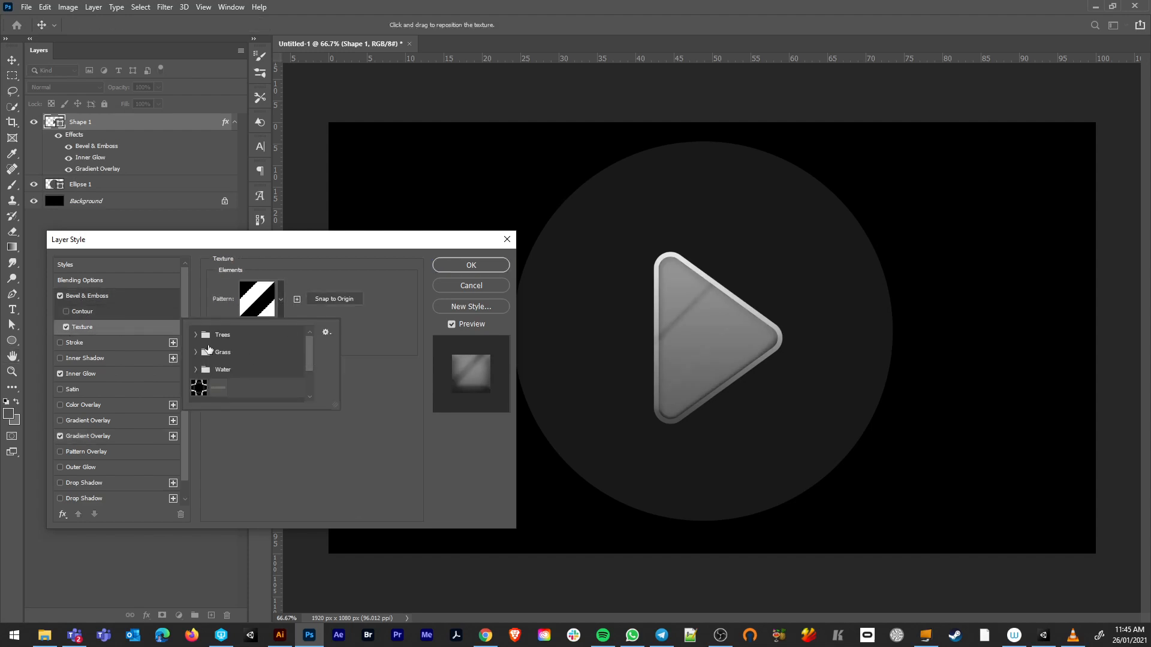
pyautogui.moveTo(308, 354); pyautogui.dragTo(310, 330)
pyautogui.click(196, 353)
pyautogui.click(243, 371)
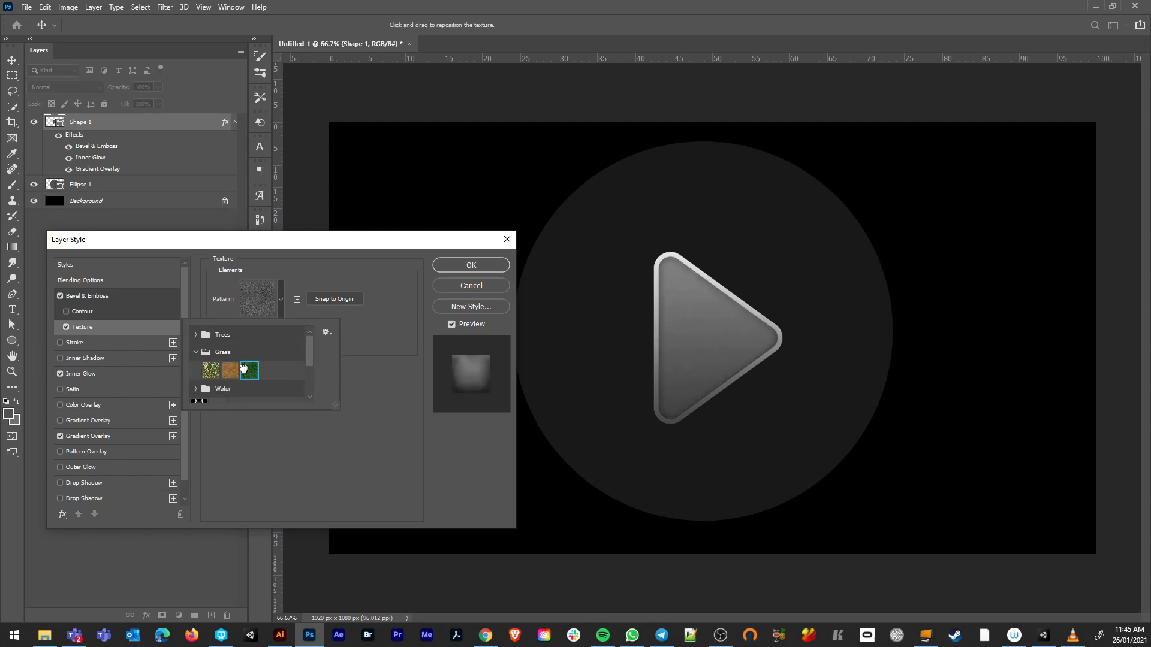
pyautogui.click(219, 372)
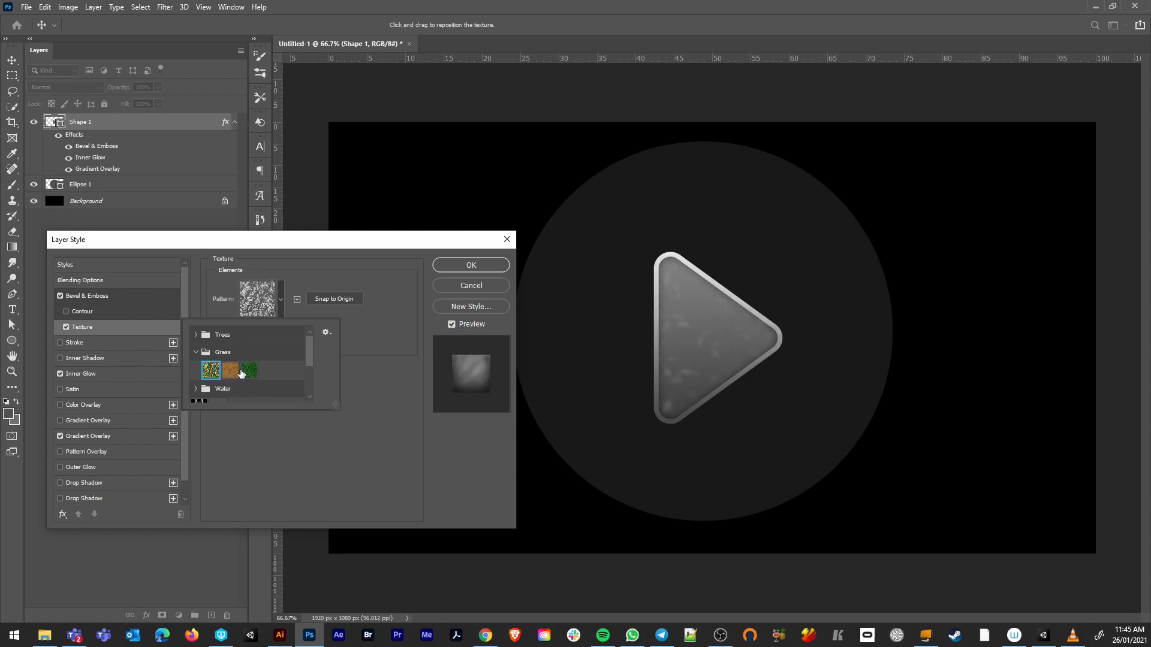
pyautogui.click(230, 370)
pyautogui.click(195, 334)
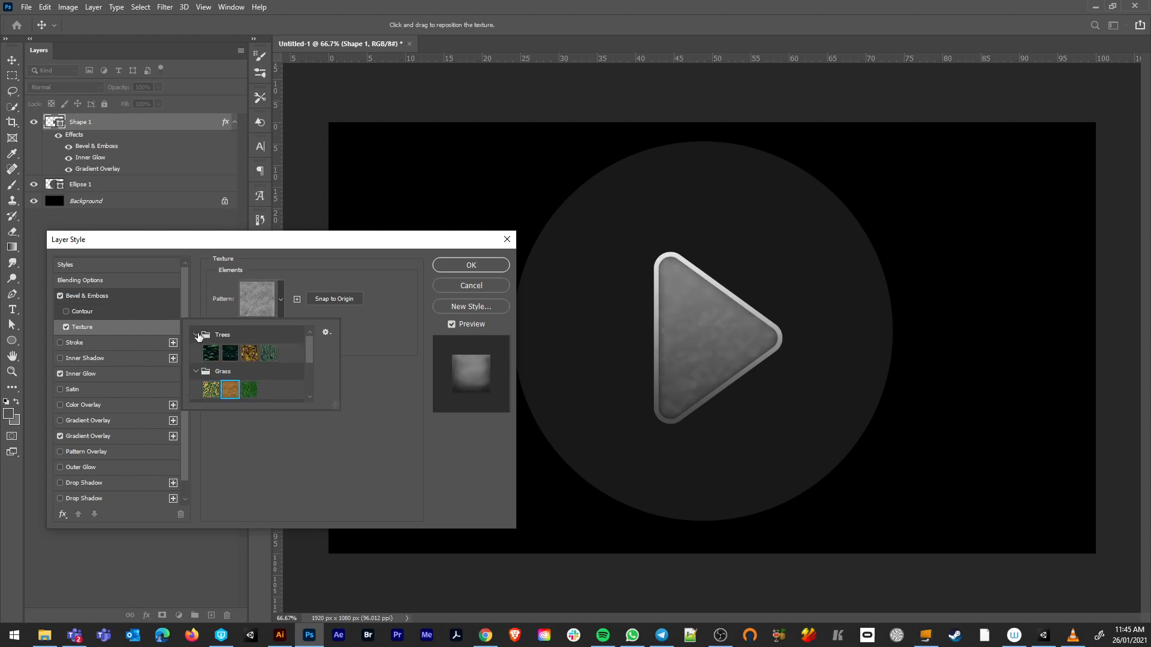
pyautogui.click(195, 334)
pyautogui.click(196, 352)
pyautogui.click(194, 369)
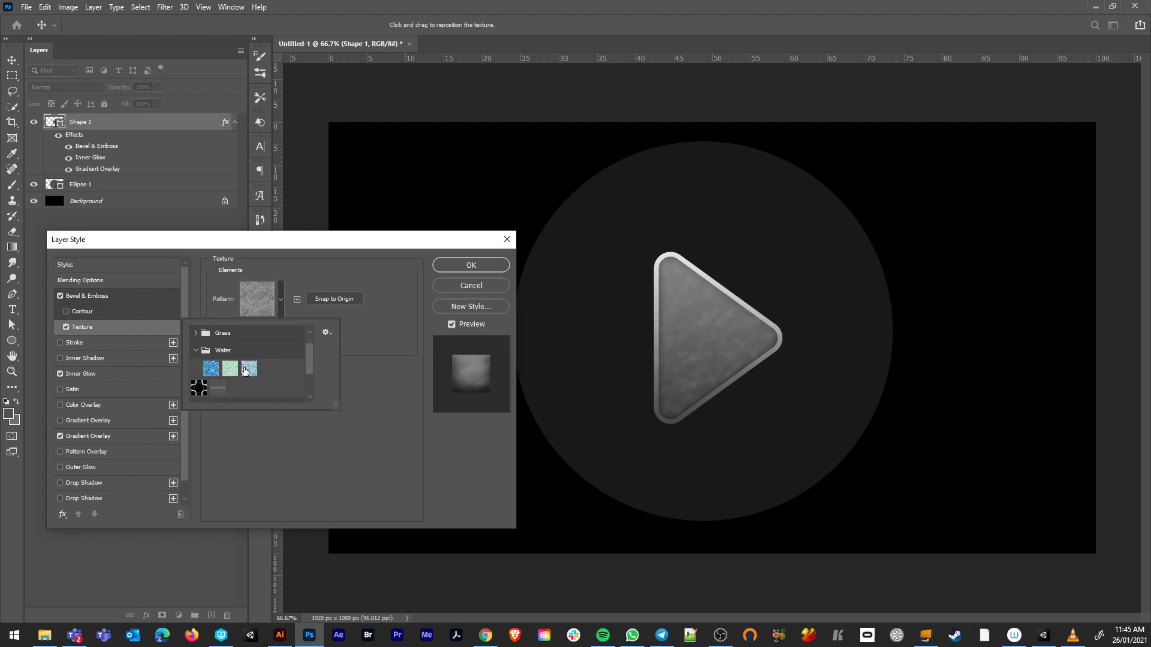
pyautogui.click(205, 364)
pyautogui.click(196, 351)
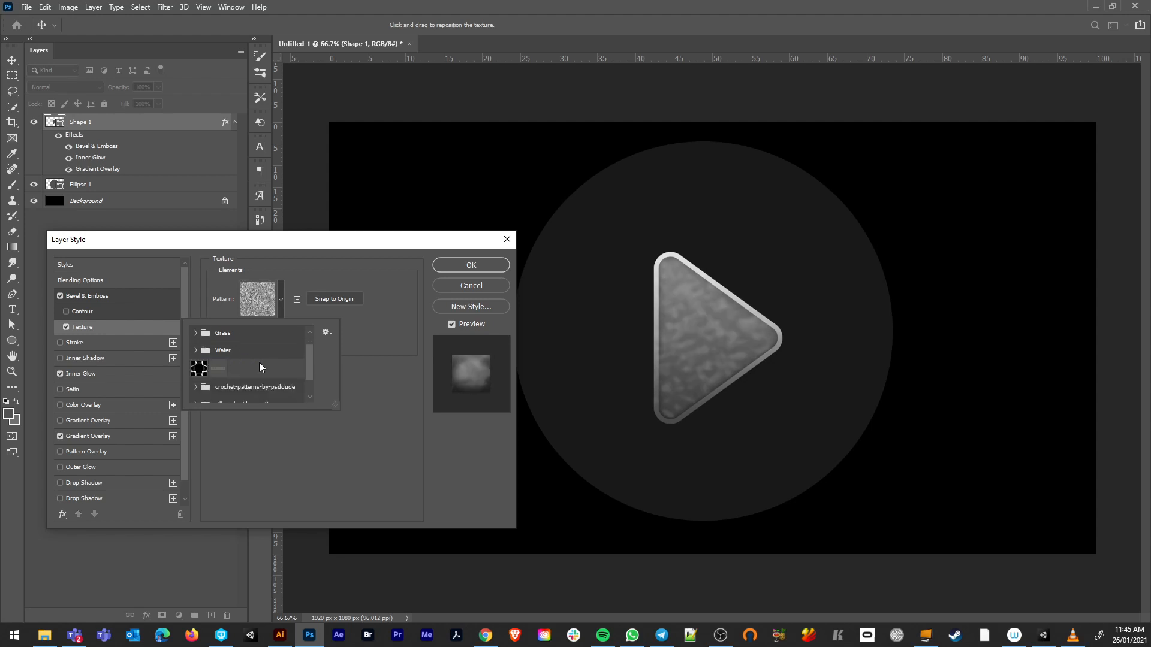
# Choose the fourth, dark grey pattern from the patterns group as the bevel texture, with scale 37% and depth -163%.
pyautogui.scroll(-2, 261, 367)
pyautogui.click(197, 394)
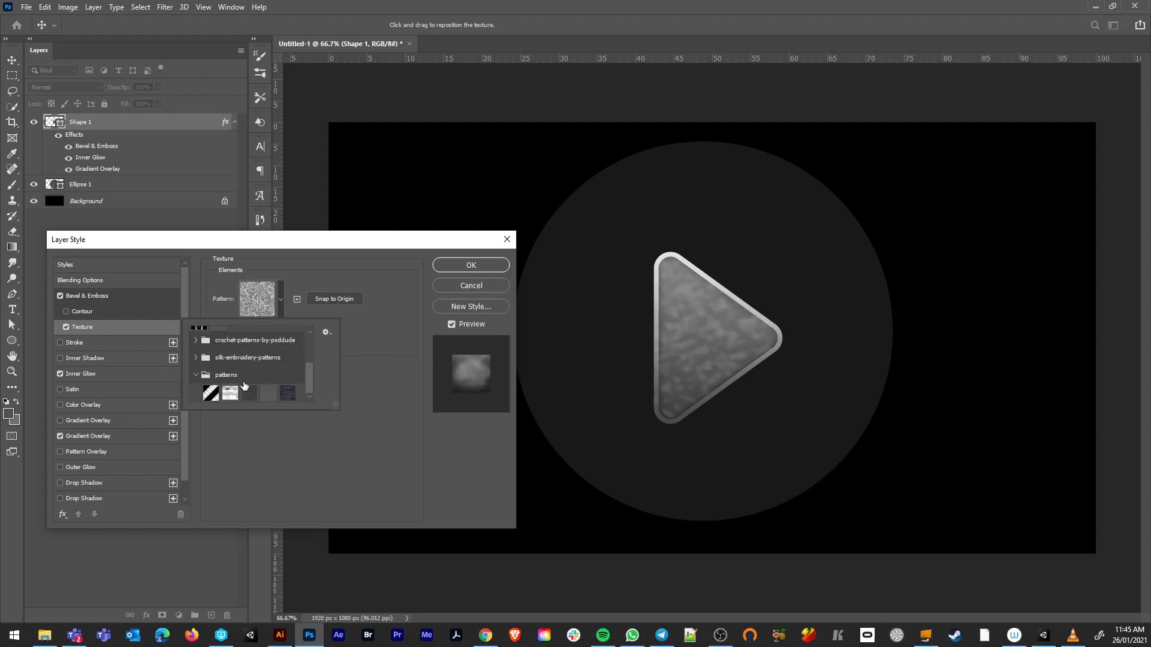
pyautogui.click(272, 396)
pyautogui.click(394, 347)
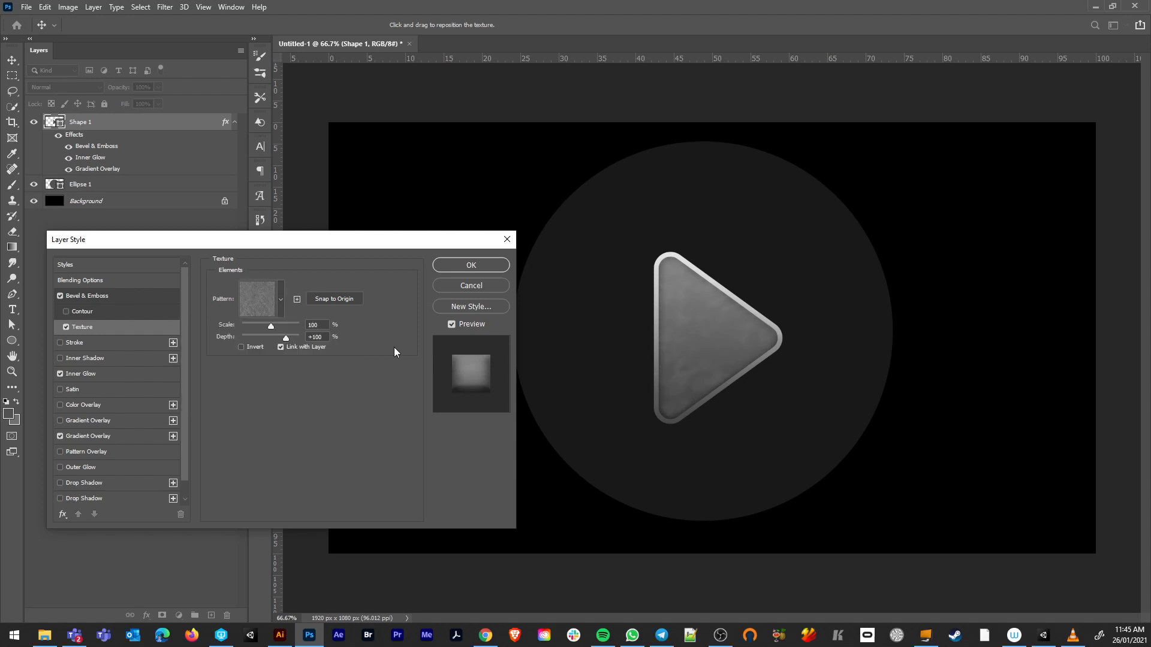
pyautogui.moveTo(271, 326)
pyautogui.mouseDown()
pyautogui.moveTo(247, 324)
pyautogui.moveTo(283, 339)
pyautogui.moveTo(243, 339)
pyautogui.moveTo(254, 339)
pyautogui.moveTo(245, 326)
pyautogui.moveTo(259, 342)
pyautogui.moveTo(244, 339)
pyautogui.moveTo(255, 325)
pyautogui.moveTo(255, 337)
pyautogui.mouseUp()
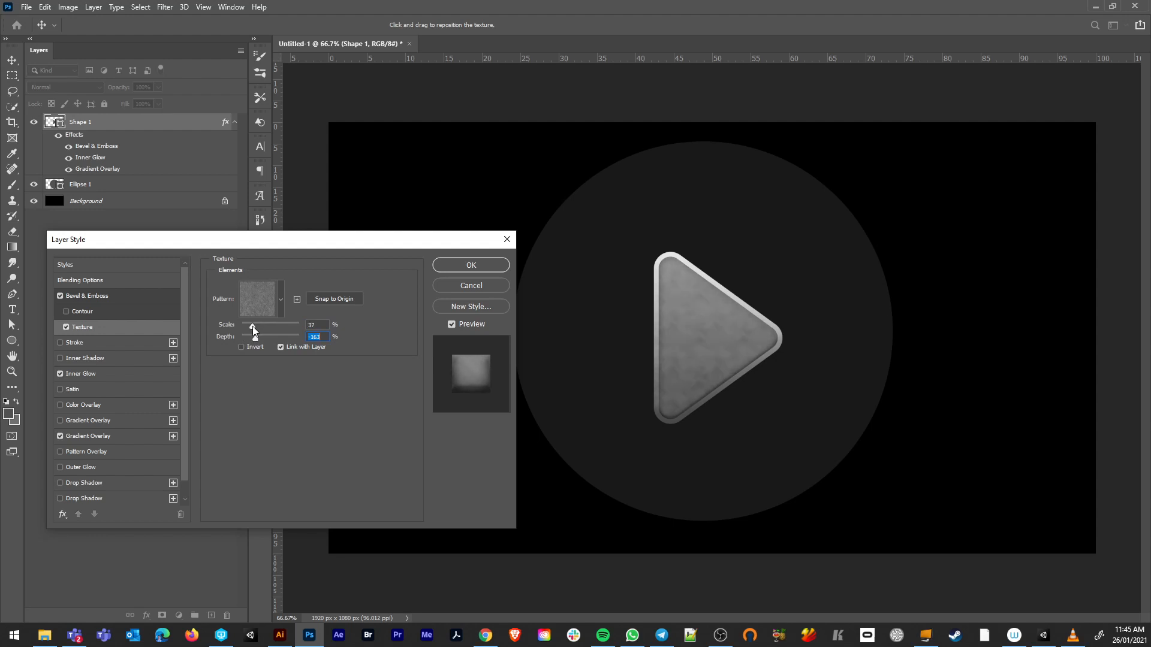
# Switch the bevel texture to the dark blue pattern in the patterns group and apply the layer style.
pyautogui.click(280, 299)
pyautogui.click(290, 392)
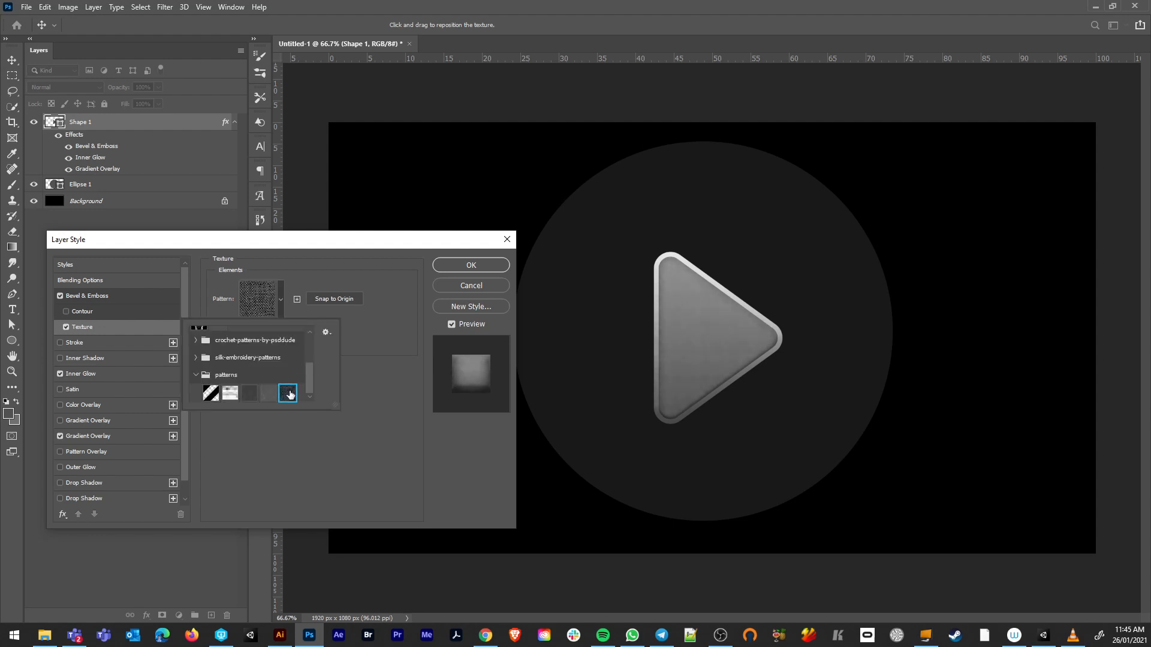
pyautogui.click(369, 335)
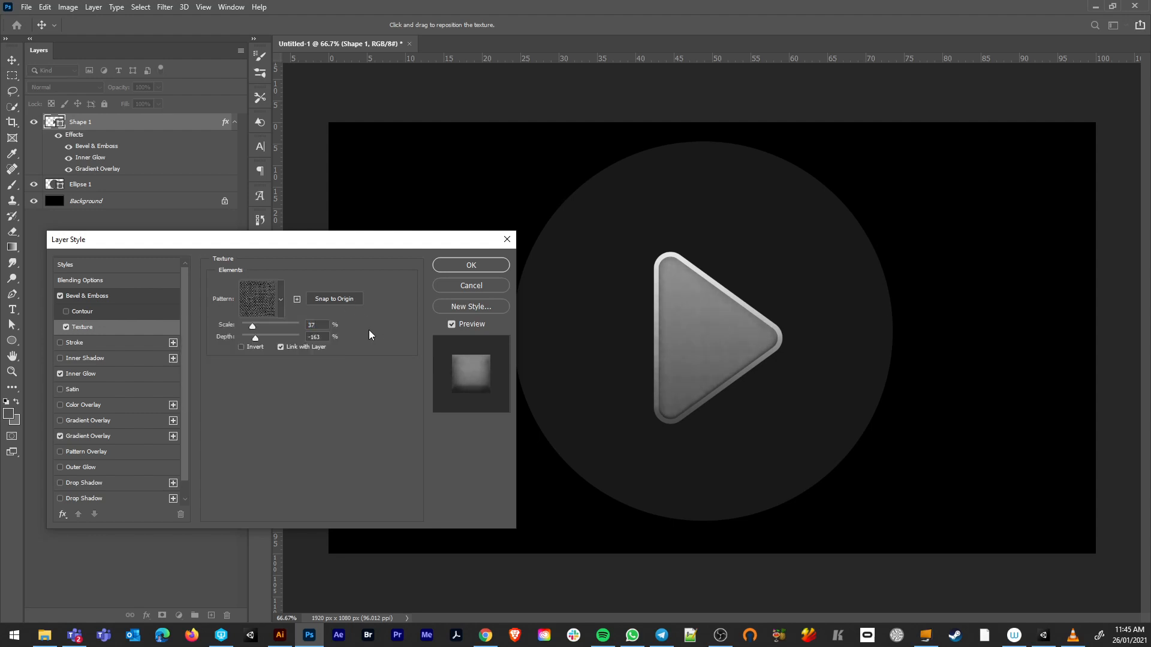
pyautogui.click(478, 275)
# Switch to Chrome, search the web for unsplash in a new tab and open the Unsplash site.
pyautogui.click(480, 640)
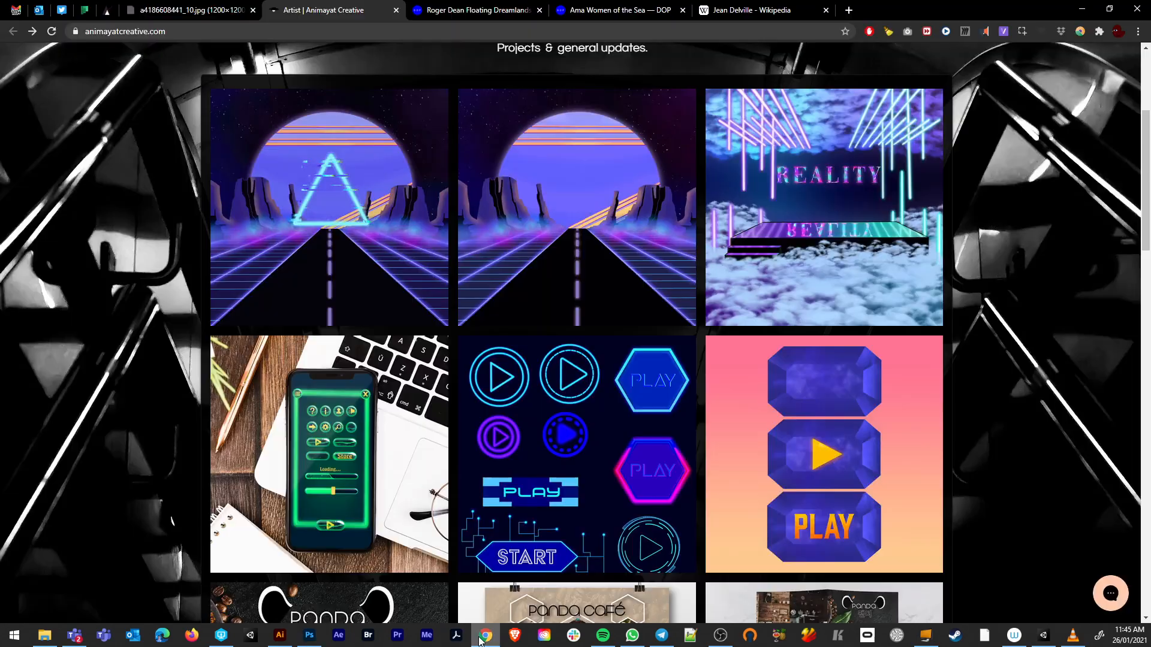
pyautogui.click(832, 8)
pyautogui.click(849, 10)
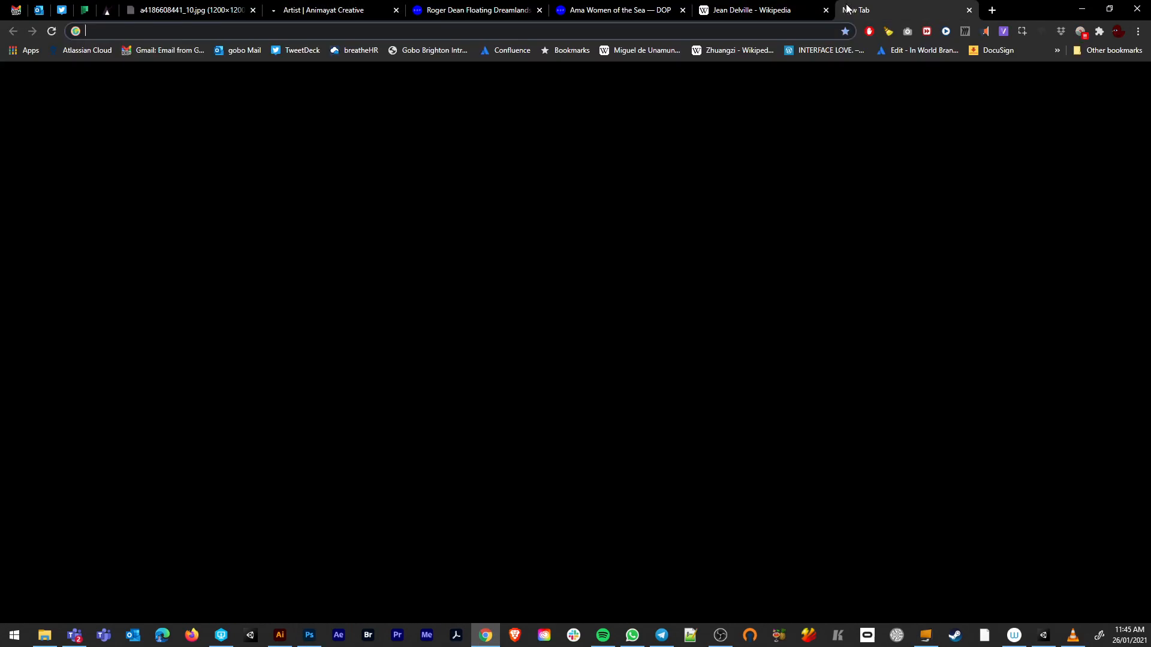
pyautogui.write('unsplash')
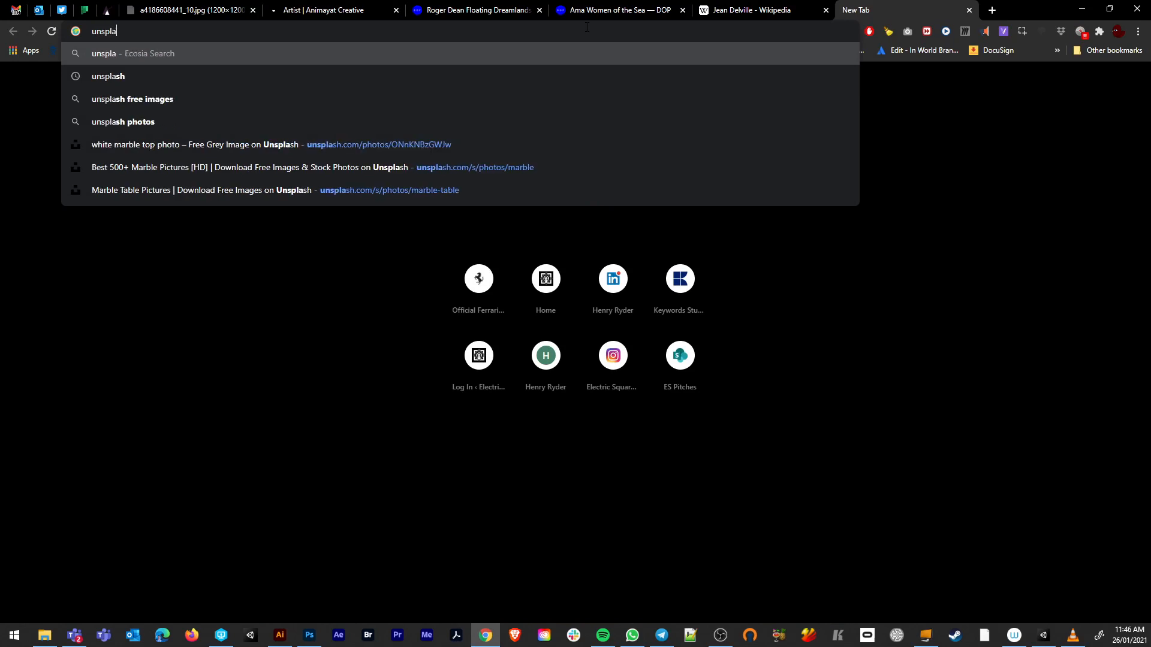
pyautogui.press('Return')
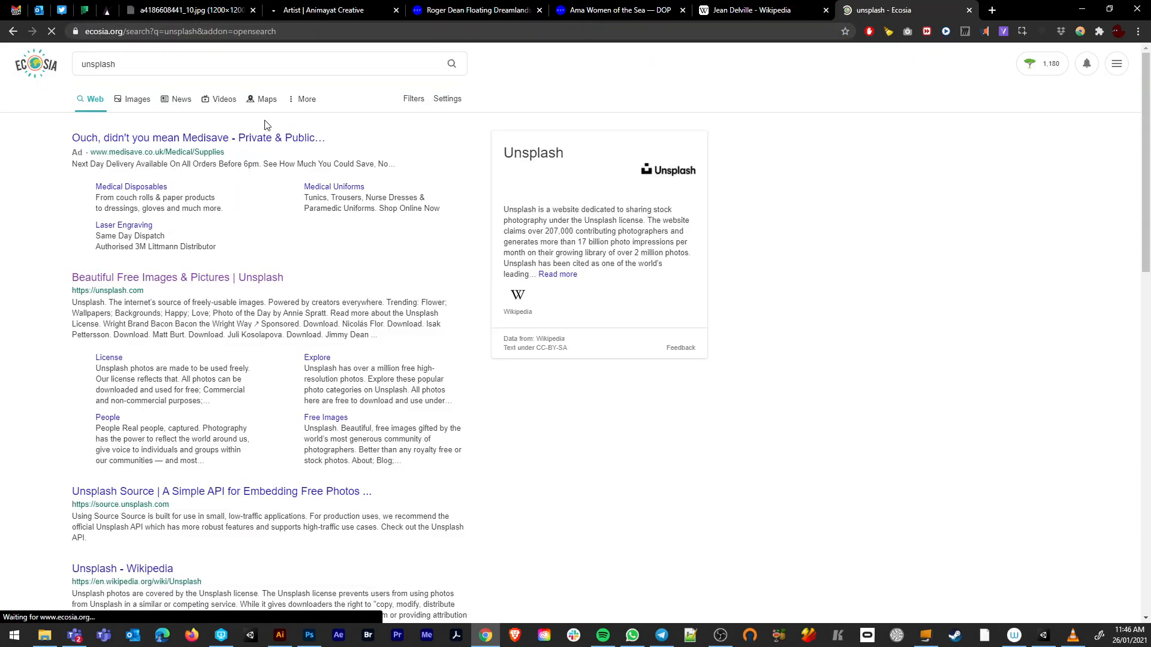
pyautogui.click(143, 278)
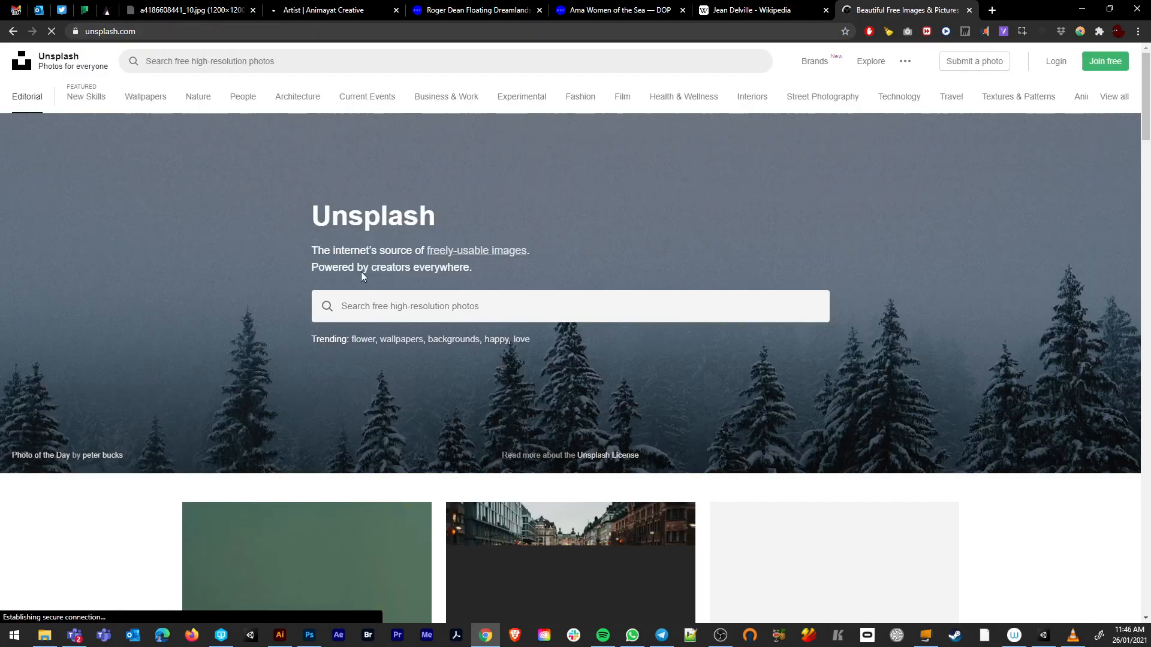
# Search Unsplash for "sandstone" and browse the photos for a usable stone texture.
pyautogui.click(364, 303)
pyautogui.write('sad')
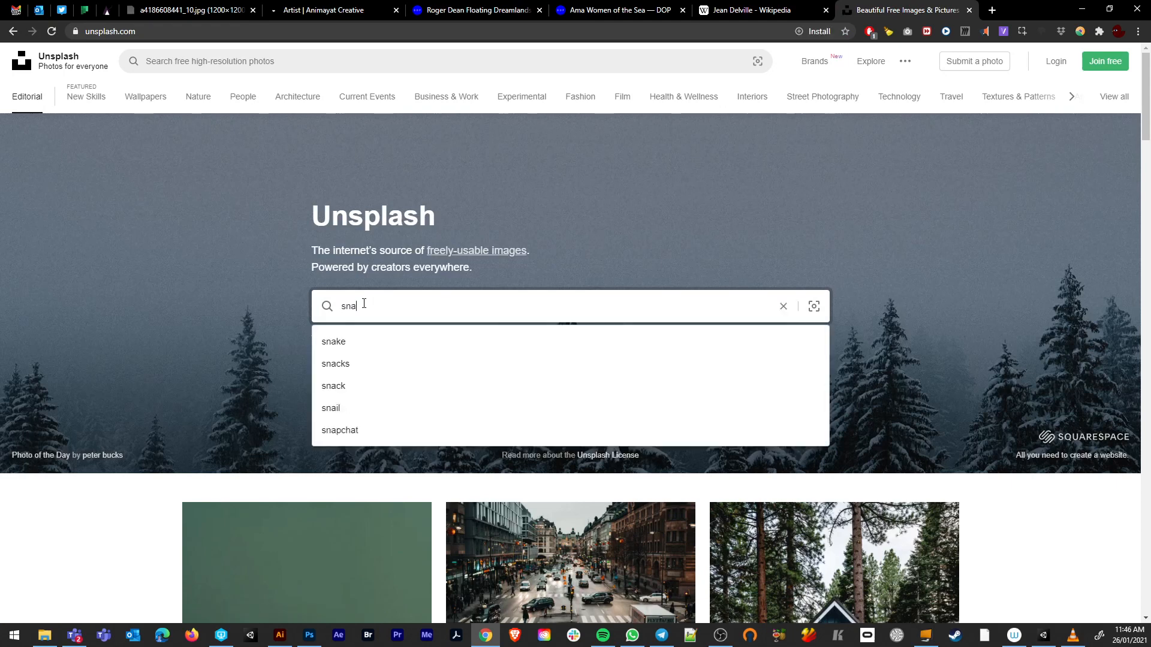
pyautogui.press('BackSpace')
pyautogui.press('BackSpace')
pyautogui.write('ands')
pyautogui.press('BackSpace')
pyautogui.write('dst')
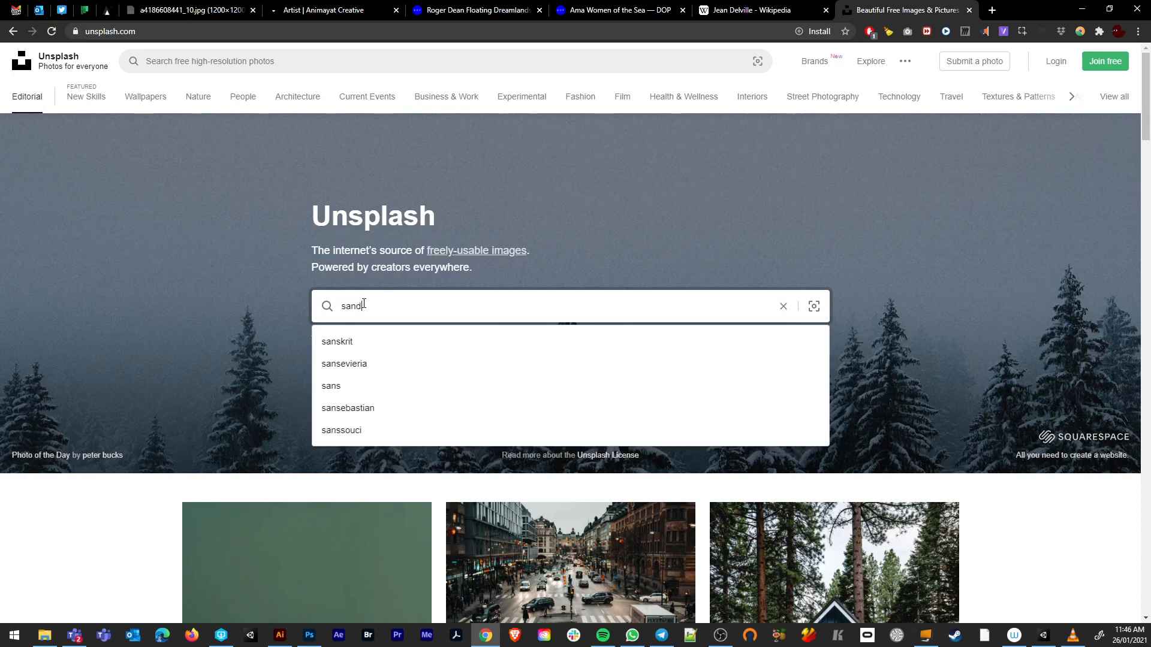
pyautogui.write('one')
pyautogui.press('Return')
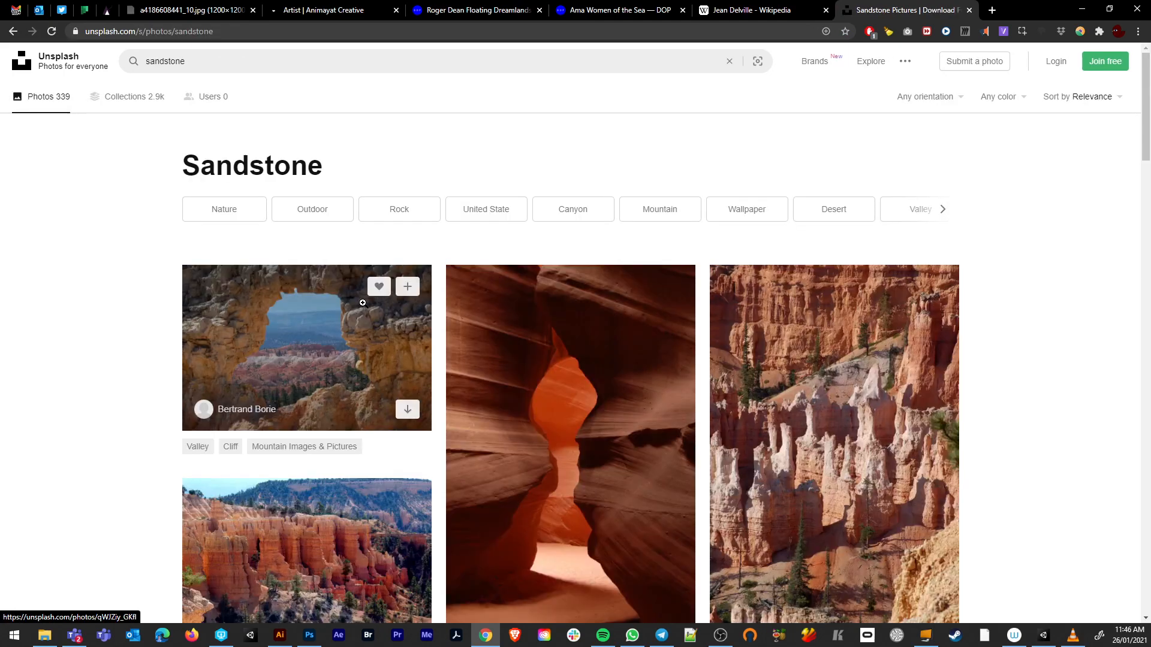
pyautogui.scroll(-10, 461, 260)
pyautogui.scroll(-13, 462, 270)
pyautogui.scroll(8, 460, 275)
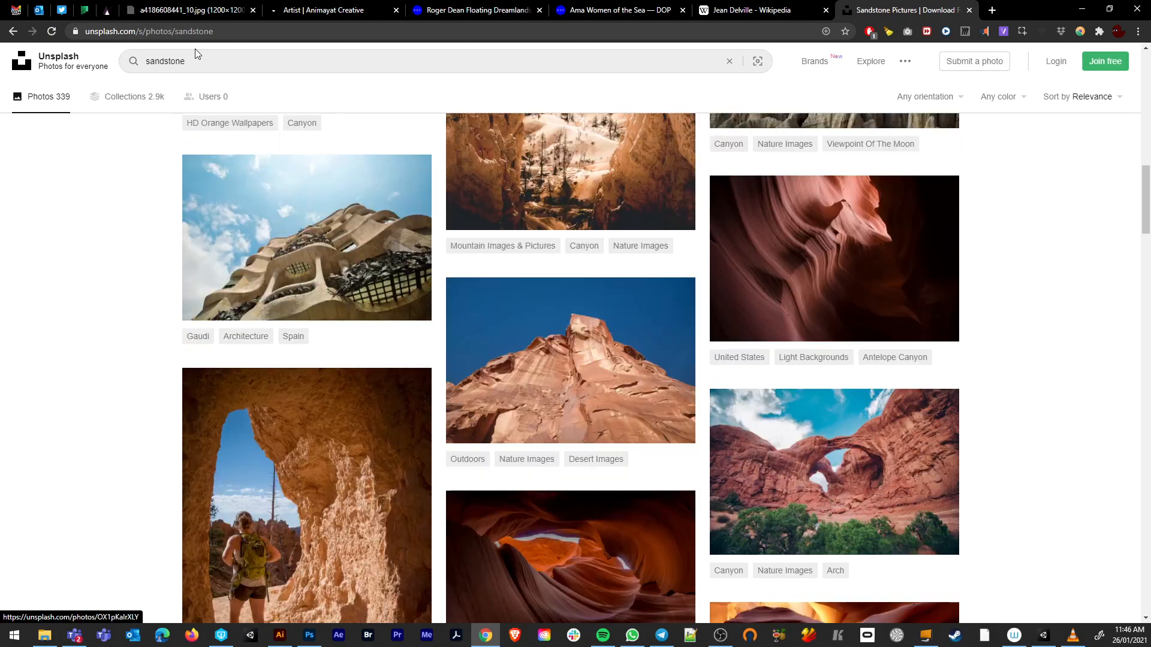
# Search Unsplash for "sandstone texture" and browse the resulting photos.
pyautogui.click(209, 64)
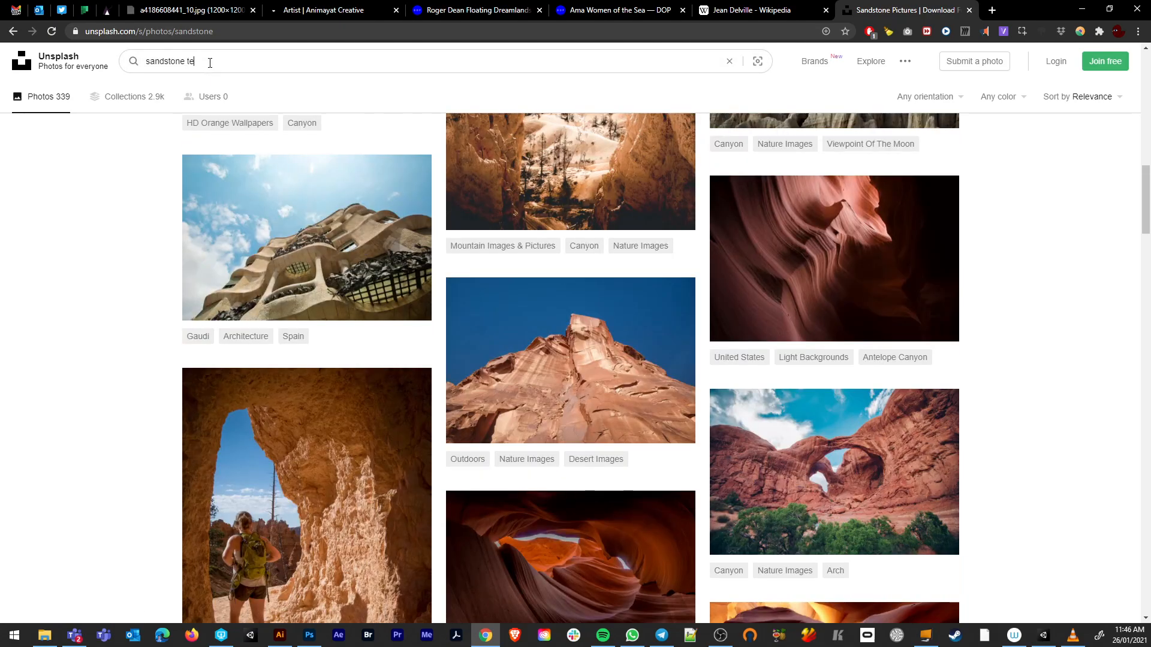
pyautogui.press('Return')
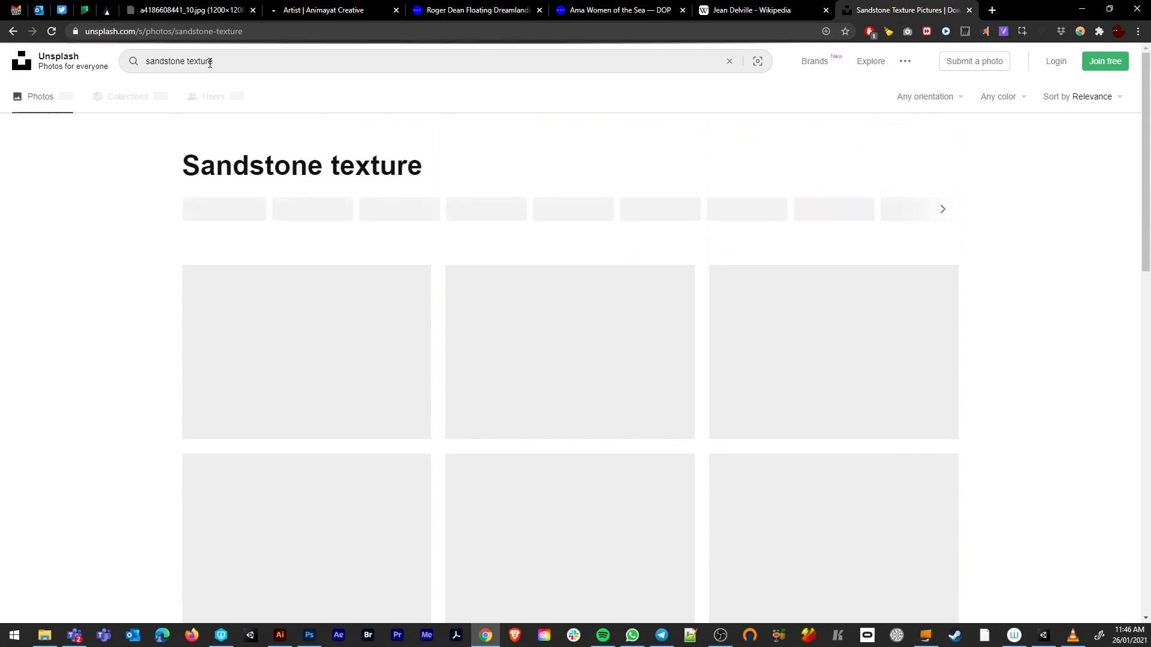
pyautogui.scroll(-10, 288, 324)
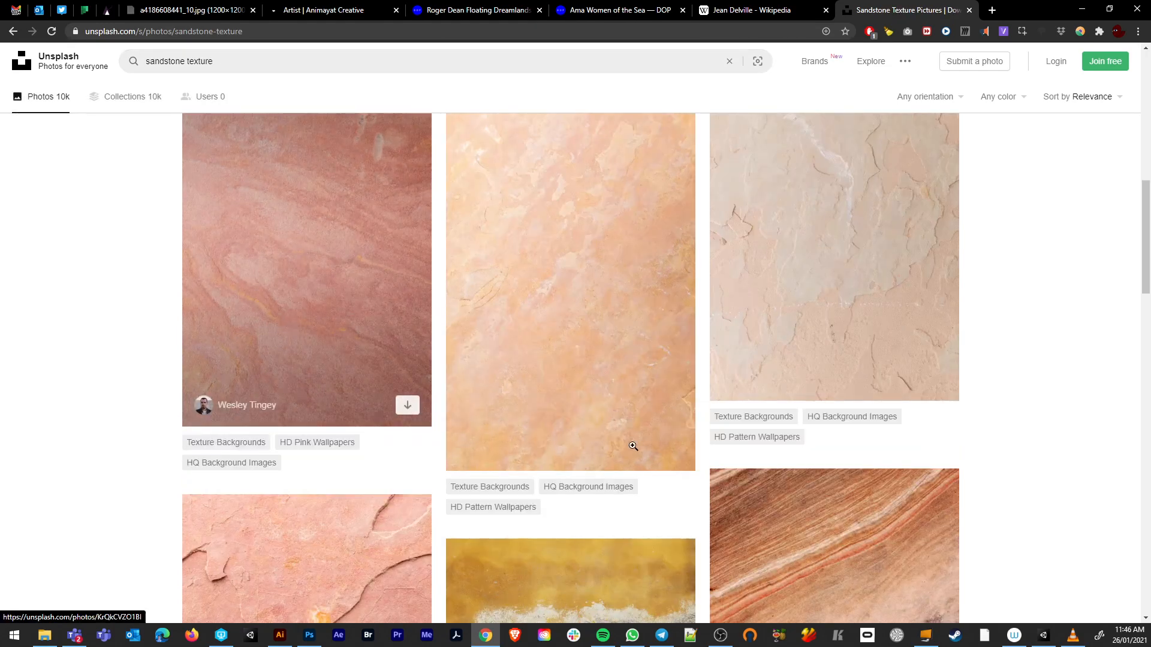
# Open the peach-coloured sandstone texture photo, enlarge it to full size and copy the image.
pyautogui.click(568, 291)
pyautogui.click(588, 315)
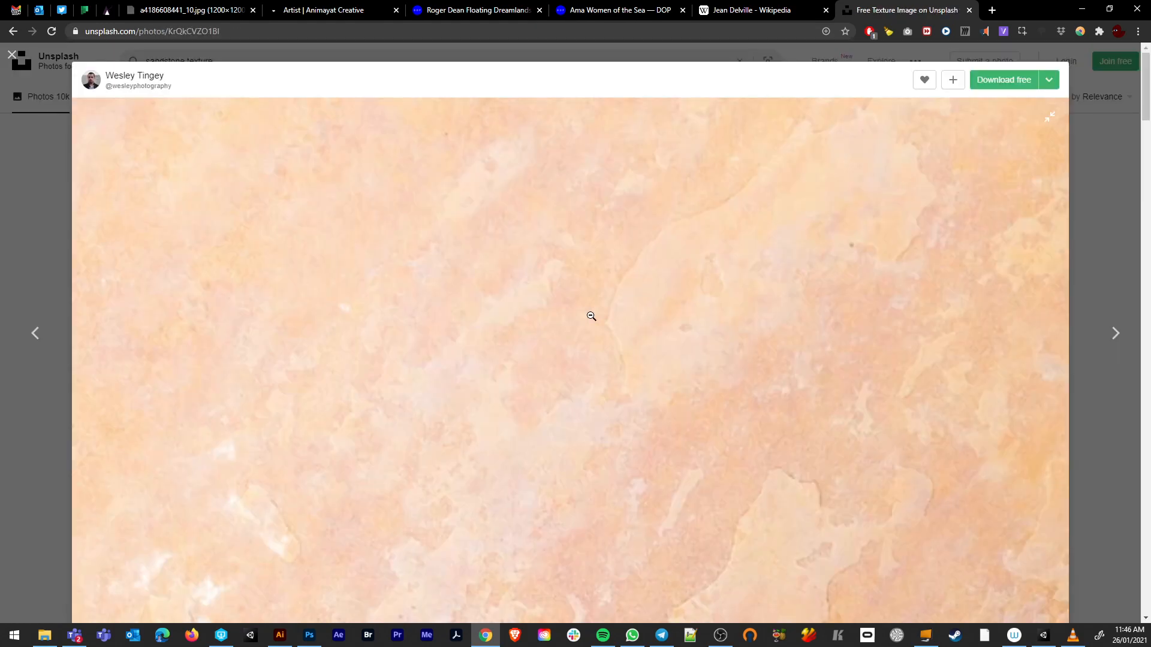
pyautogui.rightClick(584, 371)
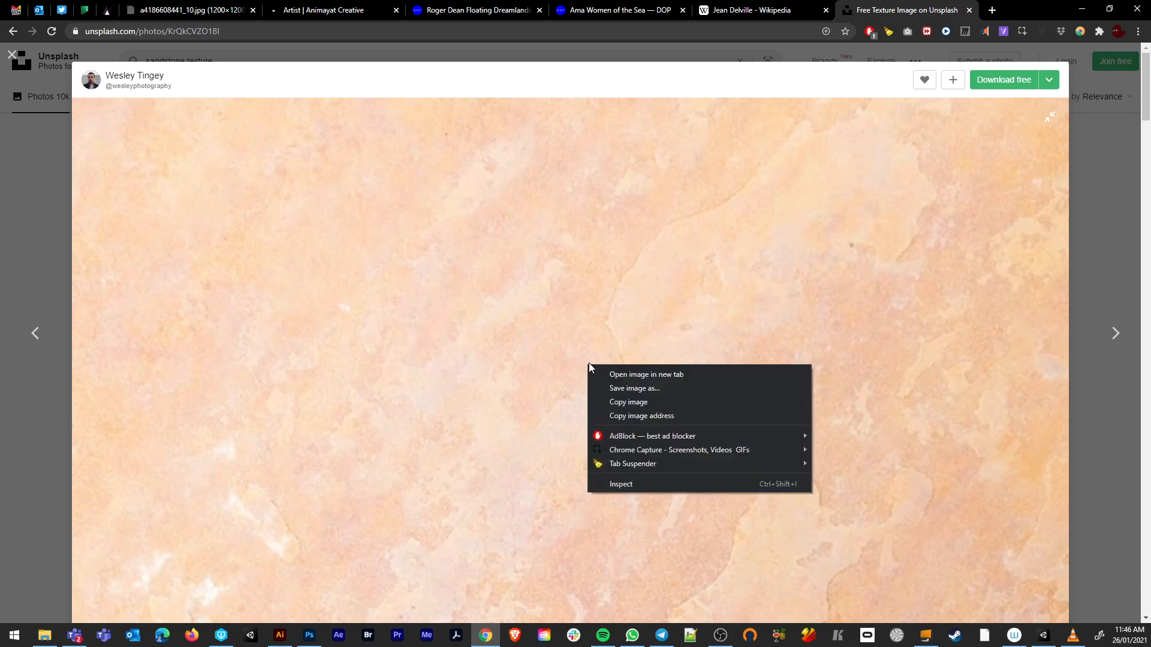
pyautogui.click(621, 404)
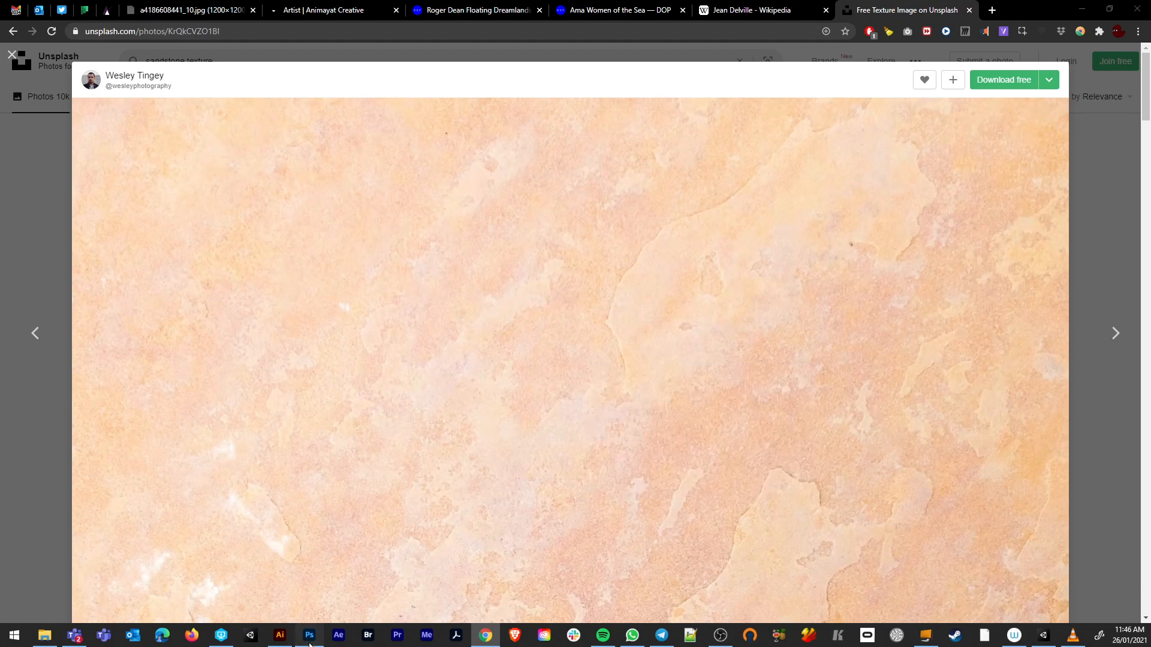
# Switch to Photoshop, create a new document with the copied image's dimensions and paste the sandstone photo into it.
pyautogui.click(309, 635)
pyautogui.hotkey('ctrl', 'n')
pyautogui.press('Return')
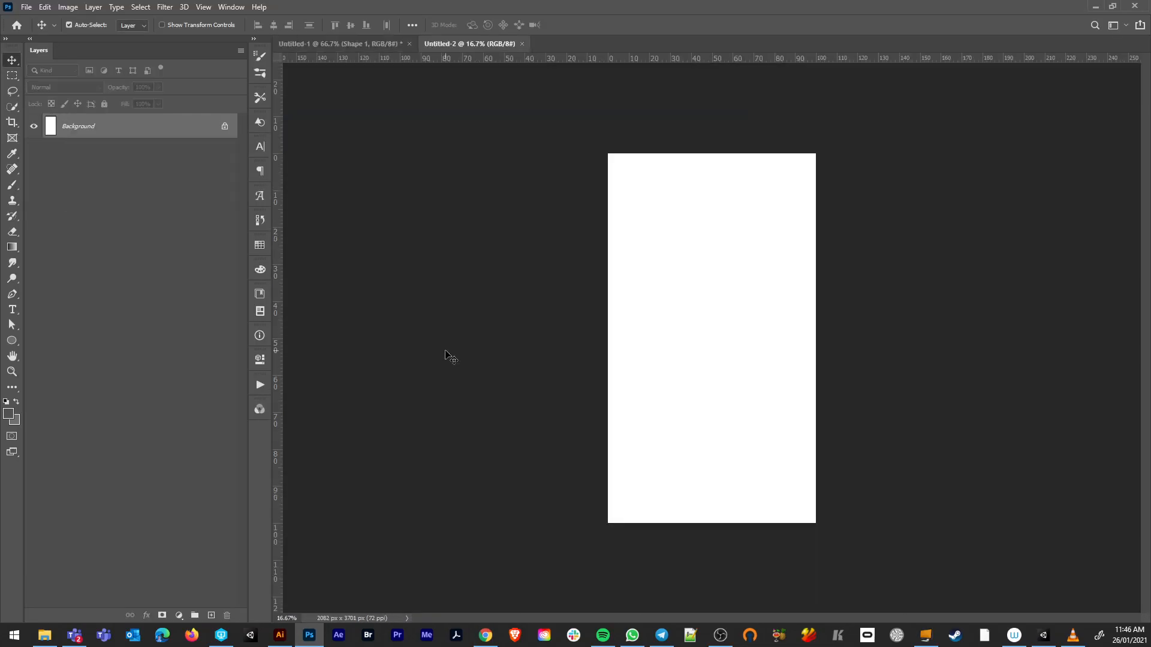
pyautogui.hotkey('ctrl', 'v')
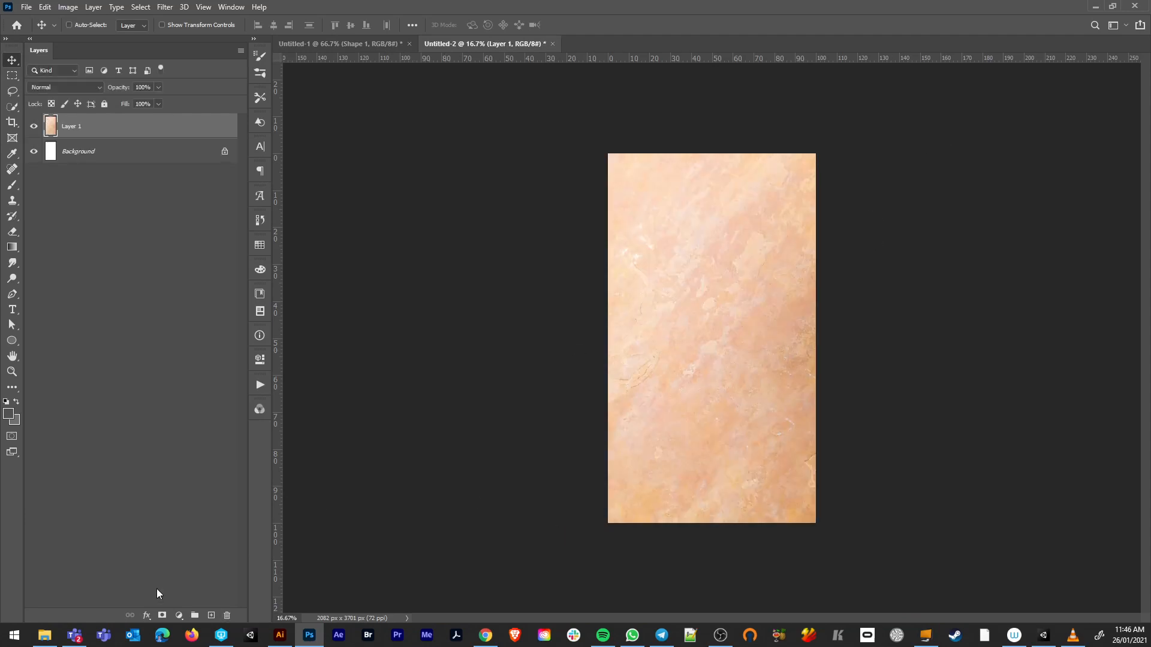
# Switch to Chrome, close the sandstone photo, search Unsplash for "metal texture" and browse for a plain worn metal surface.
pyautogui.click(485, 635)
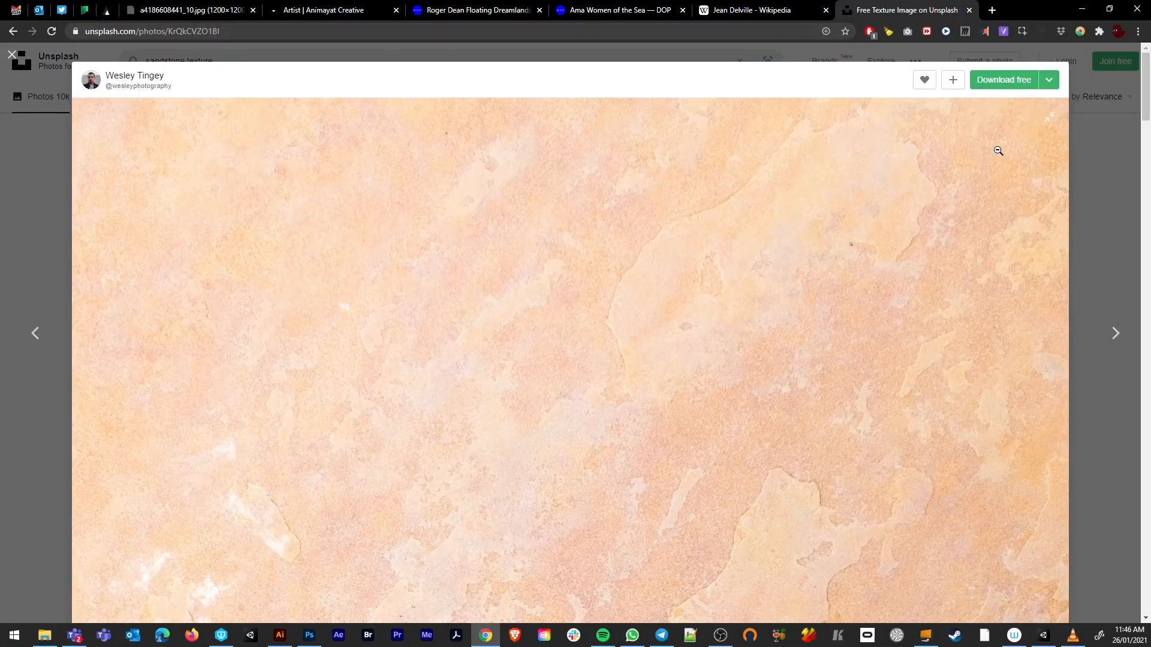
pyautogui.click(31, 58)
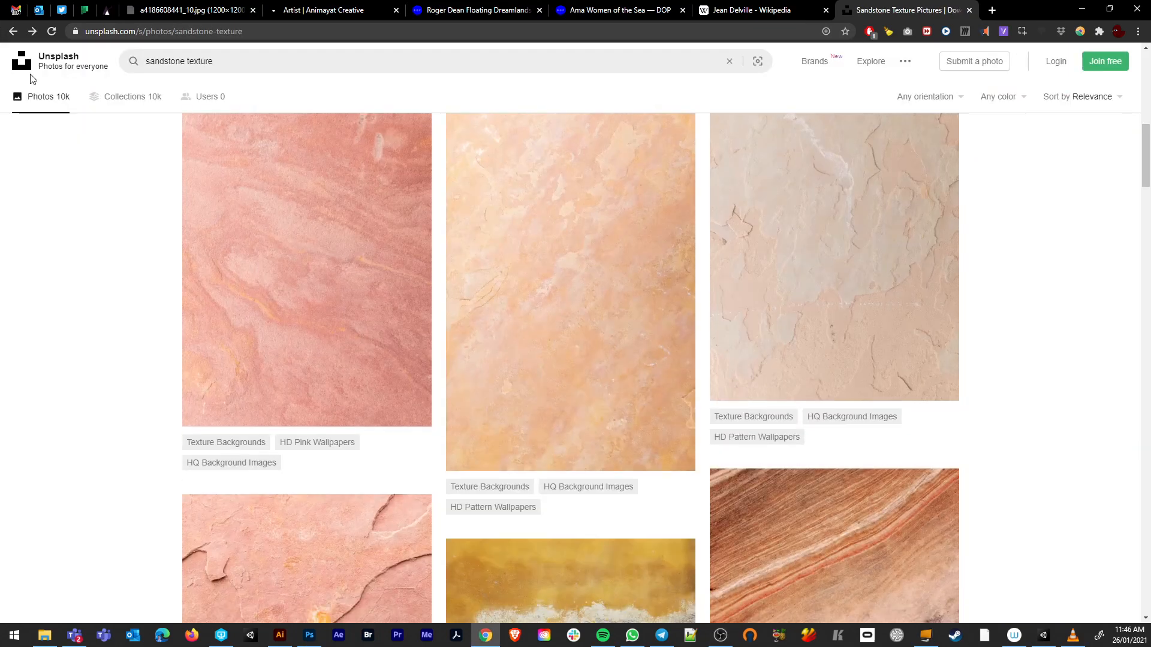
pyautogui.doubleClick(181, 62)
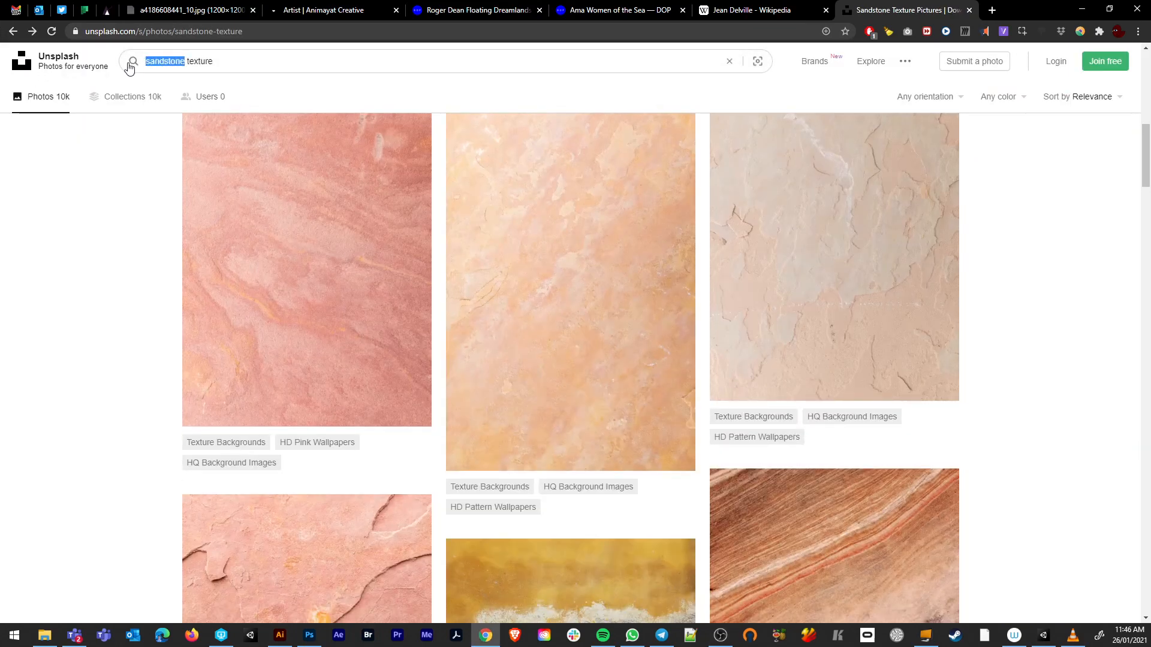
pyautogui.write('meta')
pyautogui.write('l')
pyautogui.press('Return')
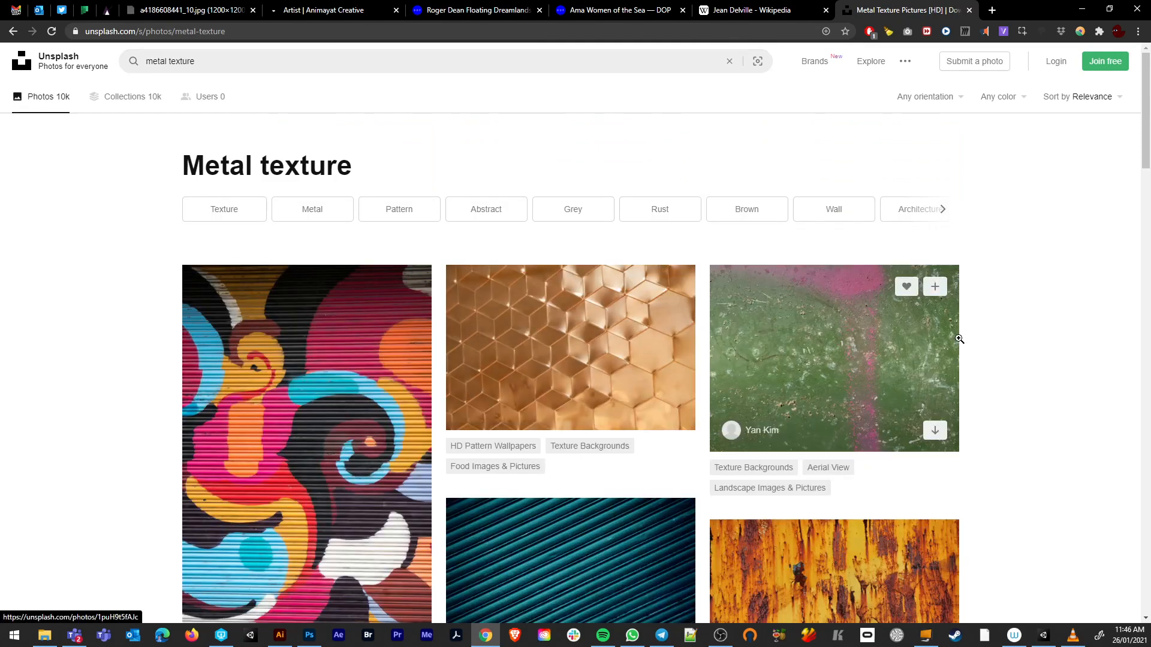
pyautogui.scroll(-12, 923, 384)
pyautogui.scroll(-12, 923, 384)
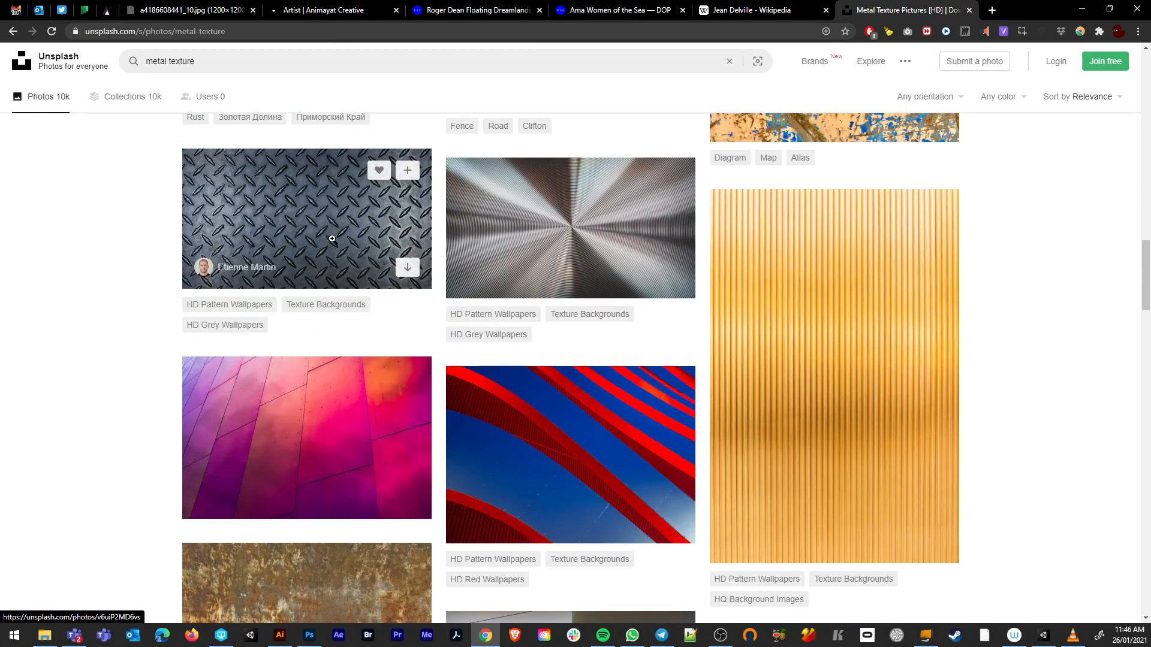
pyautogui.scroll(-15, 334, 246)
pyautogui.scroll(-10, 334, 246)
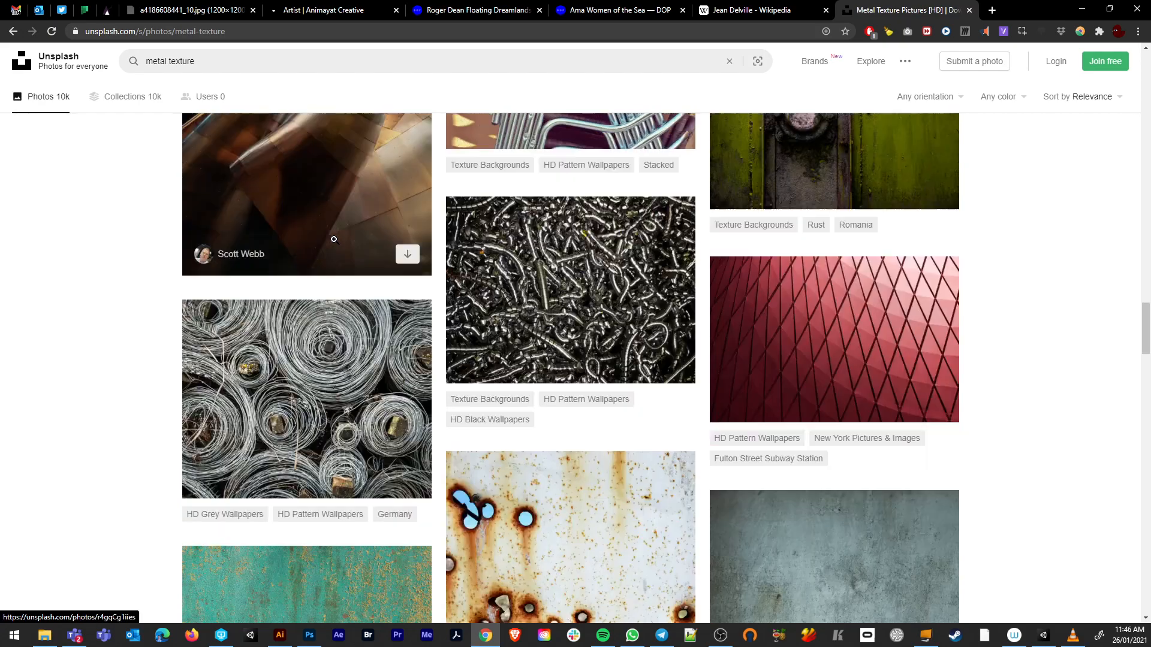
pyautogui.scroll(-3, 821, 419)
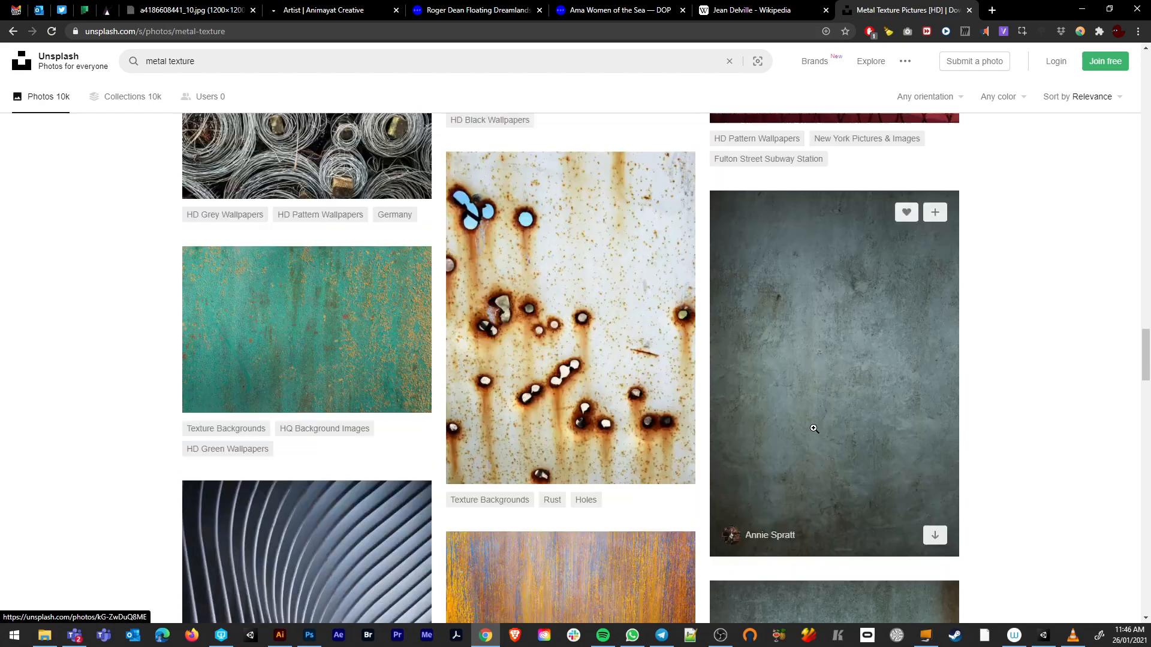
# Examine the plain grey-green metal photo at full size, checking its surface detail, and close it.
pyautogui.click(828, 338)
pyautogui.click(555, 368)
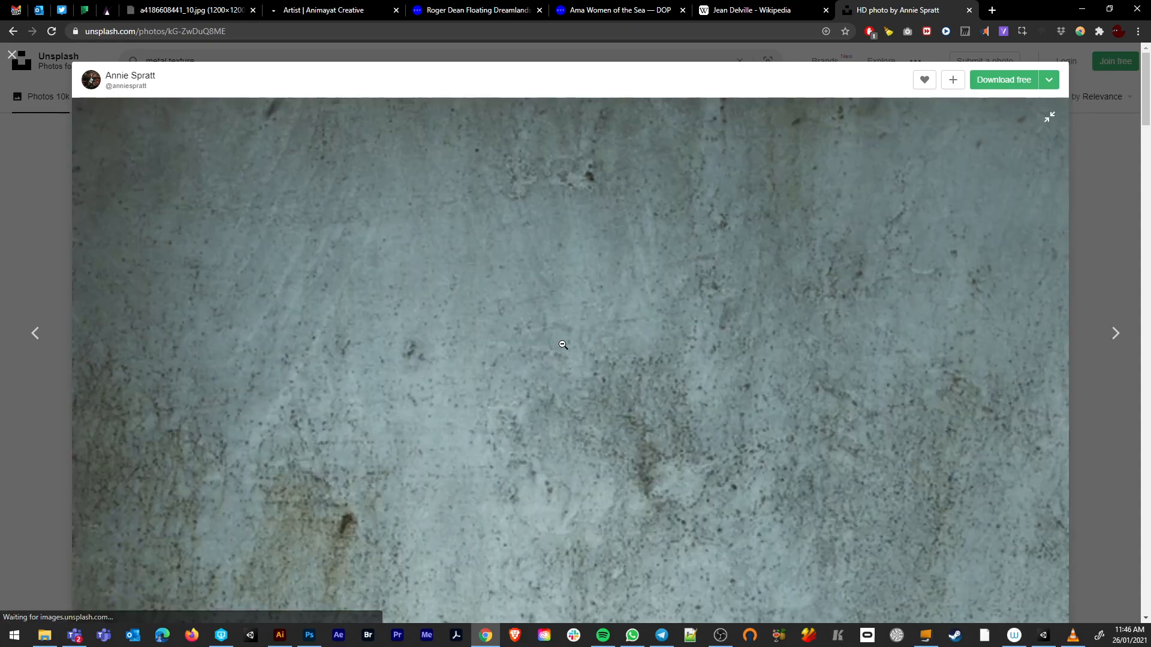
pyautogui.scroll(-15, 545, 357)
pyautogui.scroll(5, 543, 359)
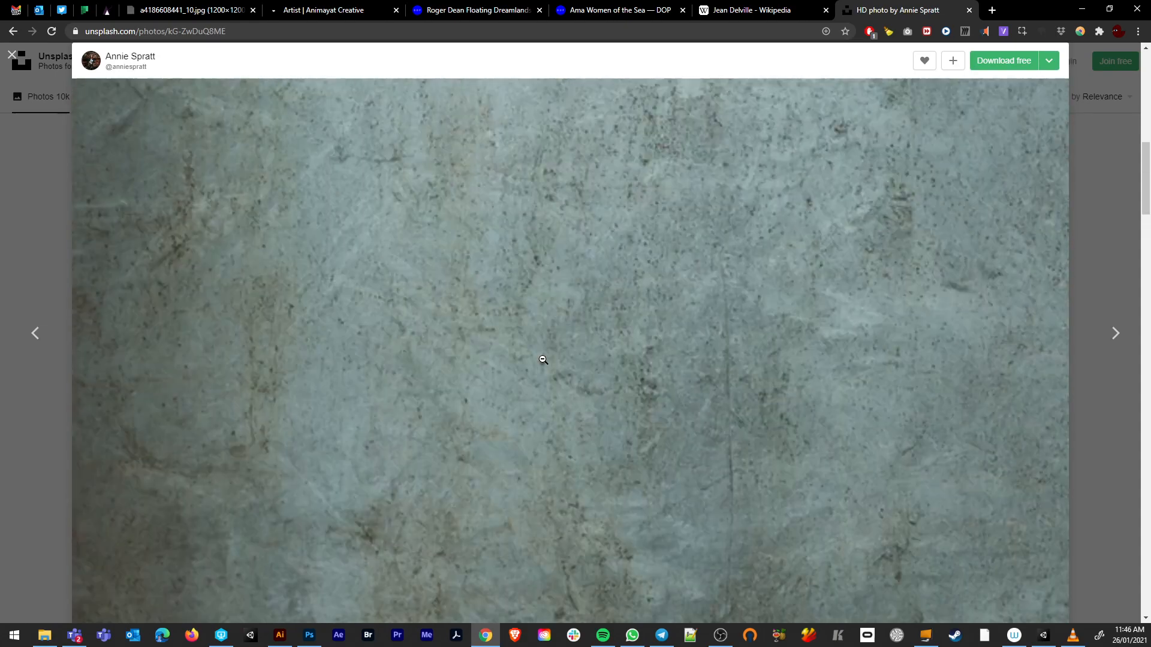
pyautogui.scroll(5, 543, 358)
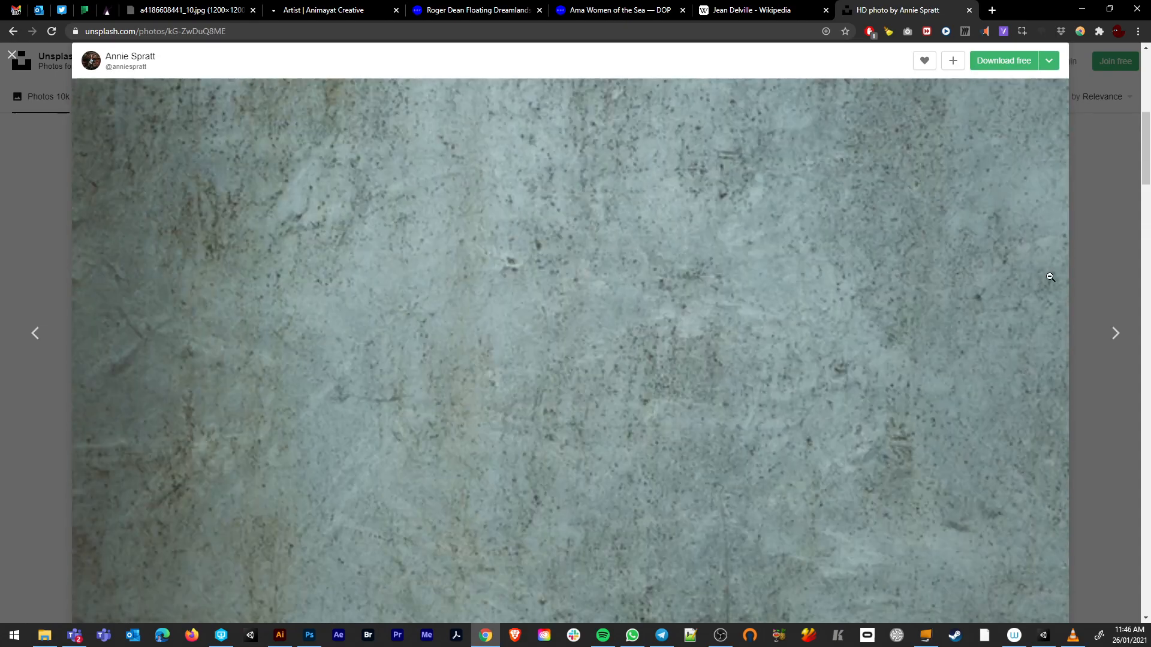
pyautogui.click(1095, 254)
# Open the blue-grey metal photo with brown edges below the previous one, enlarge it to inspect its surface and copy the image.
pyautogui.scroll(-2, 786, 428)
pyautogui.click(805, 401)
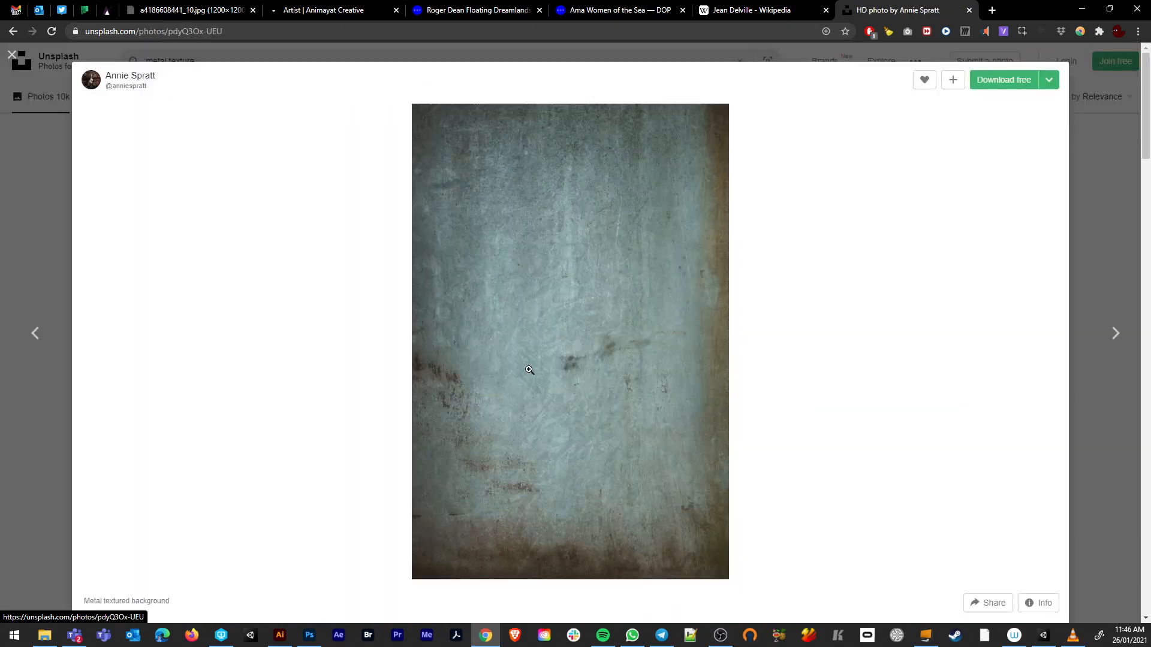
pyautogui.click(536, 353)
pyautogui.scroll(-6, 443, 407)
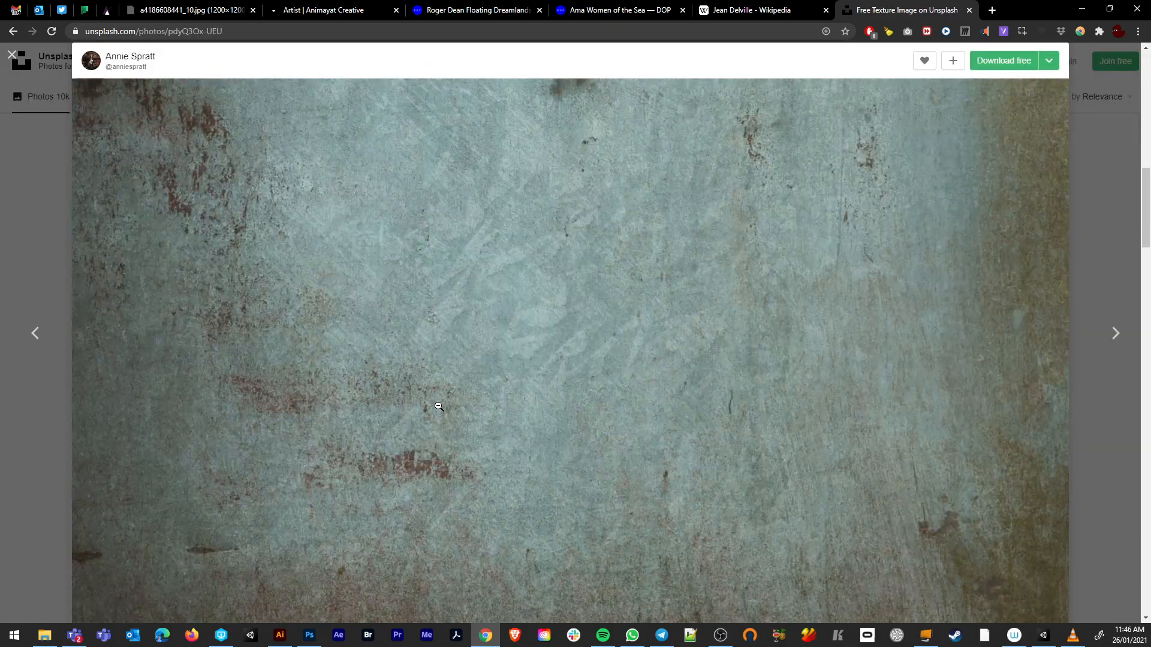
pyautogui.scroll(-2, 438, 407)
pyautogui.click(439, 404)
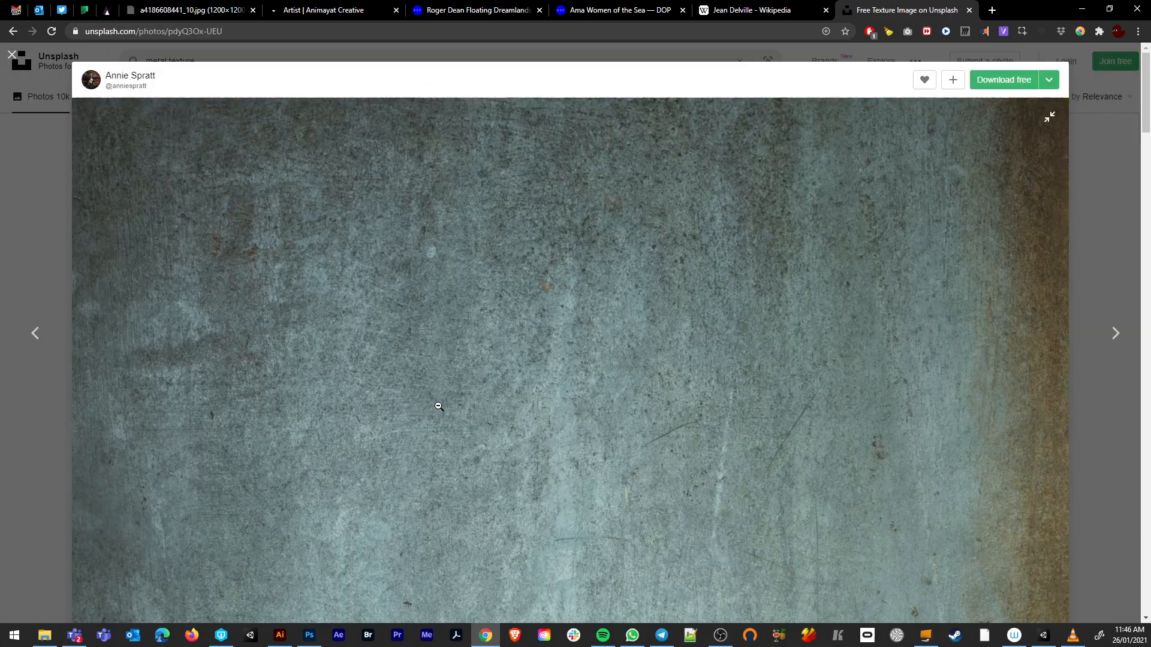
pyautogui.rightClick(463, 379)
pyautogui.click(480, 414)
# Switch to Photoshop, paste the metal photo into the Untitled-1 document and convert the new layer to a smart object.
pyautogui.click(312, 642)
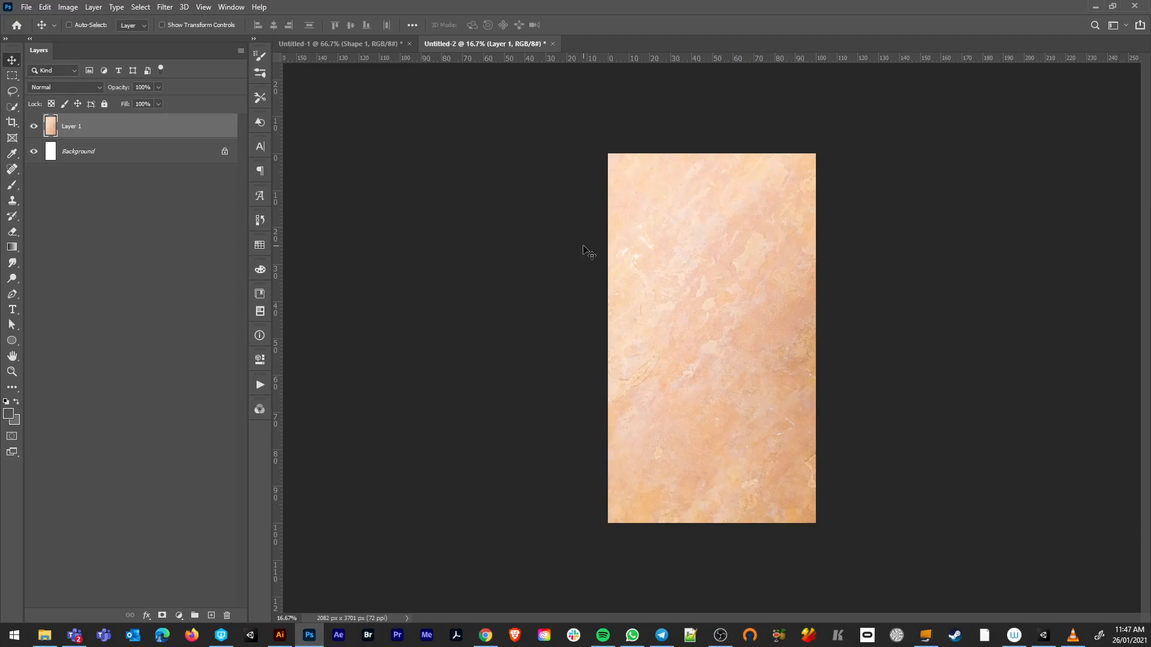
pyautogui.click(338, 45)
pyautogui.hotkey('ctrl', 'v')
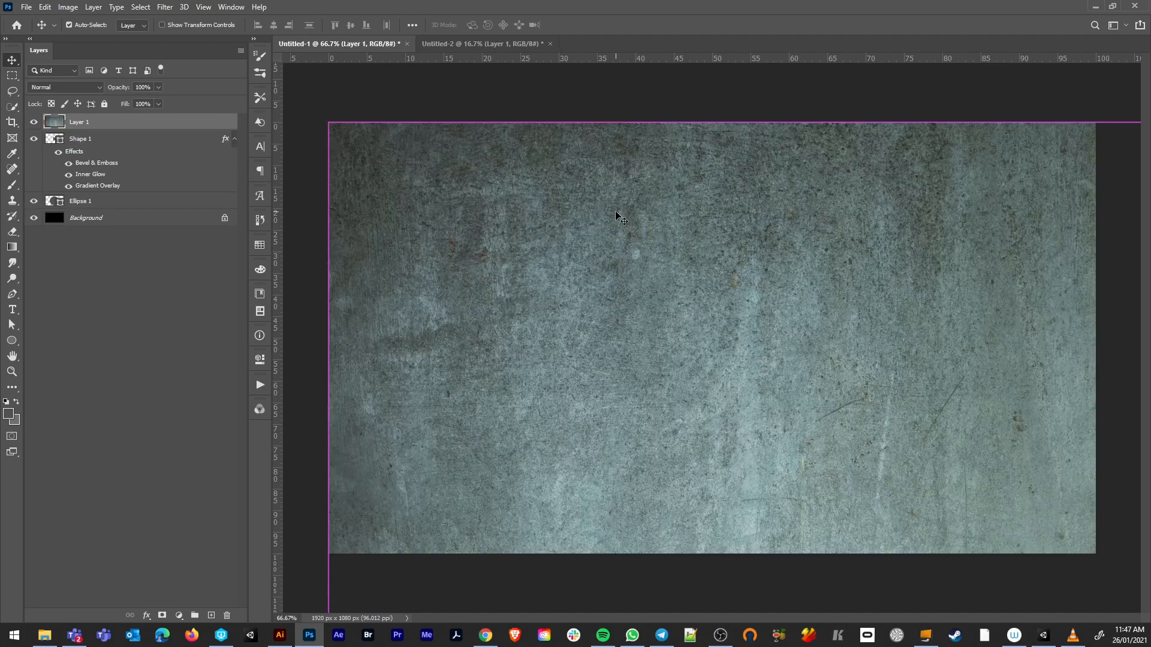
pyautogui.hotkey('ctrl', 'alt', 's')
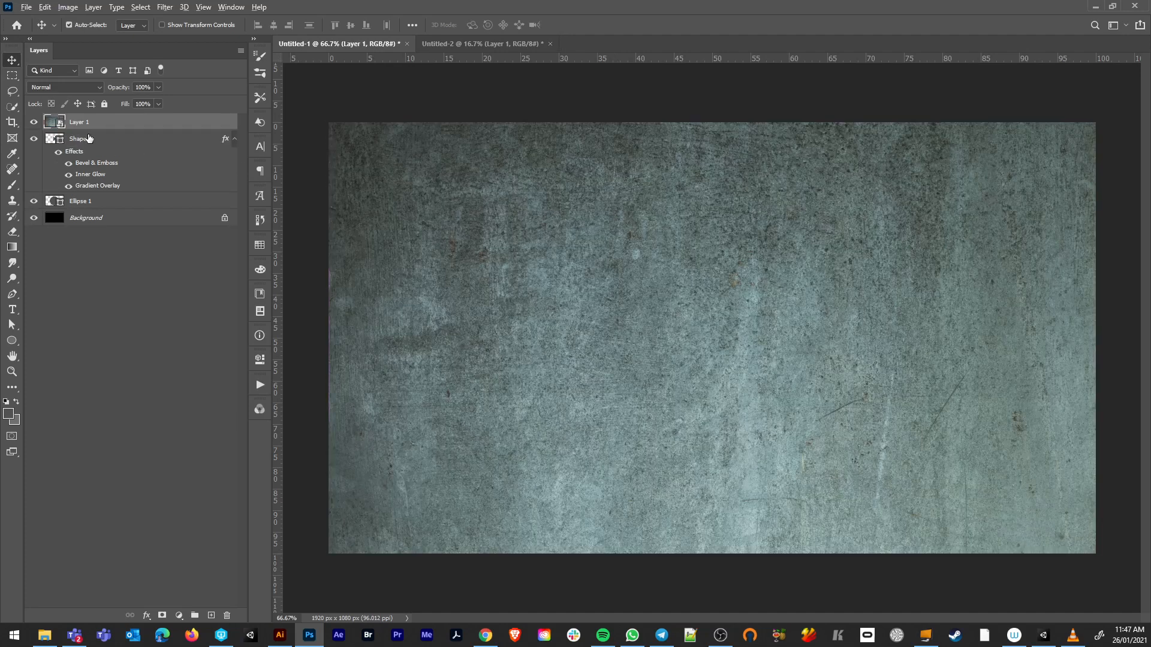
# Open the metal smart object's contents and set its canvas size to 44 by 44 centimetres, accepting the clipping.
pyautogui.doubleClick(53, 123)
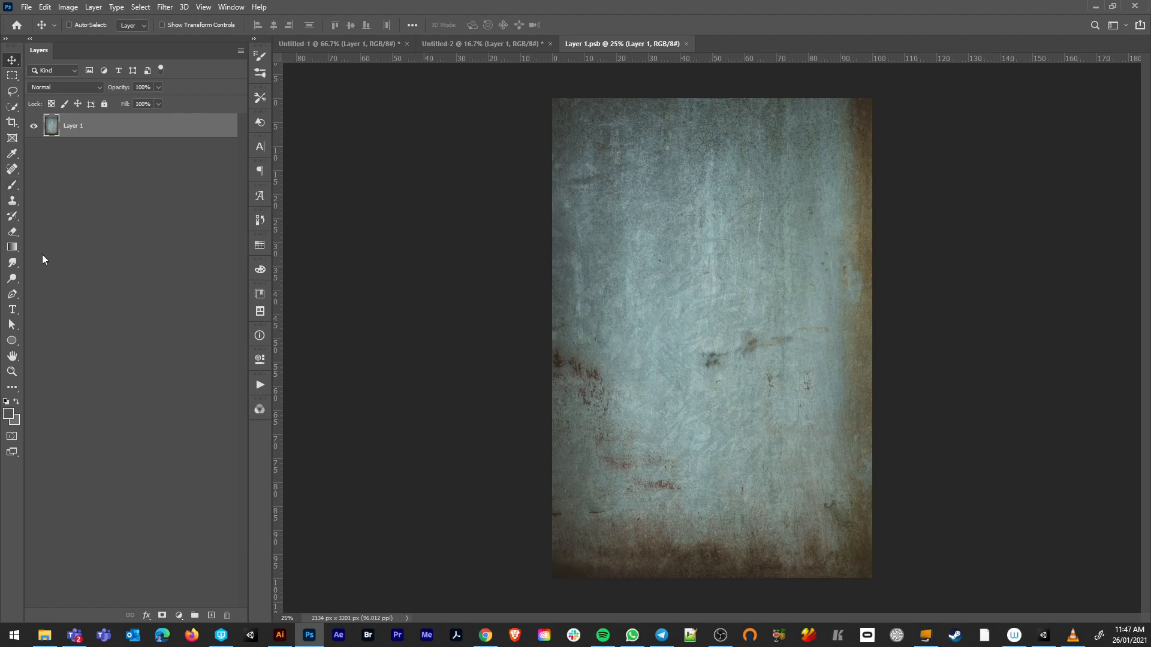
pyautogui.click(12, 75)
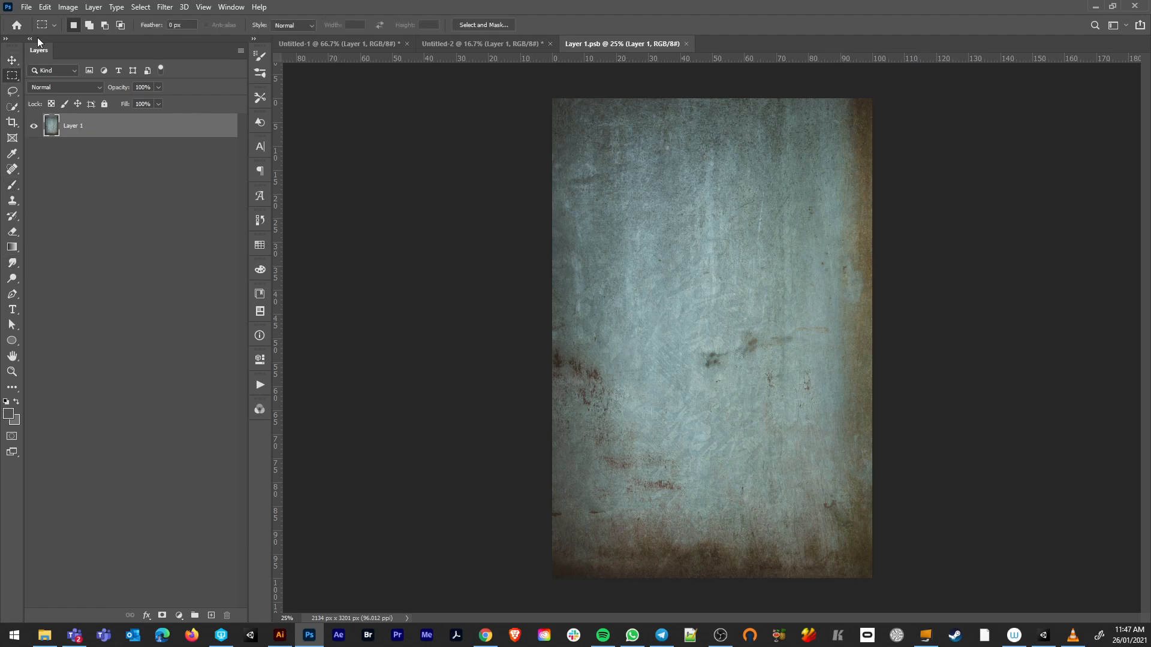
pyautogui.click(68, 7)
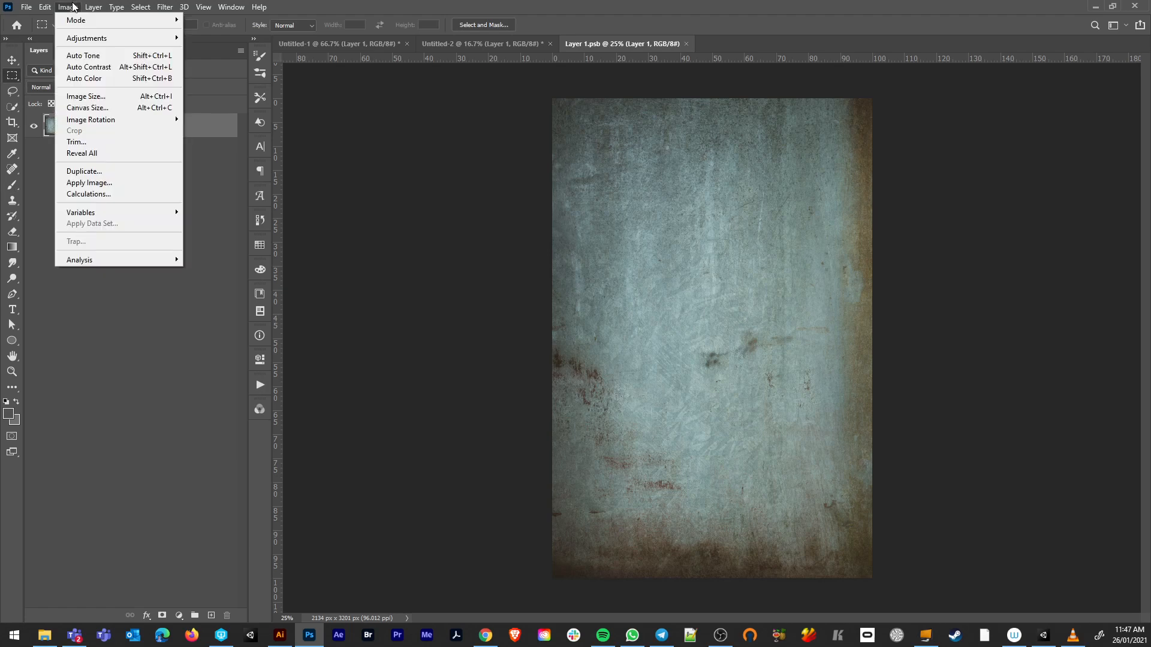
pyautogui.click(84, 107)
pyautogui.click(606, 206)
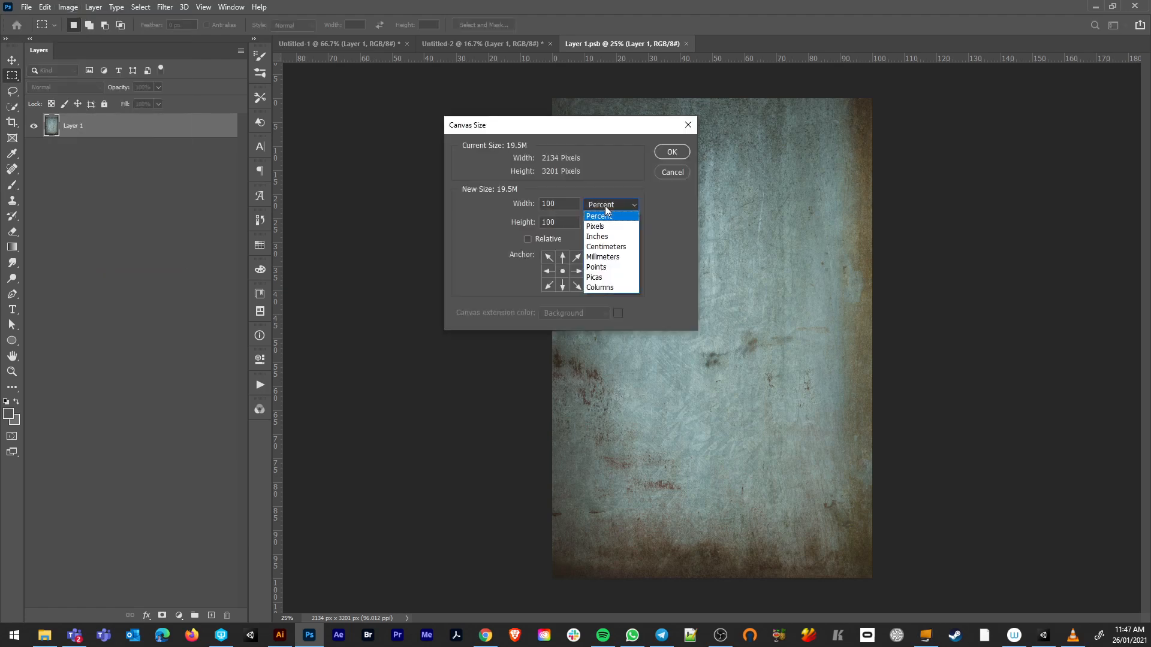
pyautogui.click(606, 250)
pyautogui.doubleClick(569, 205)
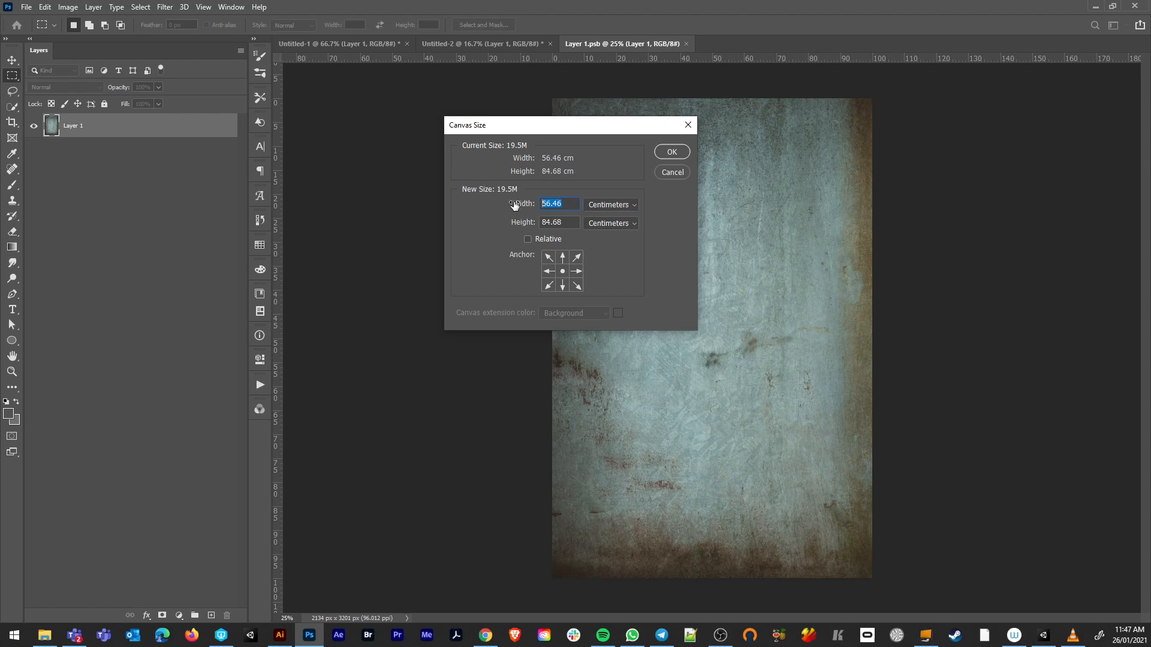
pyautogui.write('44')
pyautogui.moveTo(564, 223); pyautogui.dragTo(448, 206)
pyautogui.write('44')
pyautogui.click(669, 151)
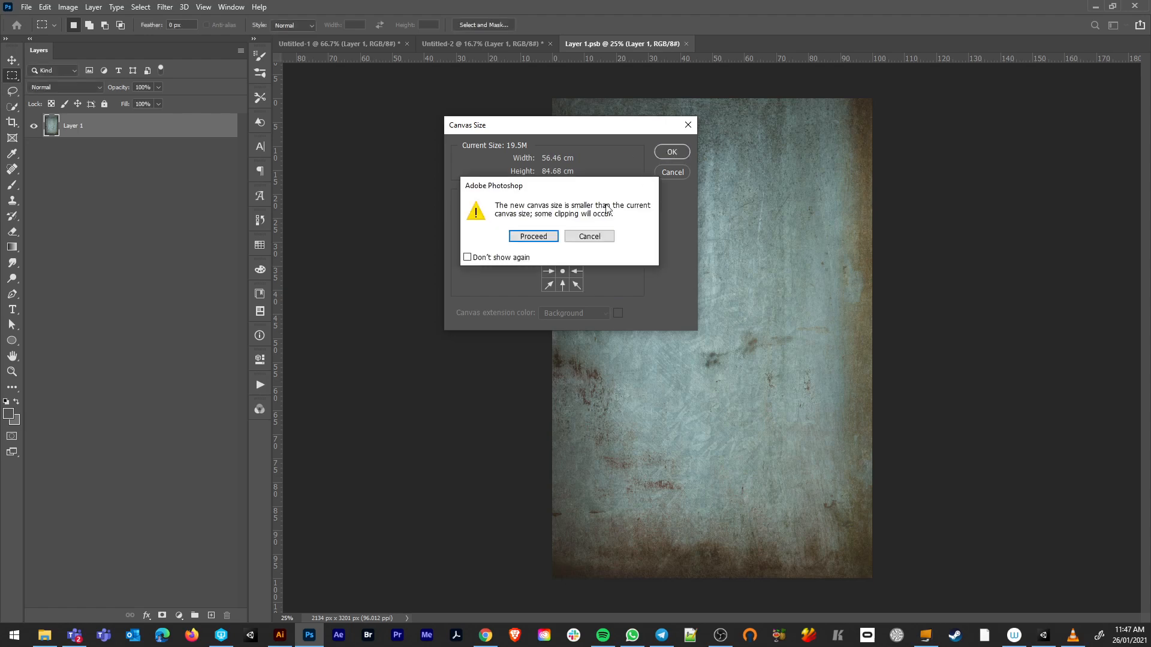
pyautogui.click(534, 236)
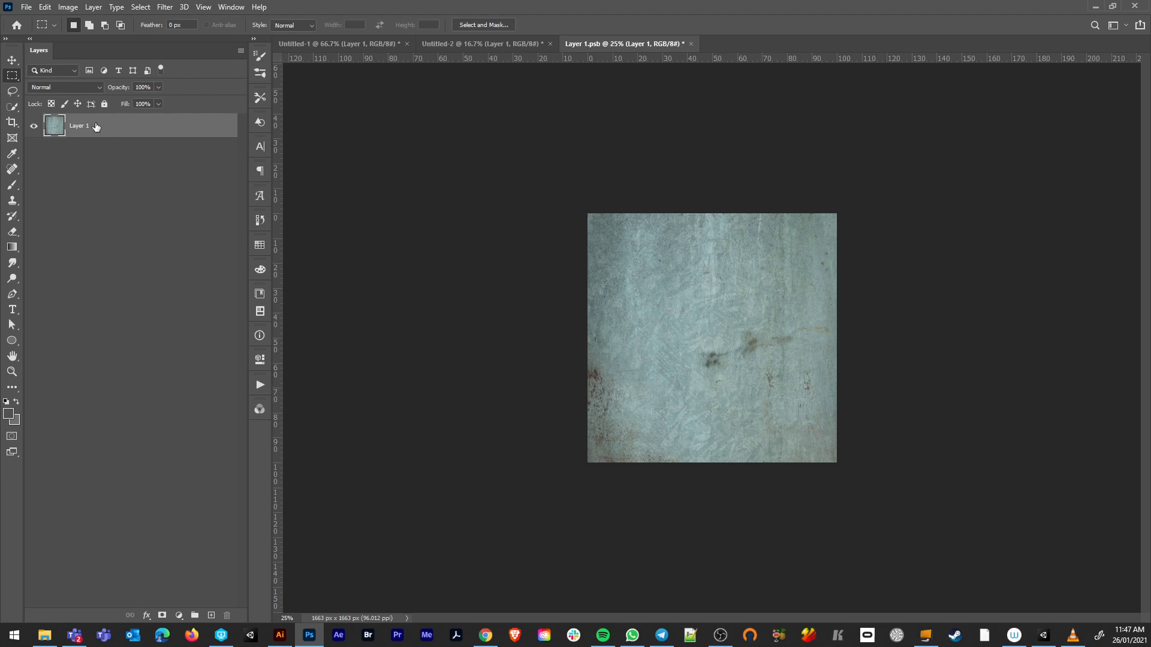
pyautogui.press('v')
pyautogui.moveTo(722, 321); pyautogui.dragTo(579, 310)
pyautogui.hotkey('ctrl', 'z')
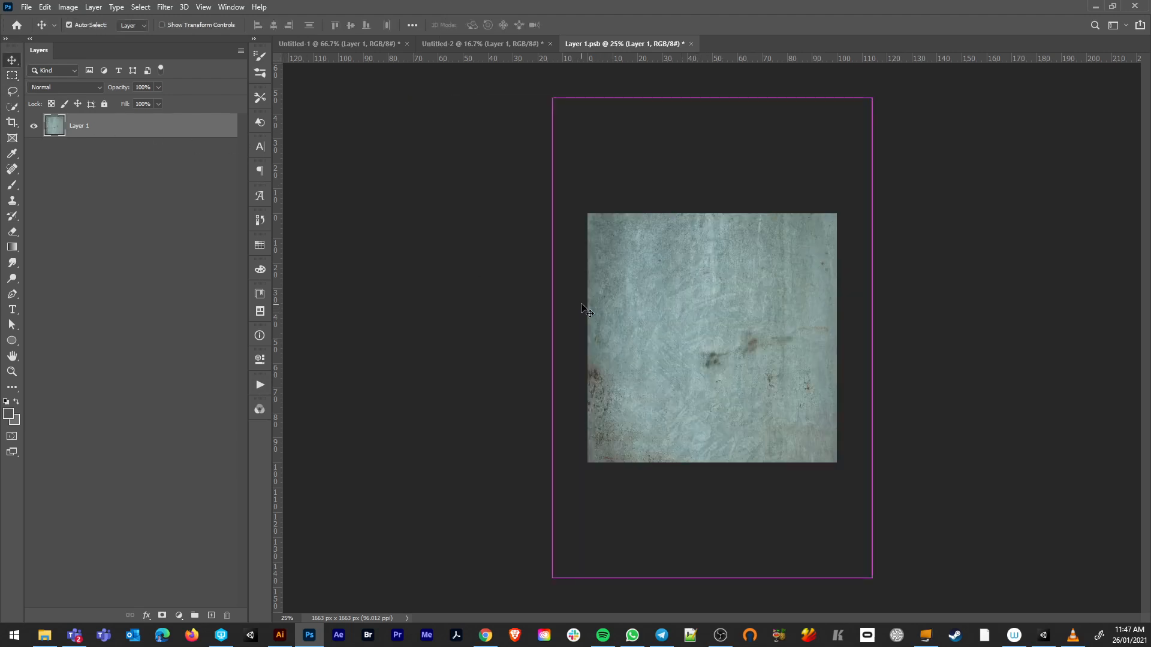
pyautogui.press('t')
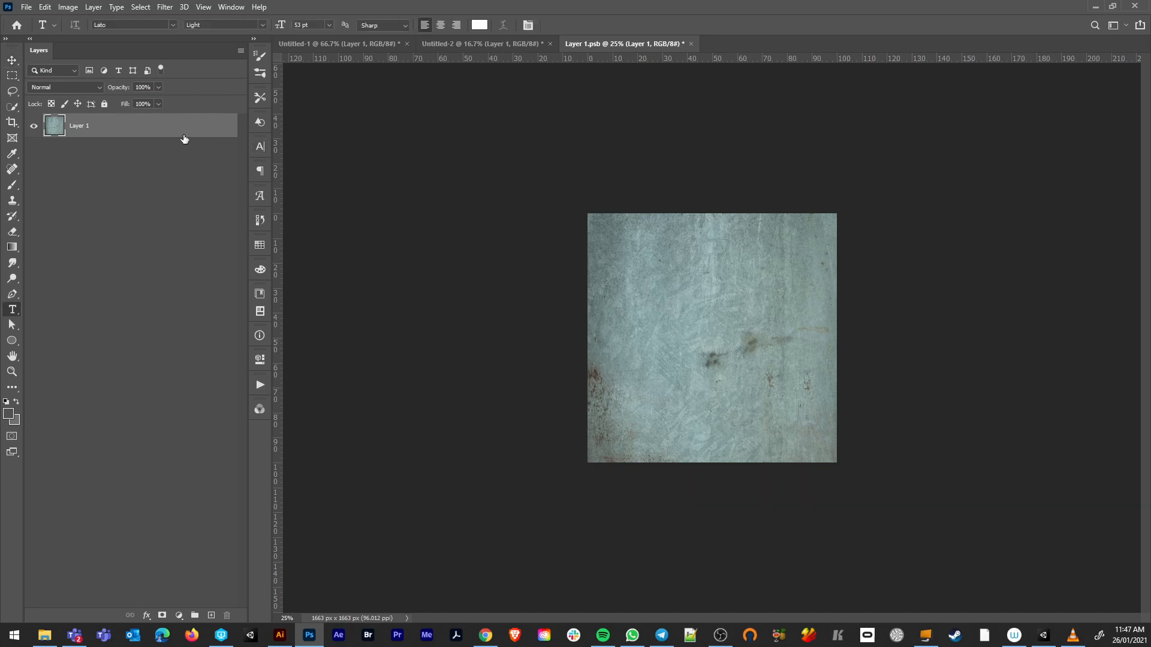
# Copy only the visible square area of the metal texture to a new layer and delete the original Layer 1.
pyautogui.hotkey('ctrl', 'j')
pyautogui.click(130, 159)
pyautogui.press('Delete')
# Move the metal texture layer horizontally to the left by half its width, leaving half of the canvas empty.
pyautogui.hotkey('ctrl', 't')
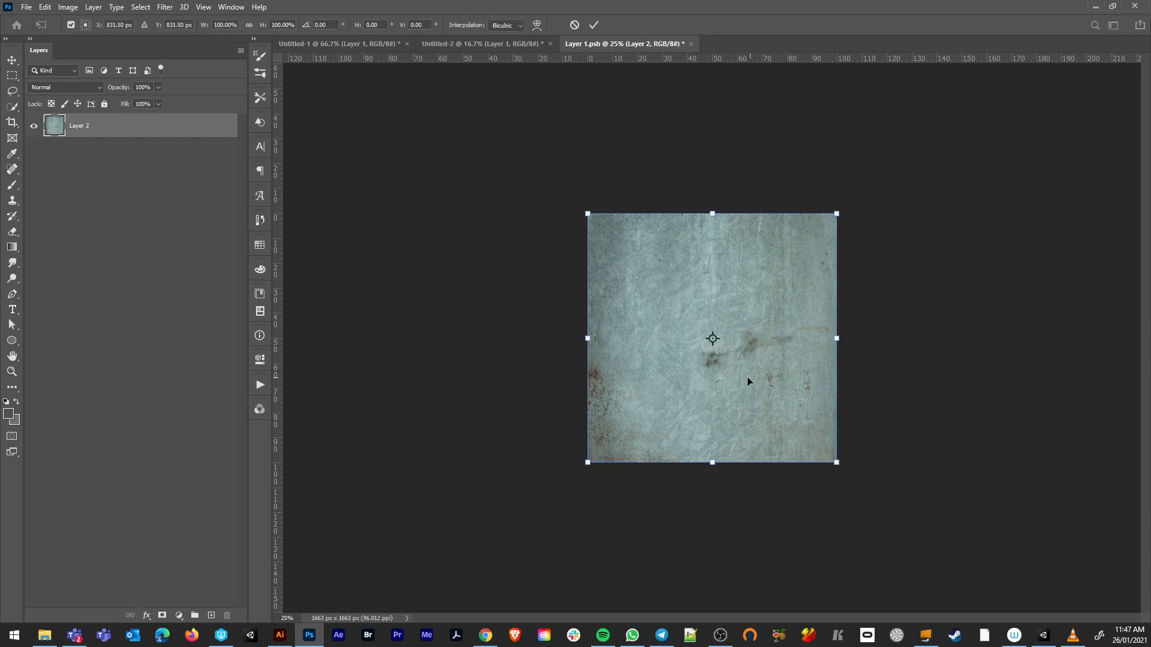
pyautogui.moveTo(749, 378); pyautogui.dragTo(632, 366)
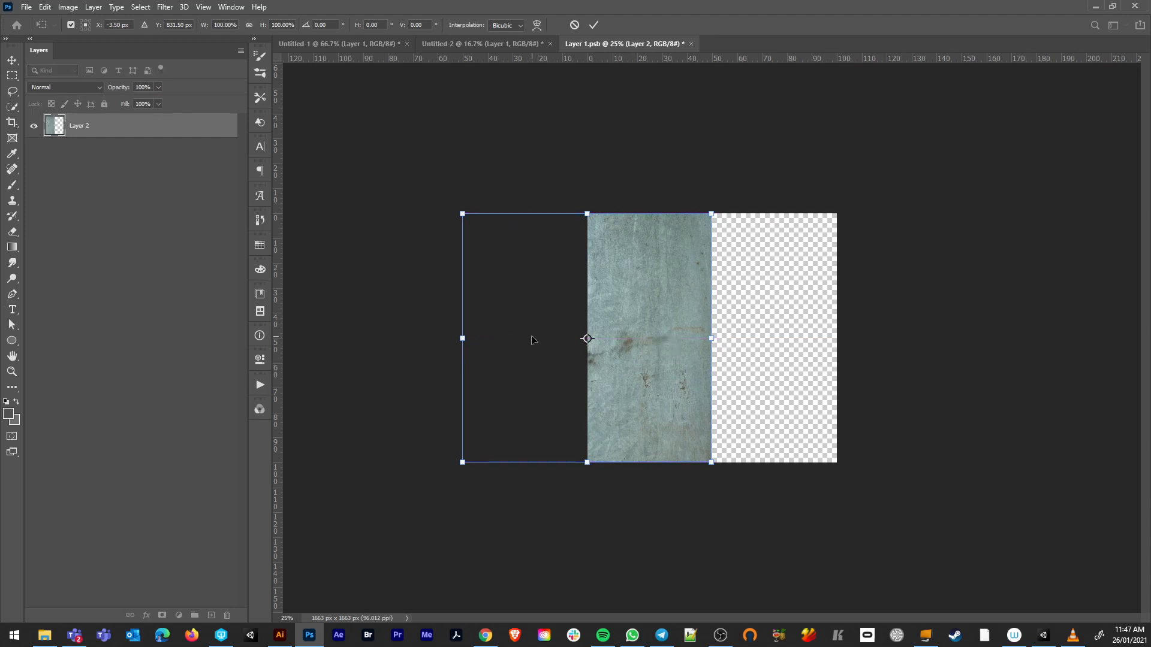
pyautogui.press('Return')
pyautogui.press('t')
pyautogui.keyDown('alt'); pyautogui.moveTo(524, 361); pyautogui.dragTo(699, 386); pyautogui.keyUp('alt')
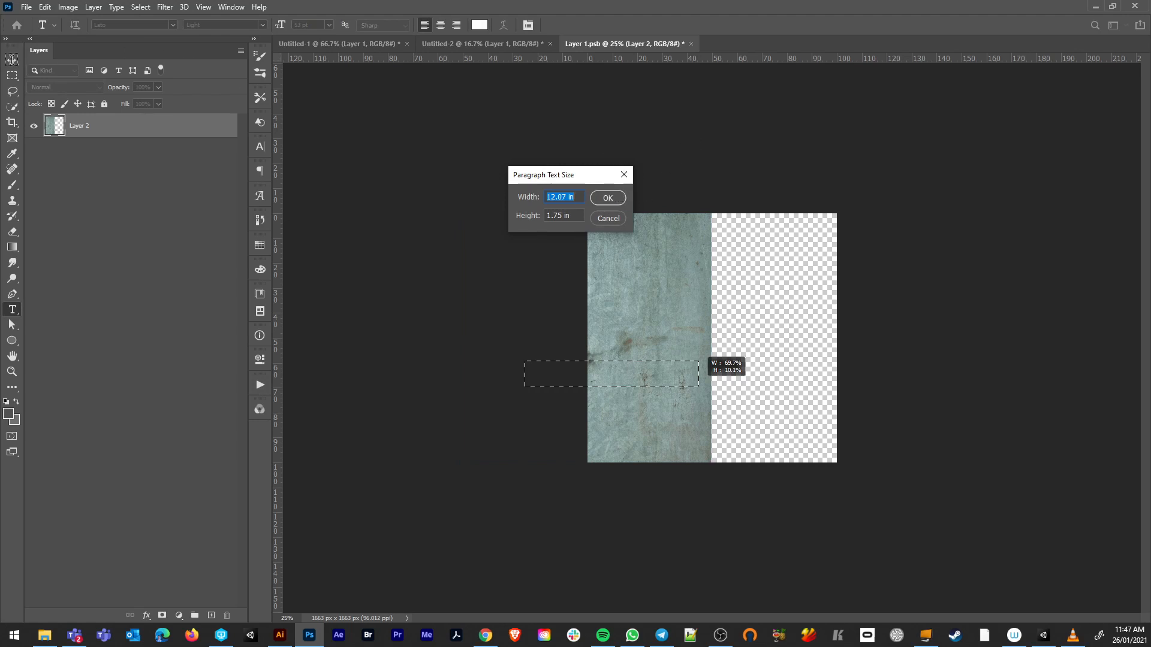
pyautogui.press('BackSpace')
pyautogui.write('##sfvzv')
pyautogui.hotkey('alt', 'Tab')
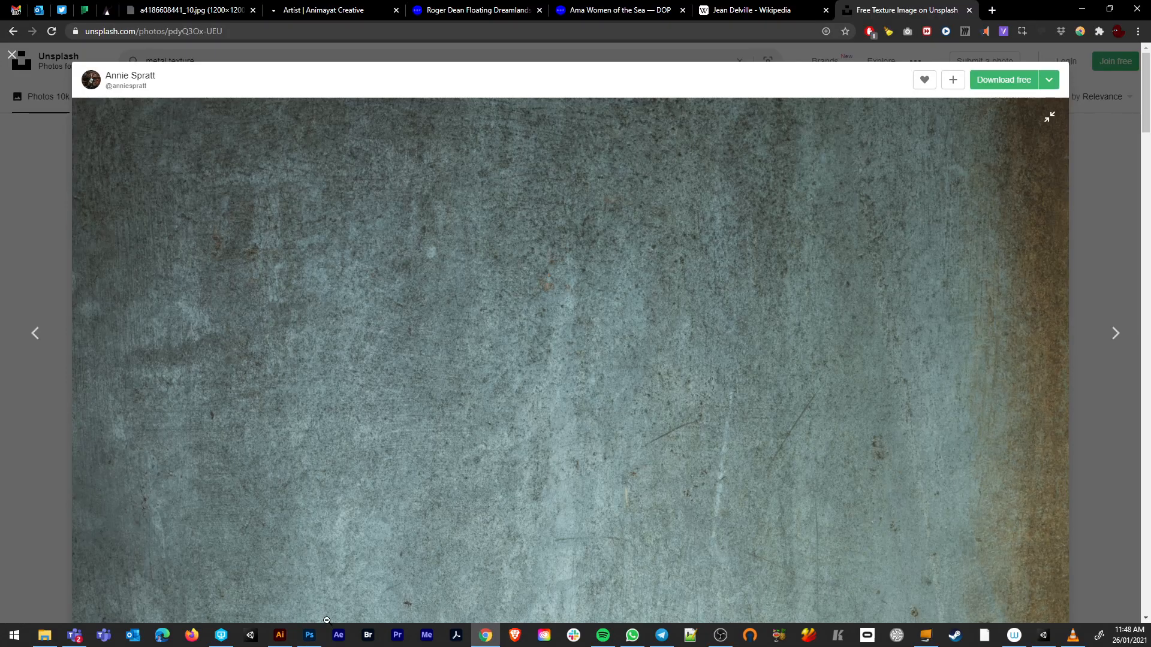
pyautogui.click(308, 635)
pyautogui.click(607, 198)
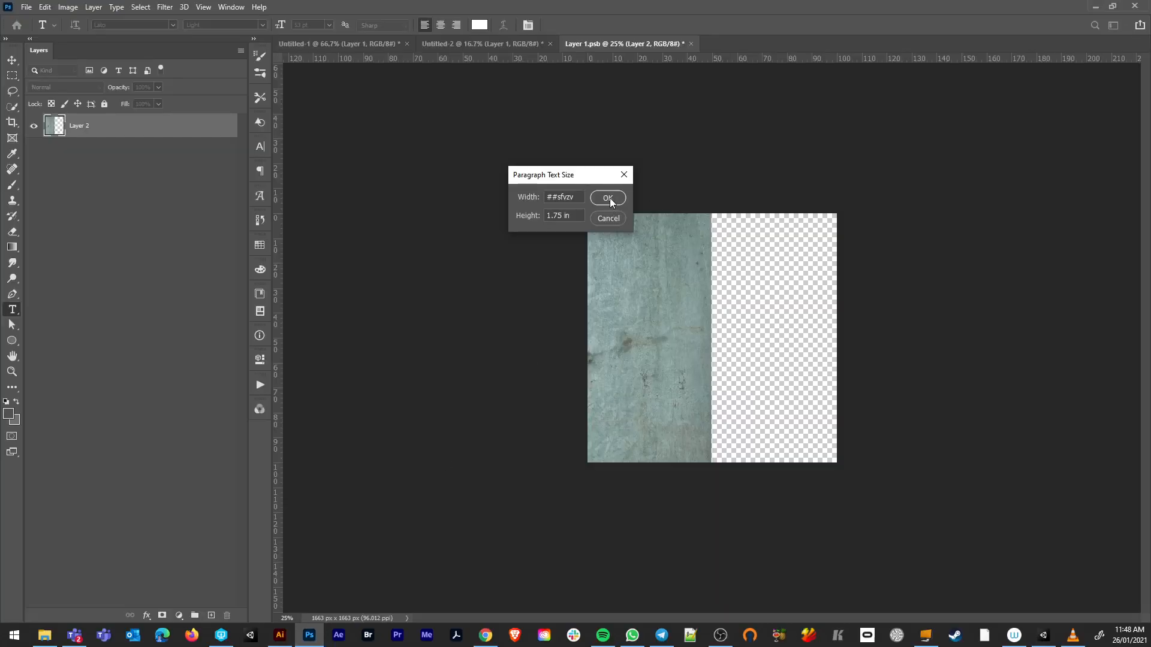
pyautogui.click(571, 244)
pyautogui.click(609, 196)
pyautogui.click(12, 60)
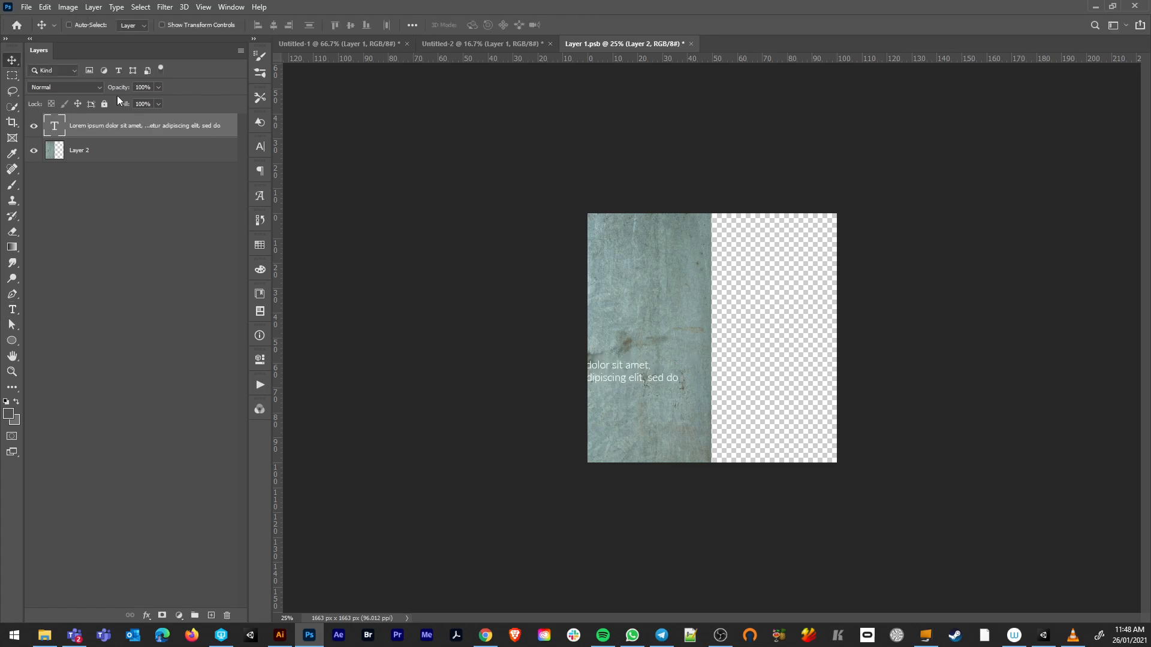
pyautogui.press('Delete')
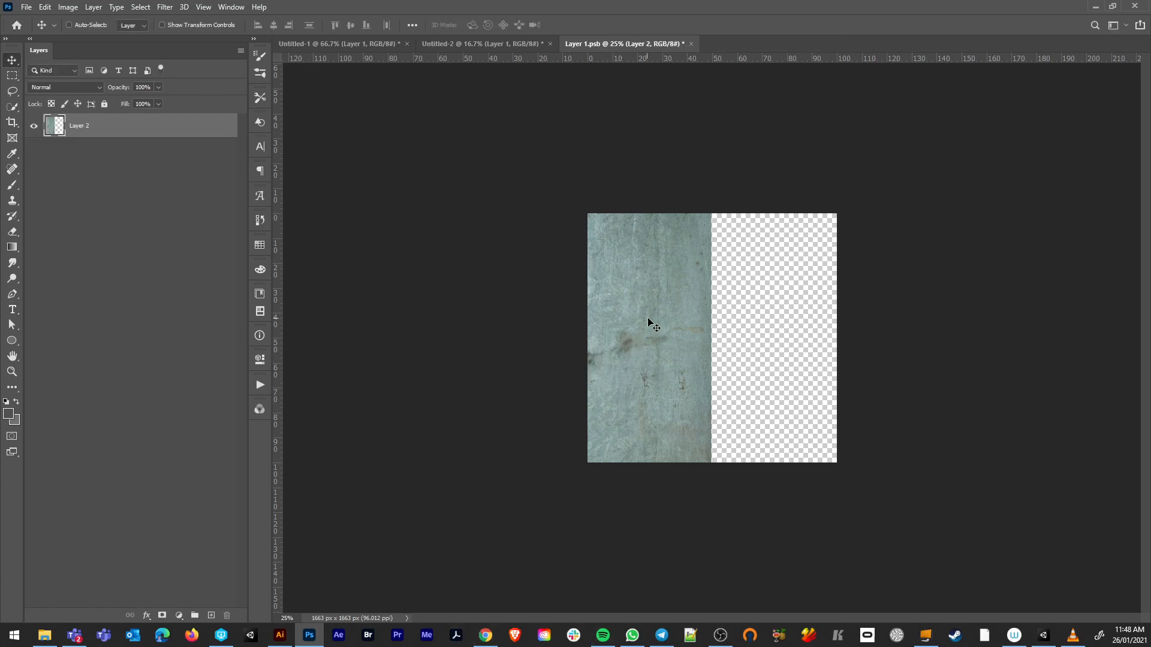
# Duplicate Layer 2 and place the copy flush beside the original to fill the empty right half of the canvas.
pyautogui.moveTo(648, 344); pyautogui.dragTo(895, 360)
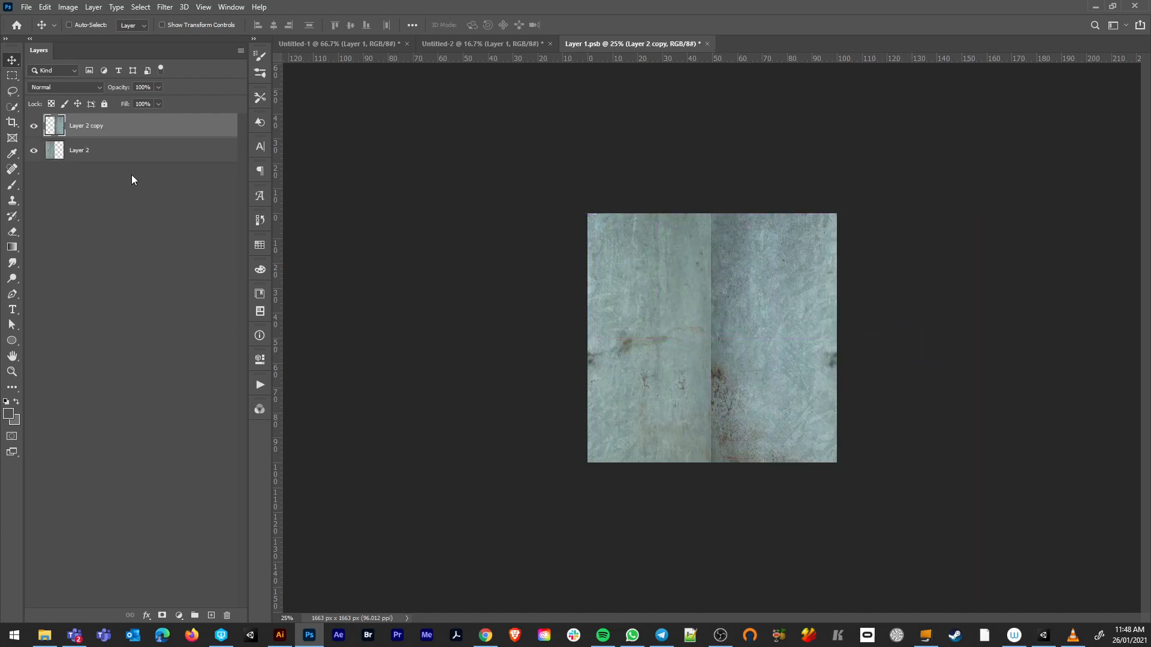
pyautogui.click(162, 616)
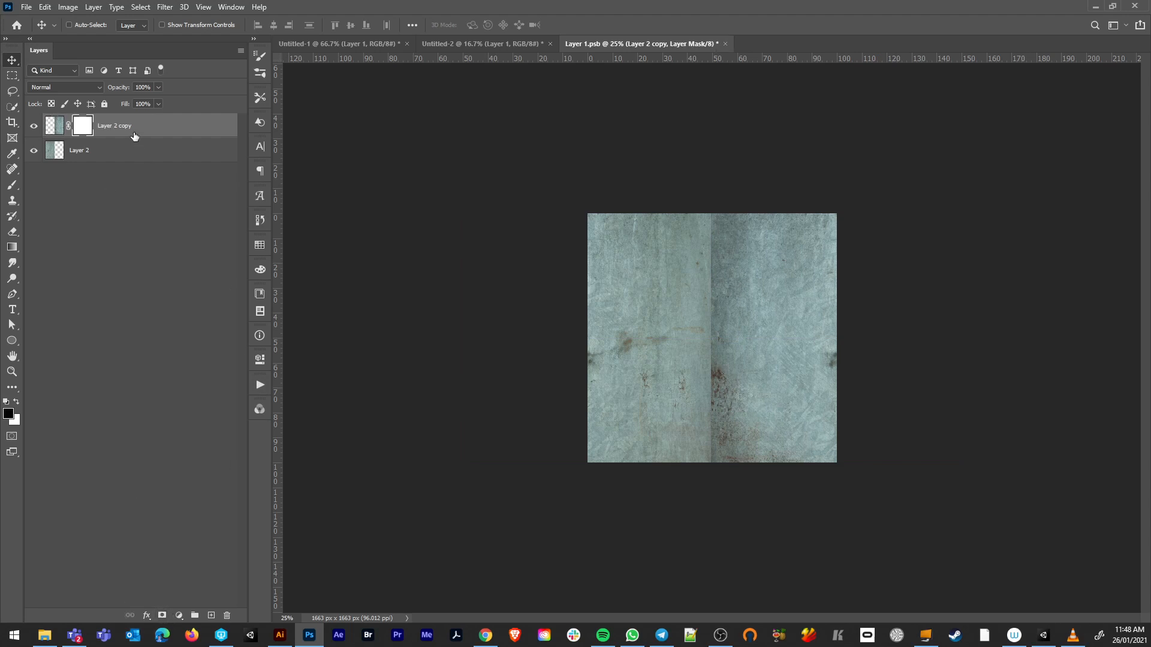
pyautogui.hotkey('ctrl', 'z')
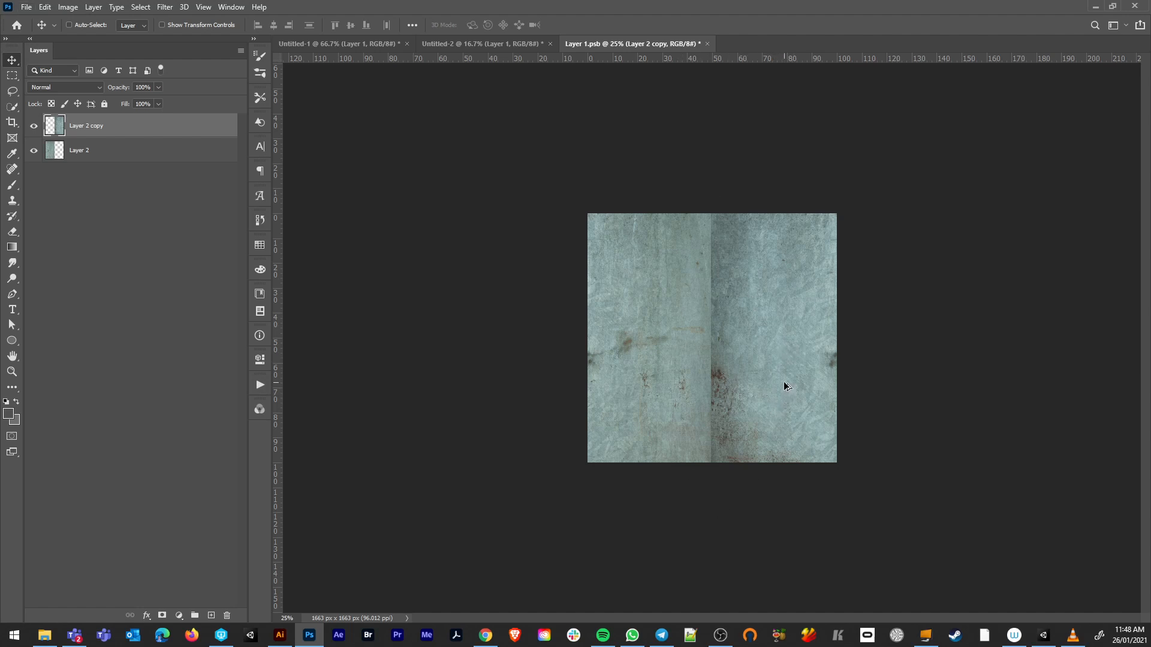
# Place another copy of the texture over the centre seam and erase its left and right edges with a large soft Eraser.
pyautogui.moveTo(787, 386); pyautogui.dragTo(668, 384)
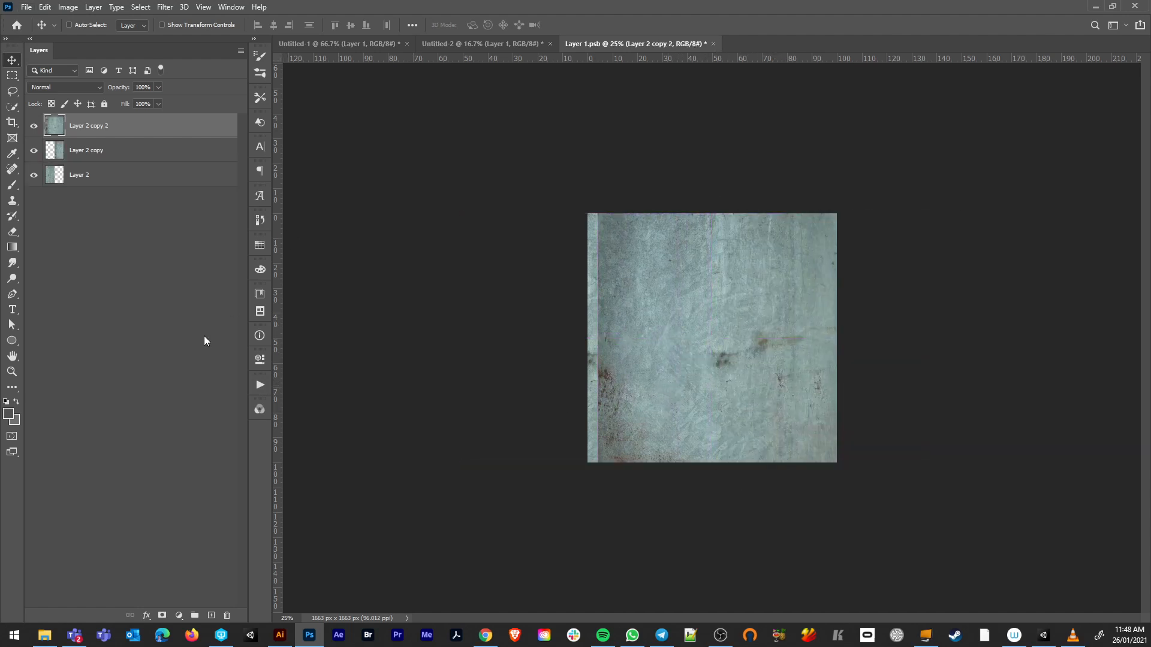
pyautogui.press('e')
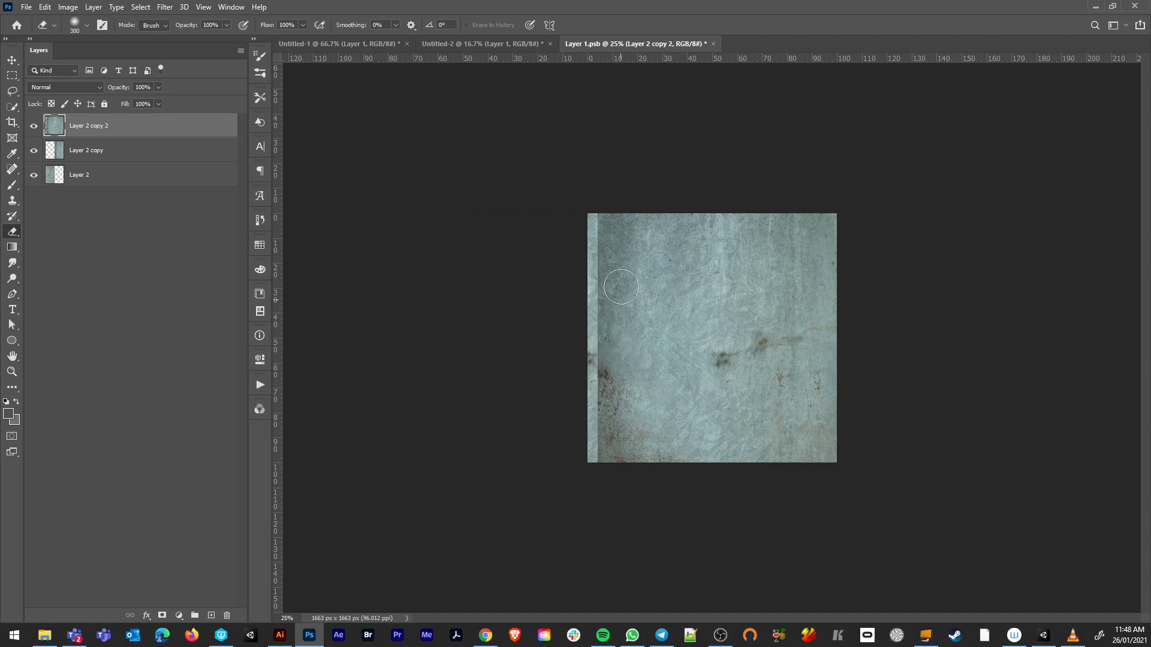
pyautogui.moveTo(609, 208); pyautogui.dragTo(599, 478)
pyautogui.moveTo(812, 185)
pyautogui.mouseDown()
pyautogui.moveTo(810, 474)
pyautogui.moveTo(810, 454)
pyautogui.mouseUp()
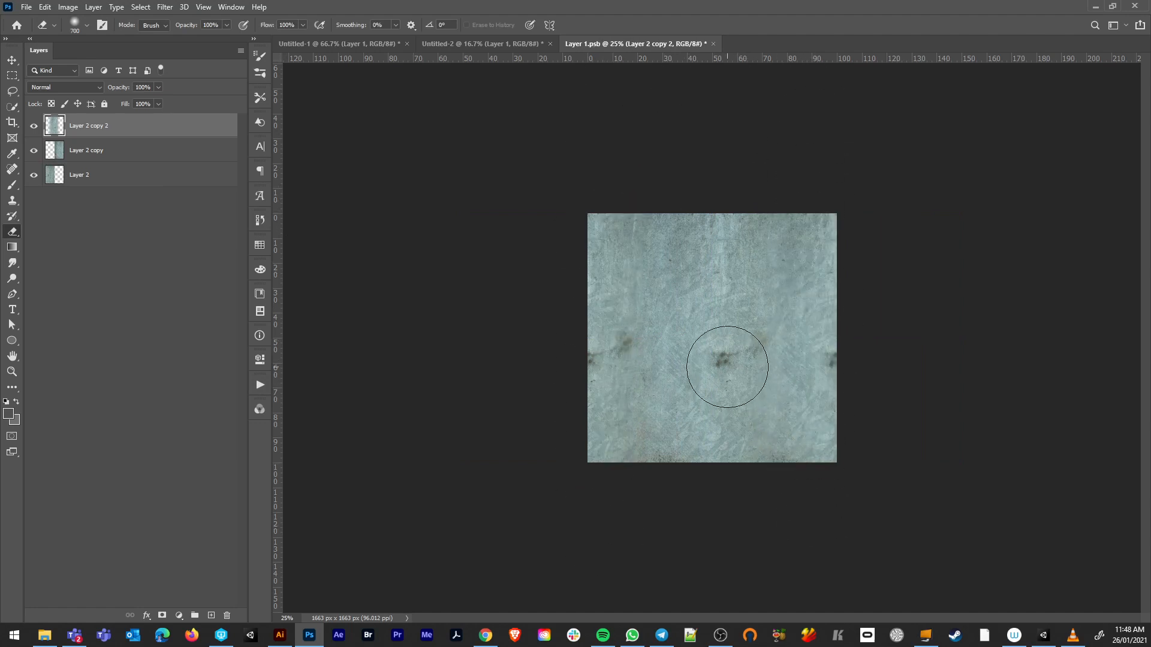
pyautogui.click(725, 371)
pyautogui.hotkey('ctrl', 'z')
# Clone clean metal over the dark stains near the texture's centre using the Clone Stamp at 250 px, sampling all layers.
pyautogui.press('s')
pyautogui.keyDown('alt'); pyautogui.click(725, 287); pyautogui.keyUp('alt')
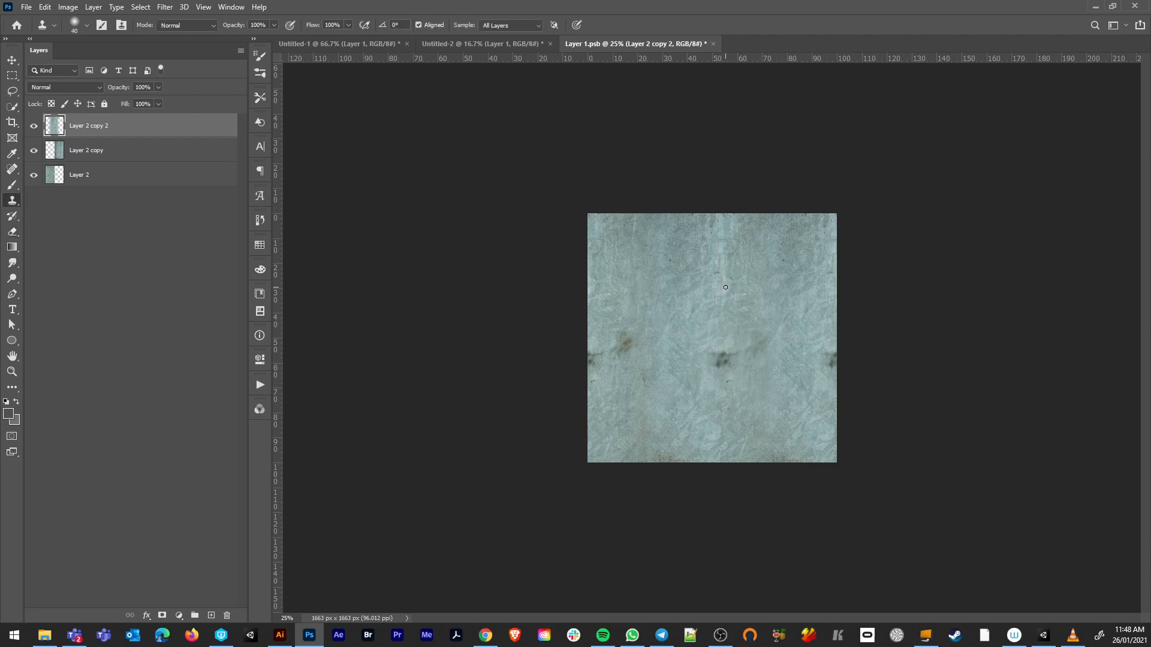
pyautogui.press(']')
pyautogui.press(']')
pyautogui.press(']')
pyautogui.press(']')
pyautogui.press(']')
pyautogui.press(']')
pyautogui.keyDown('alt'); pyautogui.click(684, 256); pyautogui.keyUp('alt')
pyautogui.moveTo(745, 354)
pyautogui.mouseDown()
pyautogui.moveTo(728, 360)
pyautogui.moveTo(753, 358)
pyautogui.moveTo(720, 385)
pyautogui.mouseUp()
pyautogui.keyDown('alt'); pyautogui.click(699, 320); pyautogui.keyUp('alt')
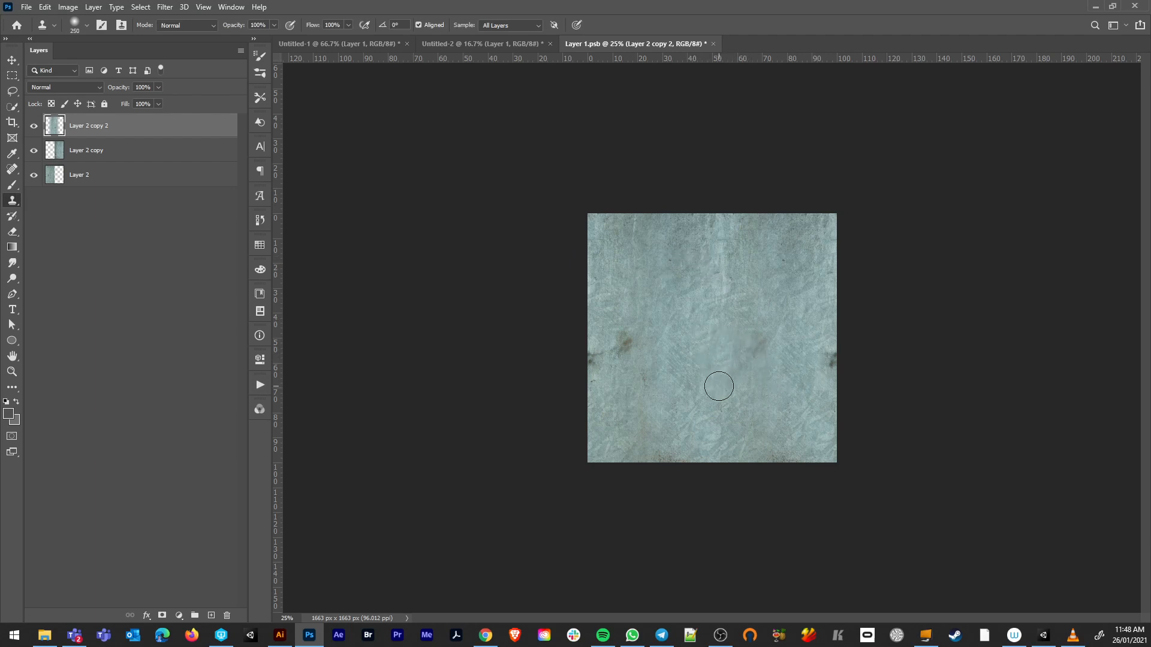
pyautogui.keyDown('alt'); pyautogui.click(757, 296); pyautogui.keyUp('alt')
pyautogui.moveTo(761, 311)
pyautogui.mouseDown()
pyautogui.moveTo(752, 394)
pyautogui.moveTo(760, 444)
pyautogui.mouseUp()
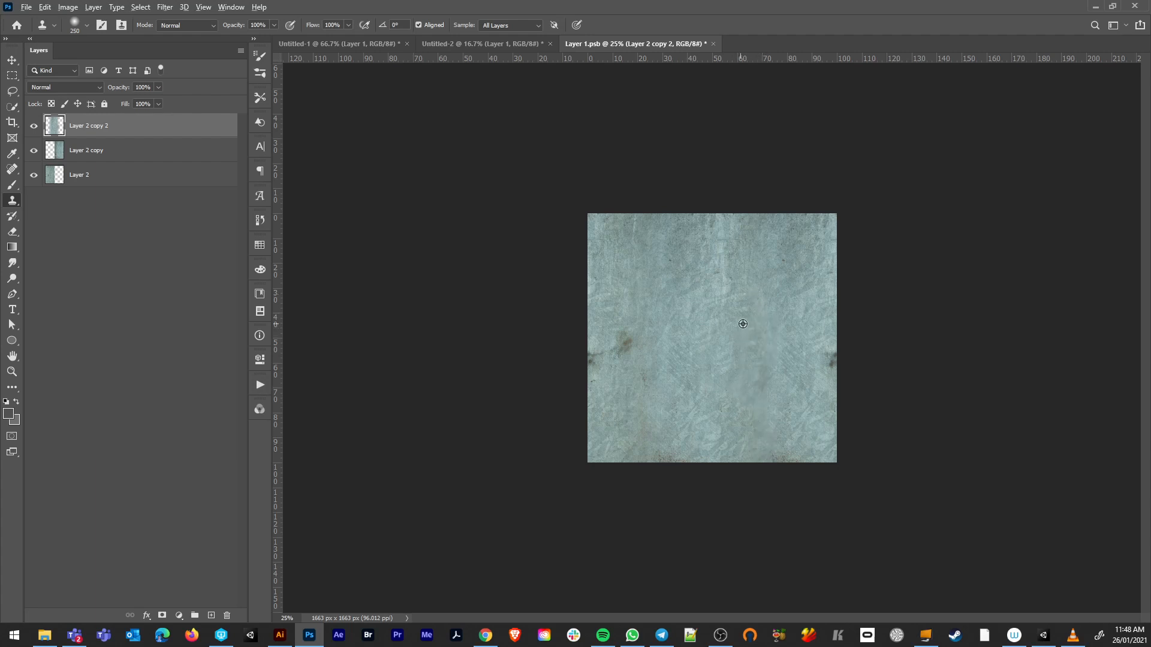
# Clone clean metal over the dark stain on the texture's right edge and the brown stain in its left part.
pyautogui.keyDown('alt'); pyautogui.click(808, 311); pyautogui.keyUp('alt')
pyautogui.moveTo(824, 352); pyautogui.dragTo(826, 359)
pyautogui.keyDown('alt'); pyautogui.click(597, 295); pyautogui.keyUp('alt')
pyautogui.moveTo(596, 341); pyautogui.dragTo(595, 354)
pyautogui.hotkey('ctrl', 'z')
pyautogui.keyDown('alt'); pyautogui.click(626, 303); pyautogui.keyUp('alt')
pyautogui.moveTo(620, 340); pyautogui.dragTo(627, 347)
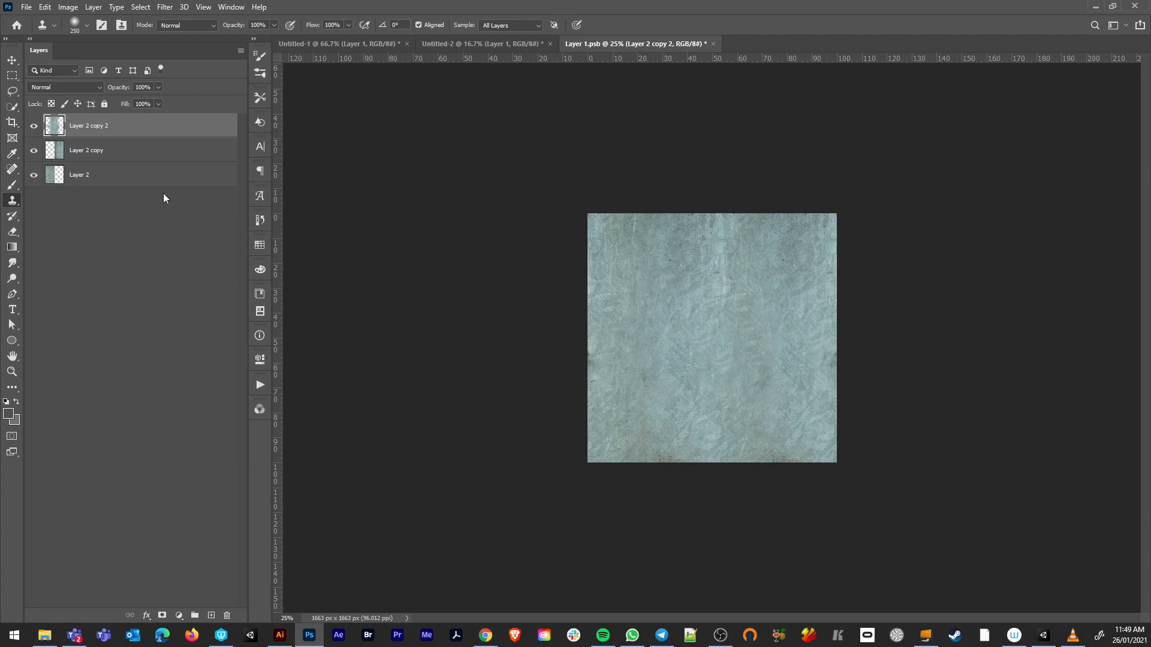
# Define the finished metal texture as a pattern named Layer 1.psb.
pyautogui.click(39, 9)
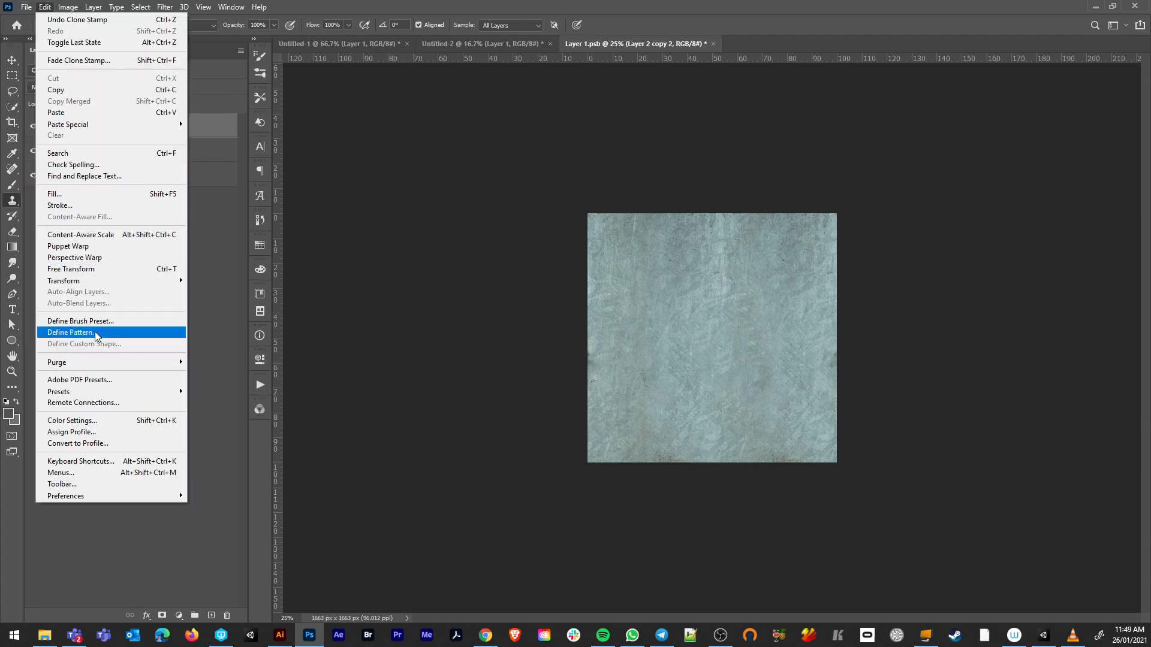
pyautogui.click(70, 332)
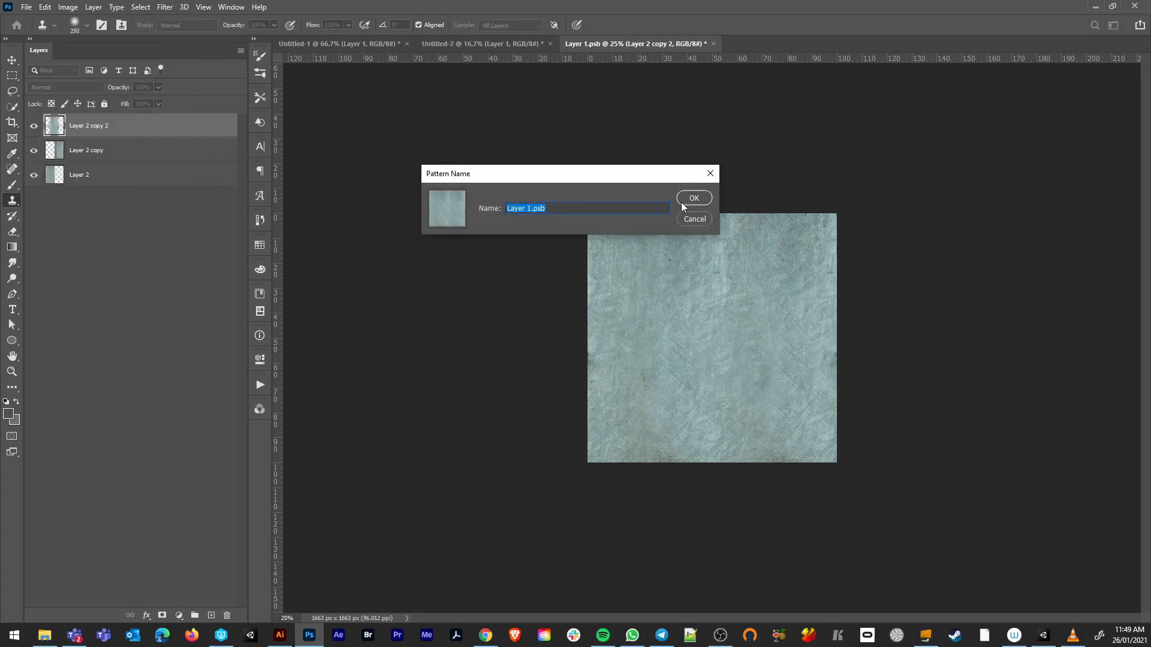
pyautogui.click(694, 198)
# Return to the Untitled-1 document and delete the pasted metal photo layer, Layer 1.
pyautogui.click(438, 44)
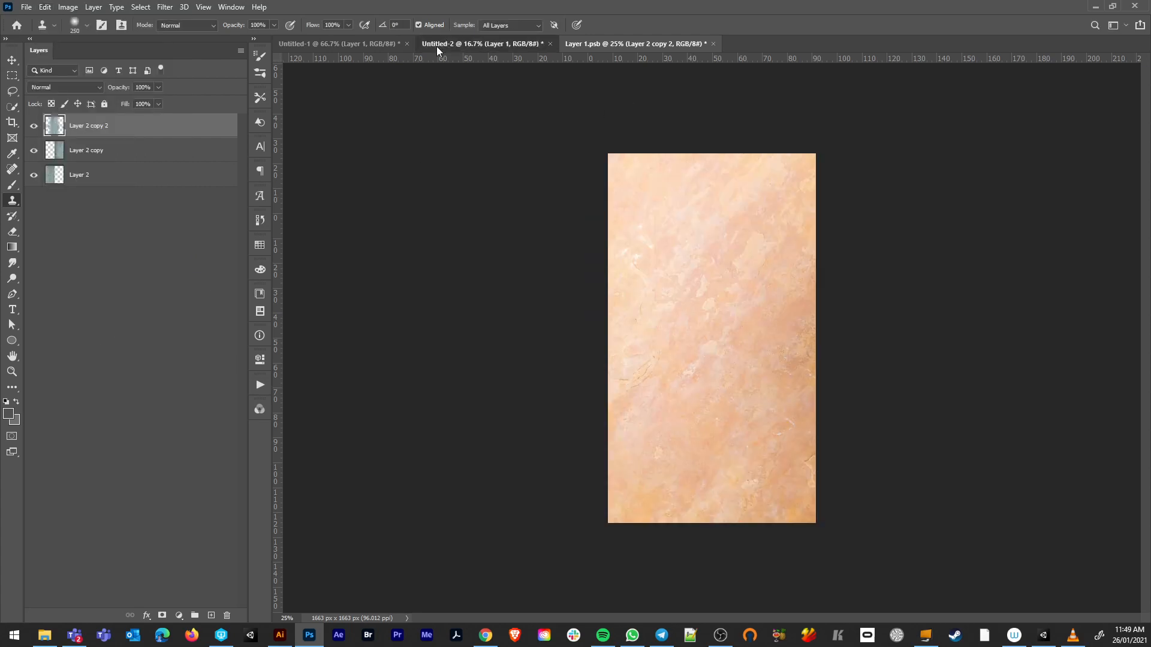
pyautogui.click(393, 45)
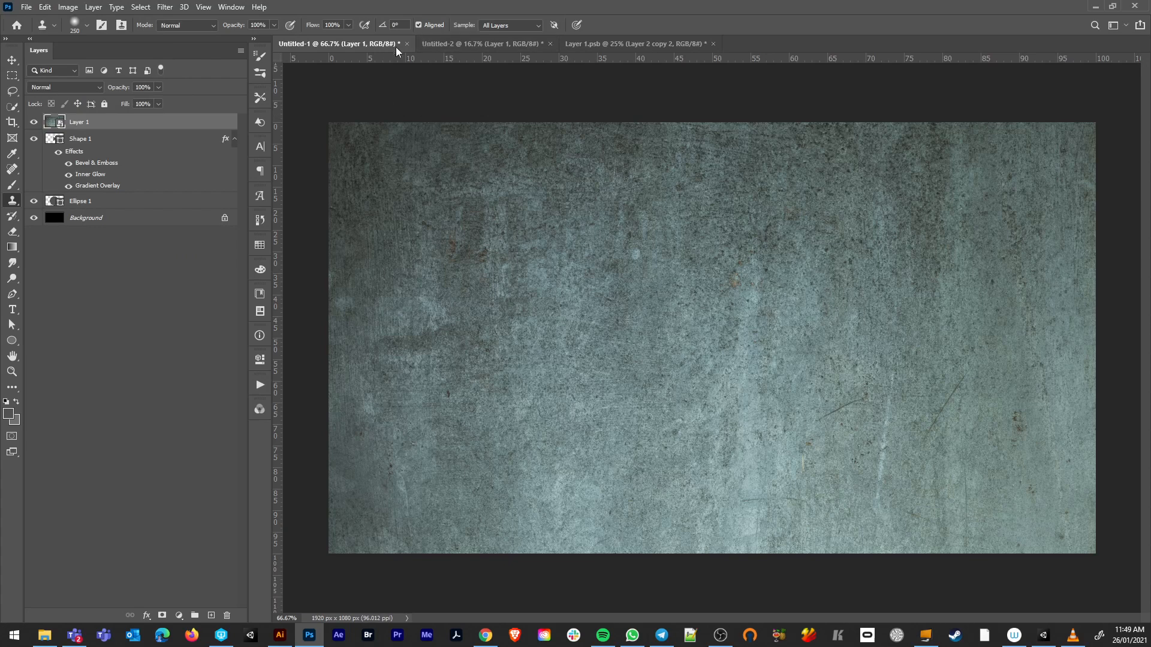
pyautogui.press('Delete')
pyautogui.press('v')
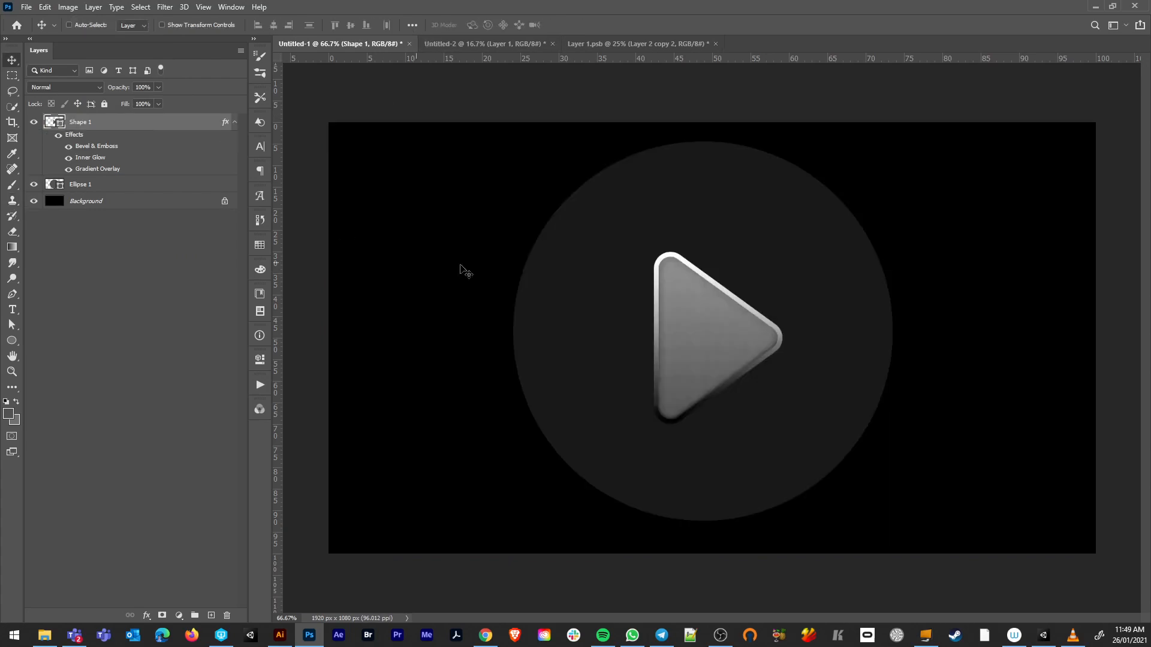
# Open Shape 1's layer style and choose the newly defined metal pattern as the Bevel & Emboss texture.
pyautogui.doubleClick(108, 128)
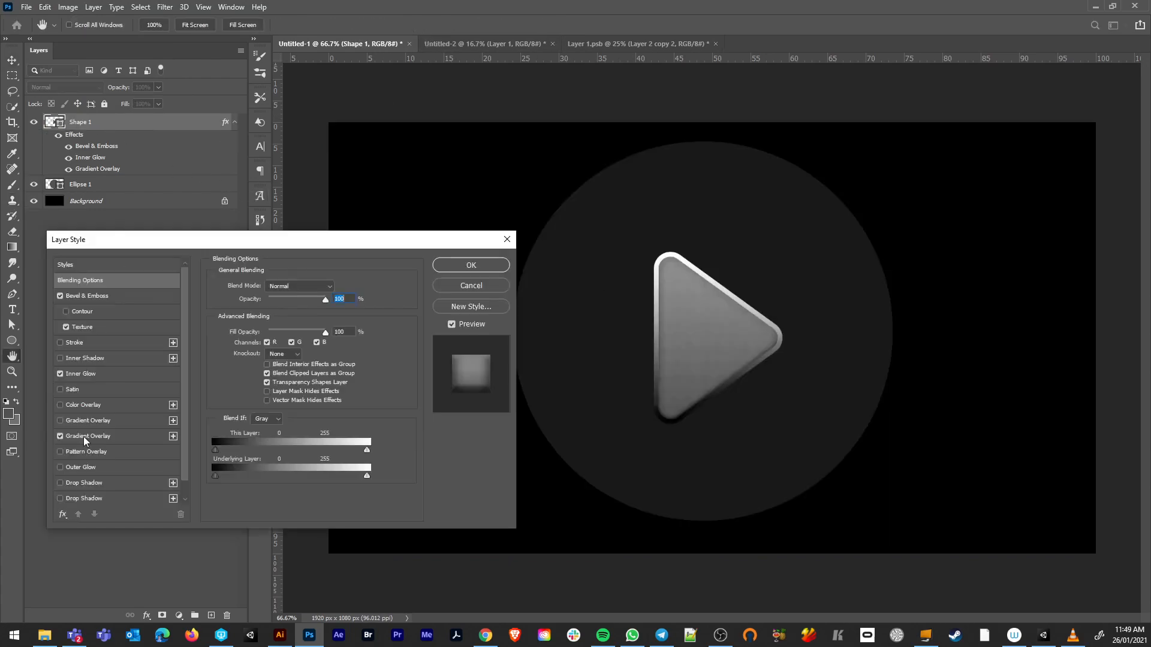
pyautogui.click(142, 327)
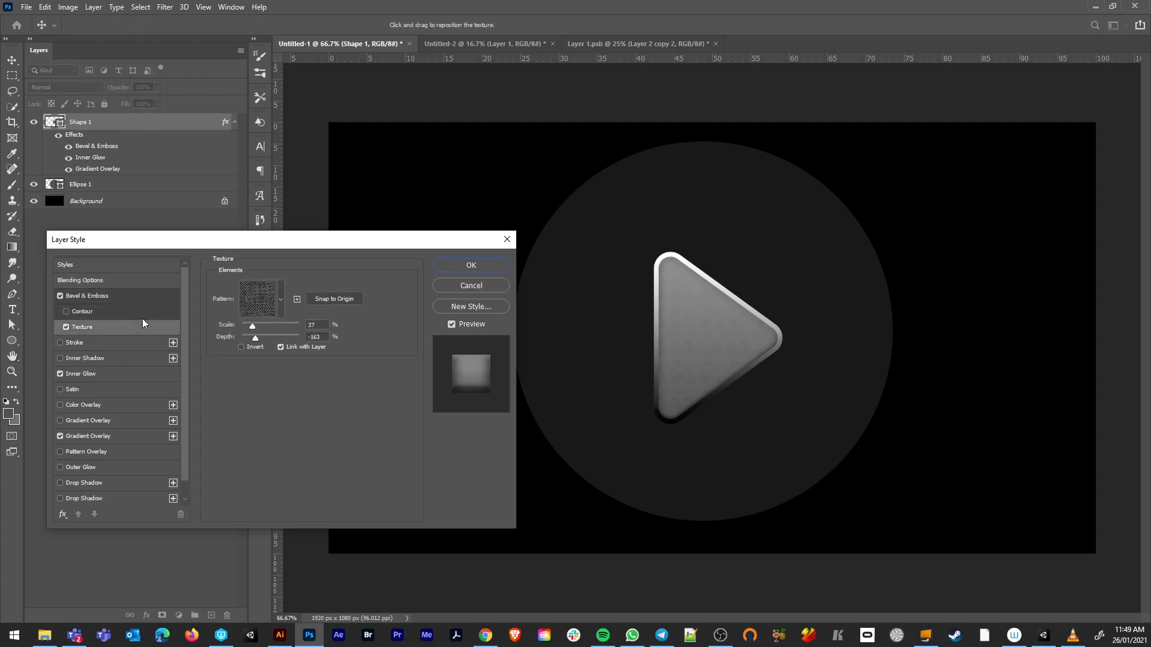
pyautogui.click(284, 297)
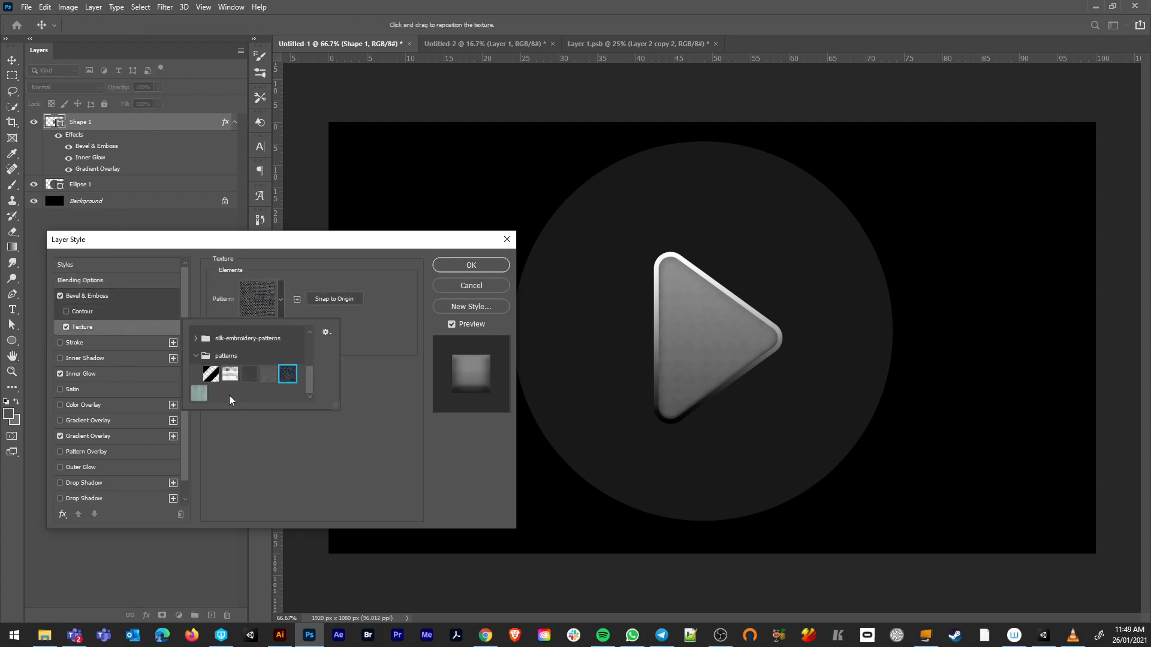
pyautogui.click(198, 393)
pyautogui.click(365, 319)
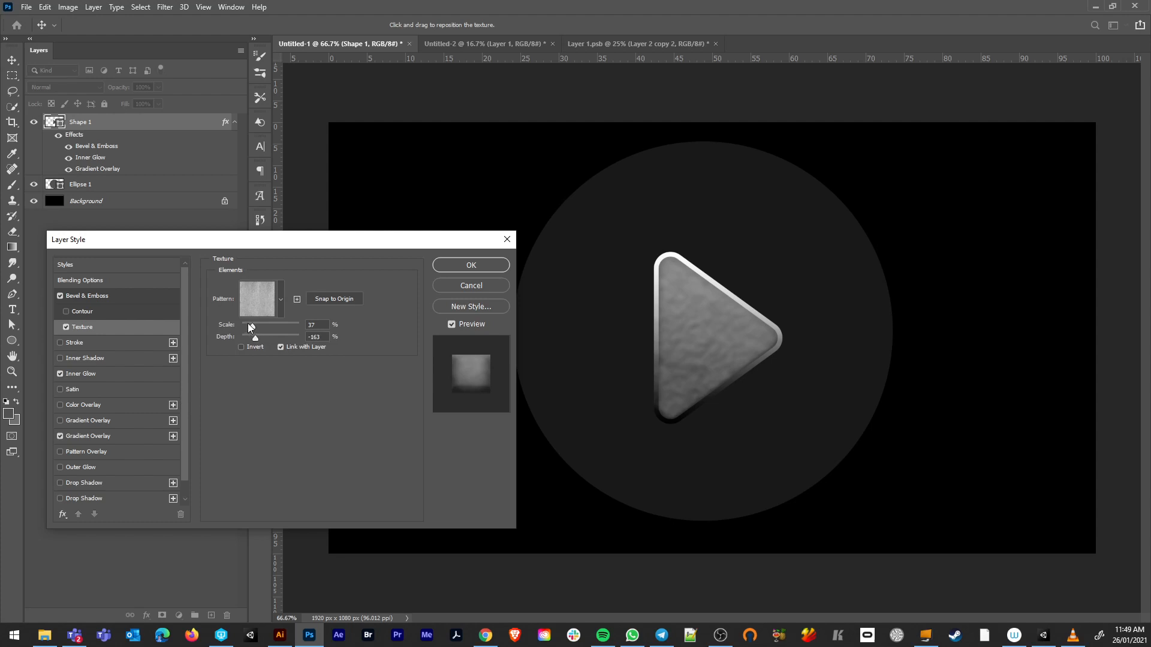
# Set the bevel texture's scale to 99% and its depth to about +95%.
pyautogui.moveTo(250, 326); pyautogui.dragTo(282, 331)
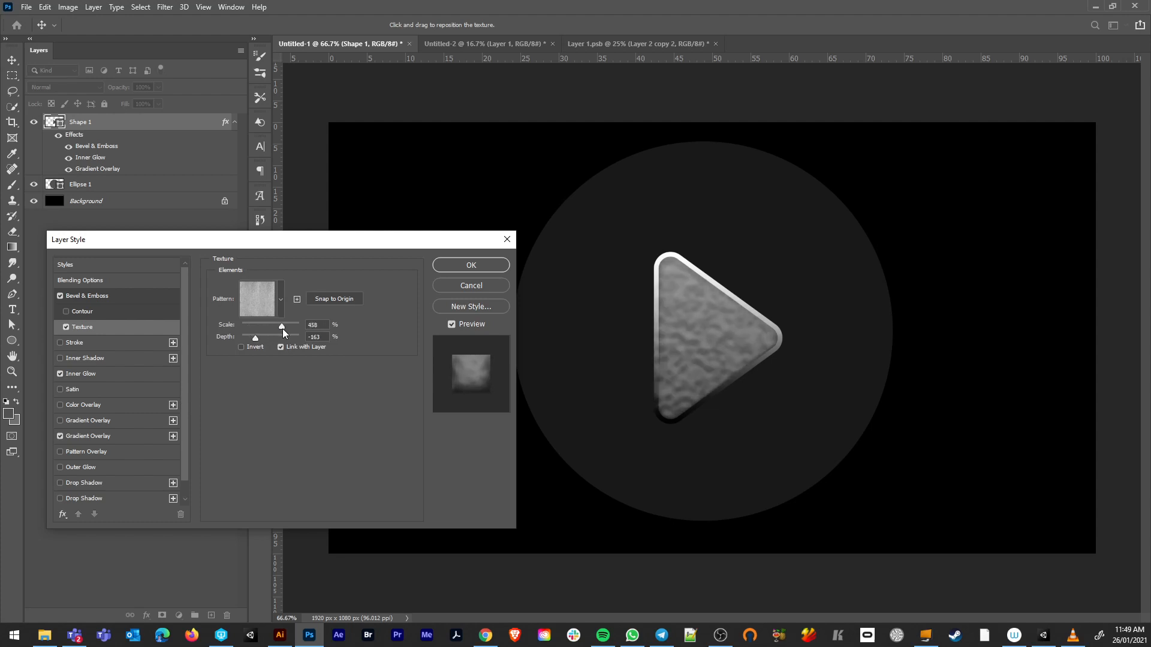
pyautogui.doubleClick(313, 325)
pyautogui.write('2')
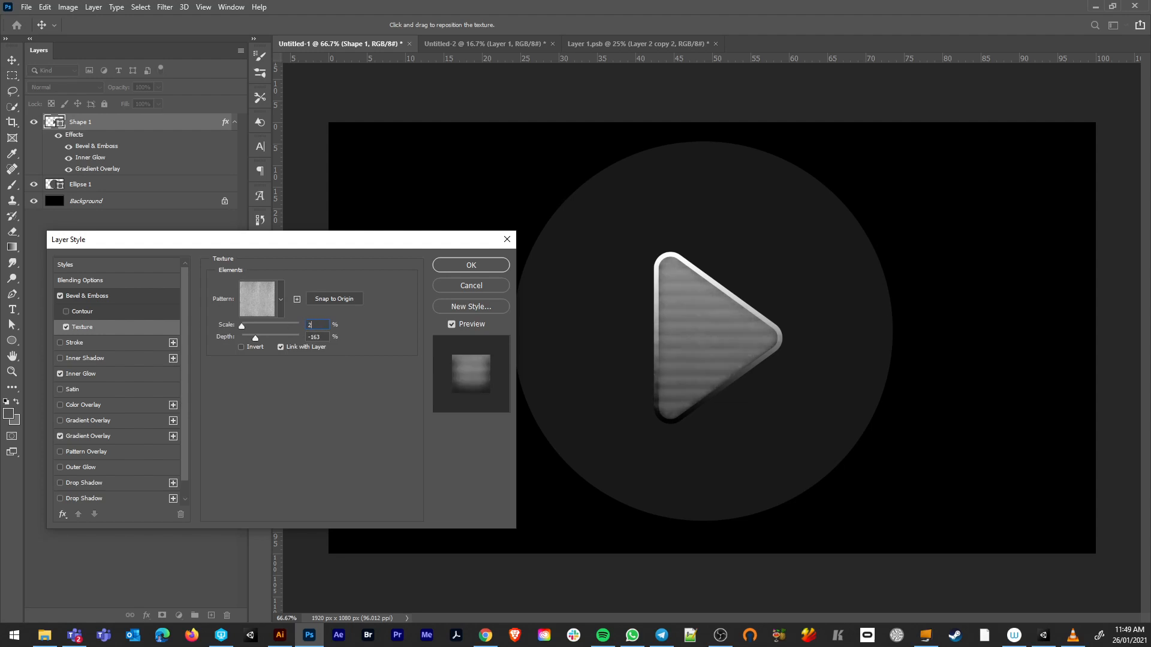
pyautogui.write('100')
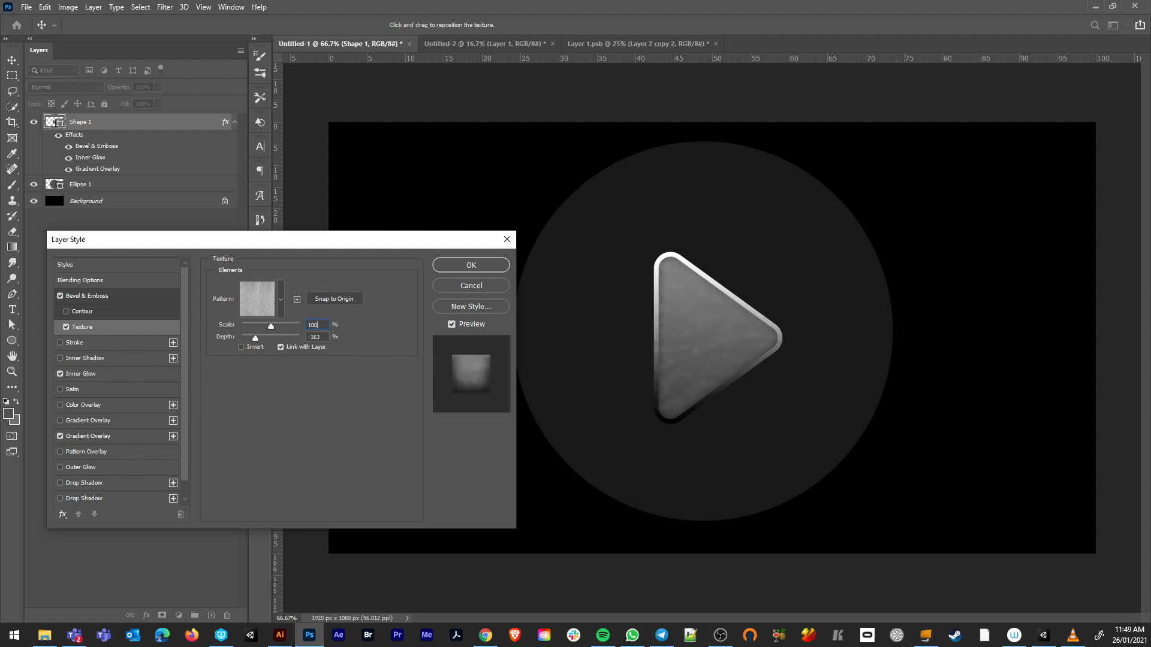
pyautogui.moveTo(257, 337); pyautogui.dragTo(289, 339)
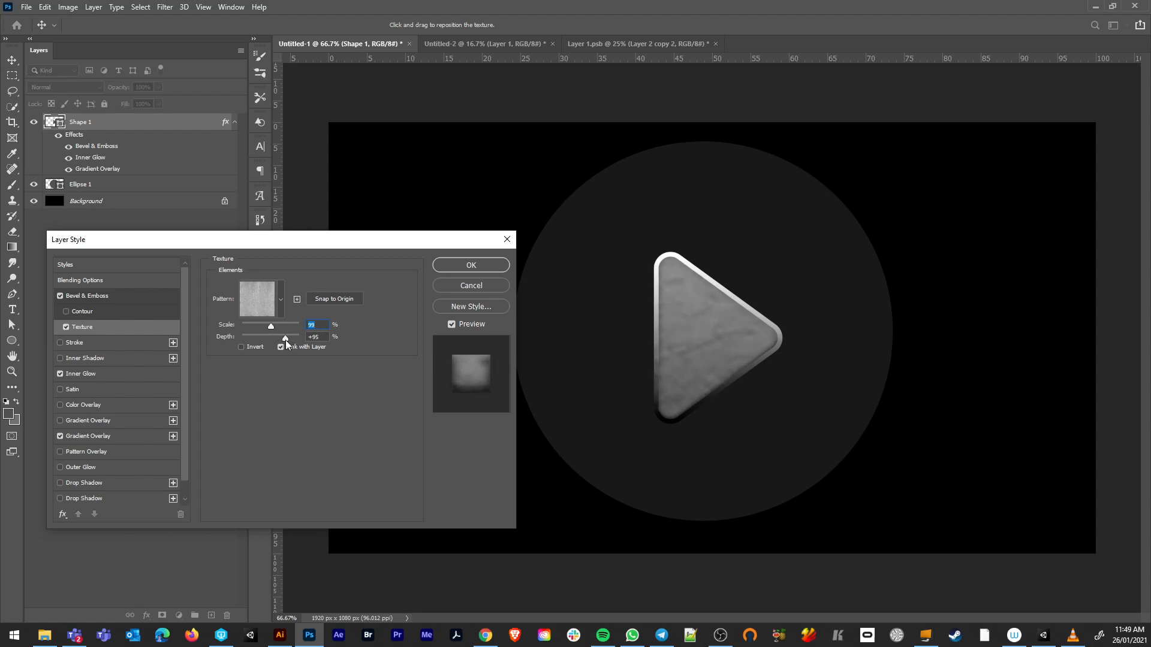
# Set the Bevel & Emboss shadow mode to Normal and raise the shadow and highlight opacities to 100%.
pyautogui.click(145, 297)
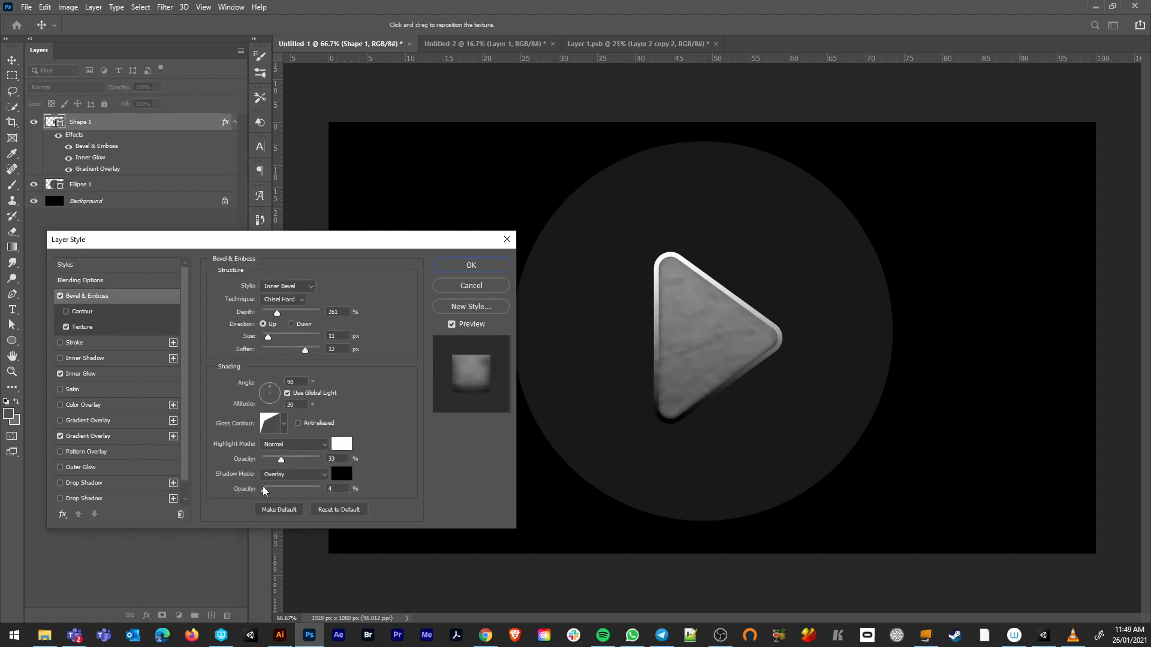
pyautogui.moveTo(264, 489); pyautogui.dragTo(320, 489)
pyautogui.click(324, 474)
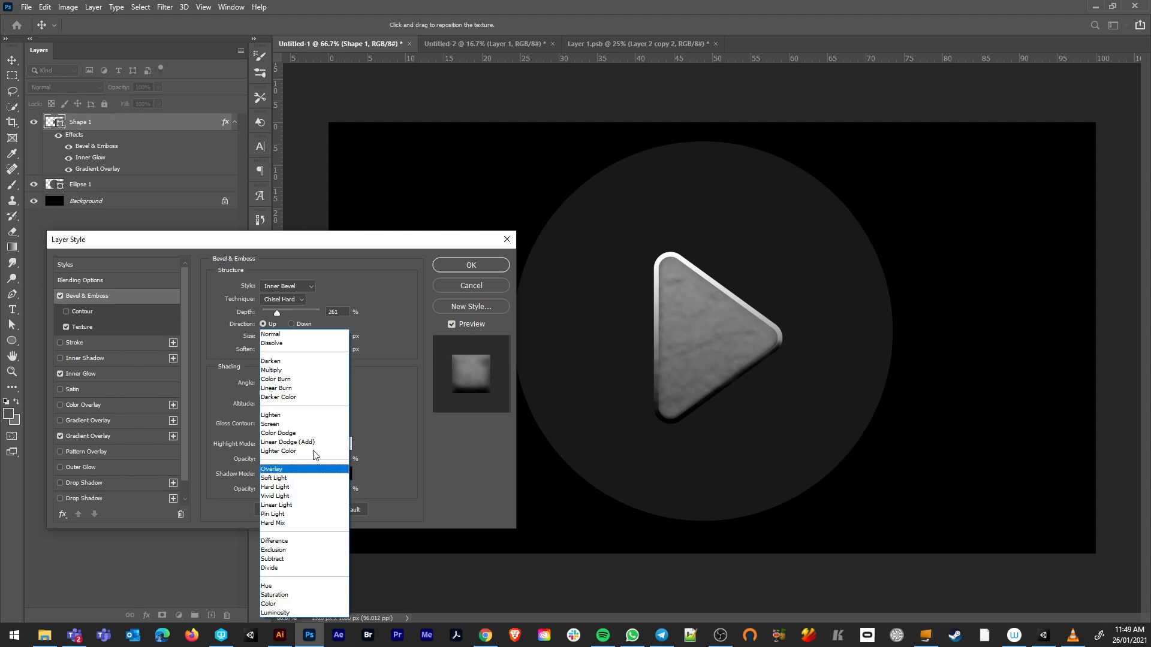
pyautogui.click(298, 341)
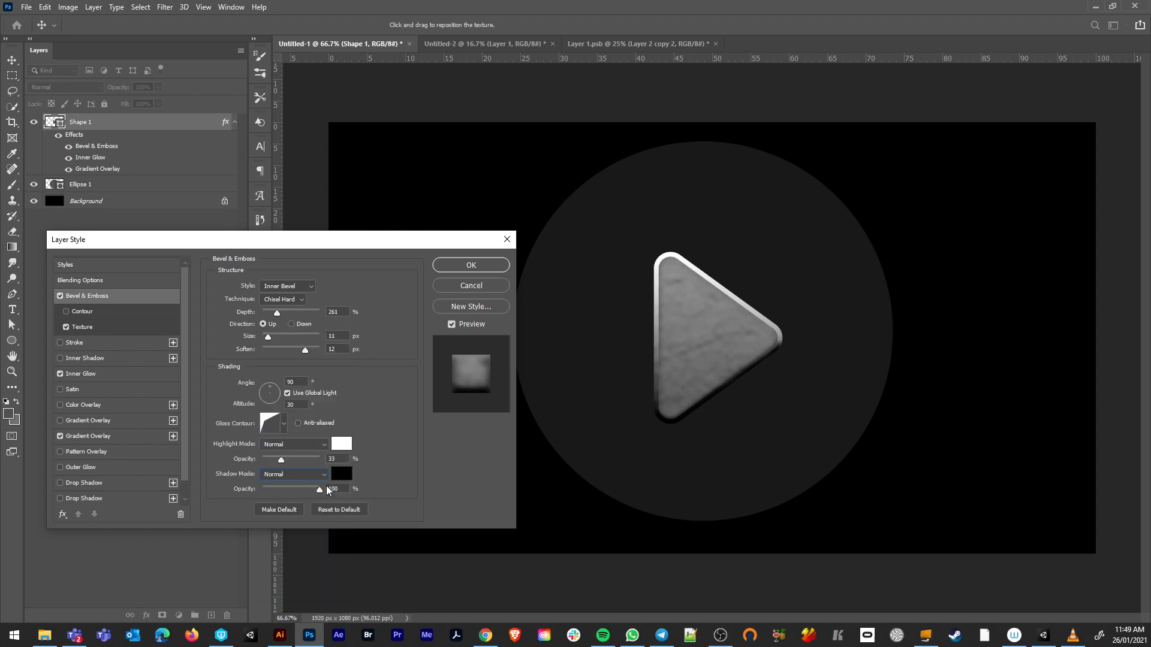
pyautogui.moveTo(281, 460); pyautogui.dragTo(336, 460)
# Set the bevel's size to 7 px, soften to 0 px and depth to about 178%, with highlight opacity 57% and shadow opacity 0%.
pyautogui.moveTo(268, 337)
pyautogui.mouseDown()
pyautogui.moveTo(282, 341)
pyautogui.moveTo(264, 347)
pyautogui.moveTo(296, 354)
pyautogui.moveTo(262, 354)
pyautogui.moveTo(274, 316)
pyautogui.mouseUp()
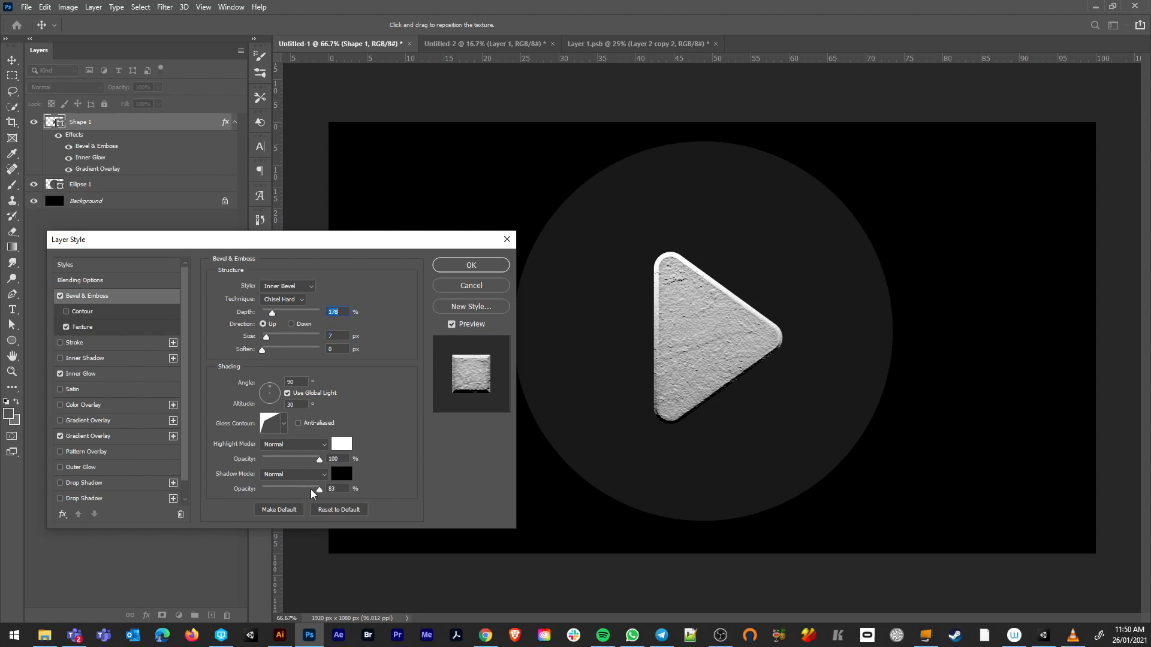
pyautogui.moveTo(312, 493); pyautogui.dragTo(262, 495)
pyautogui.moveTo(319, 460); pyautogui.dragTo(297, 462)
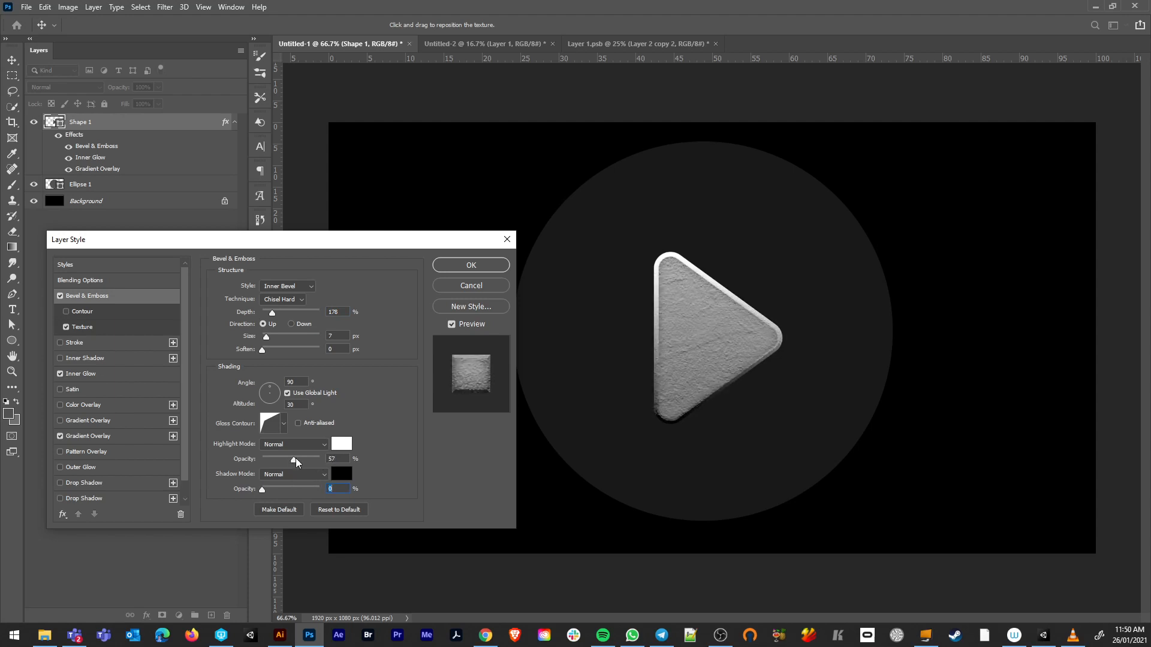
# Try a bevel size of 18 px and depth of 32% on Shape 1, with the texture depth at +36%.
pyautogui.moveTo(267, 337); pyautogui.dragTo(273, 348)
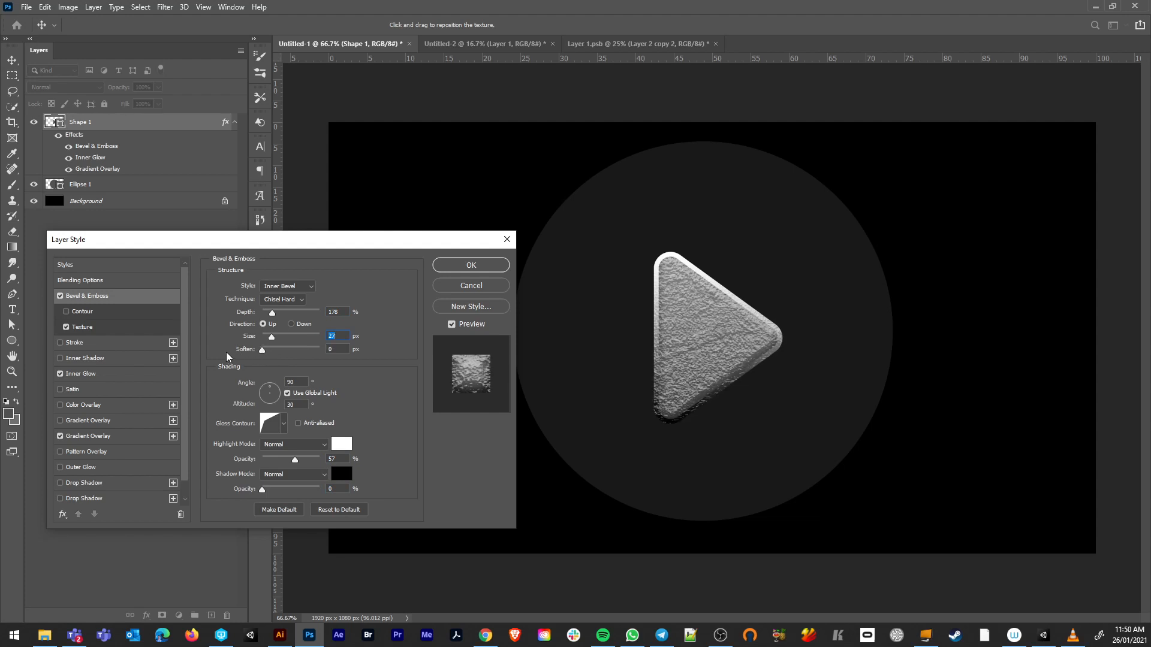
pyautogui.moveTo(272, 312); pyautogui.dragTo(272, 341)
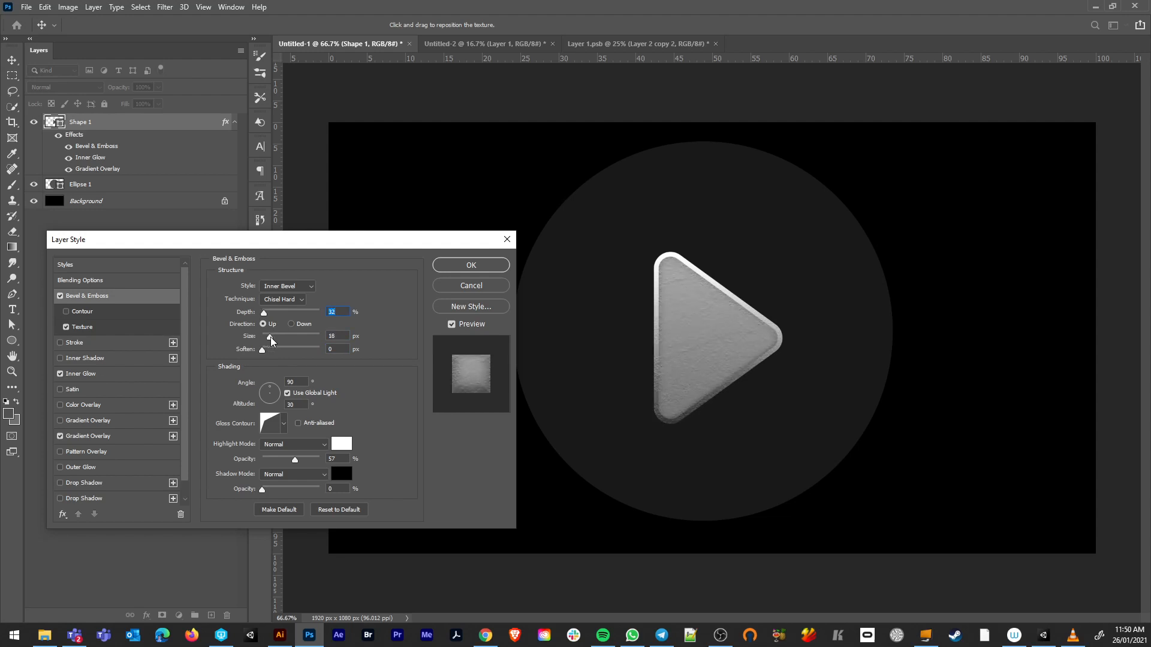
pyautogui.click(105, 328)
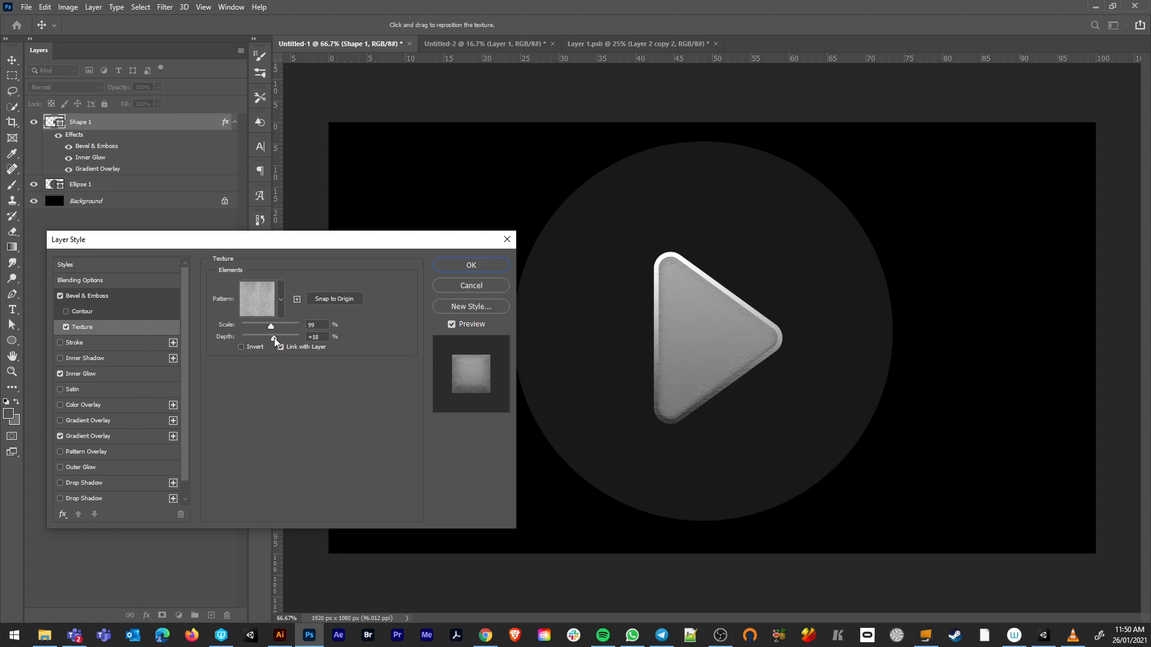
pyautogui.moveTo(275, 337); pyautogui.dragTo(273, 329)
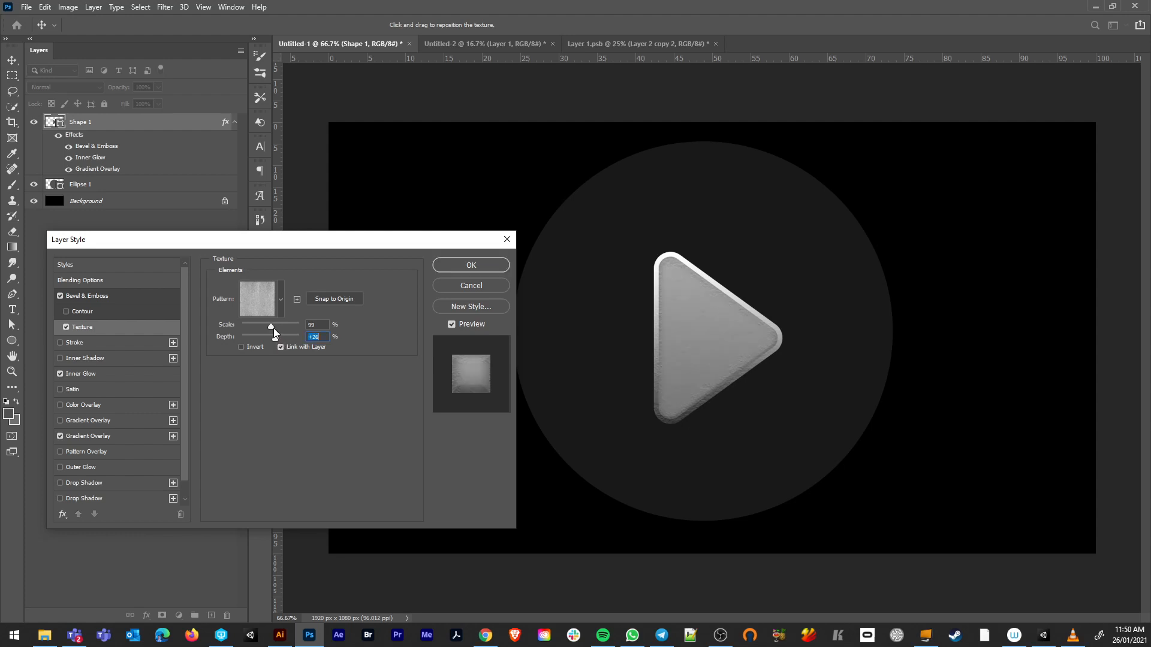
# Try a bevel with 188% depth, 13 px size and 0 px soften, using 40% highlight and 100% shadow opacity.
pyautogui.click(108, 296)
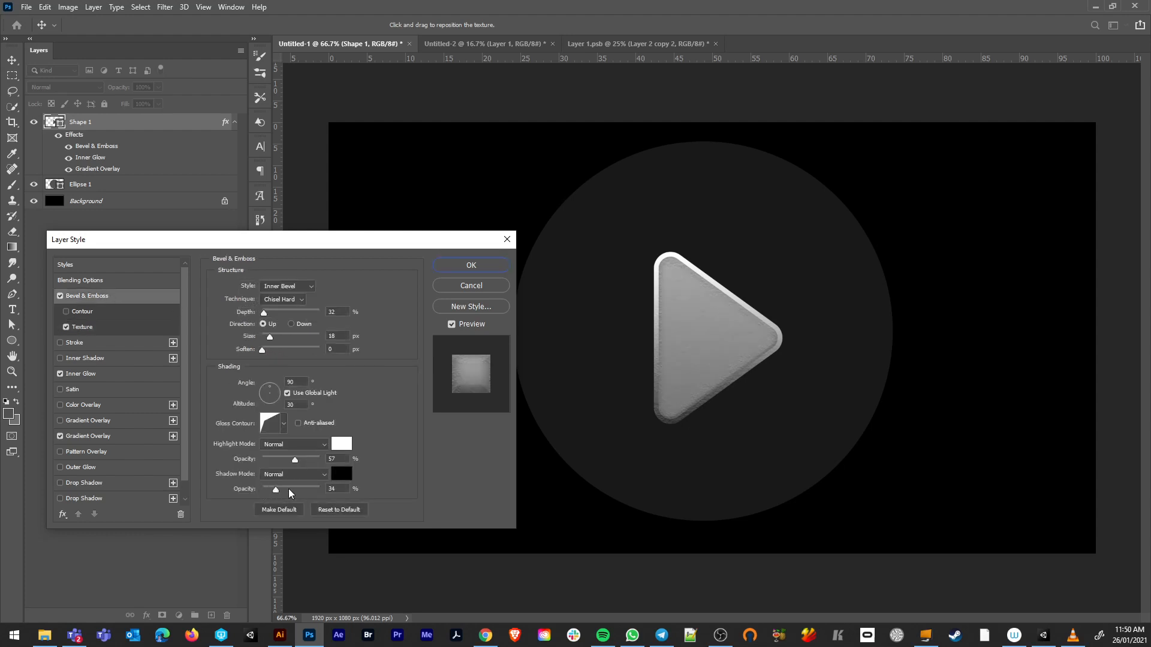
pyautogui.moveTo(289, 492); pyautogui.dragTo(398, 496)
pyautogui.moveTo(290, 465); pyautogui.dragTo(293, 464)
pyautogui.moveTo(263, 350)
pyautogui.mouseDown()
pyautogui.moveTo(277, 354)
pyautogui.moveTo(280, 338)
pyautogui.moveTo(252, 337)
pyautogui.moveTo(243, 353)
pyautogui.mouseUp()
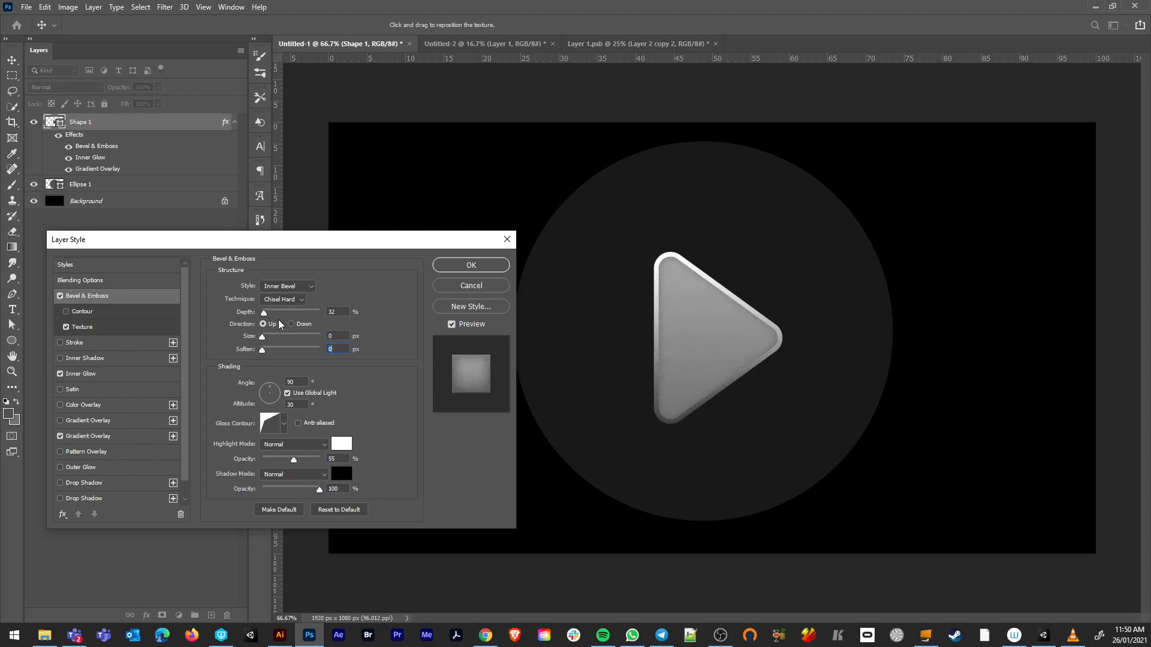
pyautogui.moveTo(263, 312); pyautogui.dragTo(274, 313)
pyautogui.moveTo(290, 459)
pyautogui.mouseDown()
pyautogui.moveTo(306, 459)
pyautogui.moveTo(311, 490)
pyautogui.moveTo(287, 459)
pyautogui.mouseUp()
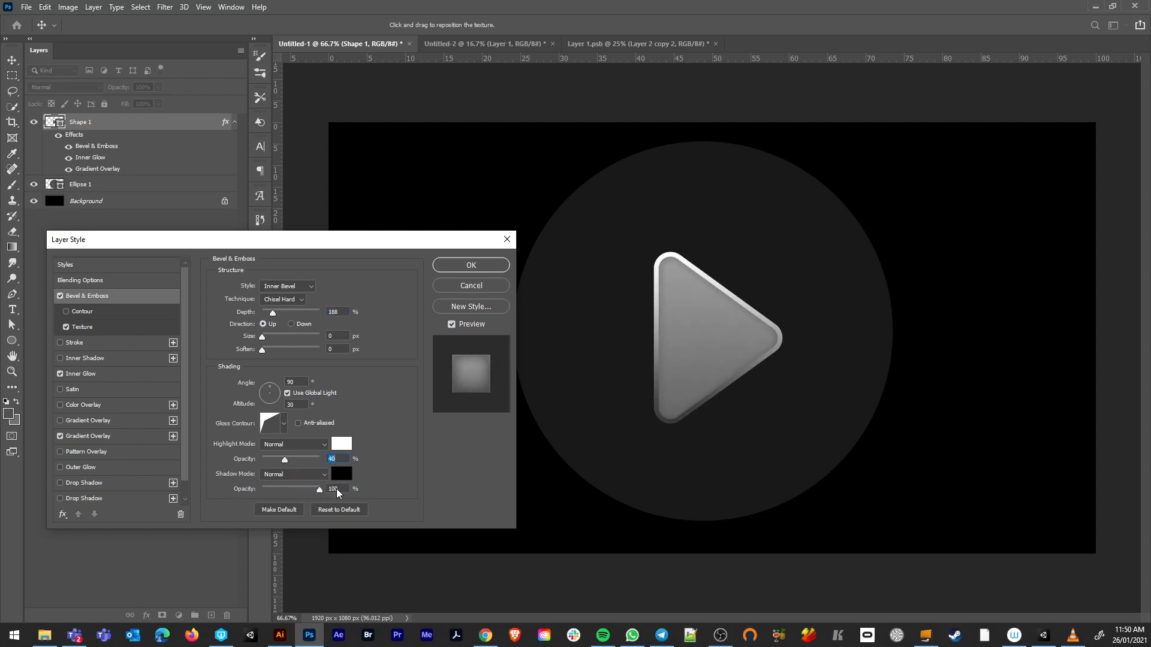
pyautogui.moveTo(262, 349); pyautogui.dragTo(269, 339)
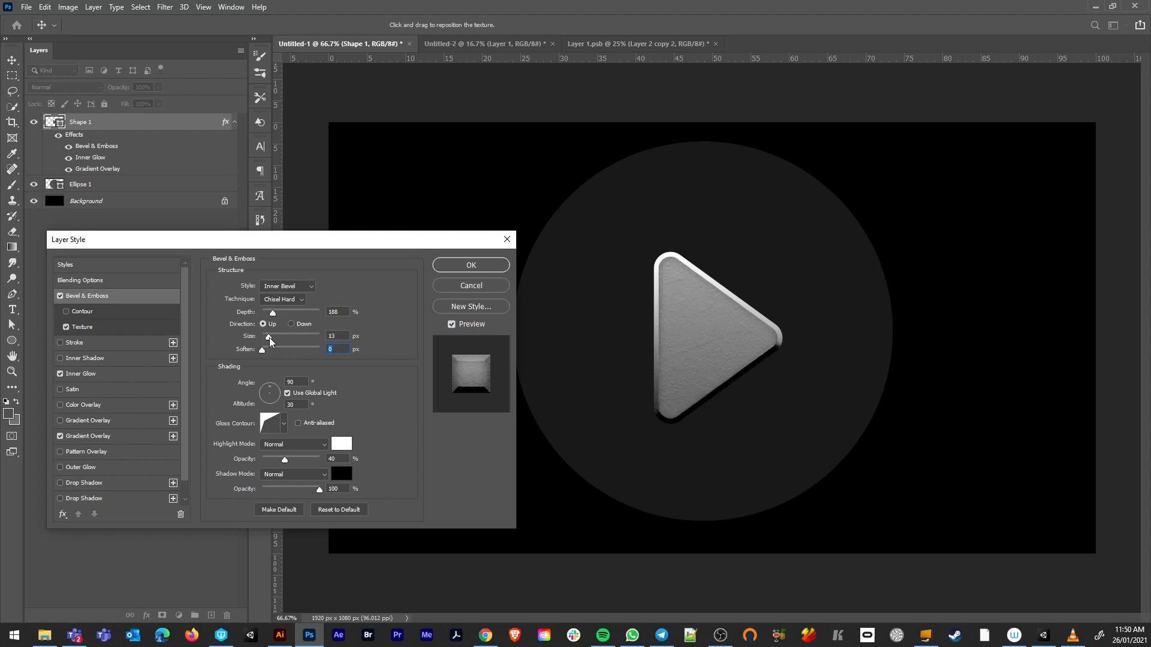
# Turn off Bevel & Emboss on Shape 1 and apply the layer style.
pyautogui.click(60, 296)
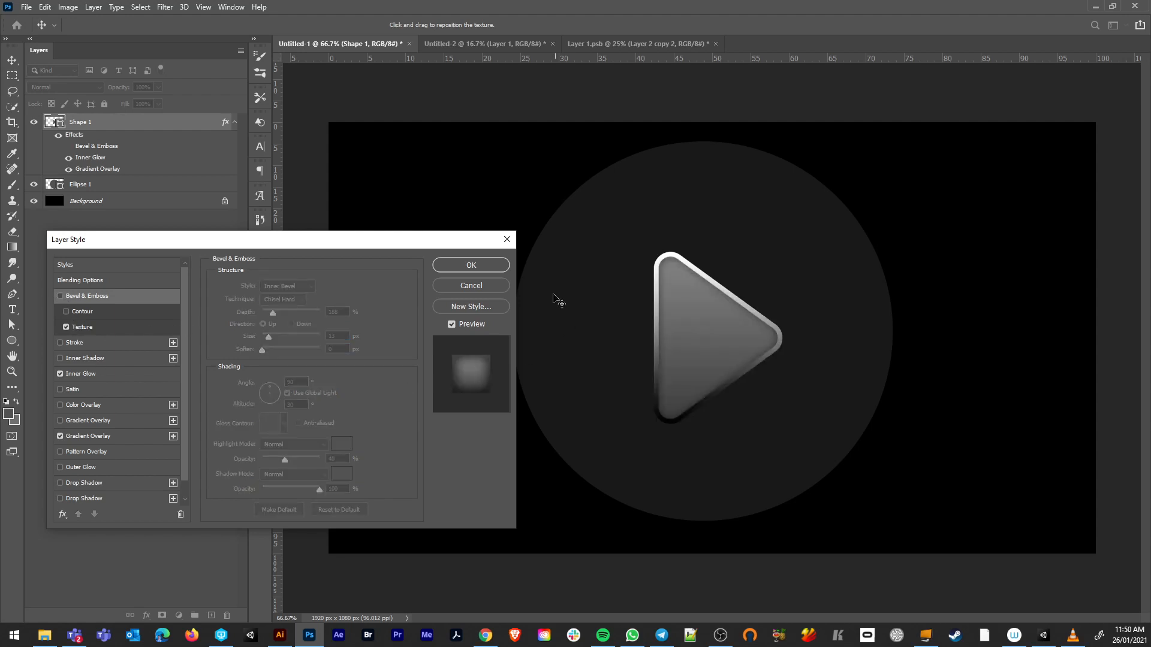
pyautogui.click(490, 267)
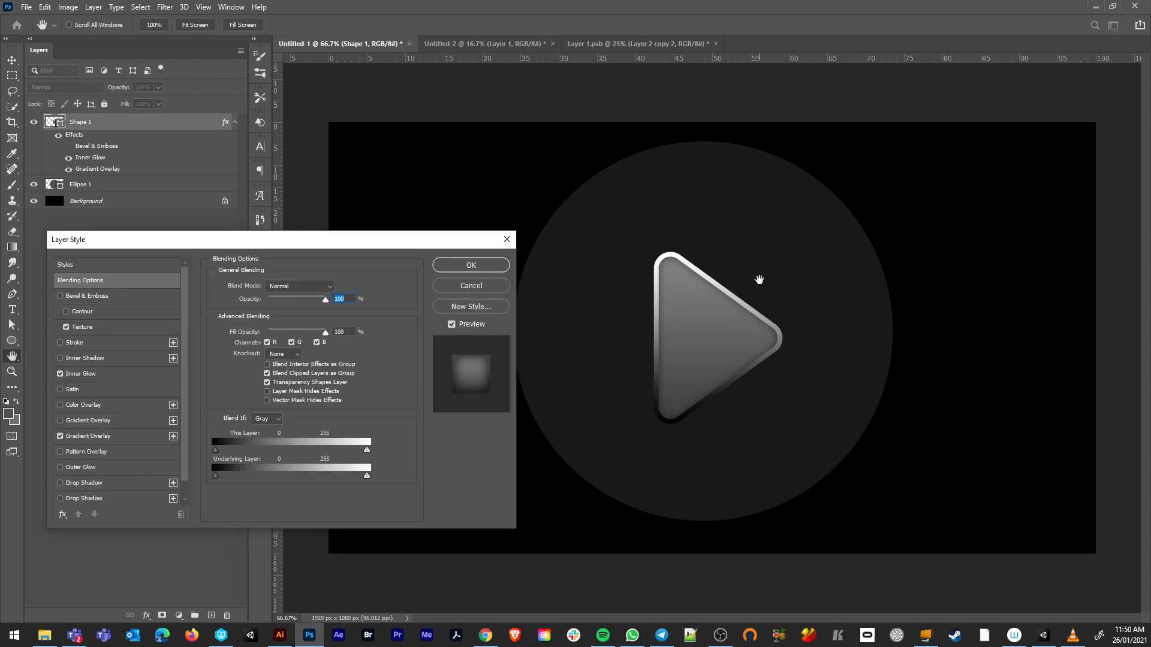
pyautogui.click(486, 286)
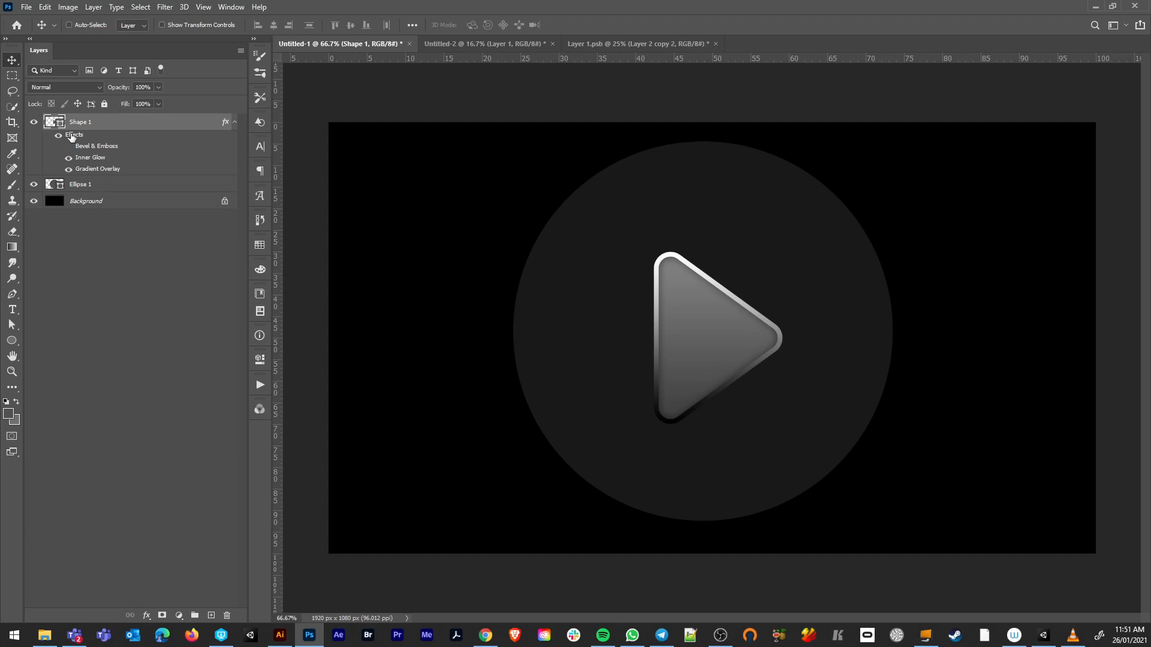
# Copy Shape 1's layer effects onto Ellipse 1 and set the ellipse's fill color to a6a6a6.
pyautogui.moveTo(73, 137); pyautogui.dragTo(78, 191)
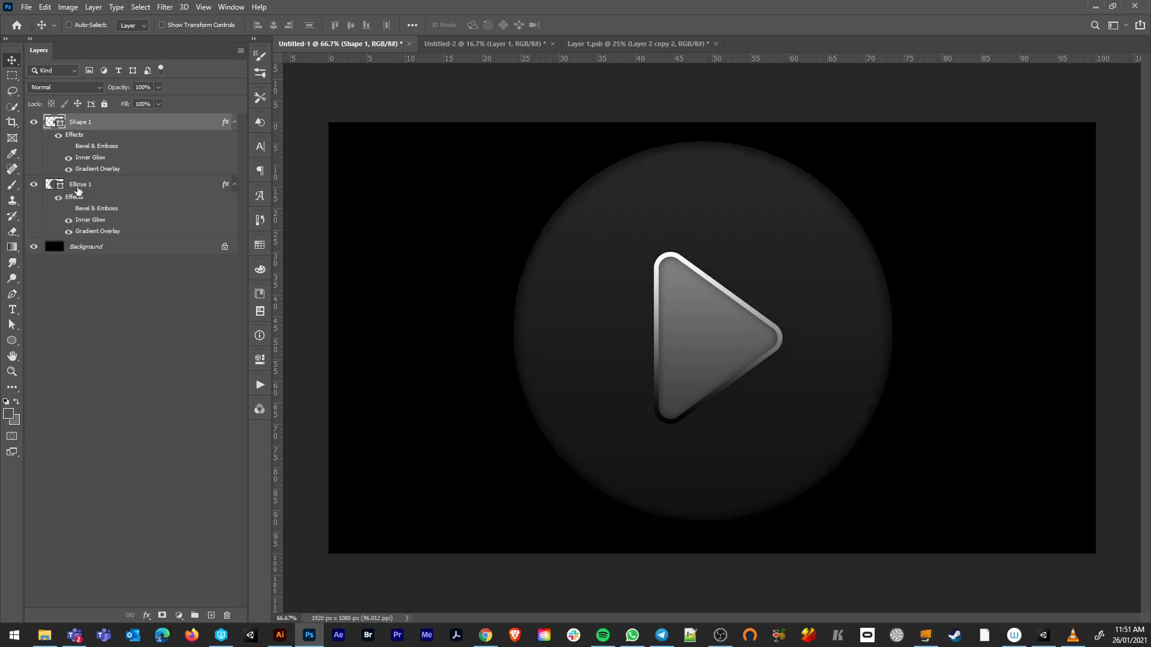
pyautogui.doubleClick(54, 184)
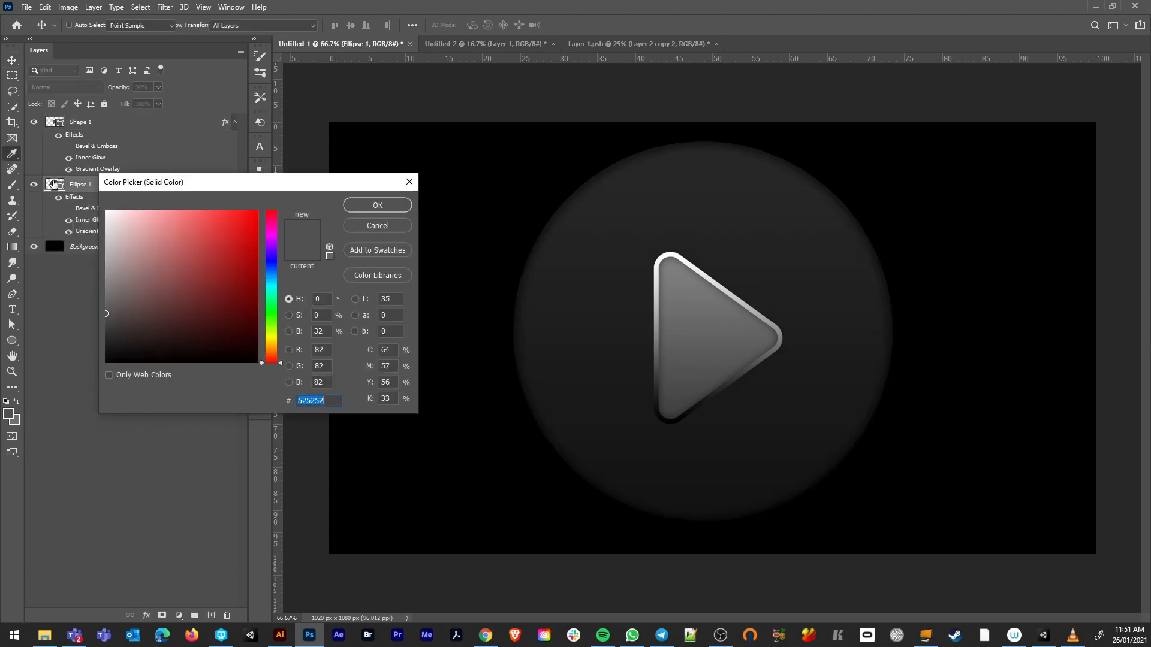
pyautogui.moveTo(125, 272); pyautogui.dragTo(65, 262)
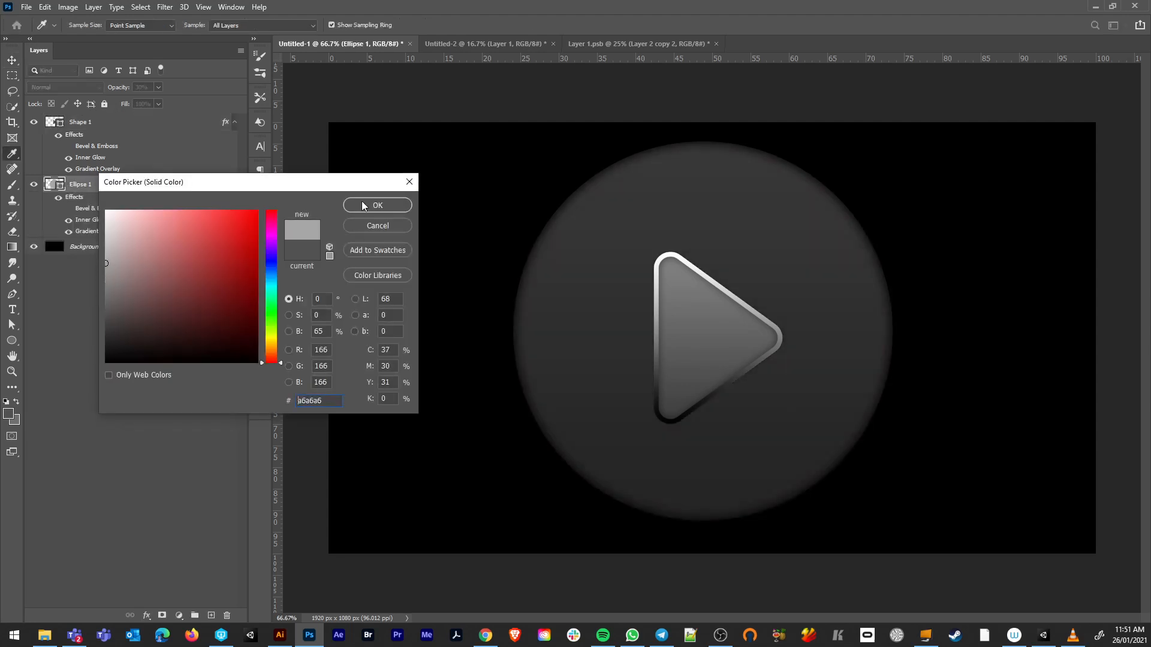
pyautogui.click(364, 205)
# Raise Ellipse 1's opacity to 100% and fill it with a gray sampled from inside the play triangle.
pyautogui.moveTo(159, 87); pyautogui.dragTo(276, 104)
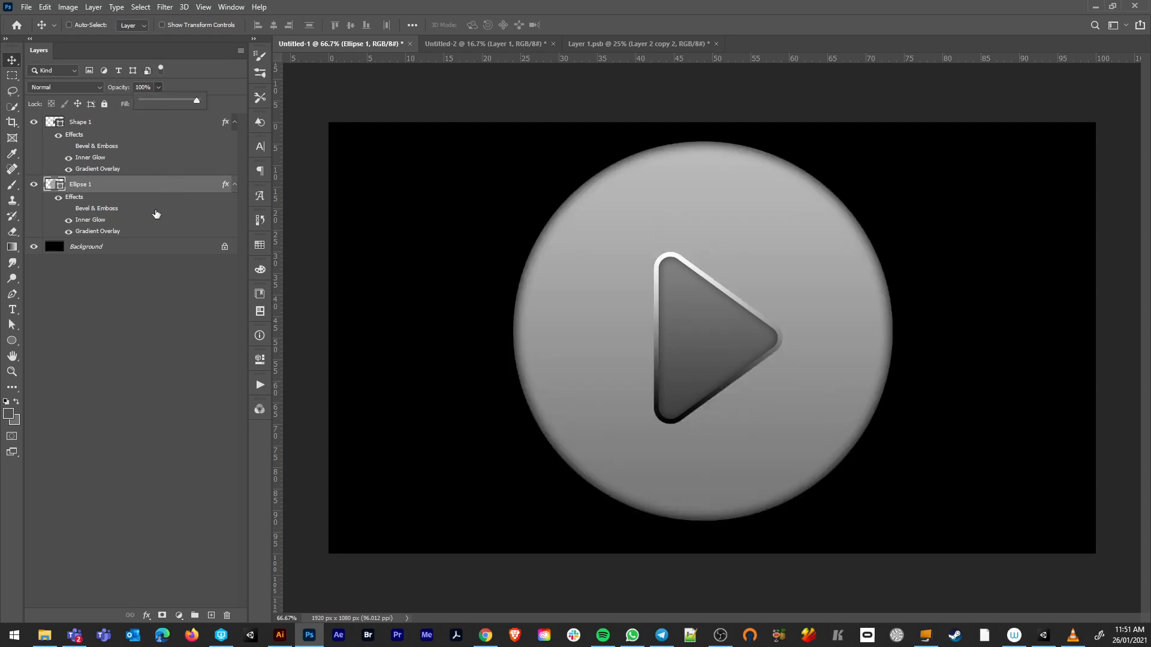
pyautogui.doubleClick(60, 187)
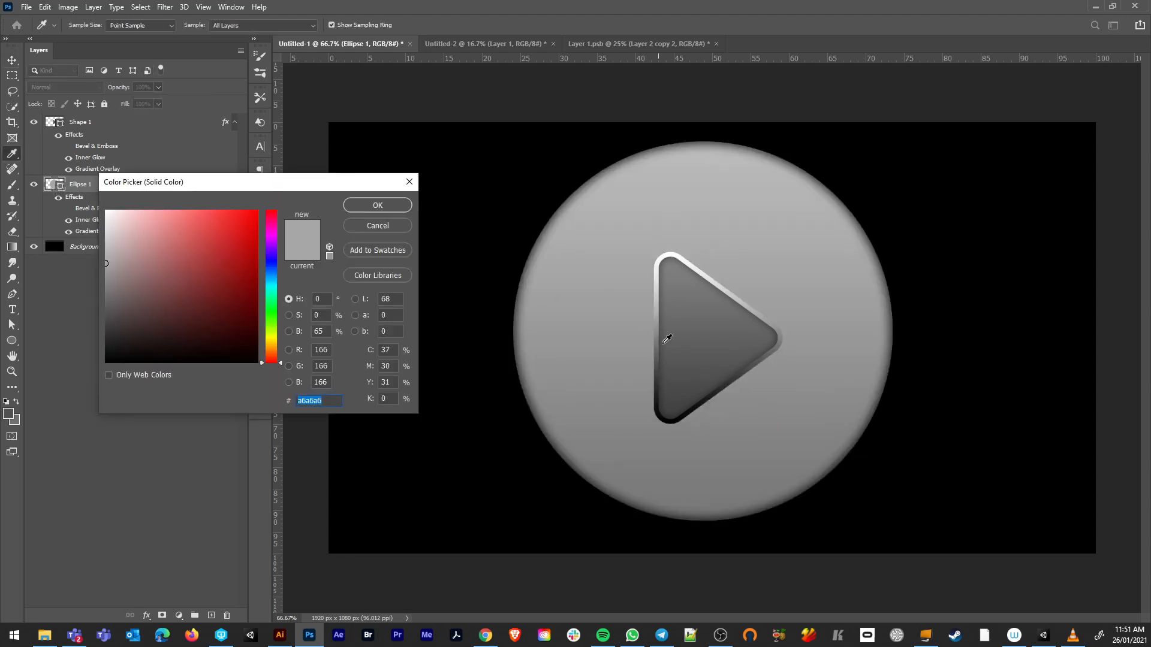
pyautogui.click(690, 347)
pyautogui.click(356, 206)
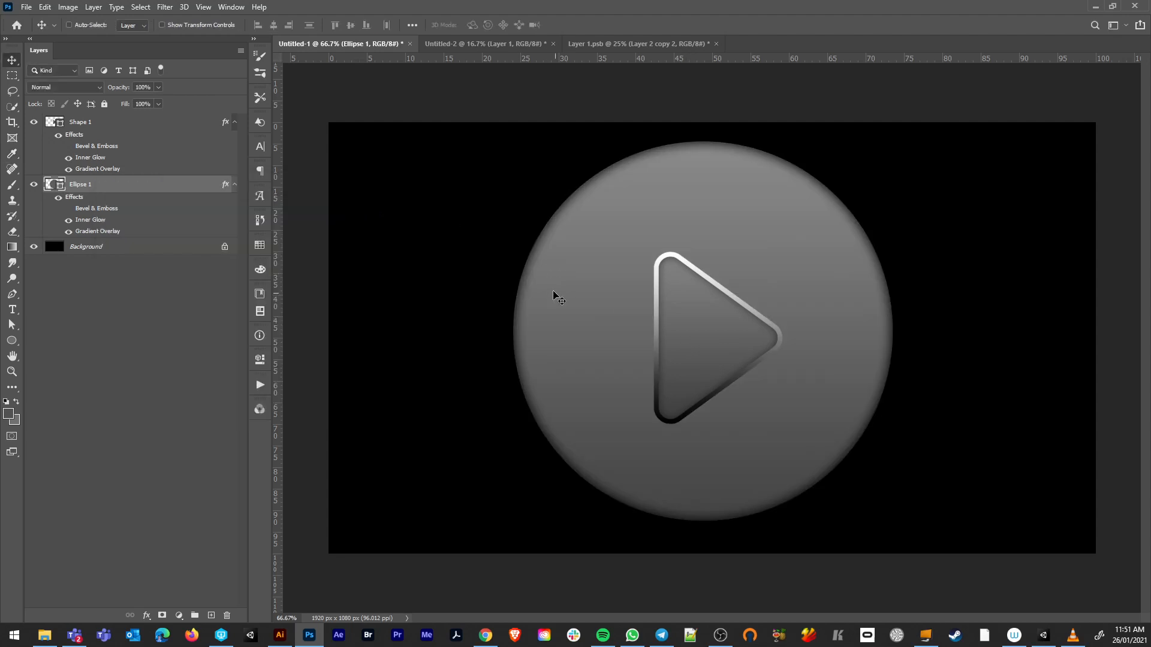
pyautogui.doubleClick(151, 187)
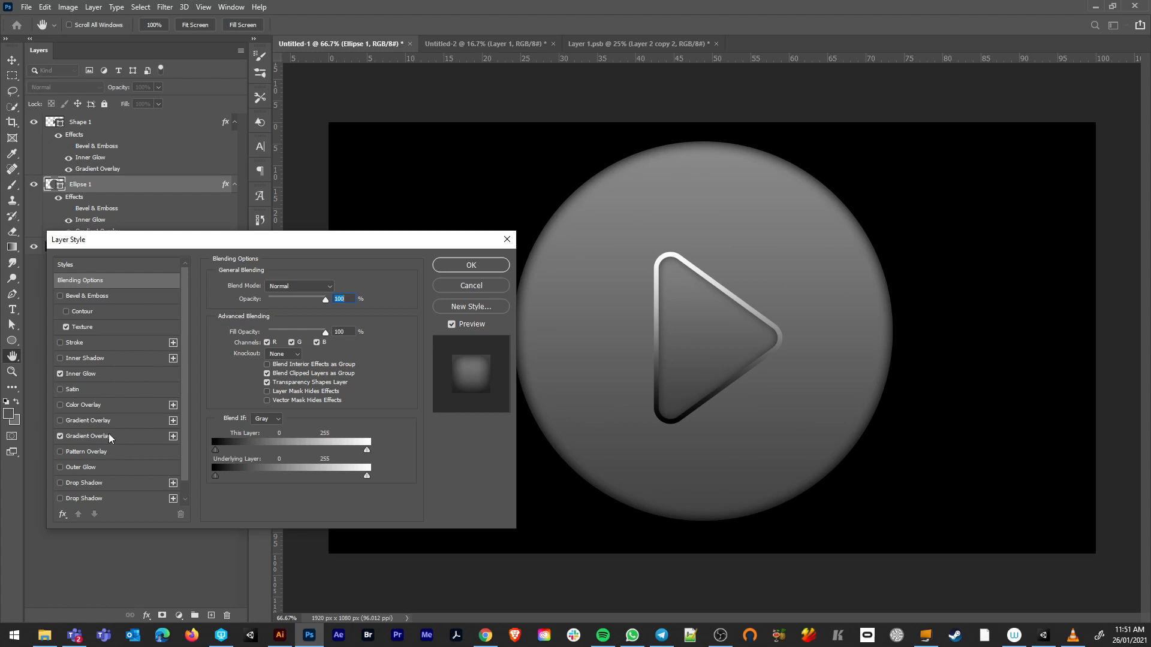
pyautogui.click(471, 265)
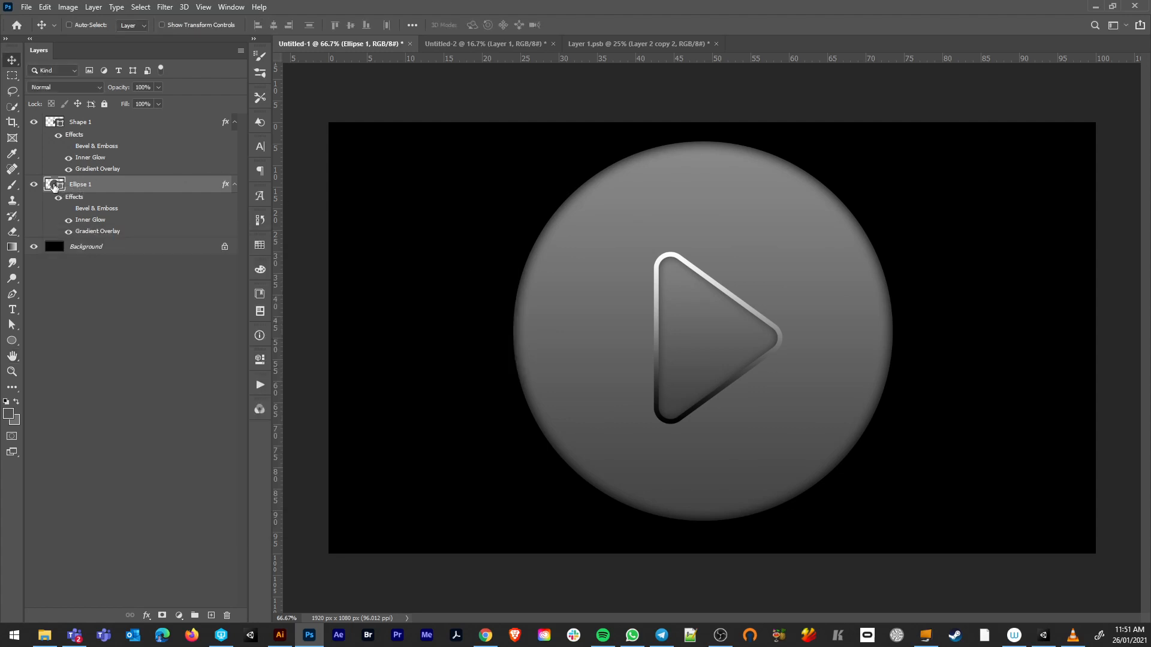
pyautogui.doubleClick(54, 185)
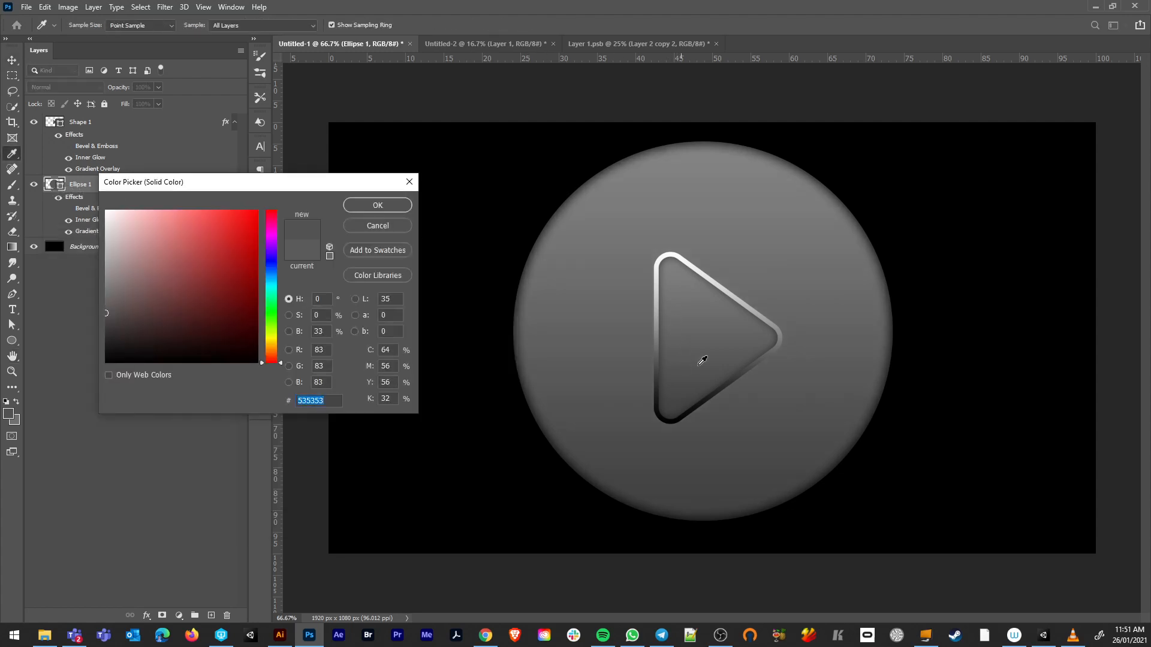
pyautogui.click(605, 450)
pyautogui.click(773, 492)
pyautogui.click(775, 492)
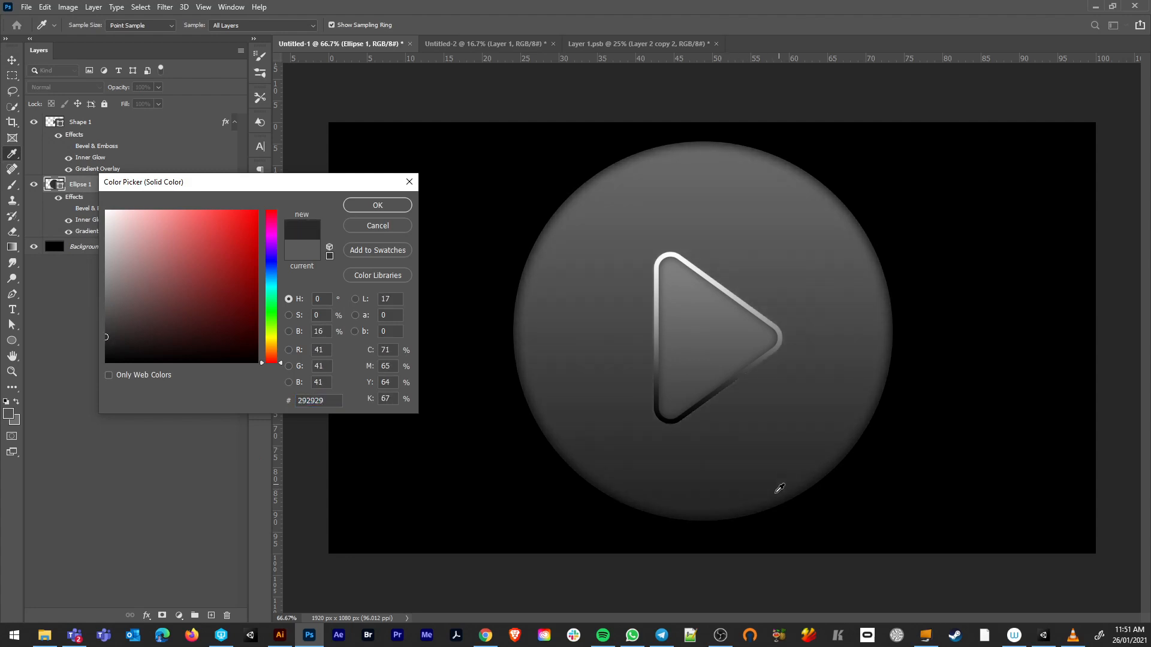
pyautogui.click(732, 488)
pyautogui.click(747, 437)
pyautogui.click(783, 394)
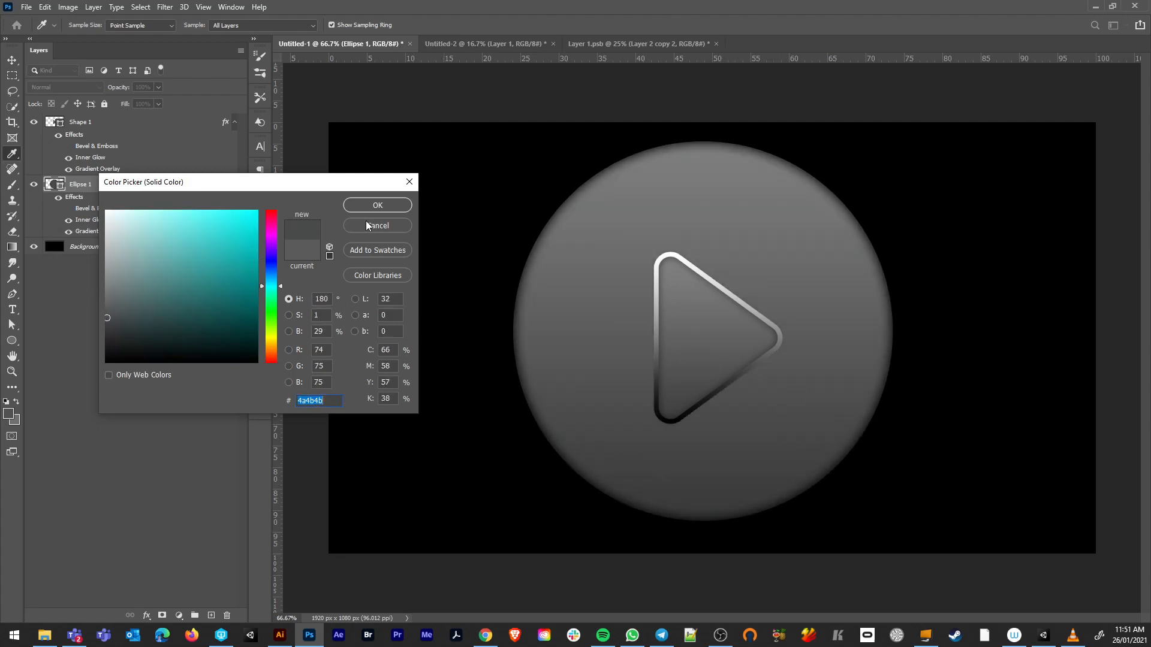
pyautogui.click(368, 225)
# Try a drop shadow on Shape 1 and toggle the layer's visibility to compare the button with and without the triangle.
pyautogui.click(34, 122)
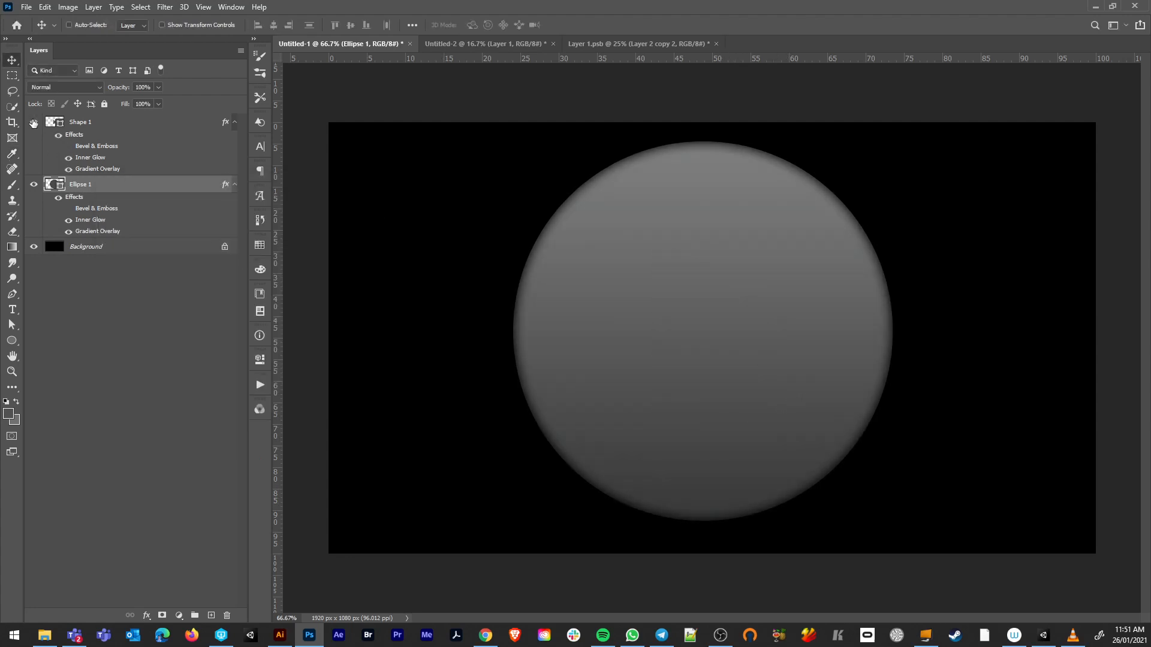
pyautogui.click(33, 122)
pyautogui.doubleClick(124, 127)
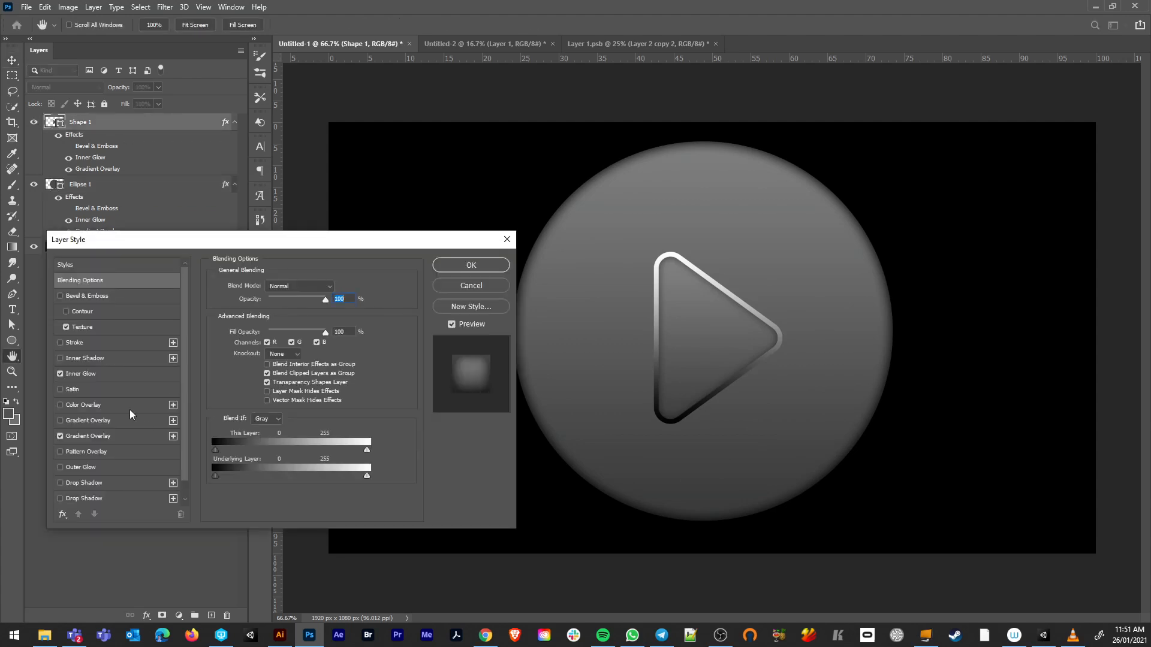
pyautogui.click(60, 499)
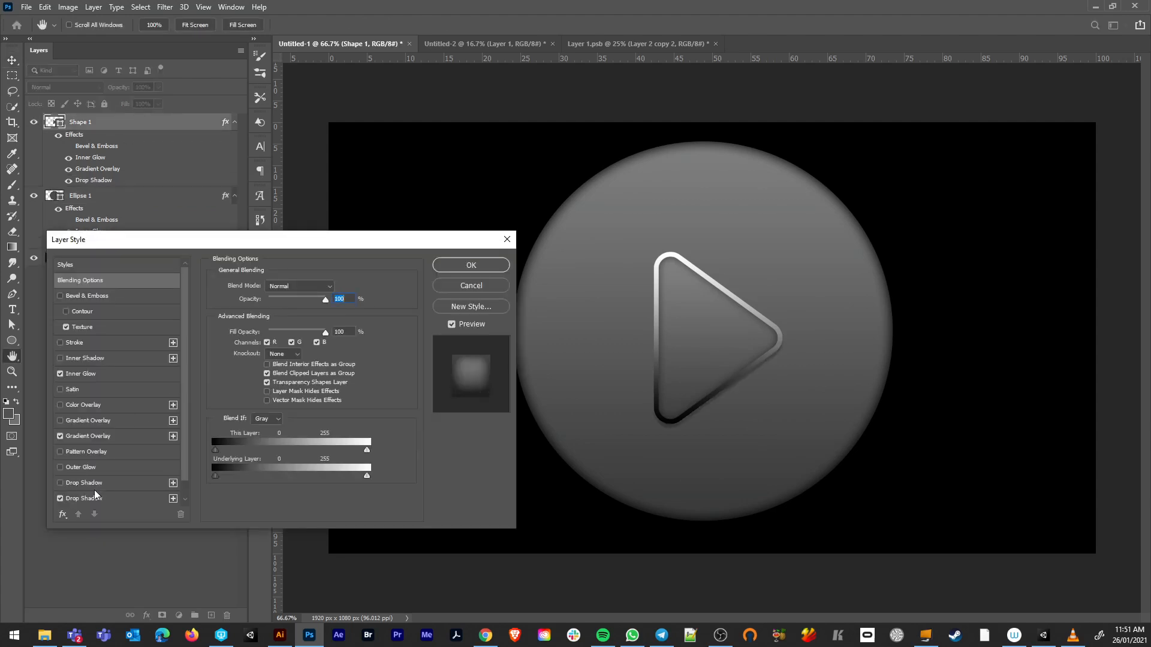
pyautogui.click(61, 499)
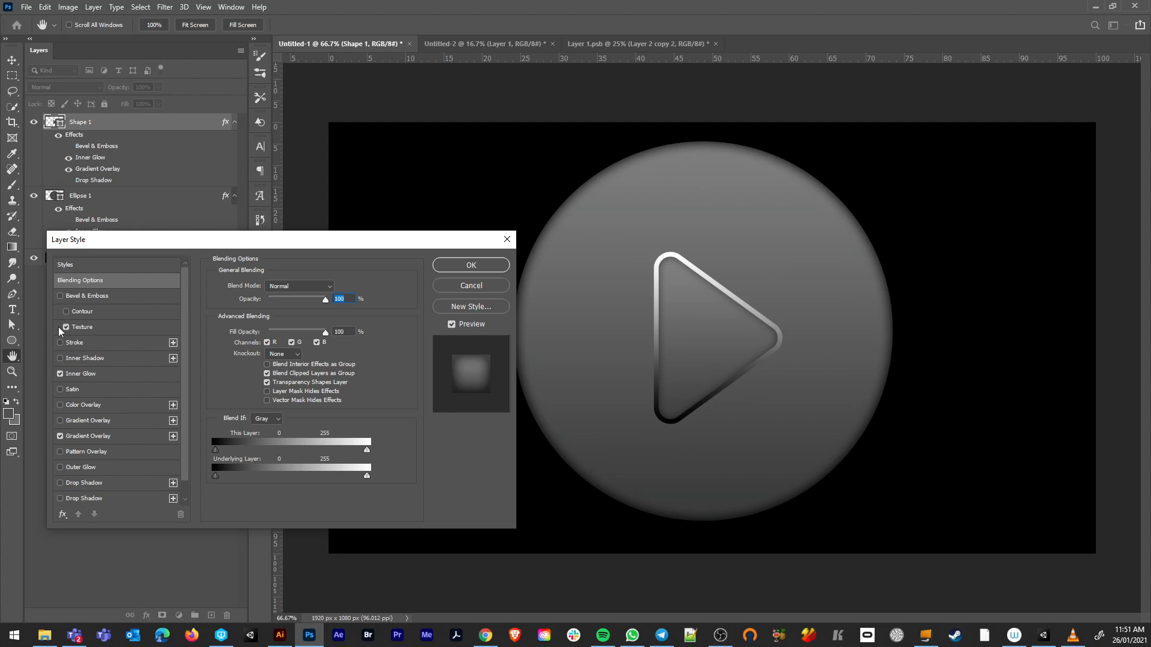
pyautogui.click(454, 267)
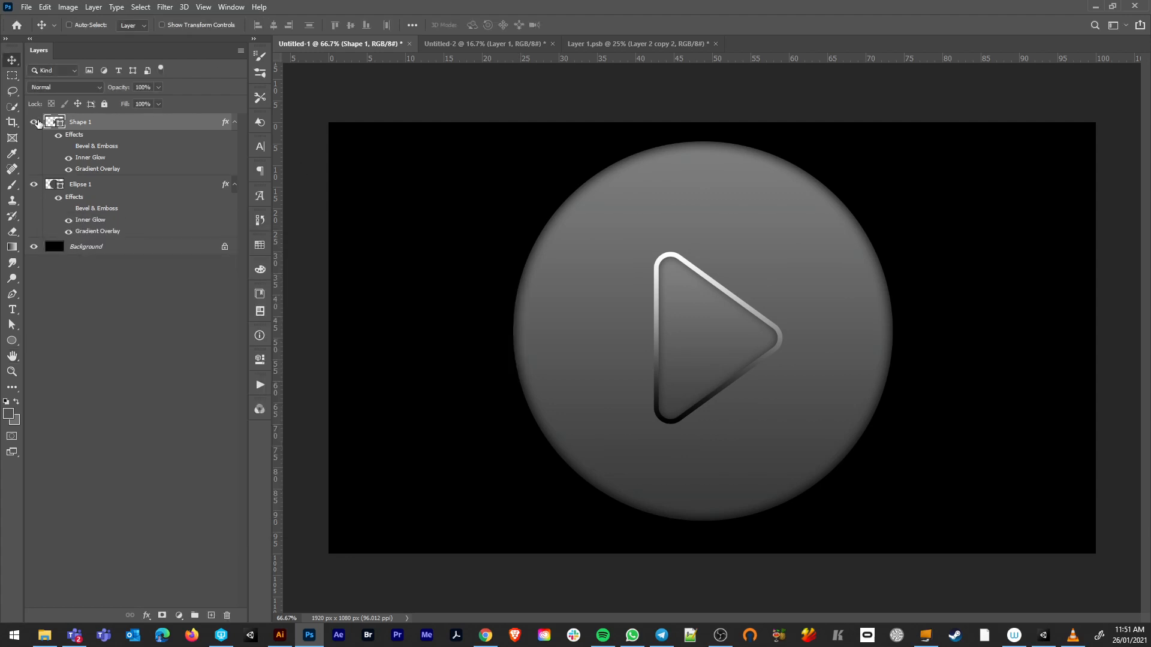
pyautogui.click(34, 123)
pyautogui.click(34, 123)
# Add a black outside stroke about 9 px wide to Shape 1 at 100% opacity.
pyautogui.doubleClick(151, 124)
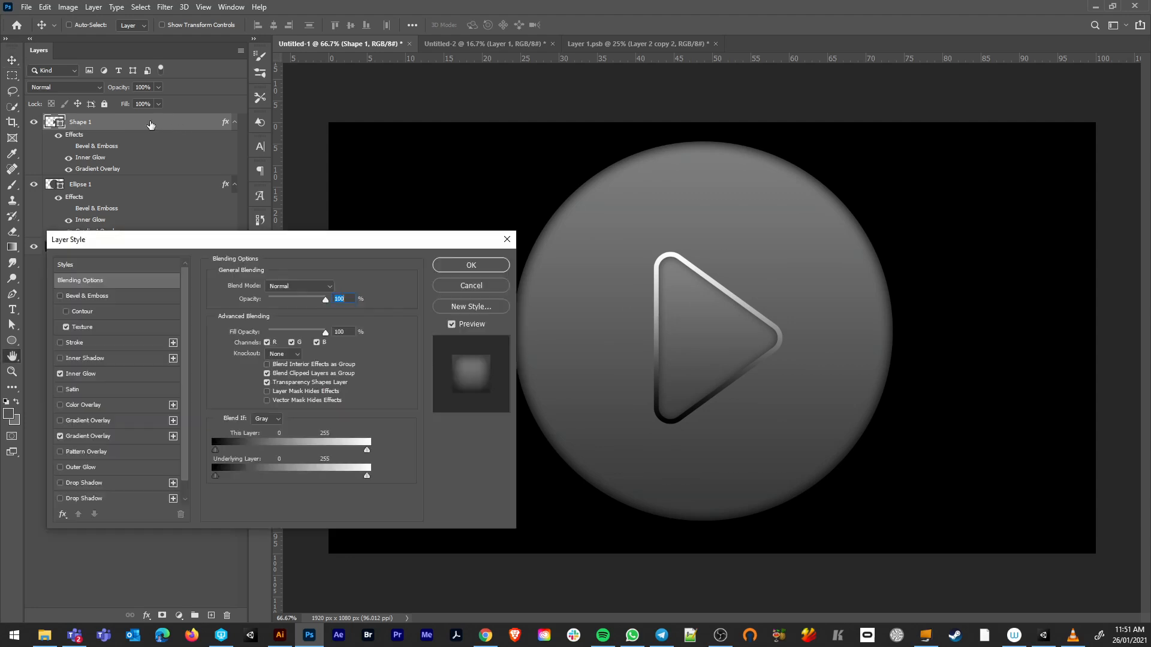
pyautogui.click(74, 342)
pyautogui.moveTo(264, 286); pyautogui.dragTo(264, 284)
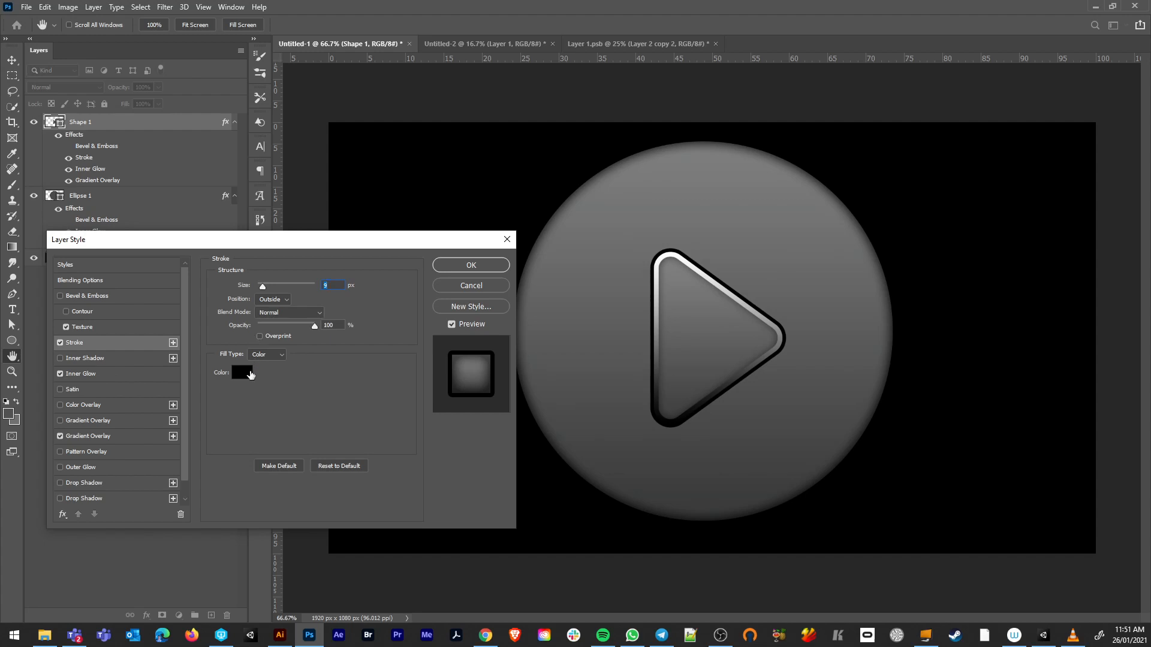
# Give the play triangle's Stroke effect a reversed linear gradient fill at 22% opacity, fine-tune its size and apply the layer style.
pyautogui.click(267, 354)
pyautogui.click(271, 373)
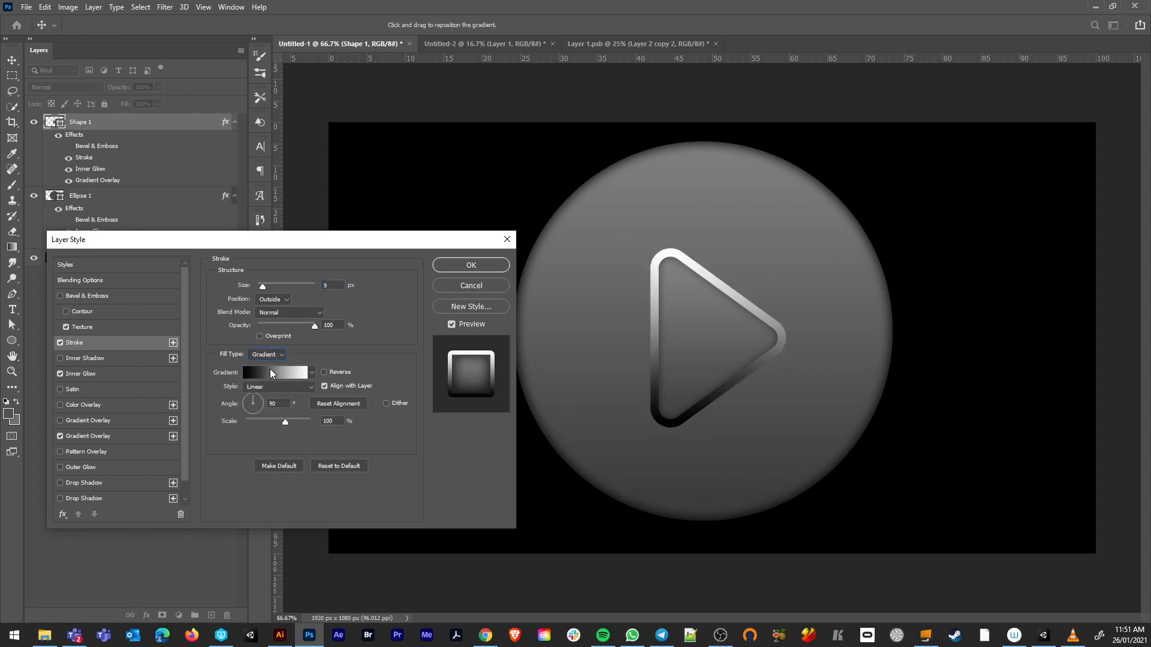
pyautogui.click(324, 372)
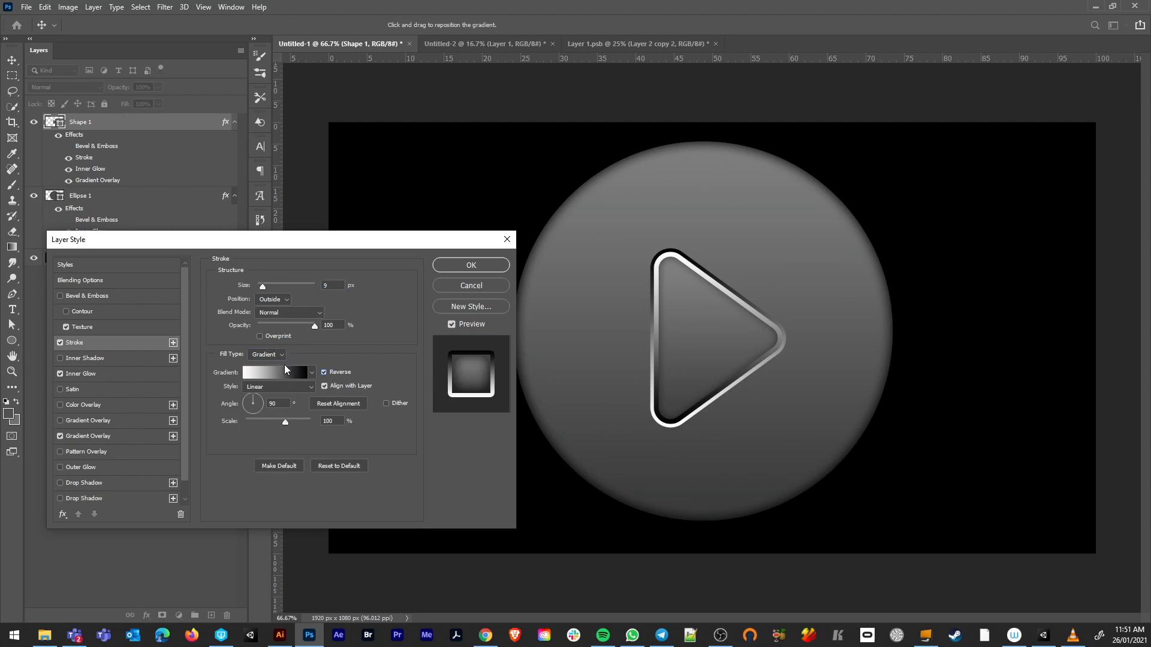
pyautogui.moveTo(307, 332); pyautogui.dragTo(271, 326)
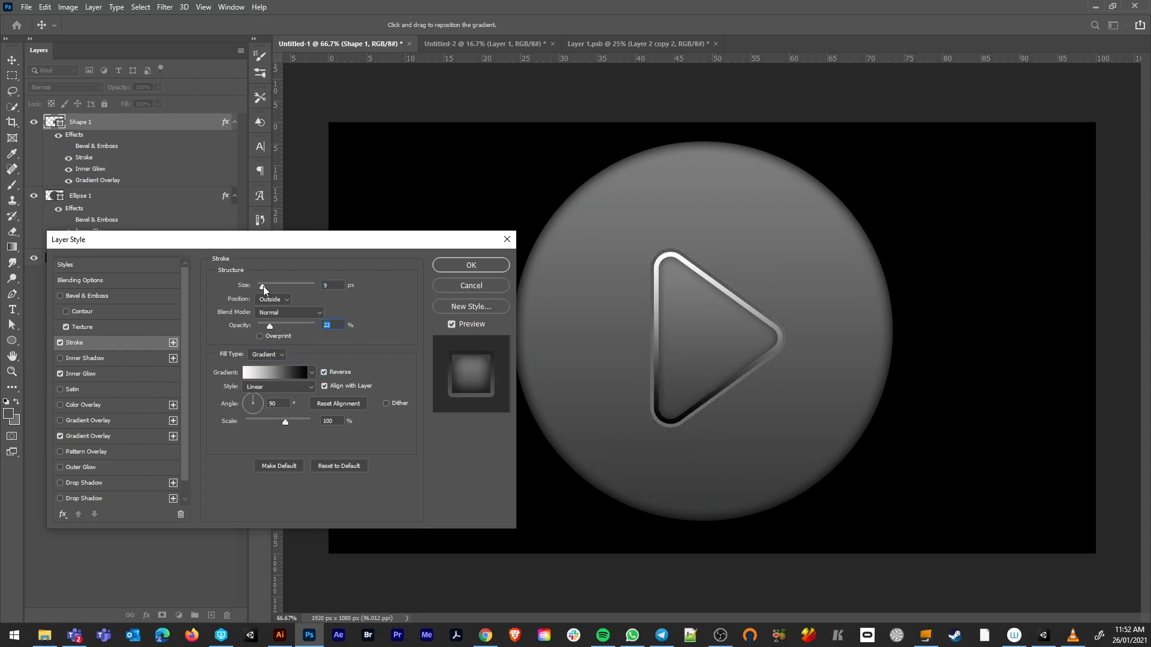
pyautogui.moveTo(263, 287); pyautogui.dragTo(262, 289)
pyautogui.click(477, 266)
# Set the triangle shape's own outline width to 7 px and compare the design with the shape hidden and shown.
pyautogui.press('p')
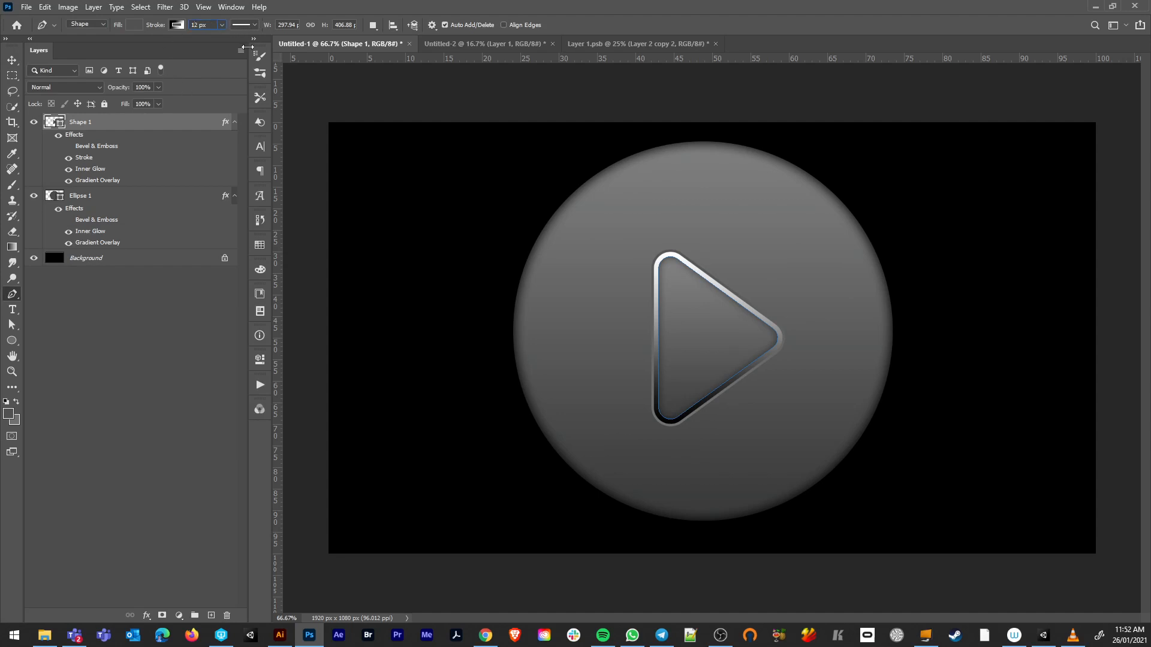
pyautogui.press('Down')
pyautogui.press('Down')
pyautogui.press('Down')
pyautogui.press('Return')
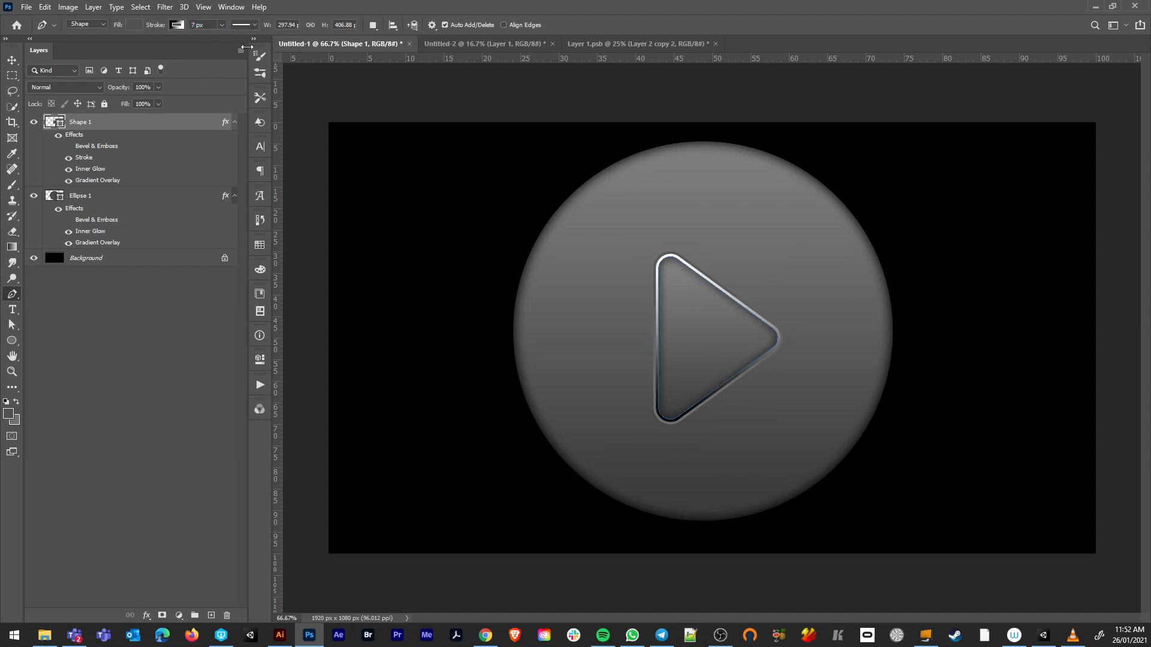
pyautogui.click(35, 123)
pyautogui.click(34, 123)
pyautogui.doubleClick(125, 127)
pyautogui.click(455, 286)
# Recolour the triangle outline's gradient to run from a lighter grey at its start to dark grey #272727 at its end.
pyautogui.click(177, 24)
pyautogui.doubleClick(100, 185)
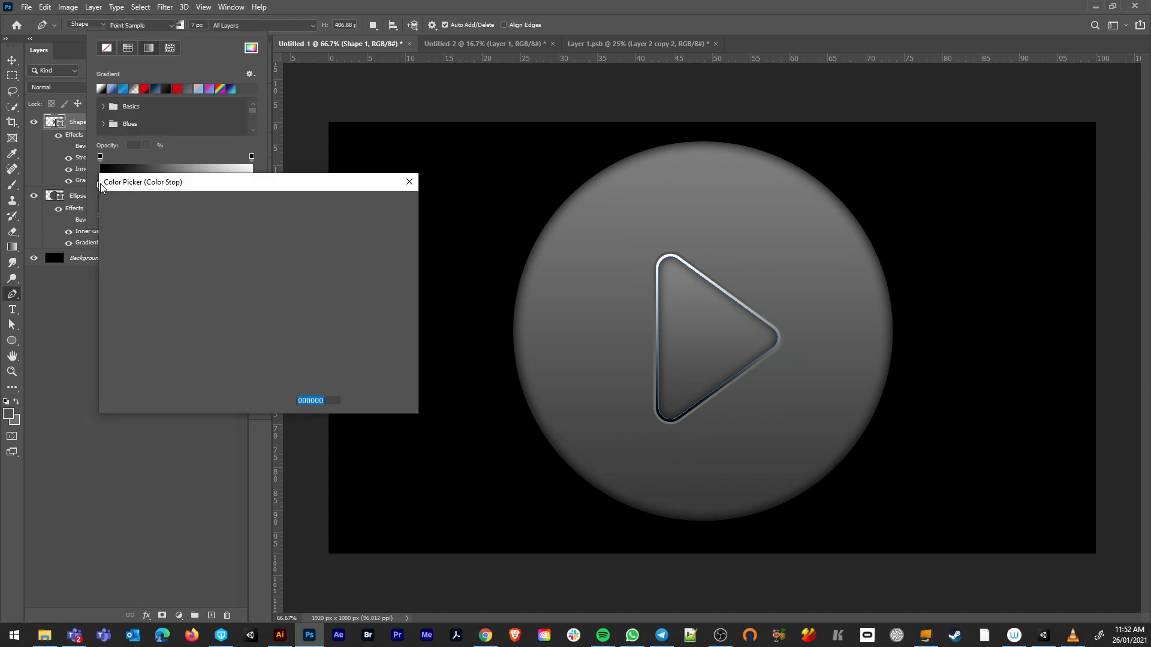
pyautogui.moveTo(144, 297)
pyautogui.mouseDown()
pyautogui.moveTo(94, 312)
pyautogui.moveTo(83, 294)
pyautogui.moveTo(72, 319)
pyautogui.moveTo(108, 316)
pyautogui.moveTo(86, 234)
pyautogui.moveTo(83, 263)
pyautogui.mouseUp()
pyautogui.click(377, 205)
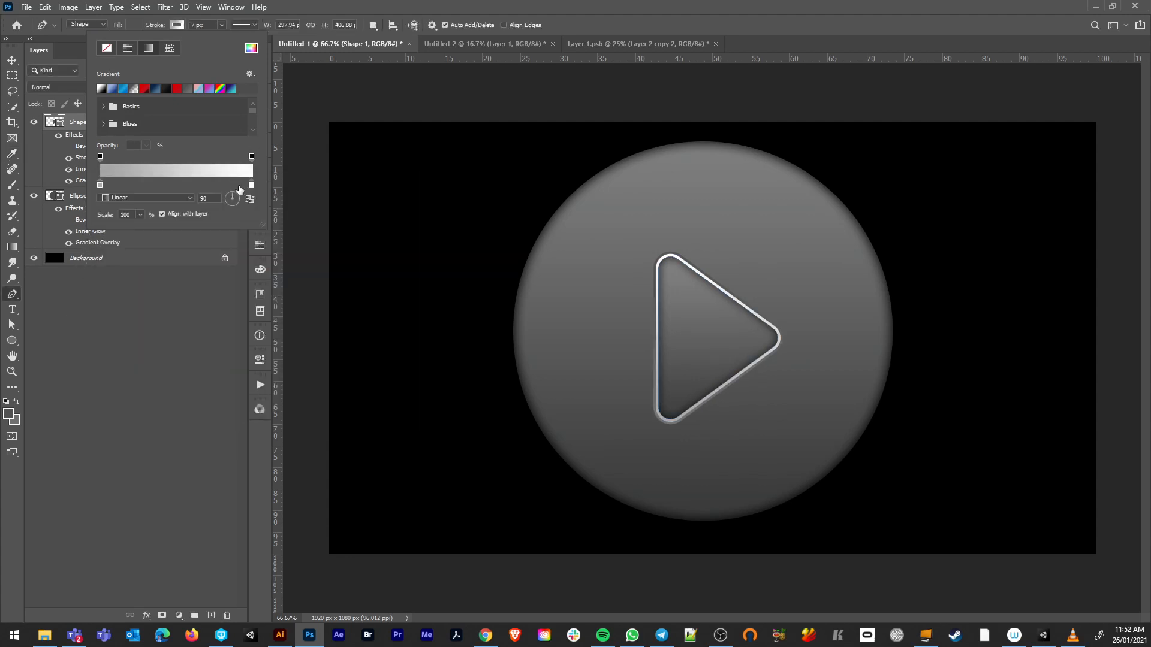
pyautogui.doubleClick(252, 187)
pyautogui.moveTo(111, 257); pyautogui.dragTo(40, 338)
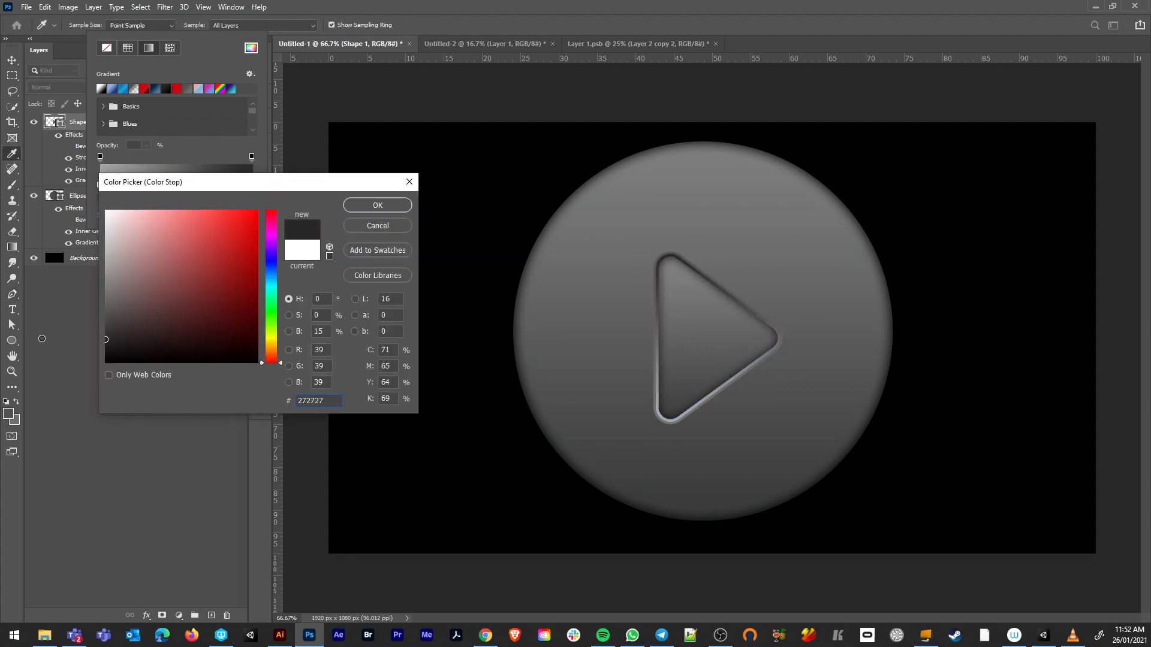
pyautogui.click(386, 206)
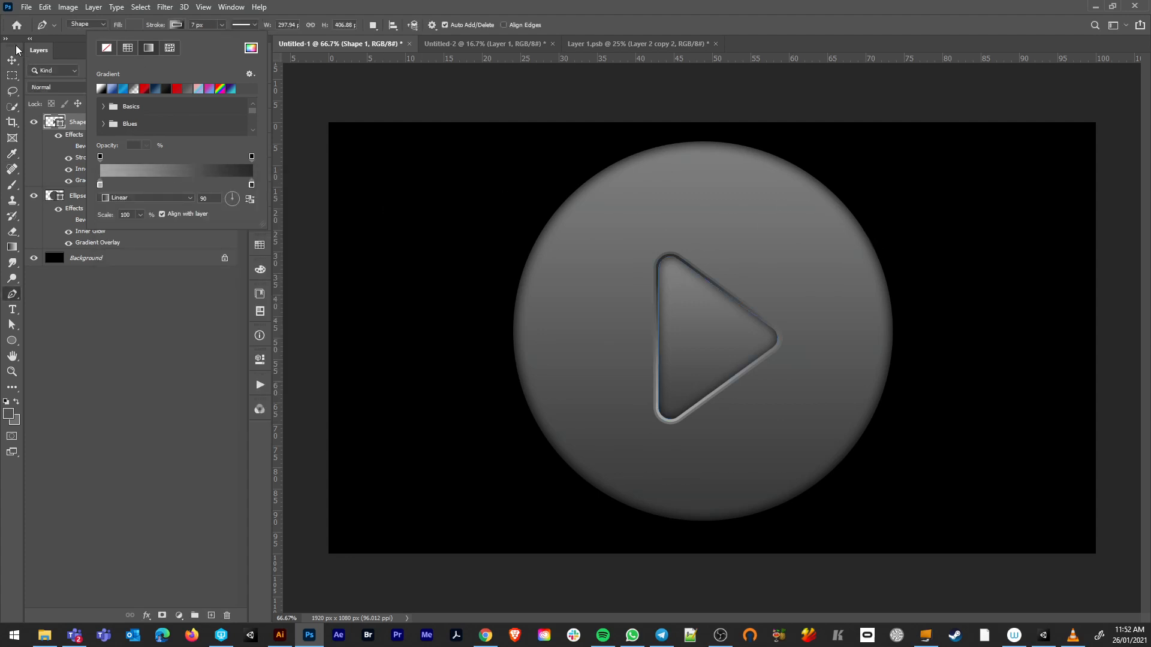
pyautogui.click(12, 60)
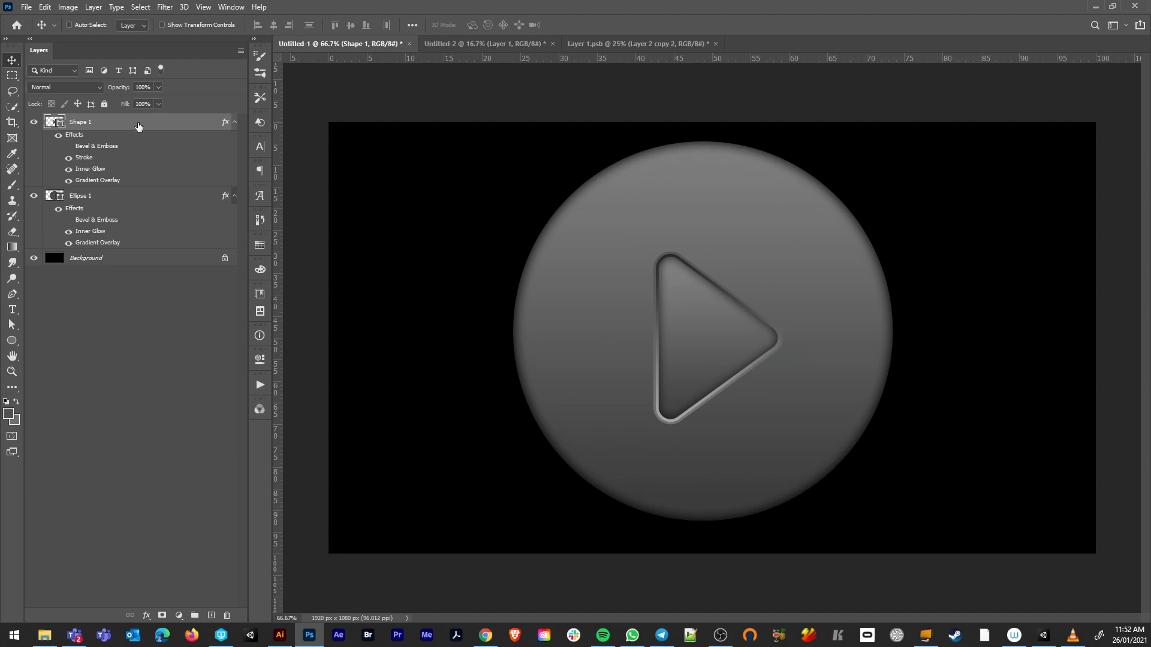
# Reverse the gradient of the Shape 1 layer's Gradient Overlay and set its opacity to 39%.
pyautogui.doubleClick(123, 196)
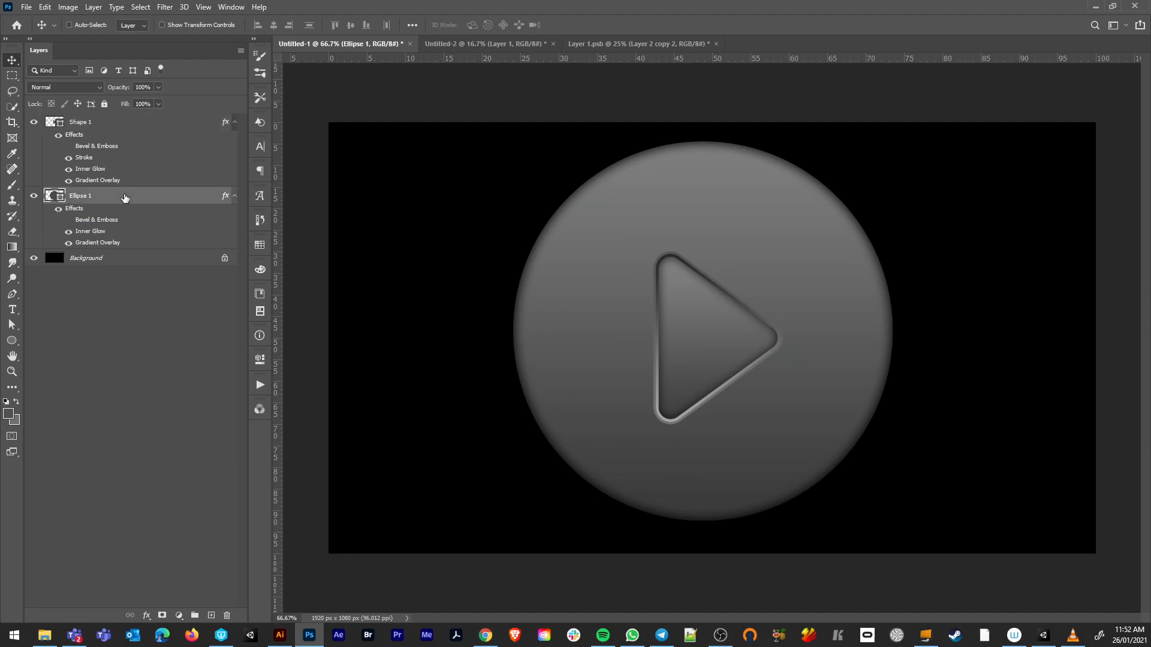
pyautogui.click(463, 286)
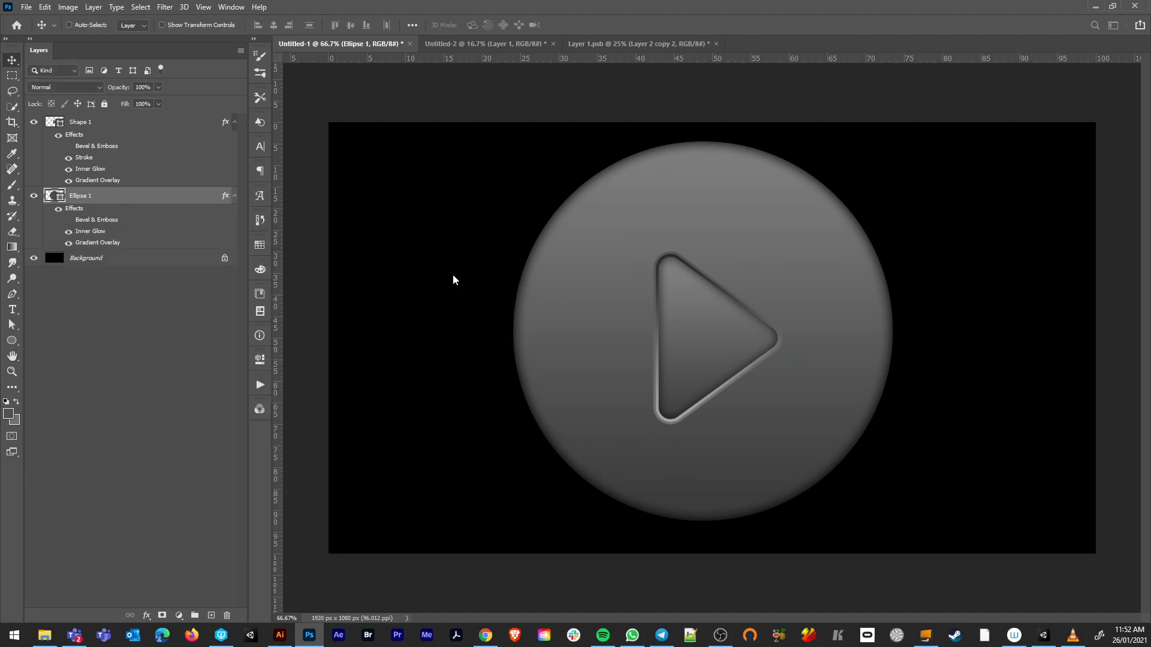
pyautogui.doubleClick(112, 124)
pyautogui.click(105, 437)
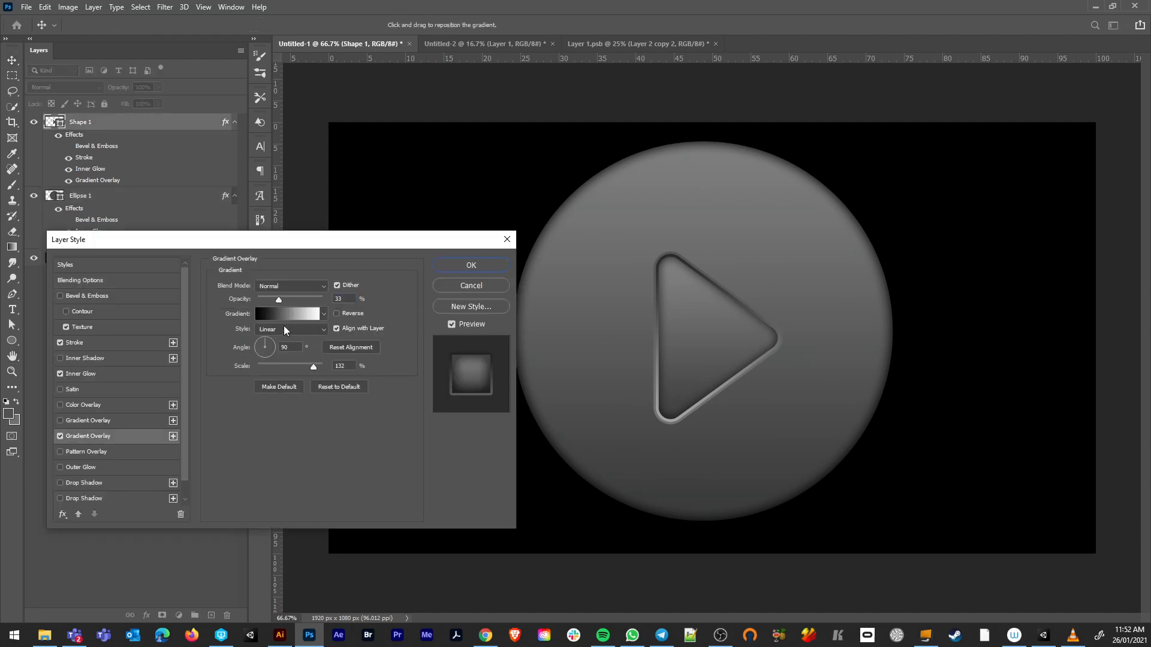
pyautogui.click(337, 313)
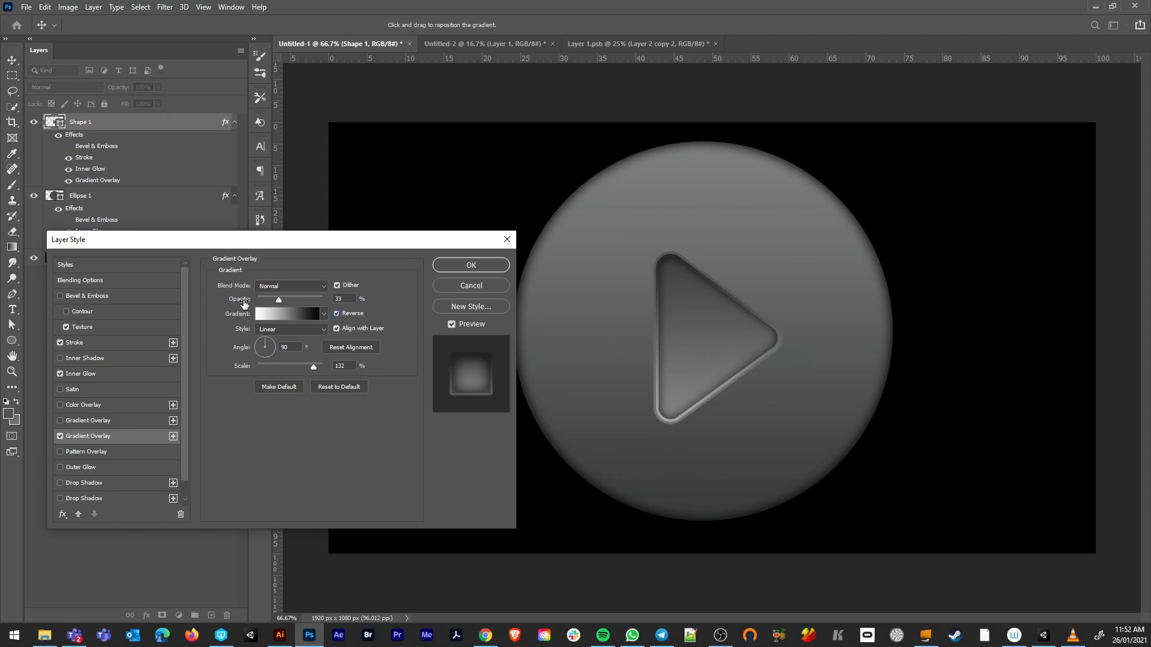
pyautogui.moveTo(278, 299); pyautogui.dragTo(282, 299)
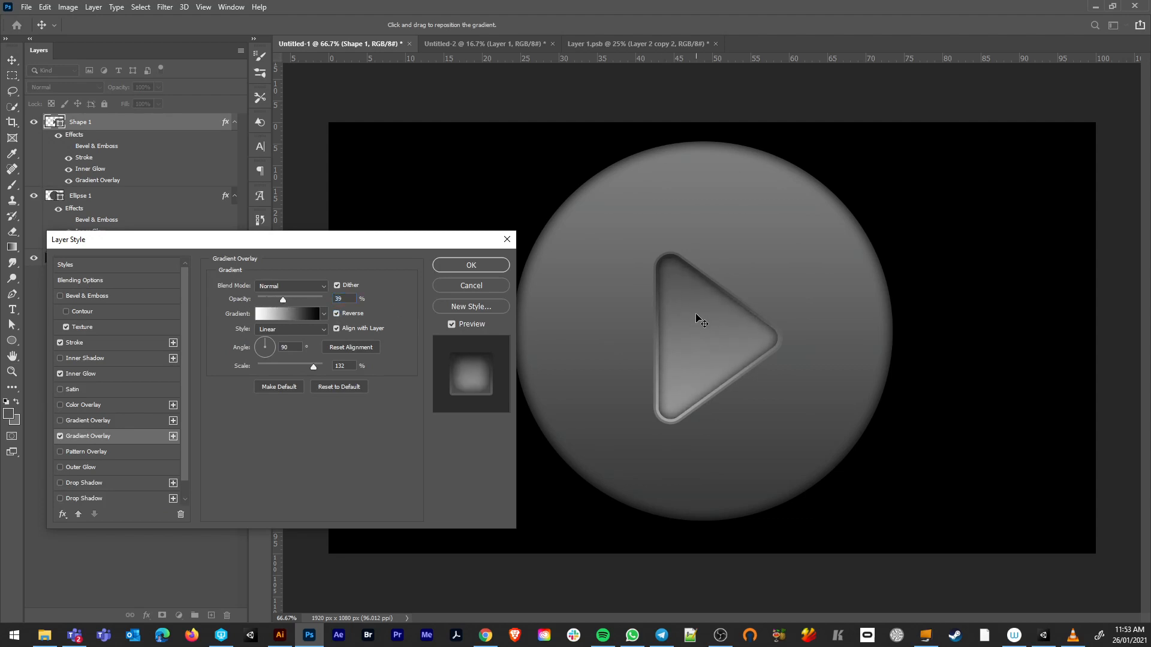
# Try a Reflected style for the triangle's Gradient Overlay, repositioning the highlight and setting the angle to 90°.
pyautogui.click(268, 341)
pyautogui.click(305, 330)
pyautogui.click(287, 366)
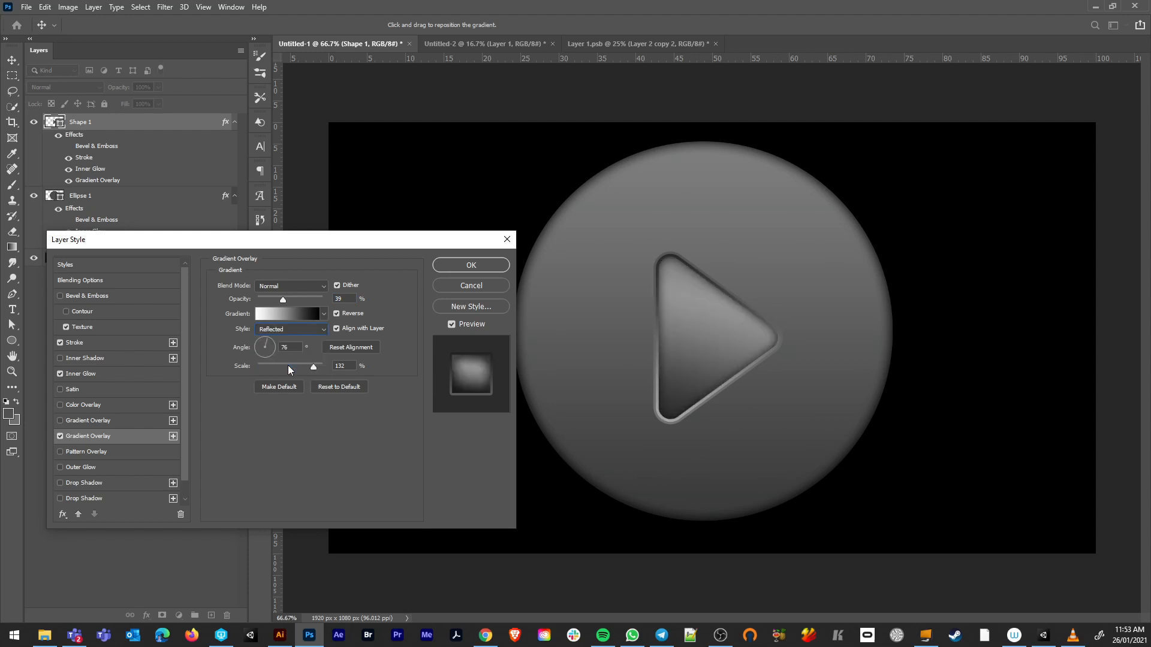
pyautogui.moveTo(692, 353); pyautogui.dragTo(688, 382)
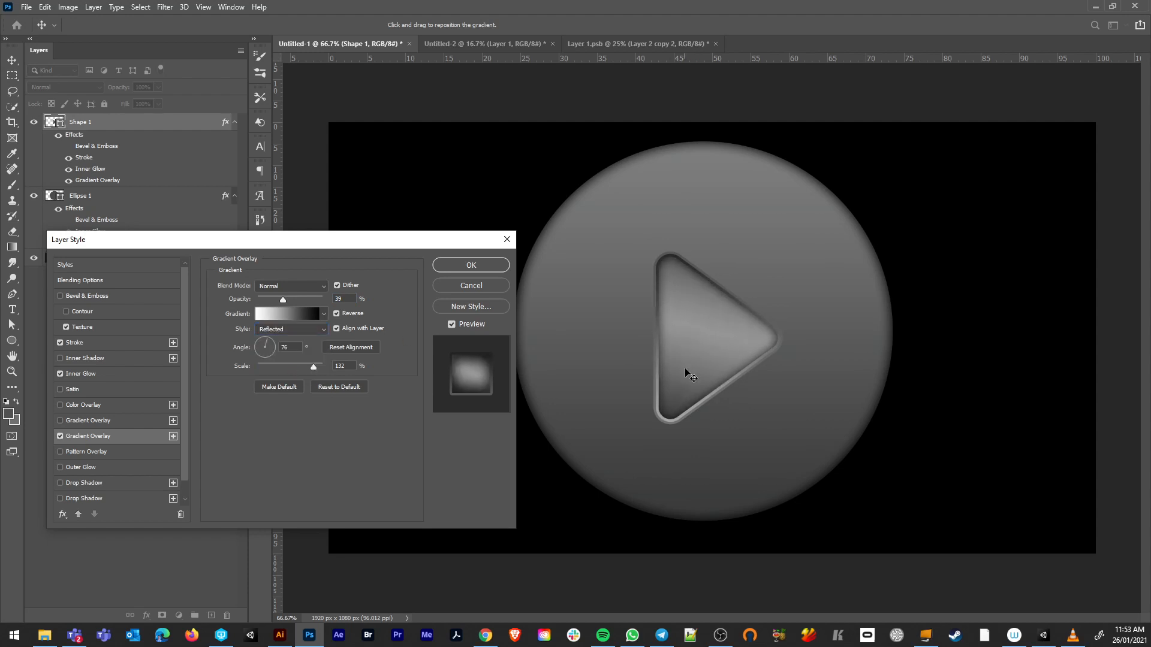
pyautogui.click(267, 339)
pyautogui.click(268, 340)
pyautogui.moveTo(717, 337); pyautogui.dragTo(713, 331)
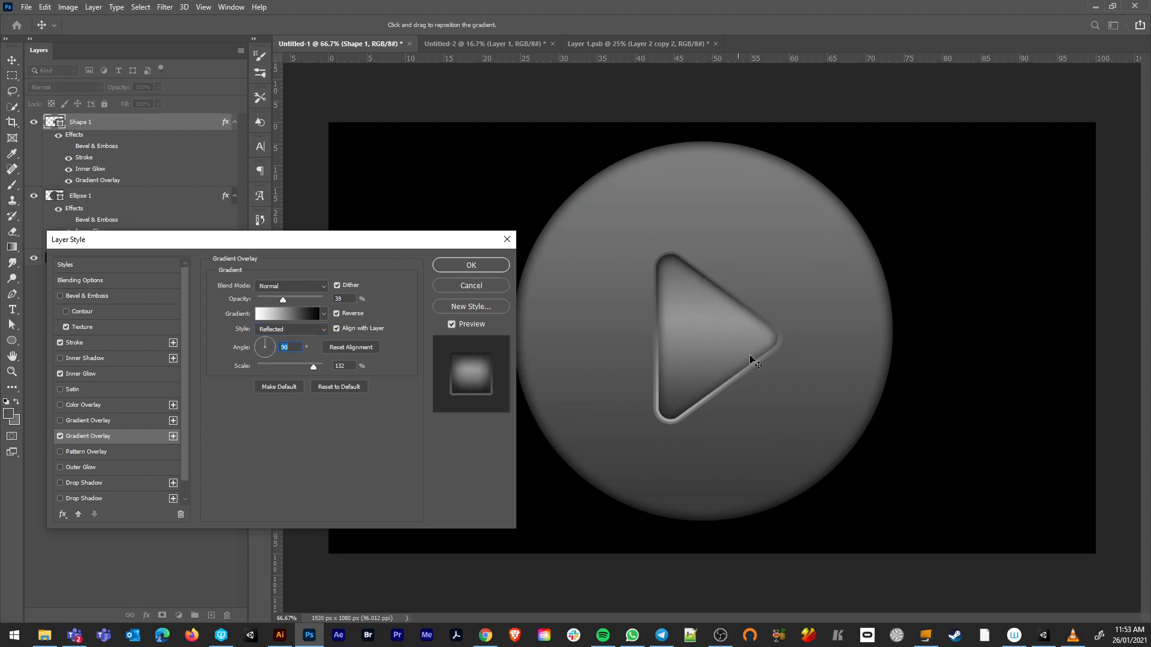
# Set the triangle's Gradient Overlay to the Linear style without reversal and apply the layer style.
pyautogui.click(276, 330)
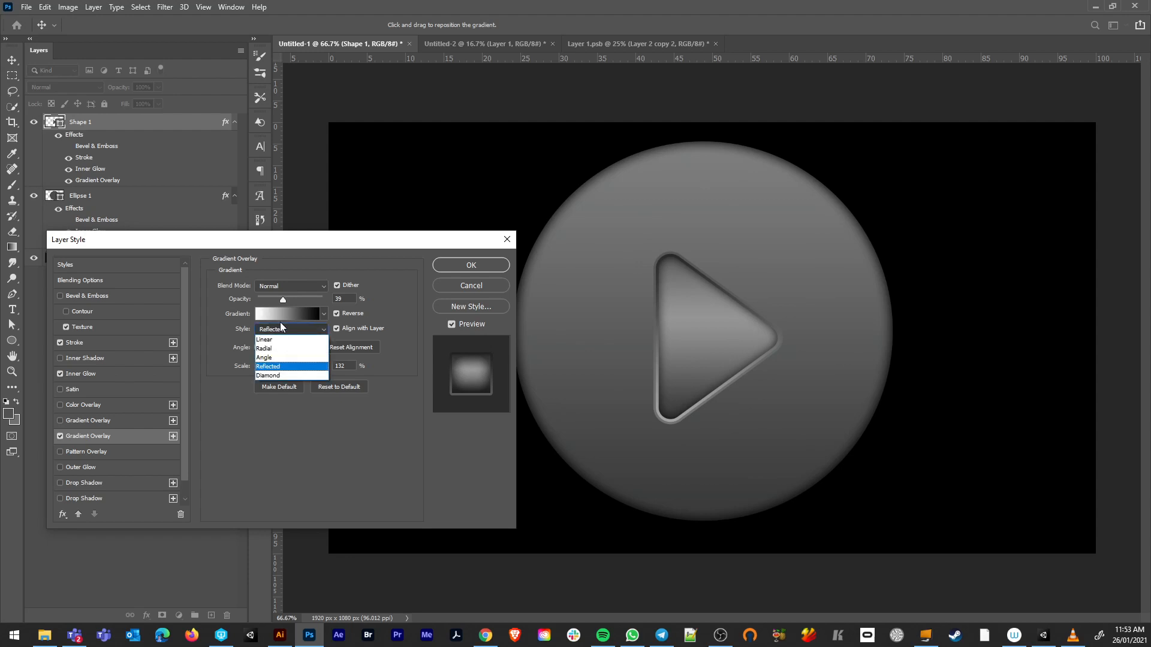
pyautogui.click(267, 340)
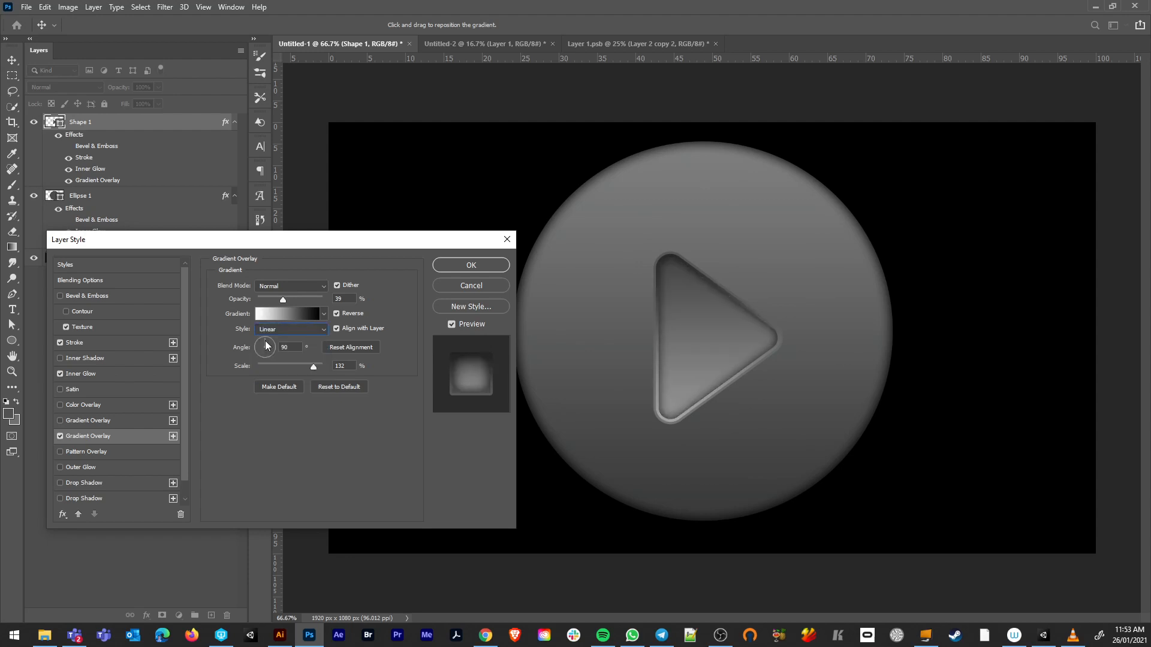
pyautogui.click(337, 313)
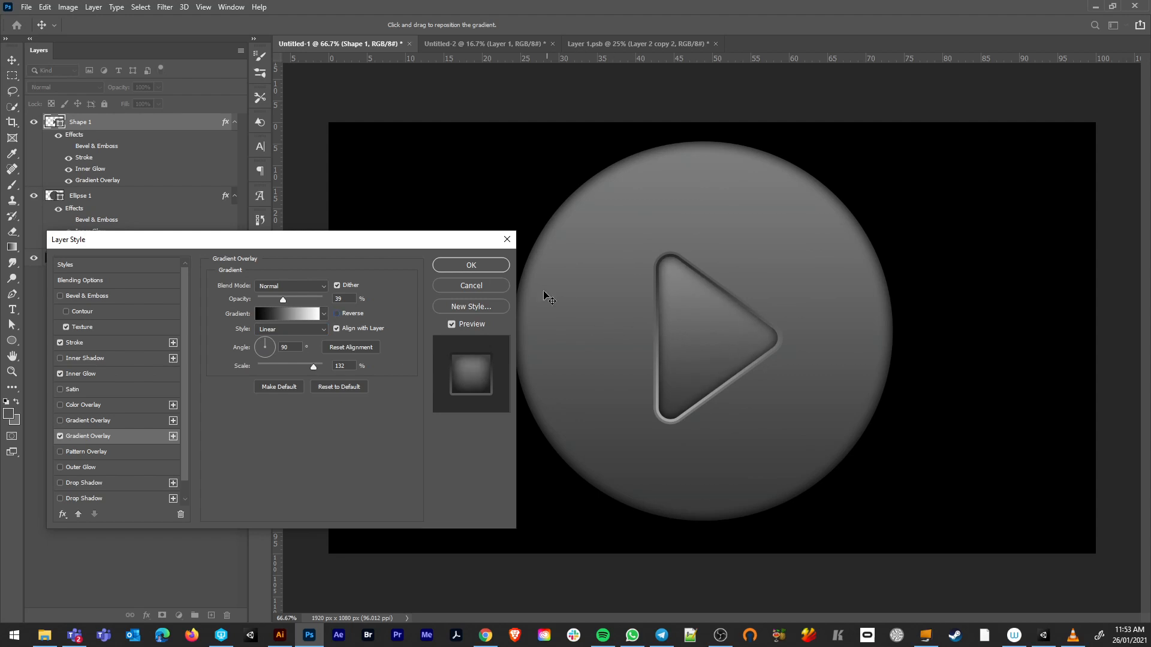
pyautogui.click(471, 265)
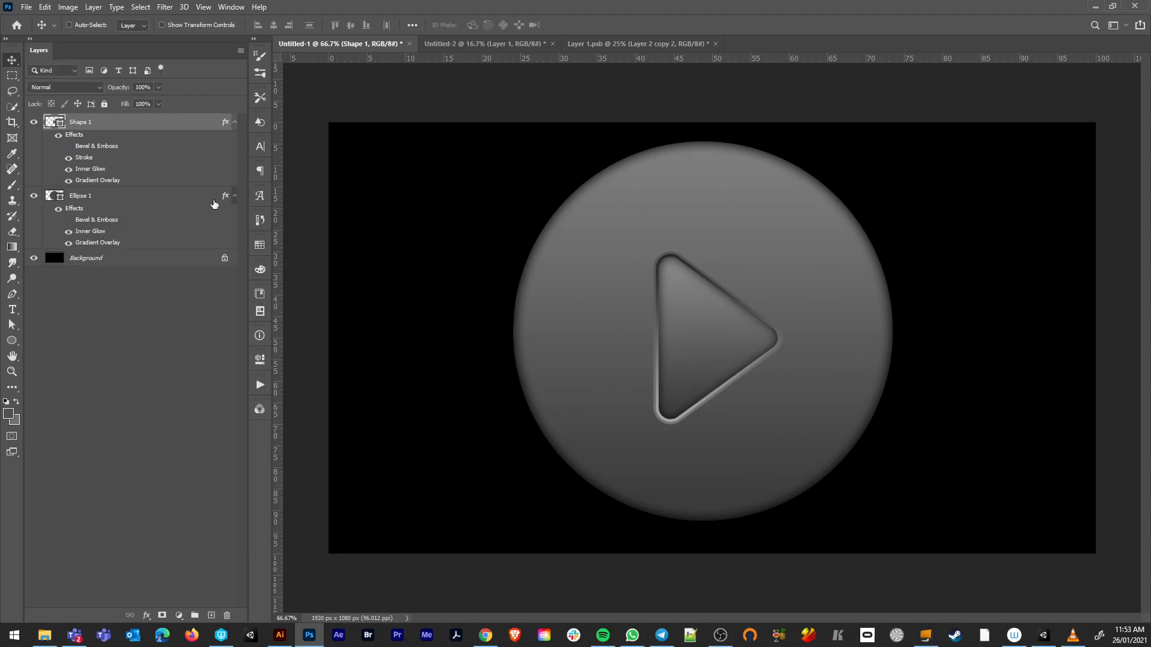
# Adjust the triangle's Inner Glow to 14% opacity, 25% noise, 24% choke and a 46 px size.
pyautogui.doubleClick(158, 125)
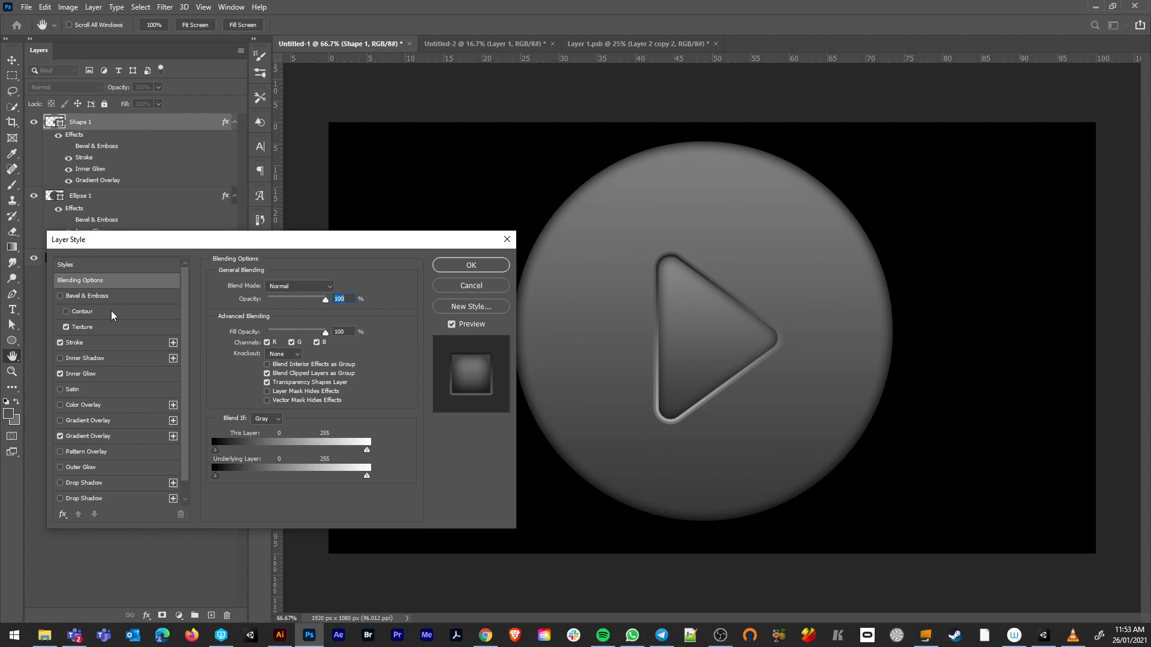
pyautogui.click(90, 374)
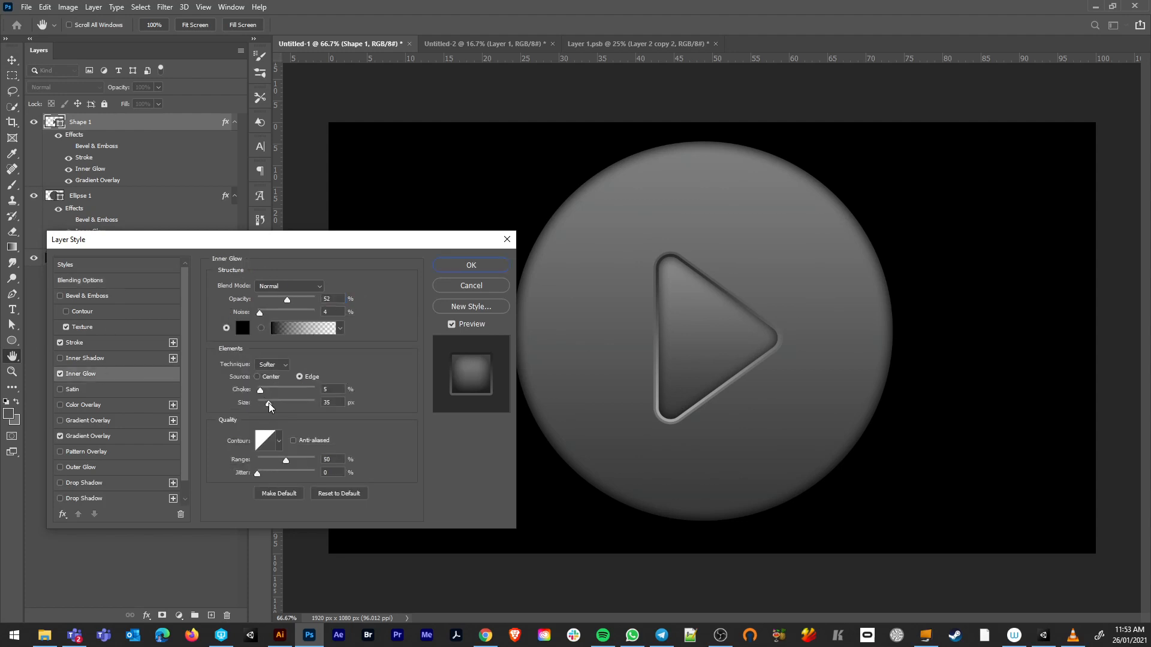
pyautogui.moveTo(261, 390)
pyautogui.mouseDown()
pyautogui.moveTo(297, 392)
pyautogui.moveTo(264, 401)
pyautogui.moveTo(281, 389)
pyautogui.mouseUp()
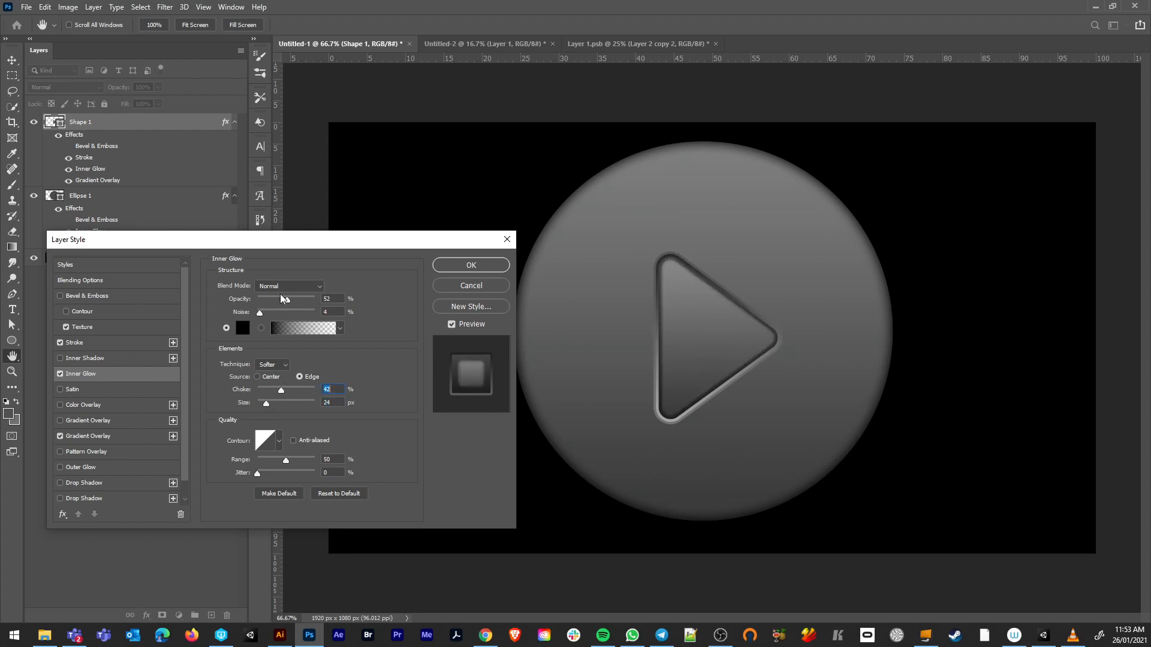
pyautogui.moveTo(283, 298)
pyautogui.mouseDown()
pyautogui.moveTo(271, 298)
pyautogui.moveTo(287, 313)
pyautogui.mouseUp()
pyautogui.moveTo(267, 402); pyautogui.dragTo(275, 404)
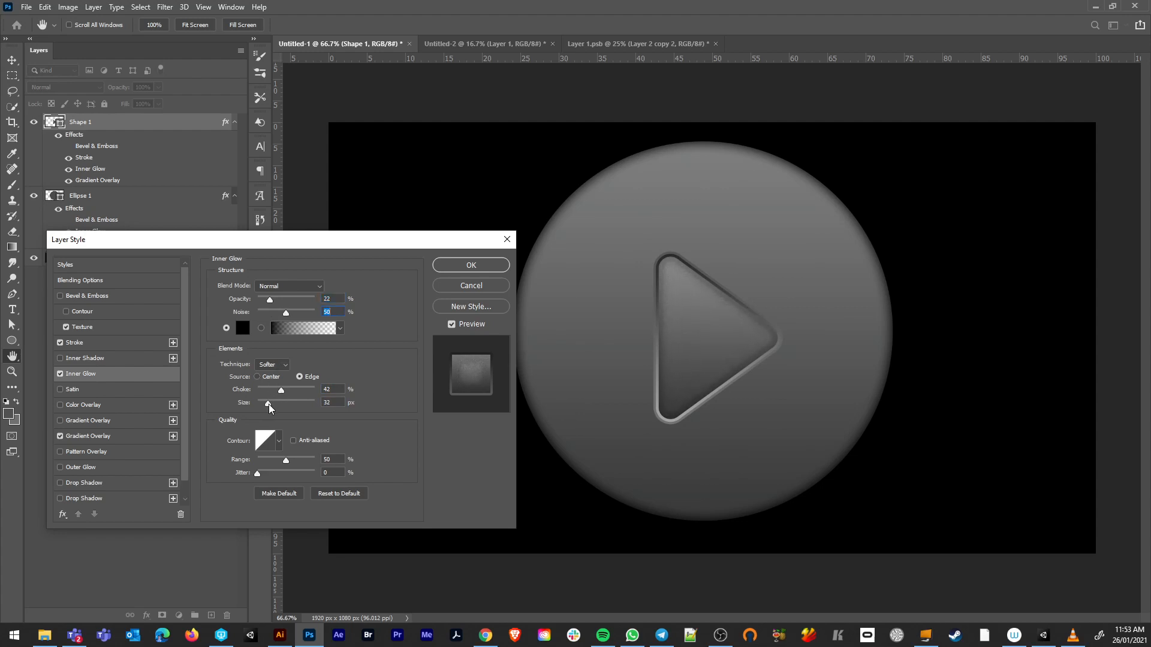
pyautogui.click(268, 404)
pyautogui.click(274, 314)
pyautogui.click(276, 387)
pyautogui.moveTo(265, 405); pyautogui.dragTo(272, 404)
pyautogui.click(271, 389)
pyautogui.click(272, 313)
pyautogui.moveTo(267, 296); pyautogui.dragTo(265, 296)
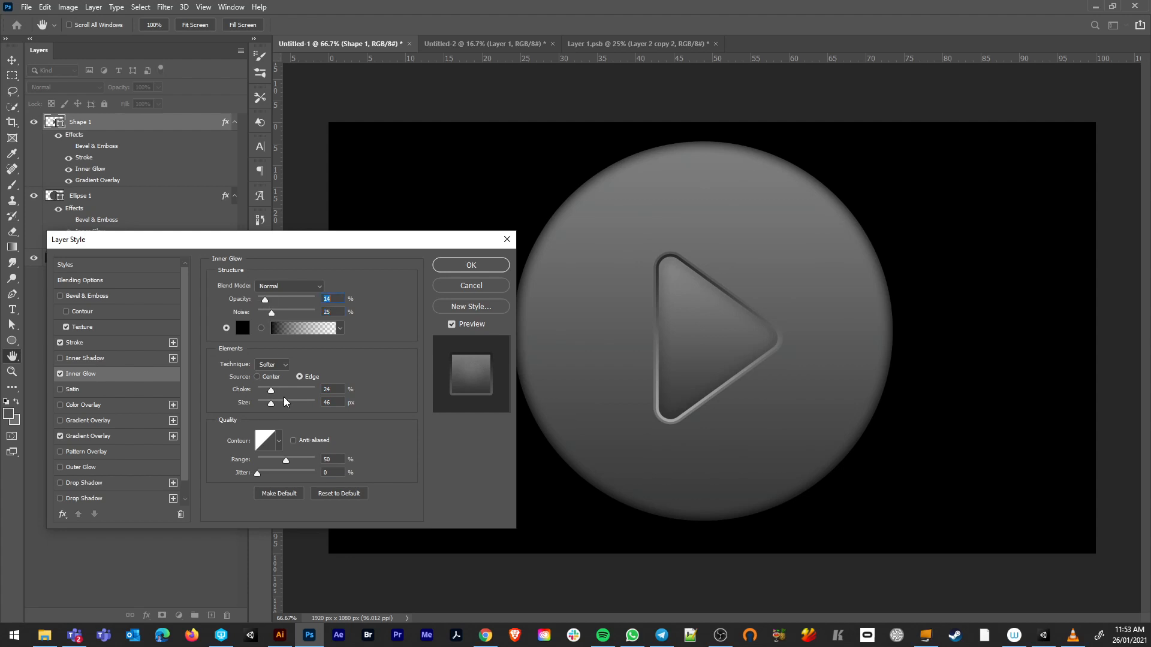
# Add an Inner Shadow to the triangle with 7% opacity, 98° angle, 20 px distance, 19% choke and 9 px size.
pyautogui.click(60, 358)
pyautogui.click(82, 360)
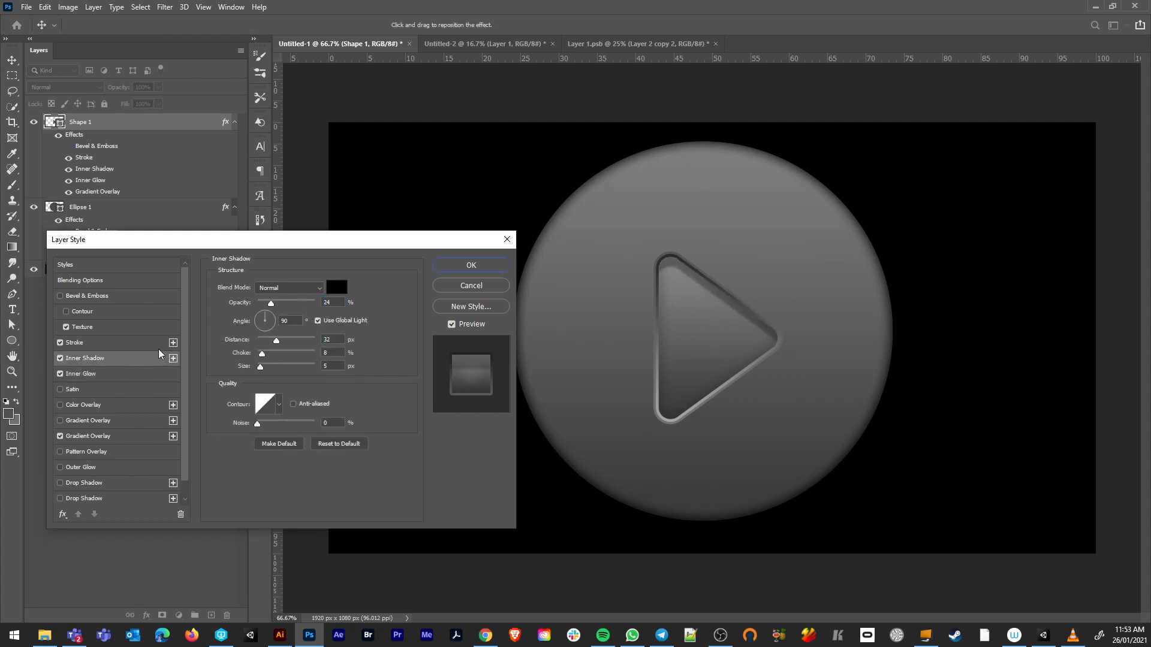
pyautogui.moveTo(273, 305); pyautogui.dragTo(268, 354)
pyautogui.moveTo(267, 341); pyautogui.dragTo(276, 342)
pyautogui.moveTo(271, 310); pyautogui.dragTo(266, 313)
pyautogui.click(263, 305)
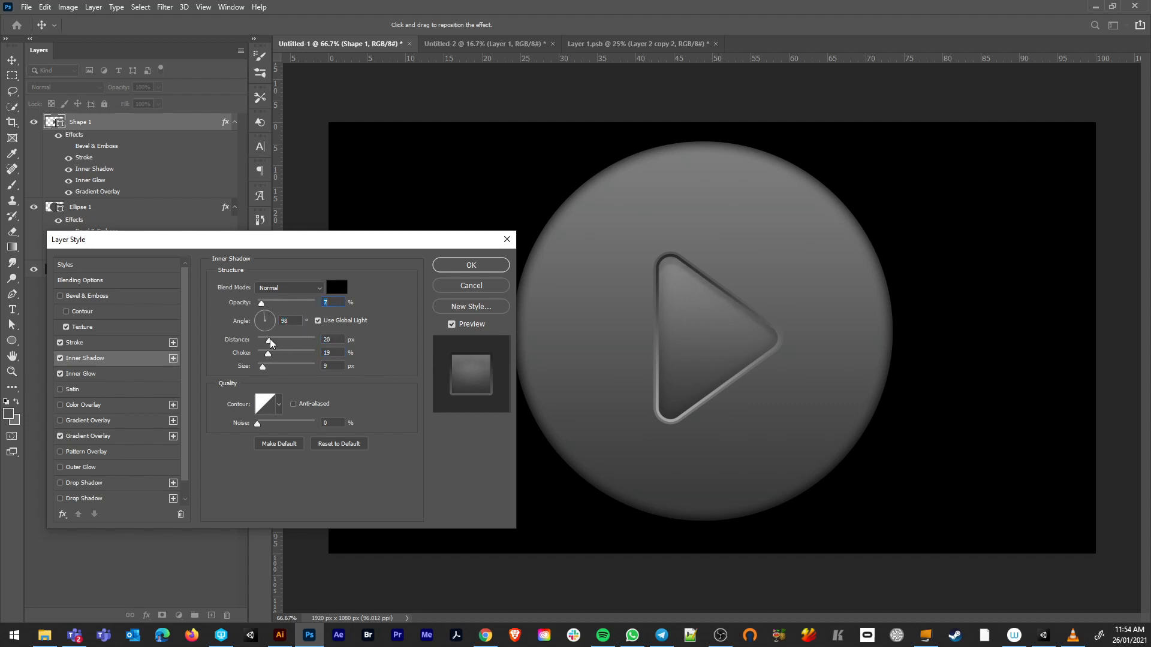
# Raise the Inner Shadow's opacity to 77% and fine-tune its distance, choke and size for a deeper recess.
pyautogui.click(270, 342)
pyautogui.moveTo(261, 308); pyautogui.dragTo(275, 344)
pyautogui.moveTo(270, 354); pyautogui.dragTo(262, 368)
pyautogui.moveTo(260, 304); pyautogui.dragTo(303, 305)
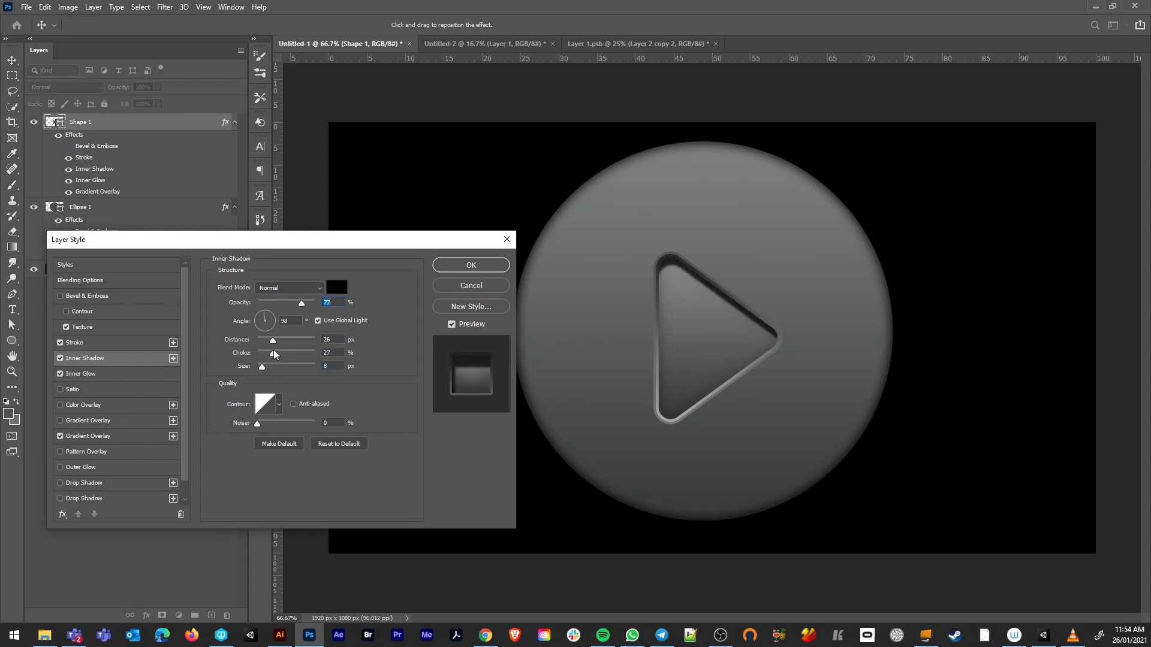
pyautogui.moveTo(272, 340); pyautogui.dragTo(265, 369)
# Set the triangle's Inner Glow to 36% opacity with a size of about 24 px and apply the layer style.
pyautogui.click(95, 373)
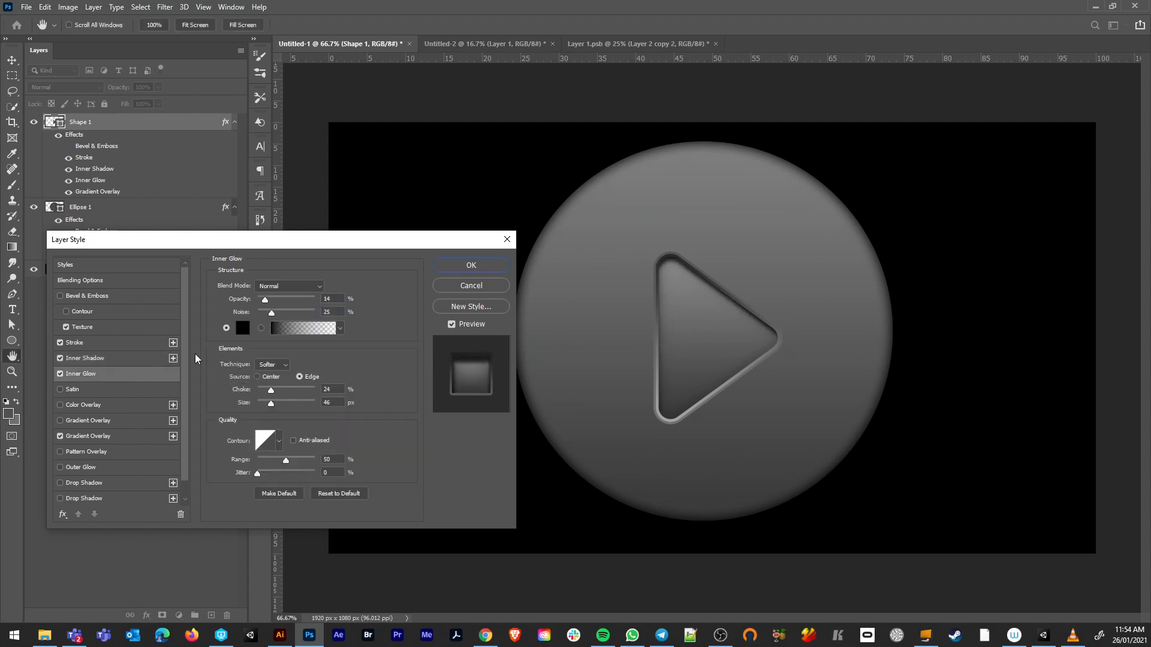
pyautogui.moveTo(265, 298); pyautogui.dragTo(278, 298)
pyautogui.moveTo(269, 402); pyautogui.dragTo(265, 405)
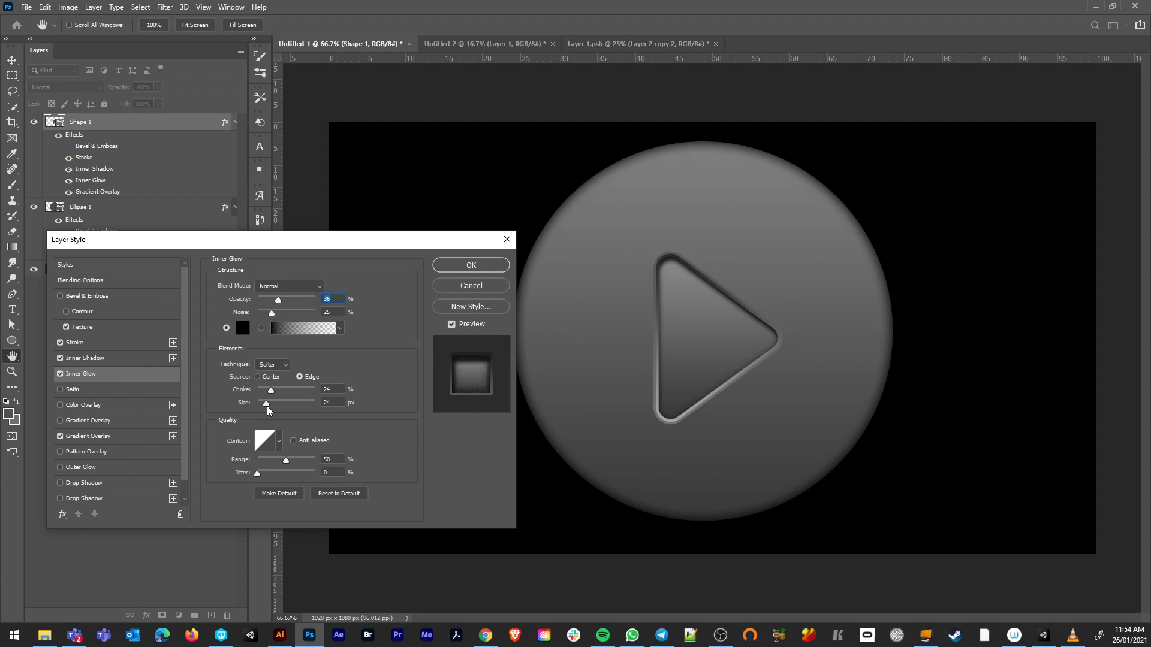
pyautogui.moveTo(267, 405); pyautogui.dragTo(267, 405)
pyautogui.click(437, 279)
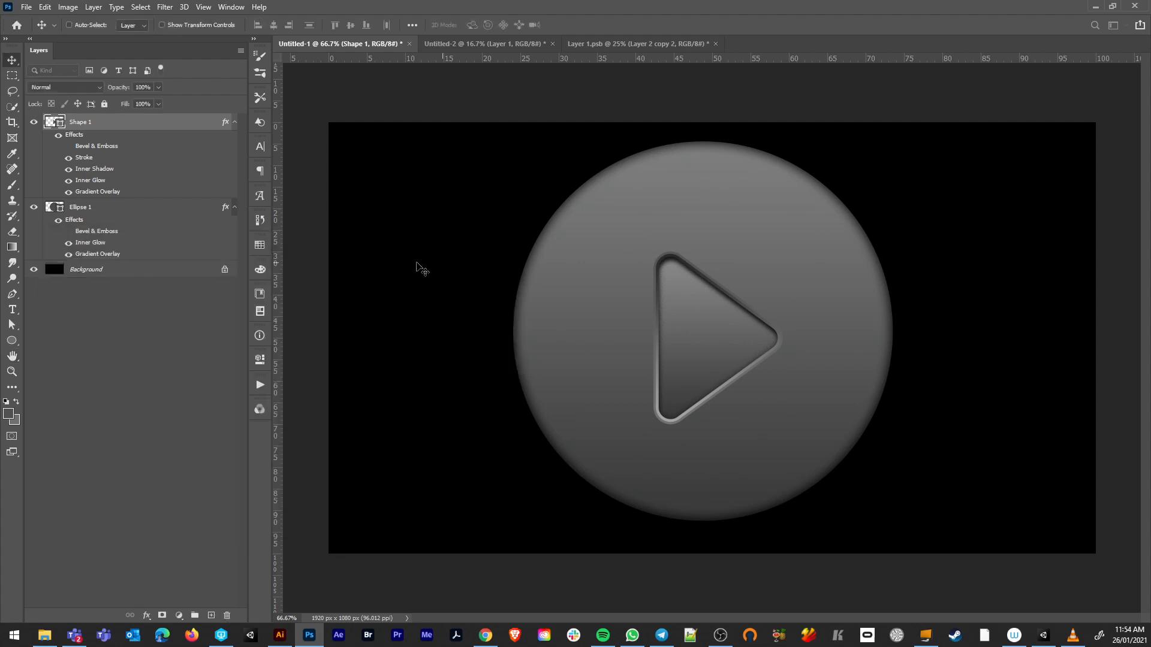
# Duplicate the Shape 1 layer with its effects and compare the design with the copy hidden and shown.
pyautogui.click(33, 123)
pyautogui.click(34, 122)
pyautogui.hotkey('ctrl', 'j')
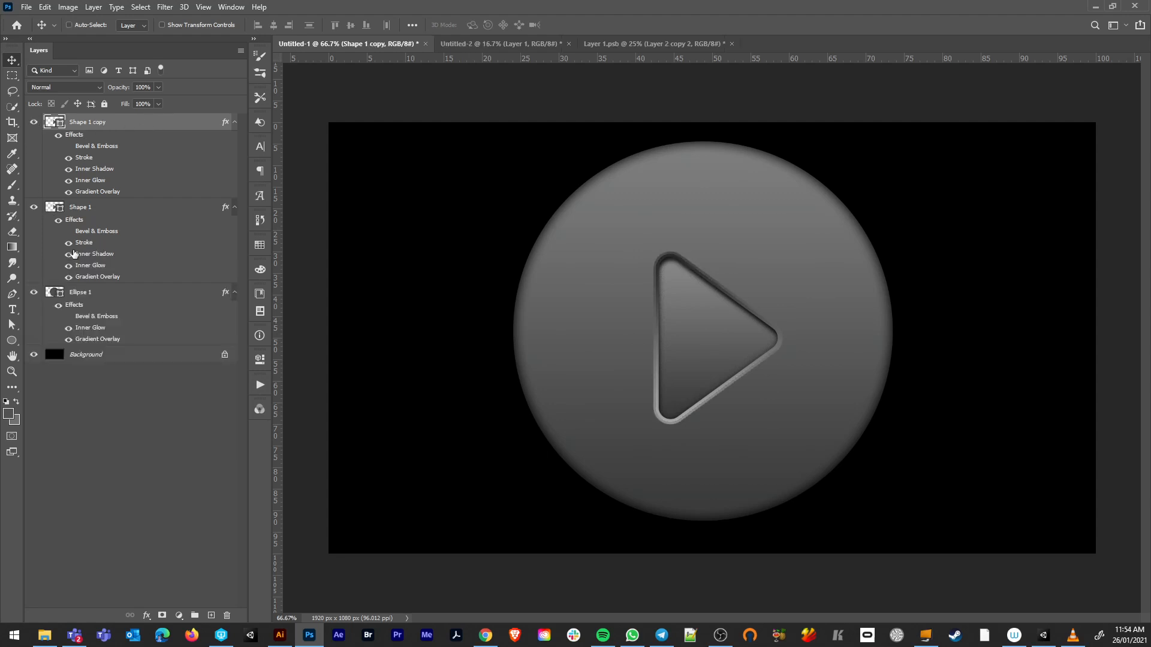
pyautogui.click(33, 122)
pyautogui.click(33, 122)
# Switch to Illustrator and draw a vertical black bar with fully rounded ends, about 13 × 59 px, in the empty area beside the circle.
pyautogui.click(279, 635)
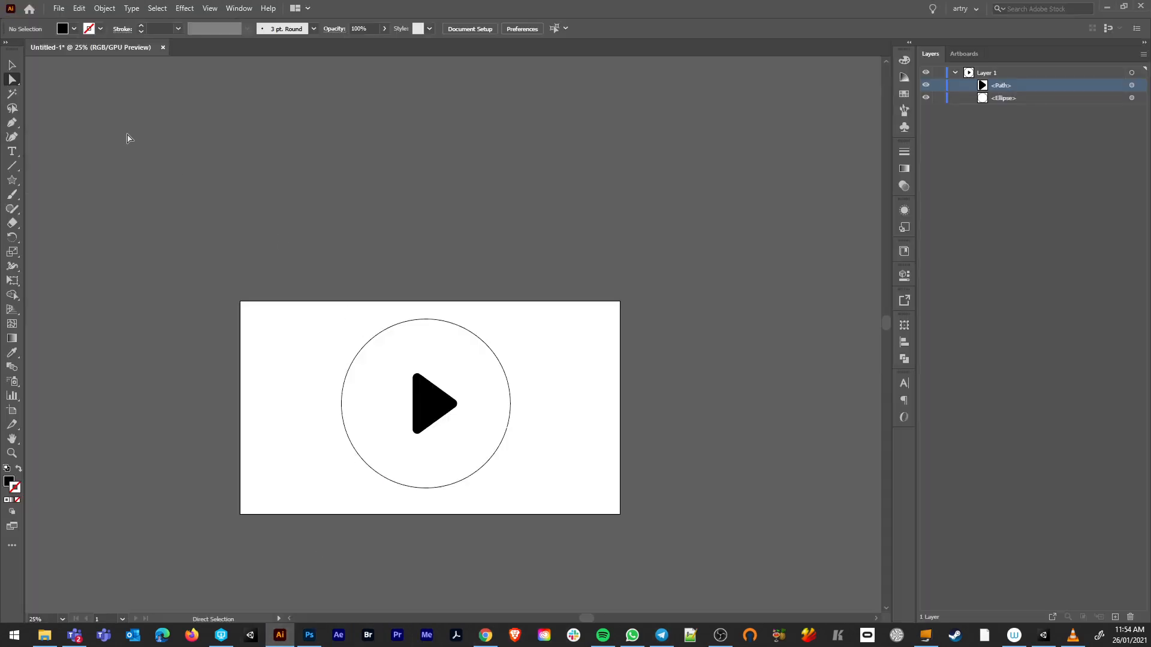
pyautogui.scroll(4, 484, 396)
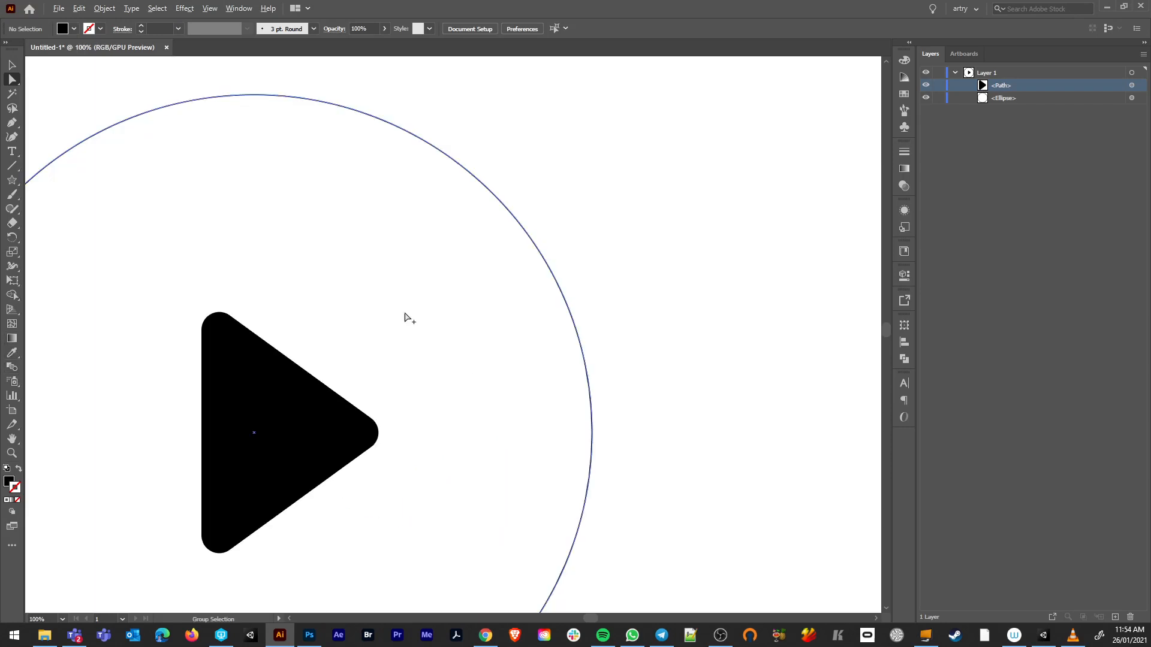
pyautogui.scroll(-2, 393, 302)
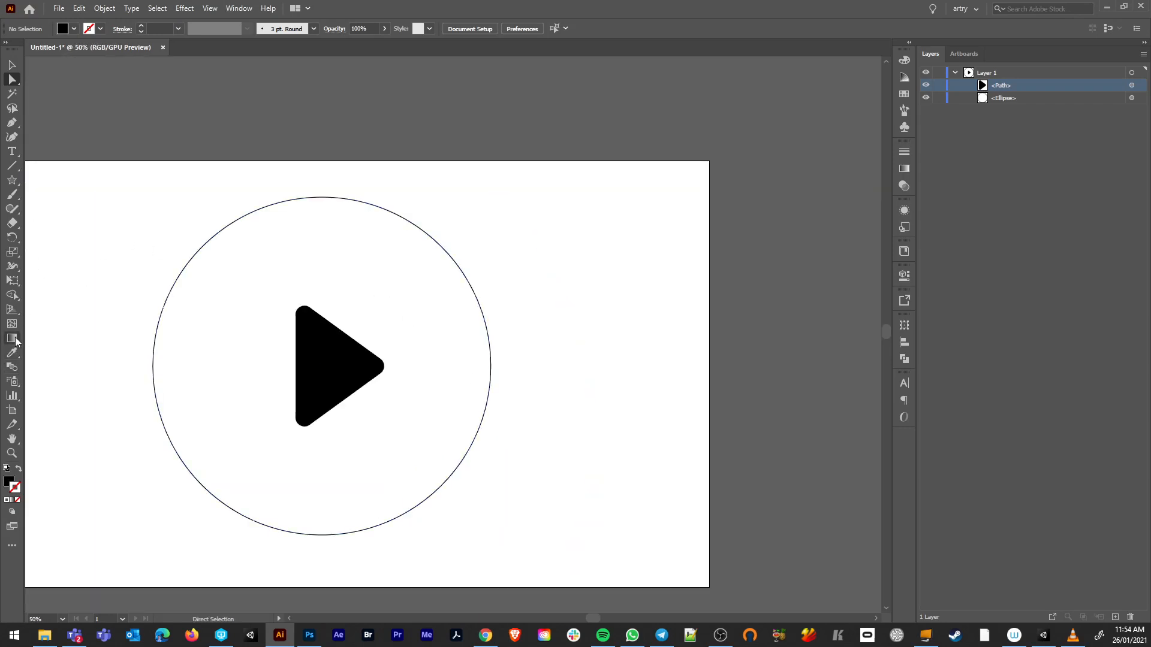
pyautogui.click(12, 180)
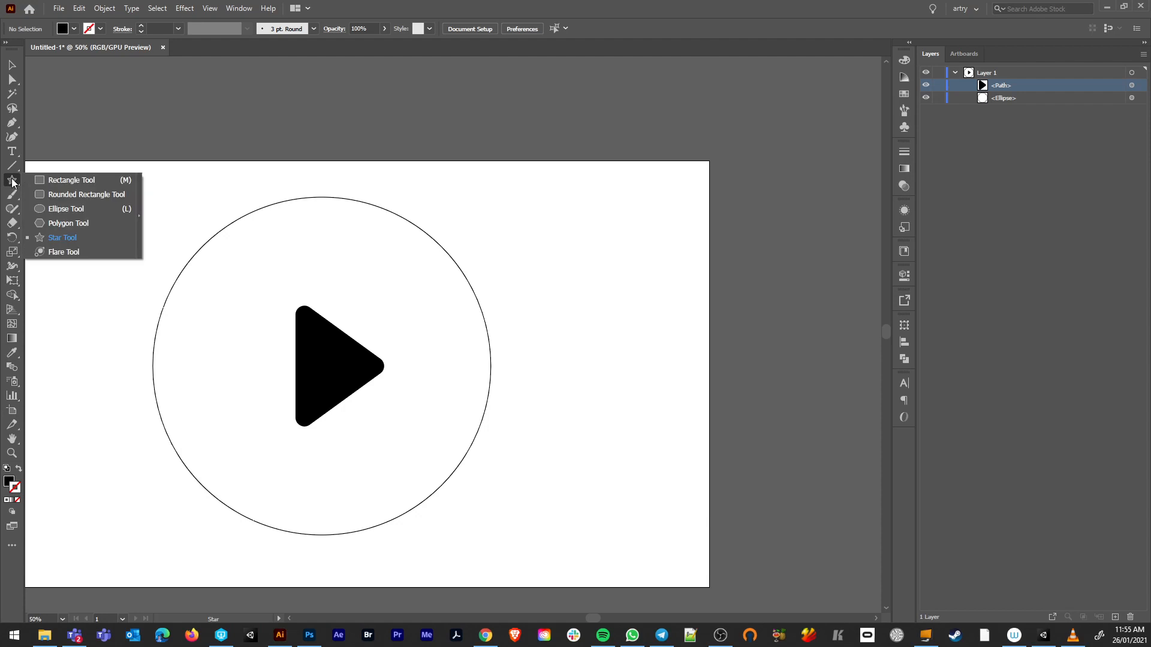
pyautogui.click(54, 195)
pyautogui.scroll(5, 657, 326)
pyautogui.moveTo(512, 238); pyautogui.dragTo(452, 397)
pyautogui.scroll(-3, 449, 373)
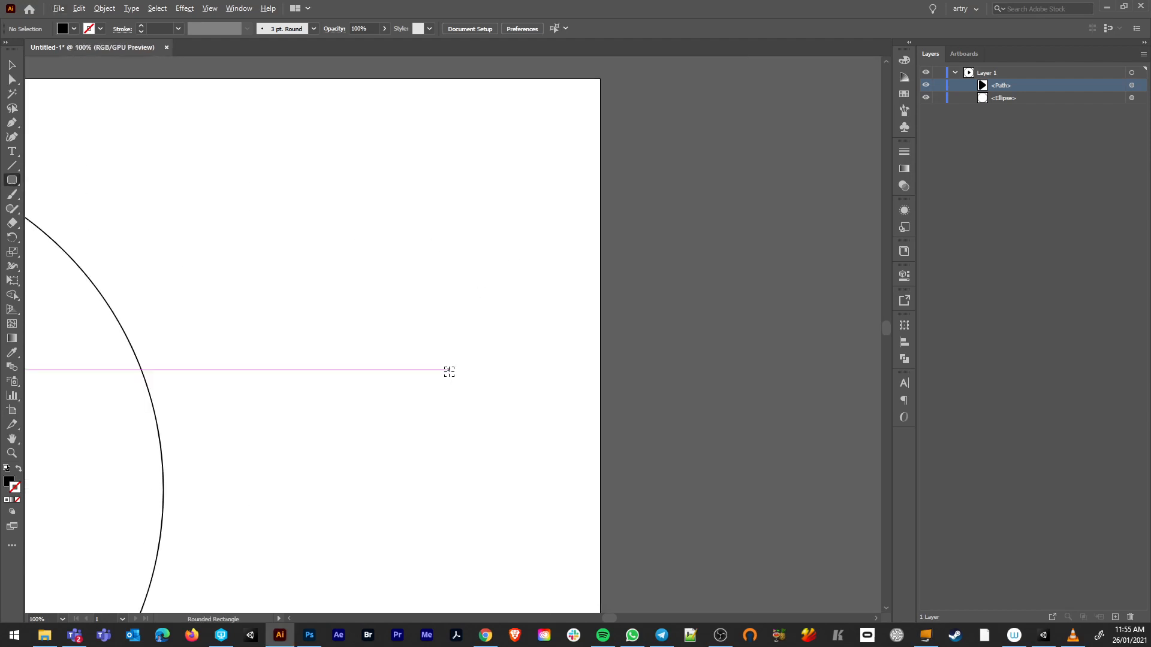
pyautogui.moveTo(276, 212); pyautogui.dragTo(286, 259)
# Duplicate the rounded bar twice so that three identical bars stand side by side with their edges touching.
pyautogui.press('a')
pyautogui.click(238, 226)
pyautogui.scroll(3, 259, 232)
pyautogui.scroll(1, 259, 237)
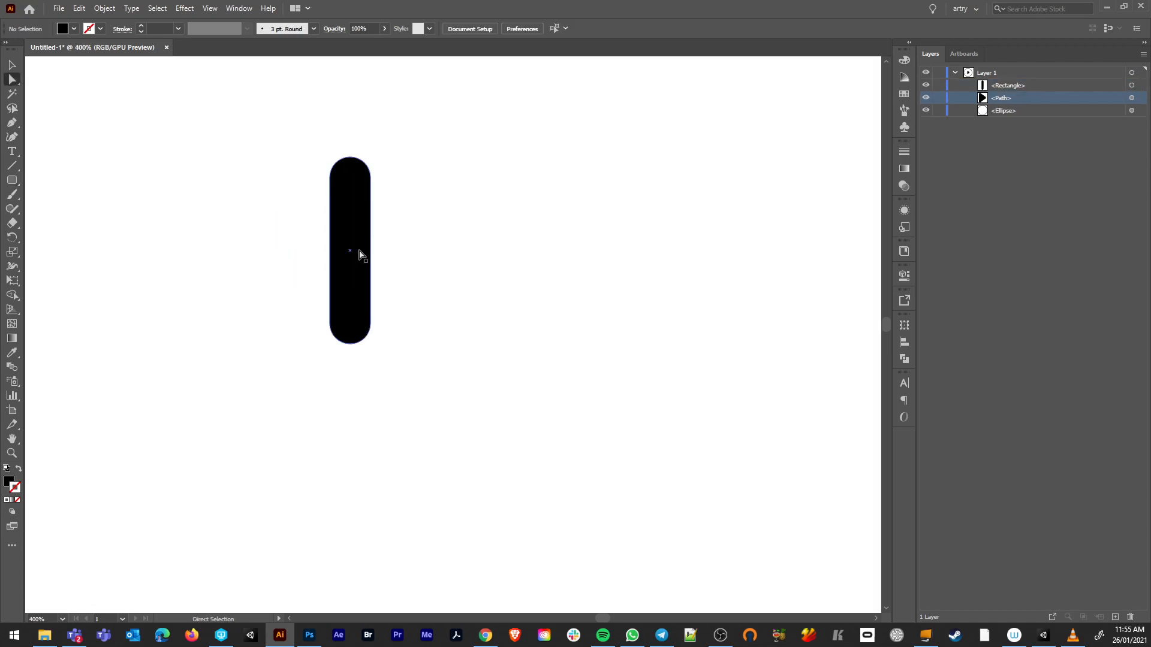
pyautogui.moveTo(358, 252); pyautogui.dragTo(432, 256)
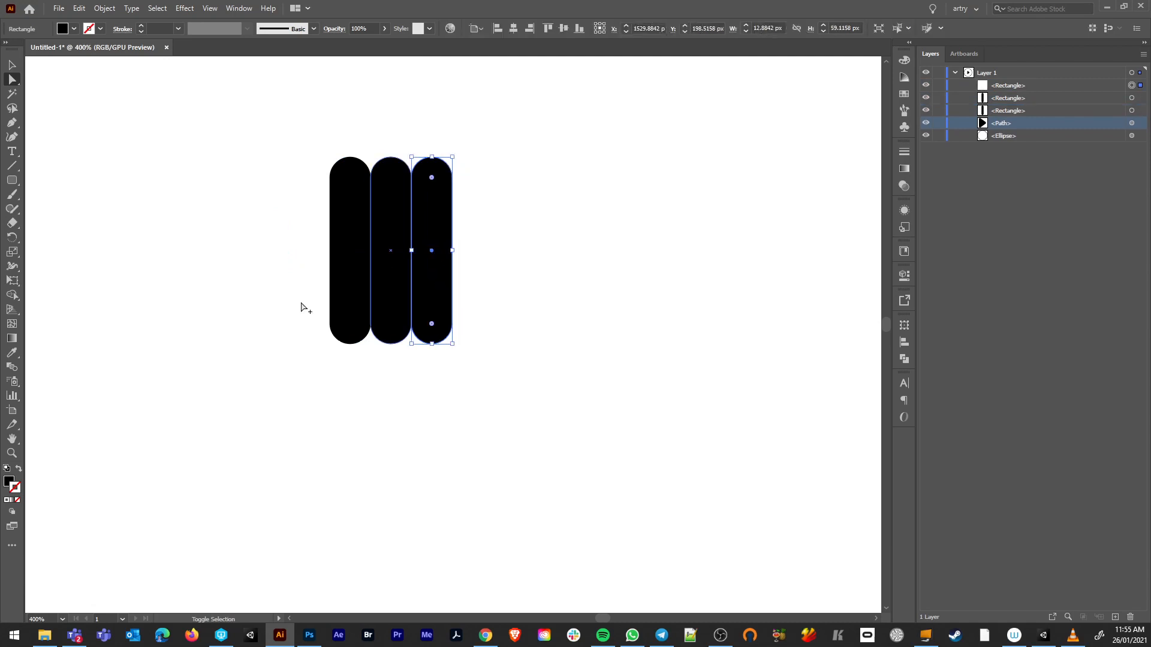
# Fill the left rounded bar with pure red, ff0000.
pyautogui.click(334, 257)
pyautogui.doubleClick(14, 485)
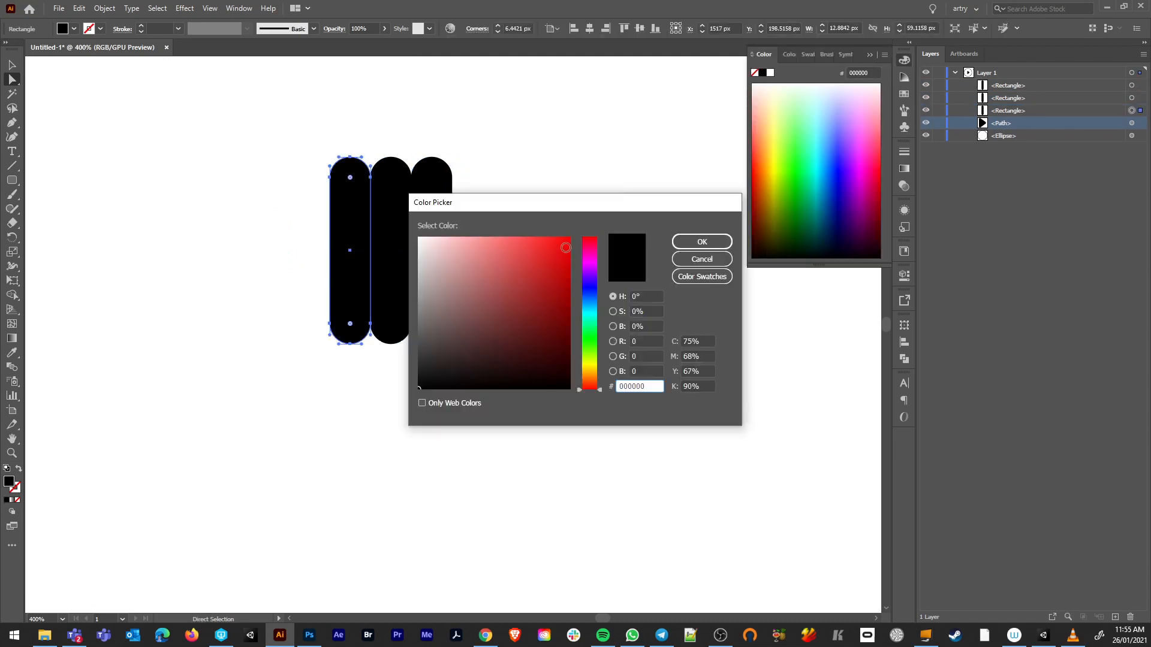
pyautogui.click(568, 239)
pyautogui.click(701, 241)
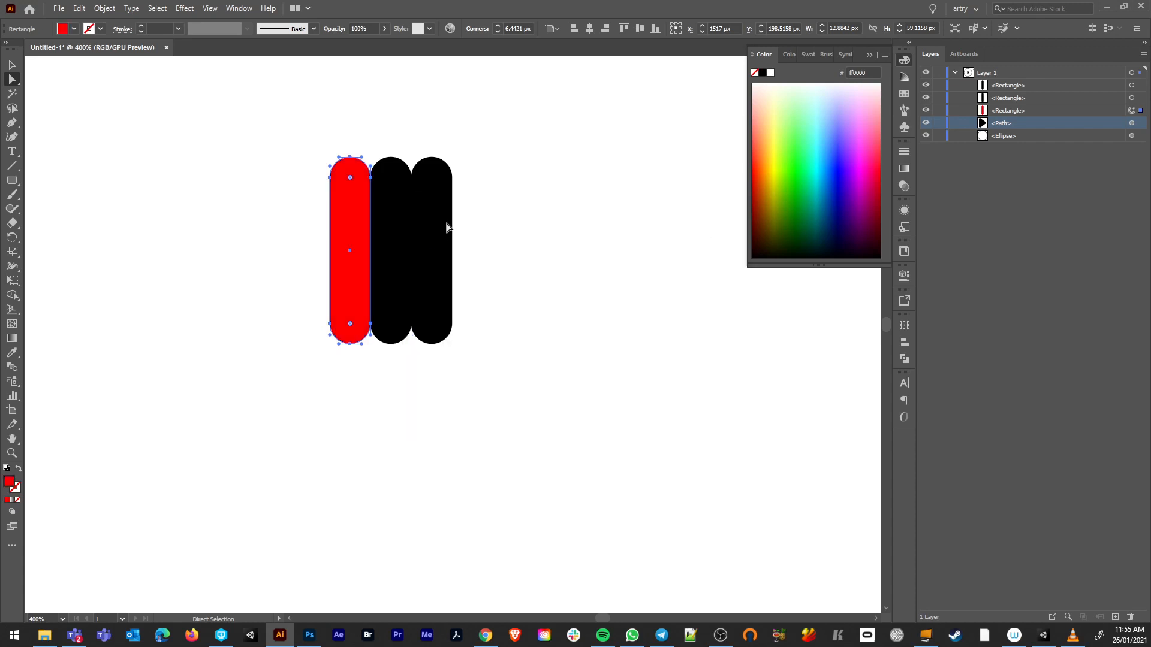
# Fill the middle rounded bar with bright green, 00ff4e.
pyautogui.click(397, 243)
pyautogui.doubleClick(8, 484)
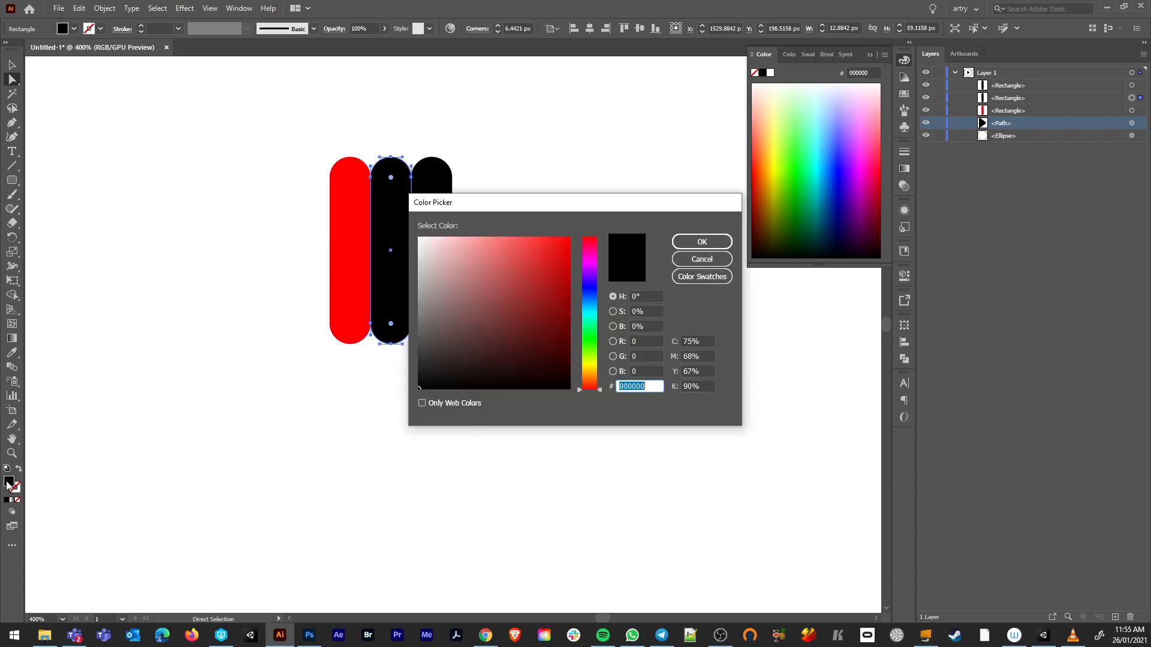
pyautogui.click(590, 331)
pyautogui.click(564, 240)
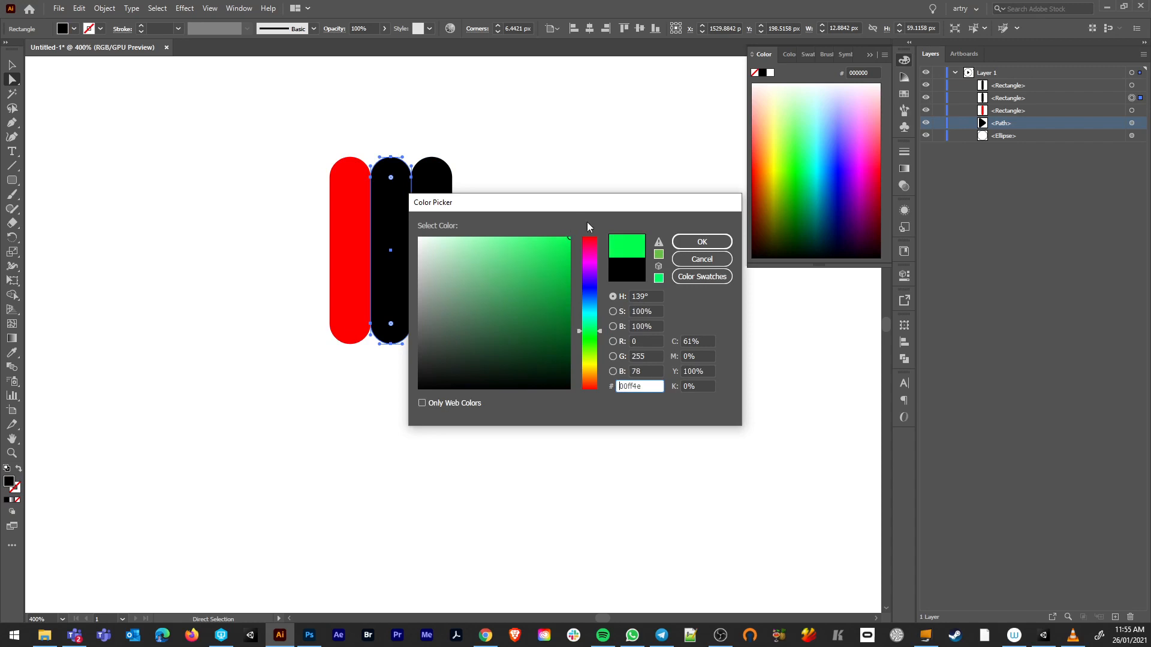
pyautogui.click(701, 242)
# Fill the right rounded bar with a fully saturated bright blue at a hue of 210°.
pyautogui.click(448, 228)
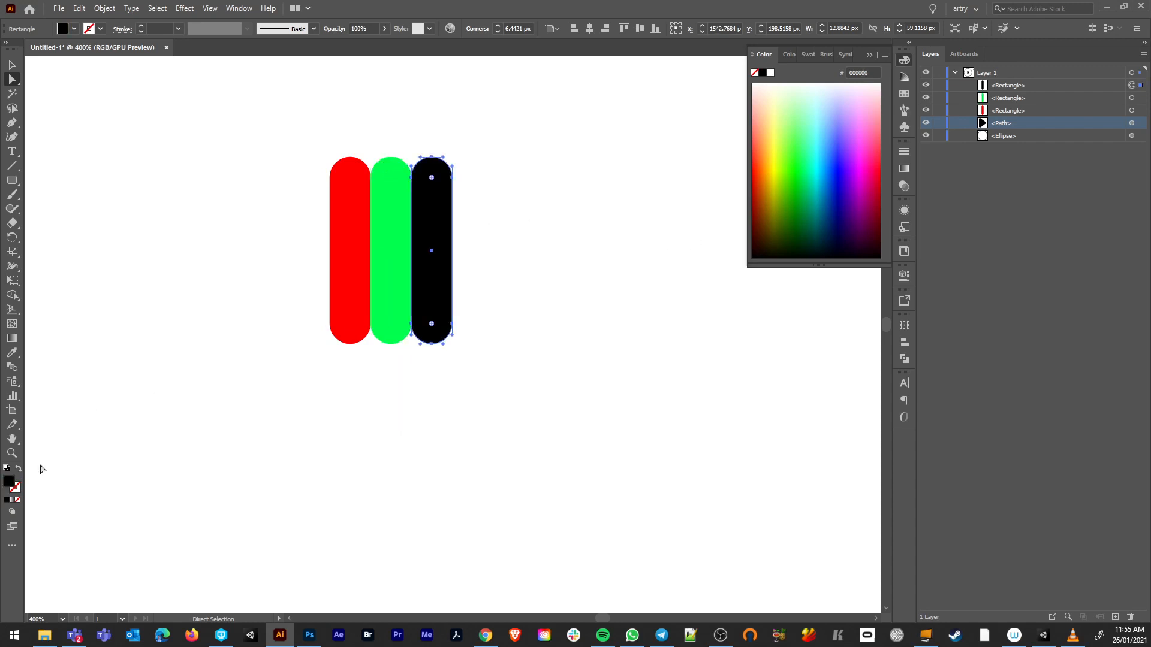
pyautogui.doubleClick(10, 483)
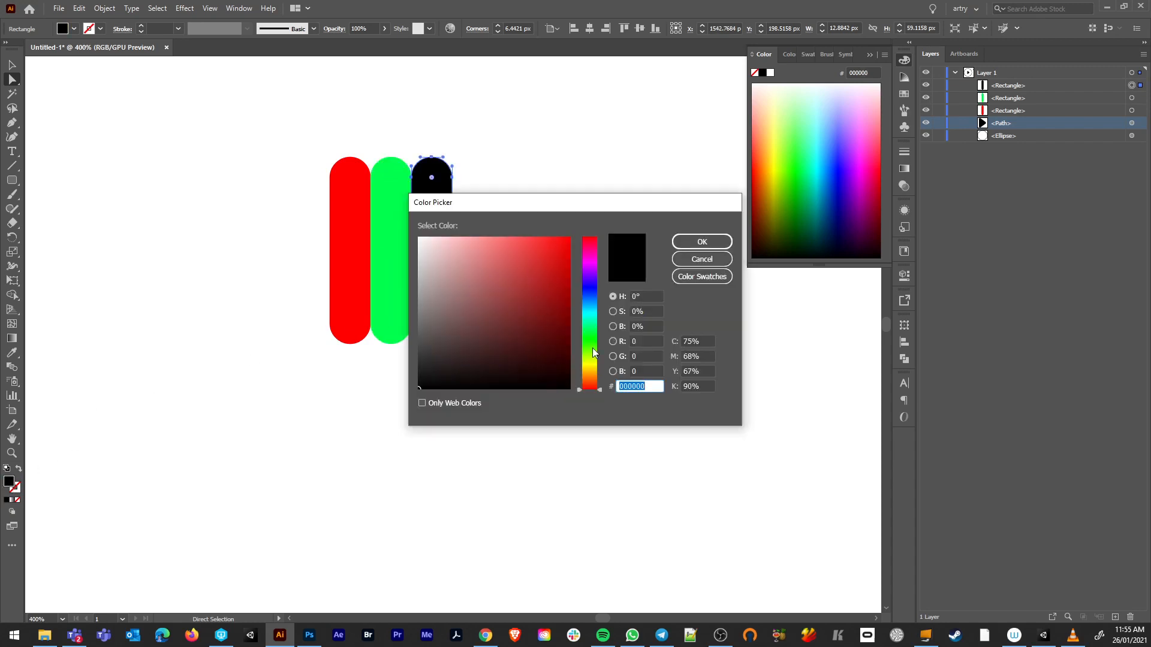
pyautogui.moveTo(592, 348); pyautogui.dragTo(587, 300)
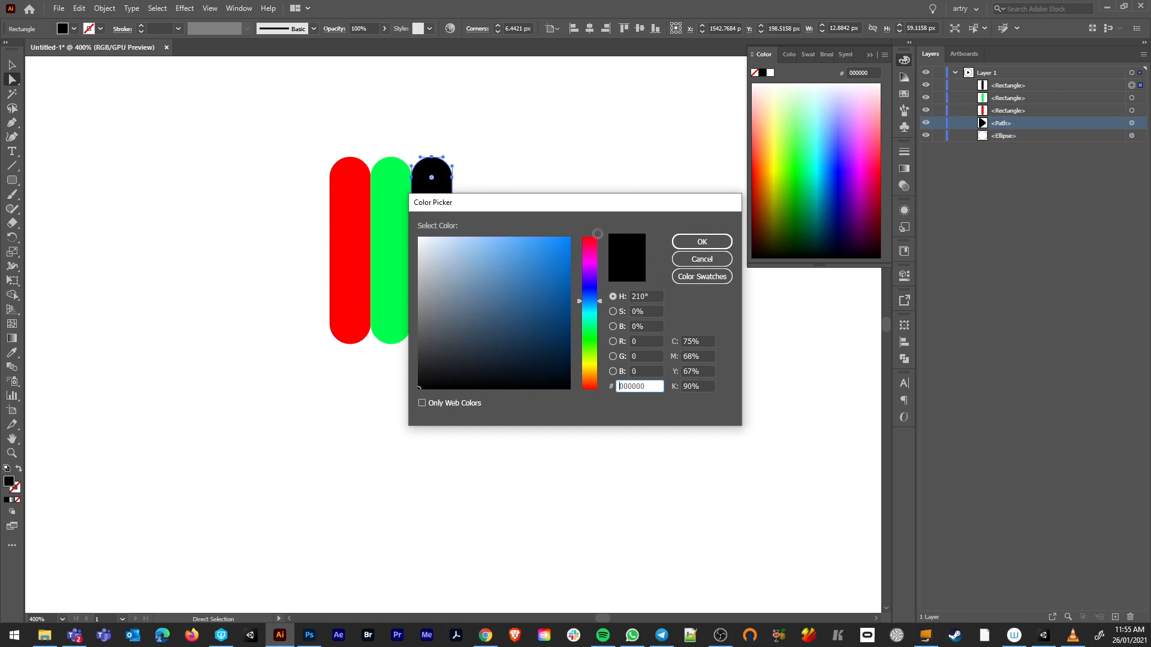
pyautogui.moveTo(569, 239); pyautogui.dragTo(576, 235)
pyautogui.click(702, 241)
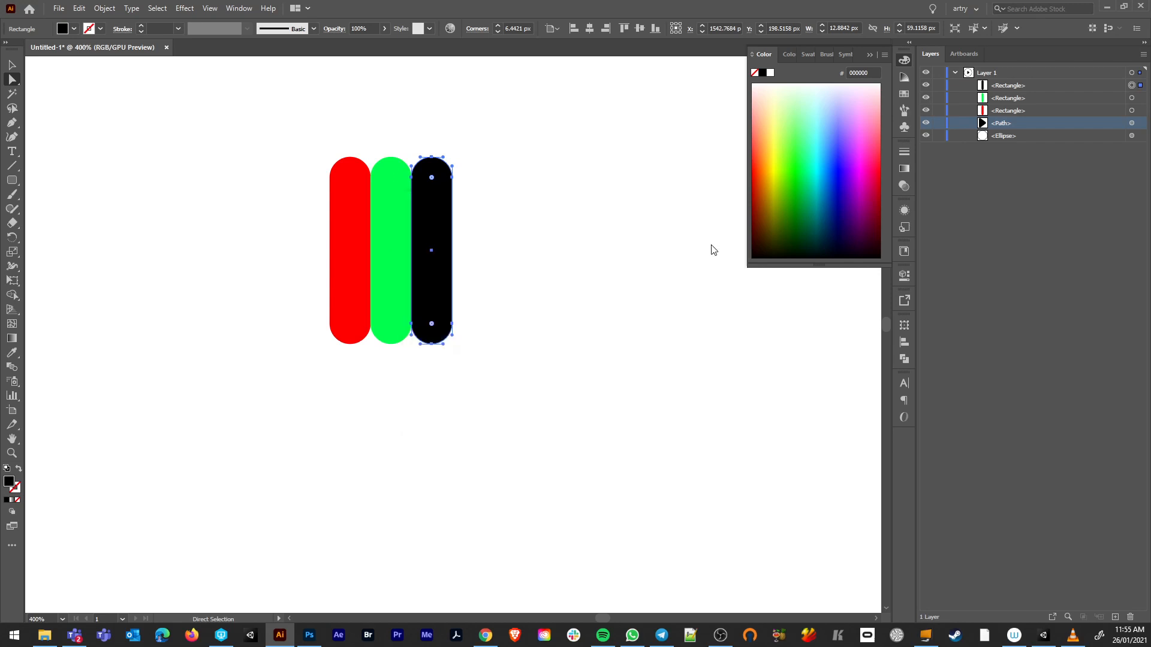
# Copy the three coloured bars, switch to Photoshop and create a new 60 × 60 px document at 72 pixels/inch.
pyautogui.moveTo(278, 130); pyautogui.dragTo(490, 359)
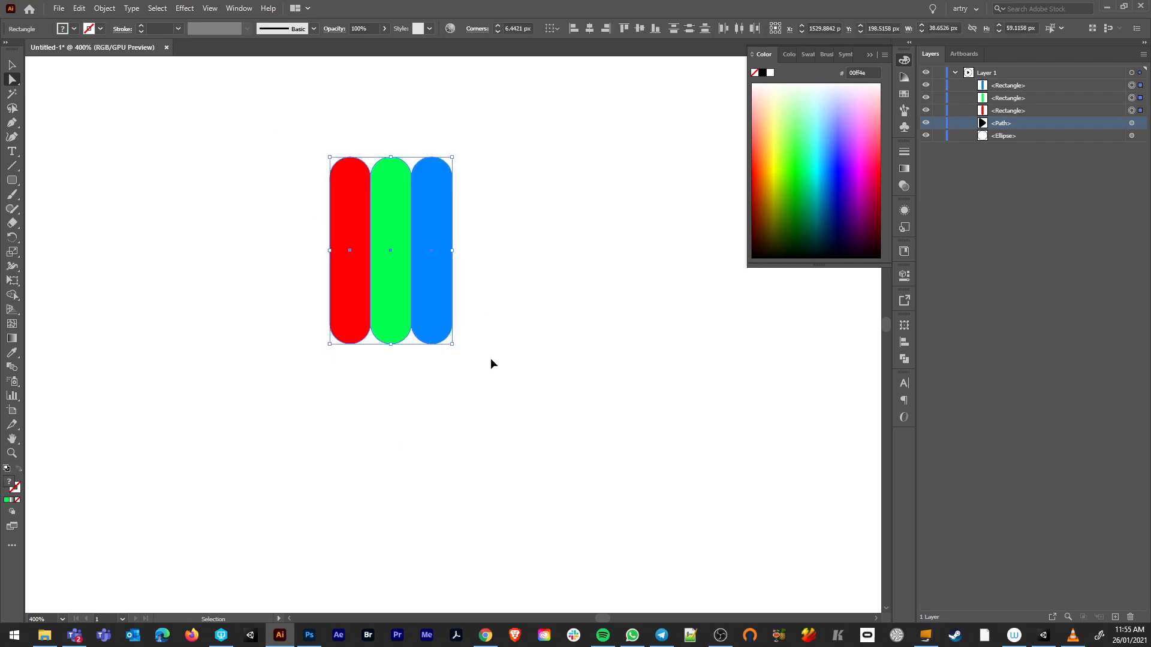
pyautogui.click(308, 635)
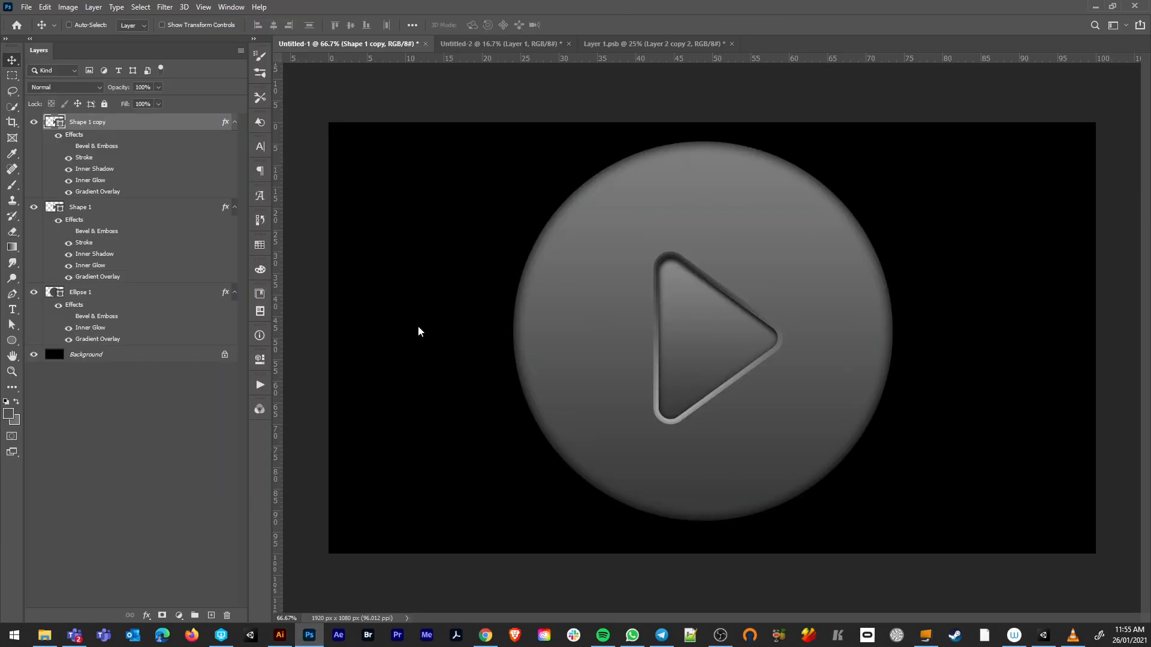
pyautogui.hotkey('ctrl', 'n')
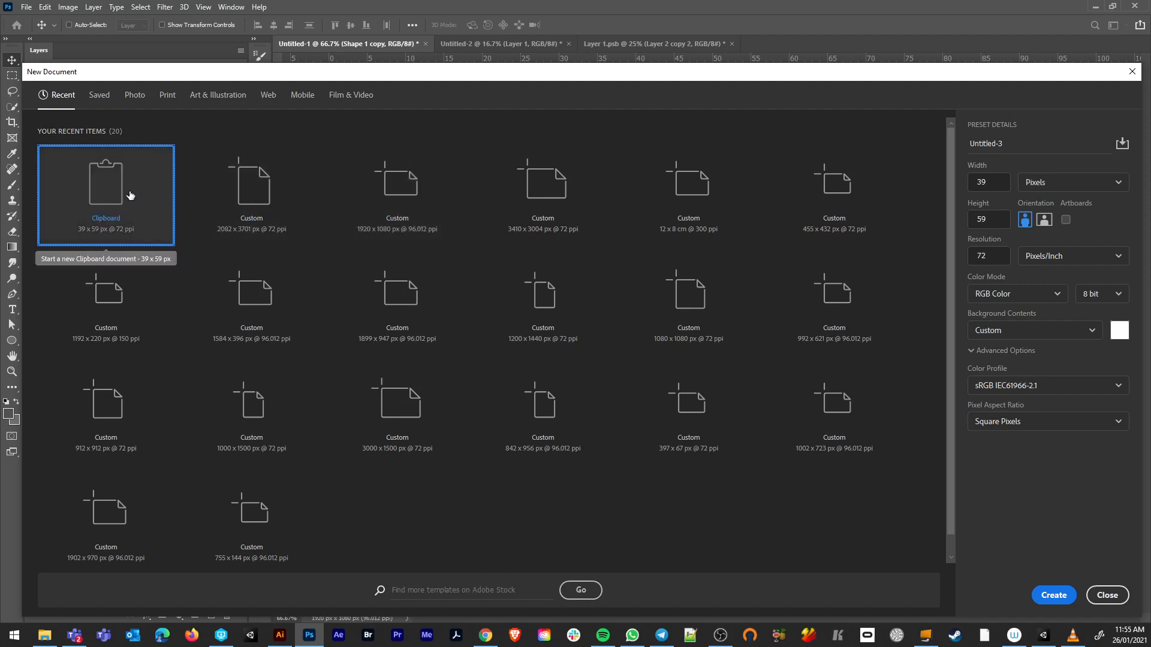
pyautogui.click(990, 179)
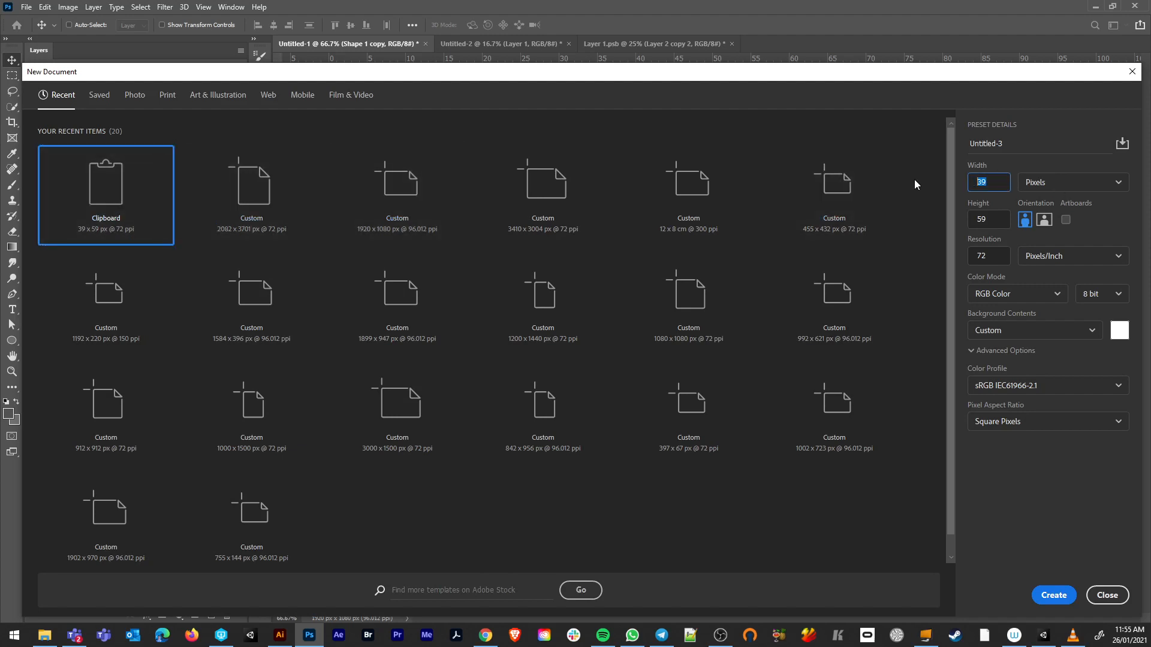
pyautogui.write('60')
pyautogui.moveTo(1005, 217); pyautogui.dragTo(960, 225)
pyautogui.click(1000, 219)
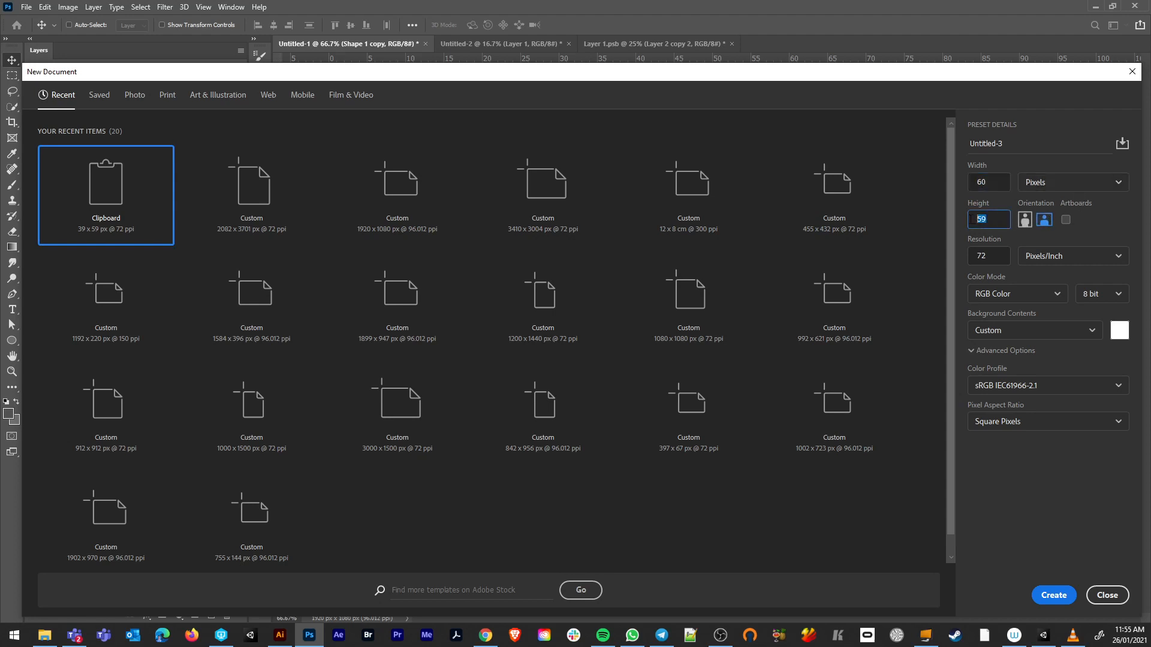
pyautogui.click(1053, 594)
# Paste the three bars as a Smart Object and reduce their height to about 94.7% to leave a margin above and below.
pyautogui.hotkey('ctrl', 'v')
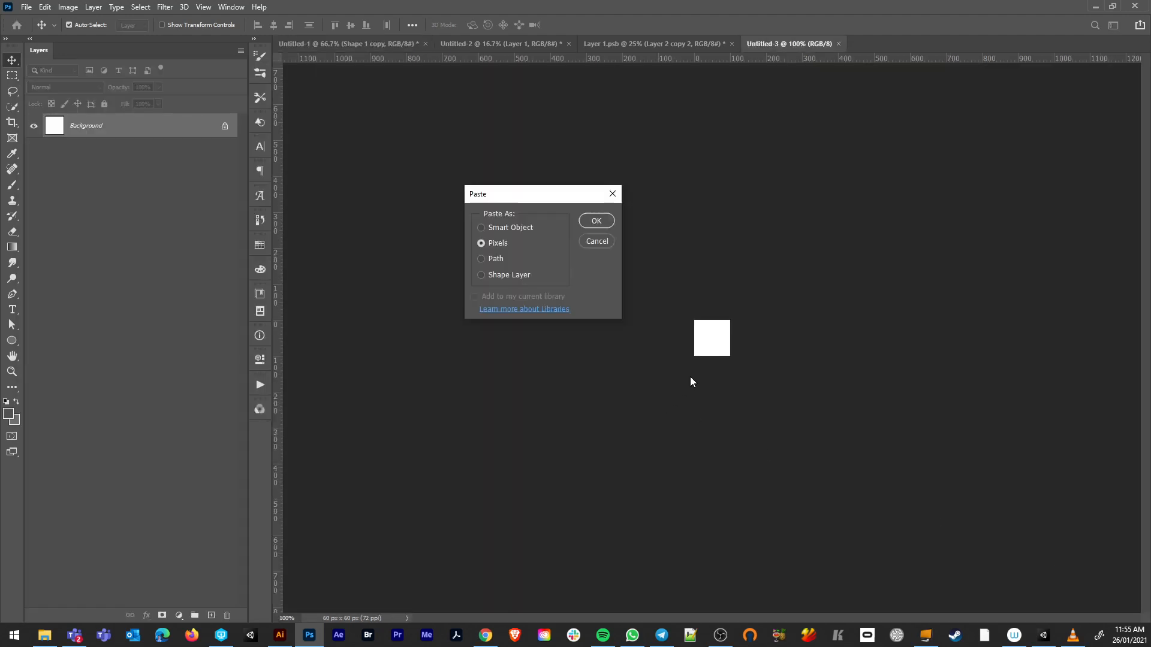
pyautogui.click(502, 225)
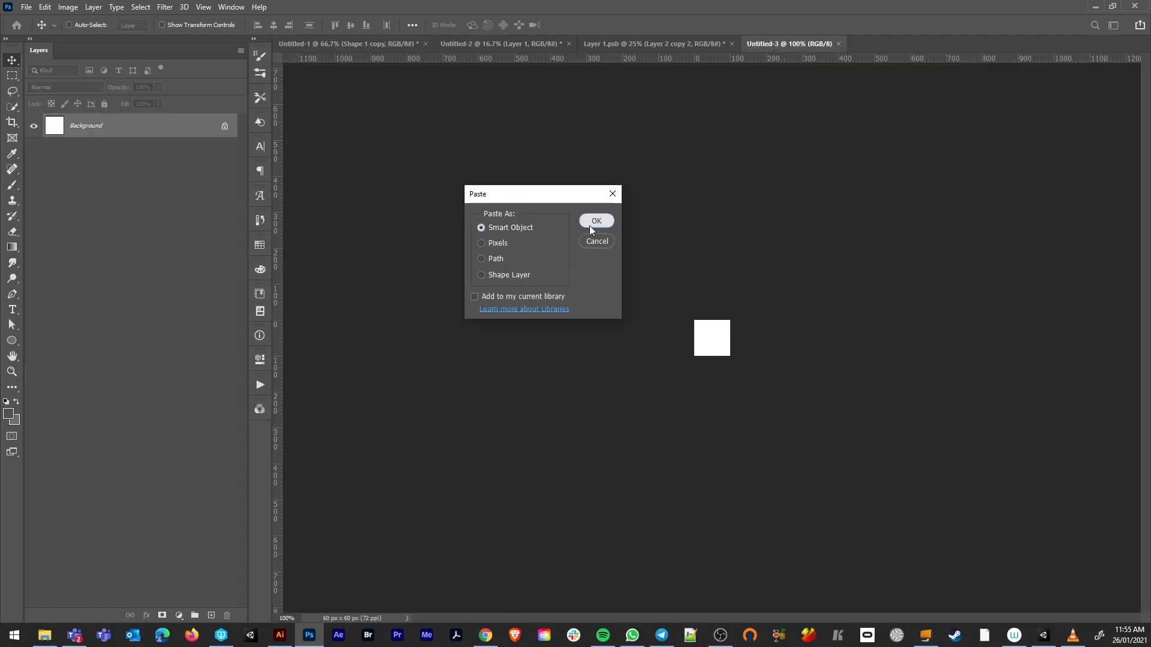
pyautogui.click(596, 221)
pyautogui.scroll(2, 717, 347)
pyautogui.scroll(4, 717, 347)
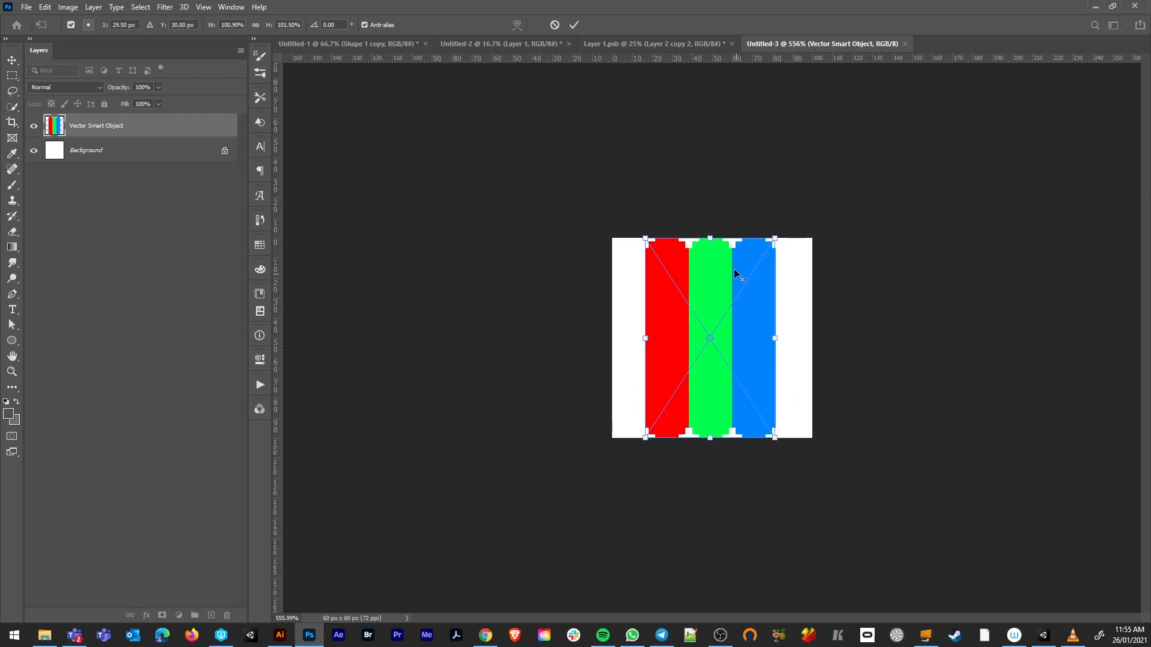
pyautogui.moveTo(710, 239); pyautogui.dragTo(710, 245)
pyautogui.moveTo(710, 438); pyautogui.dragTo(710, 433)
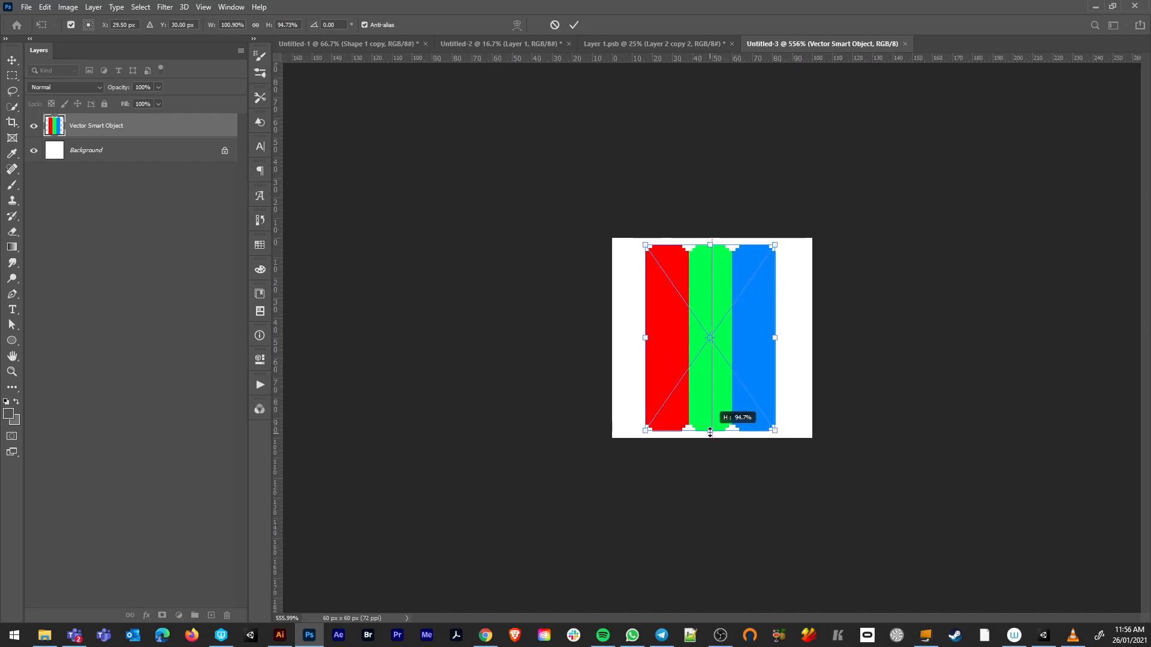
pyautogui.press('Return')
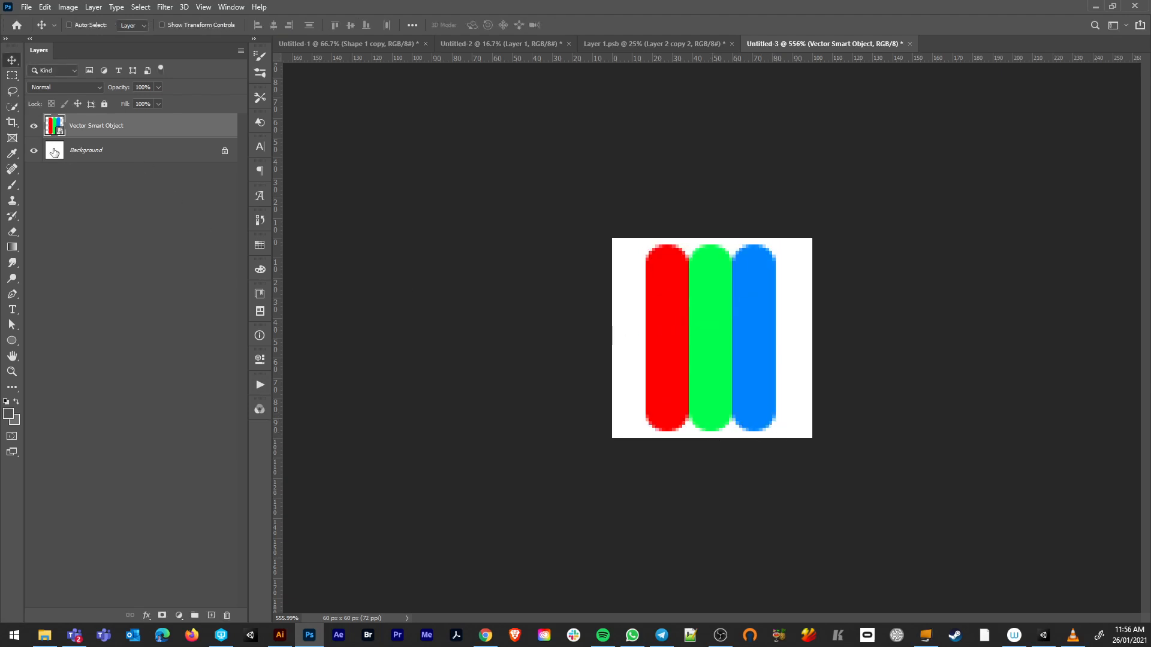
# Invert the Background layer to black and crop both sides of the canvas to 45 × 60 px around the bars.
pyautogui.click(112, 151)
pyautogui.hotkey('ctrl', 'i')
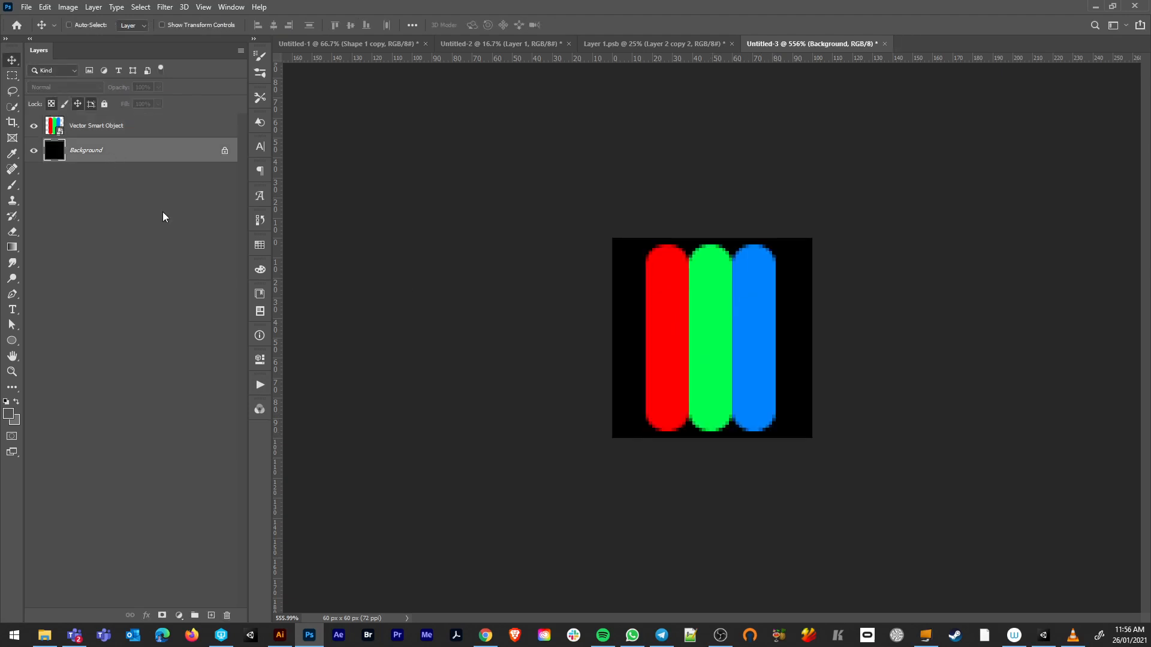
pyautogui.press('c')
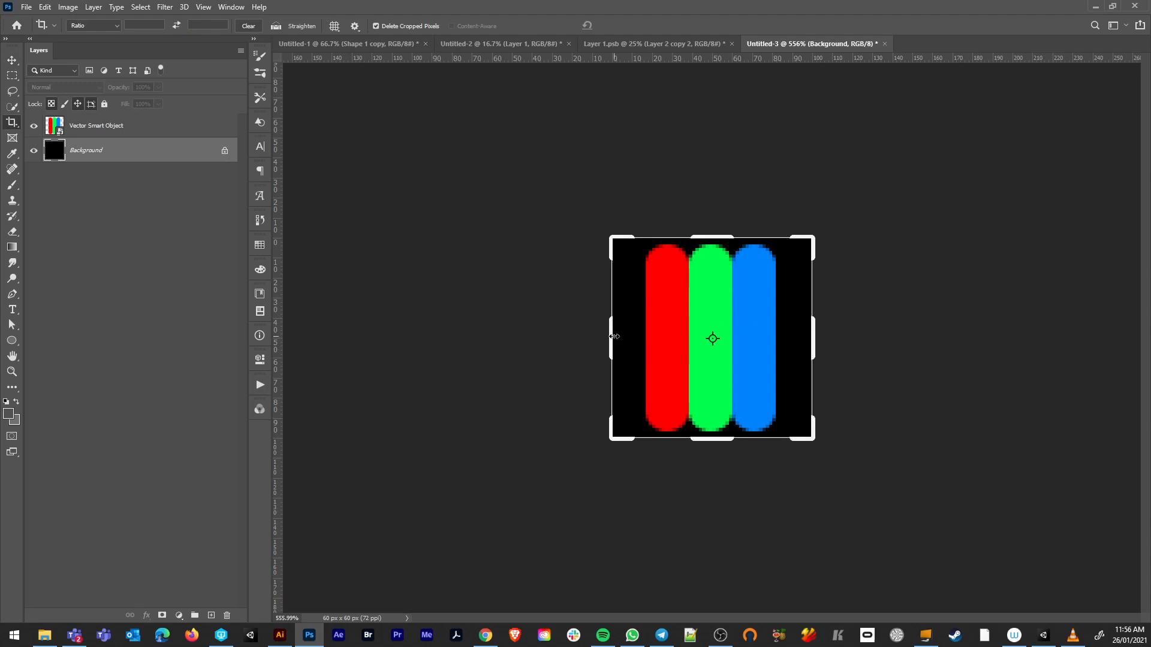
pyautogui.moveTo(615, 336); pyautogui.dragTo(624, 335)
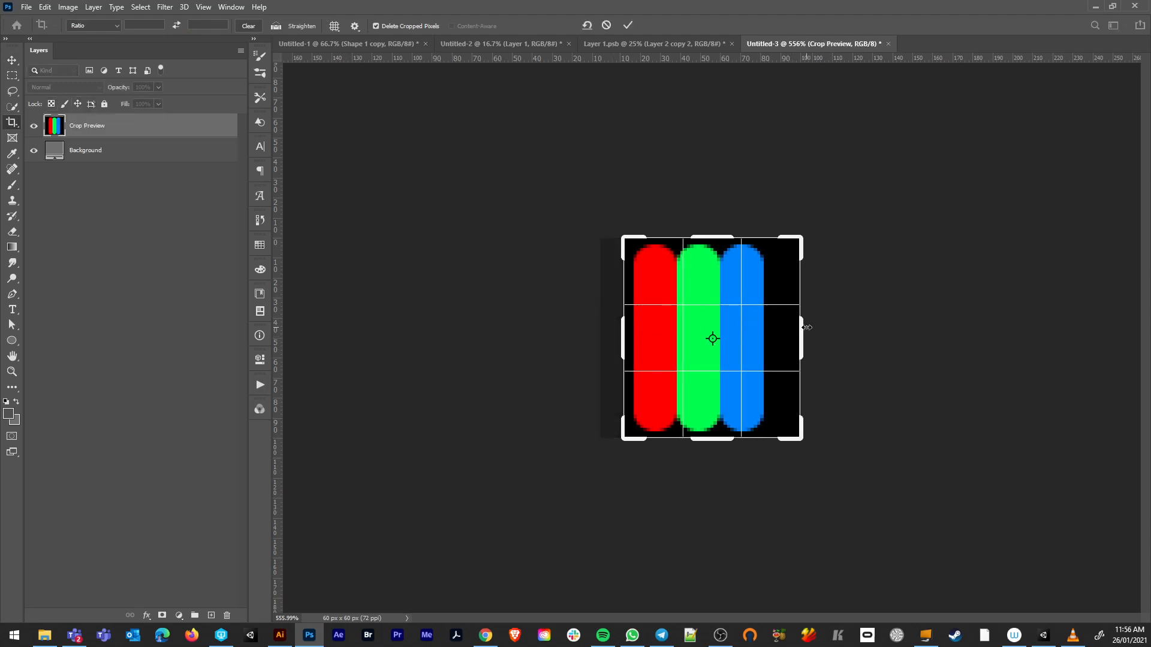
pyautogui.moveTo(806, 327); pyautogui.dragTo(790, 328)
pyautogui.press('Return')
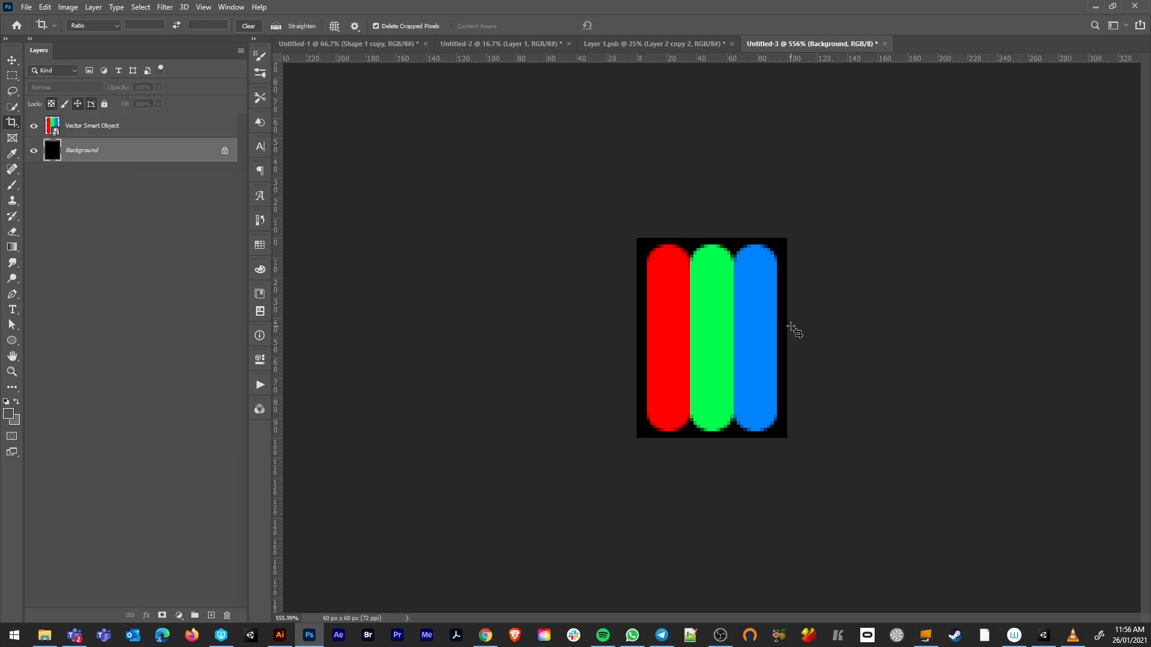
# Define the cropped red, green and blue bar tile as a pattern named "lcd".
pyautogui.click(62, 10)
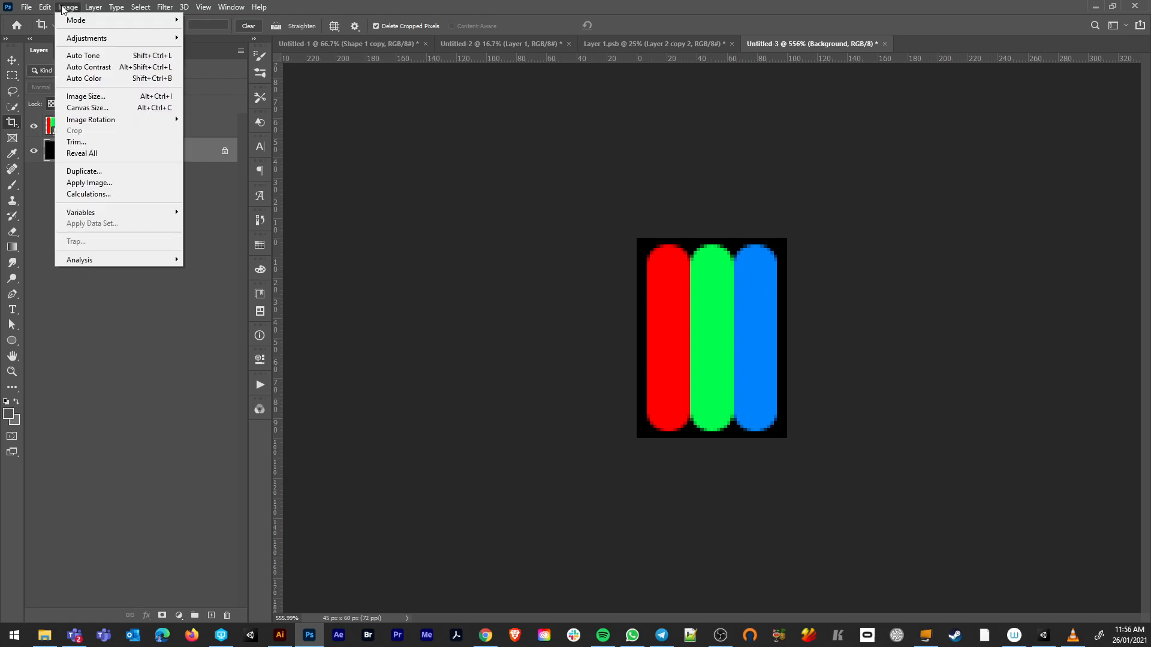
pyautogui.moveTo(46, 9)
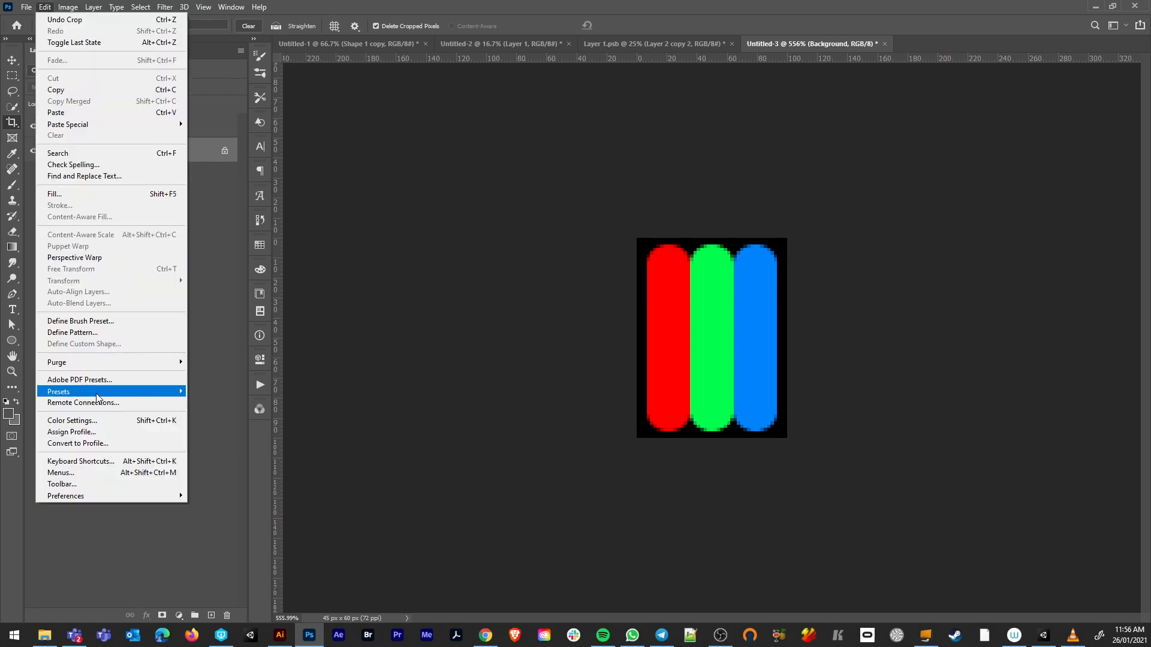
pyautogui.click(91, 334)
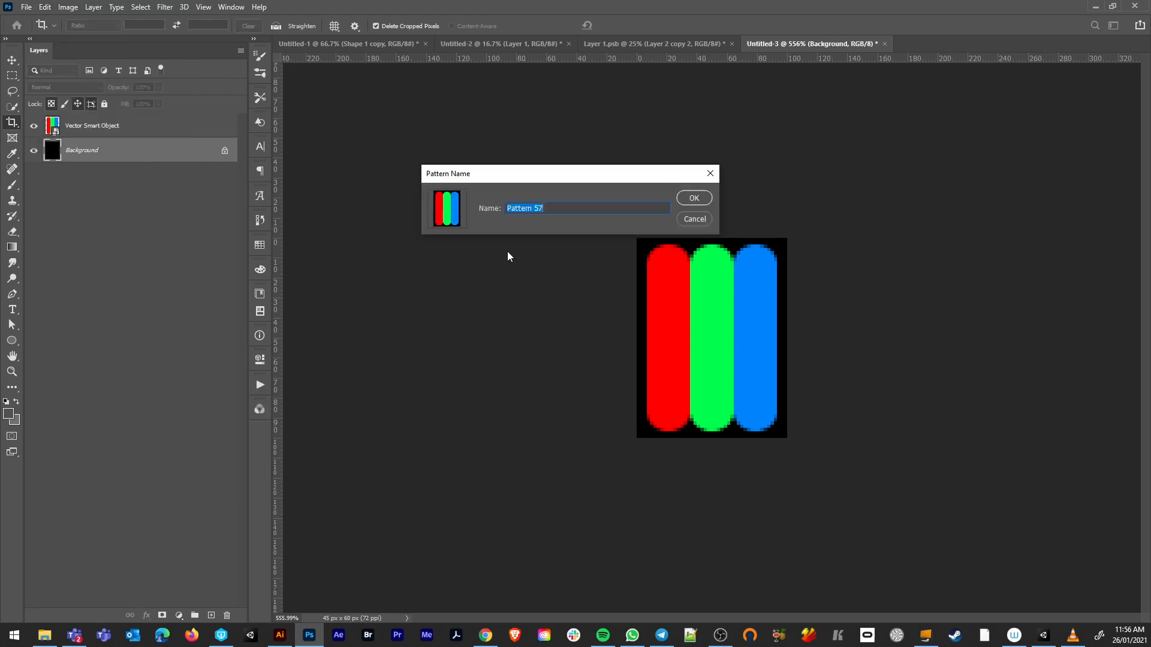
pyautogui.write('lcd')
pyautogui.press('Return')
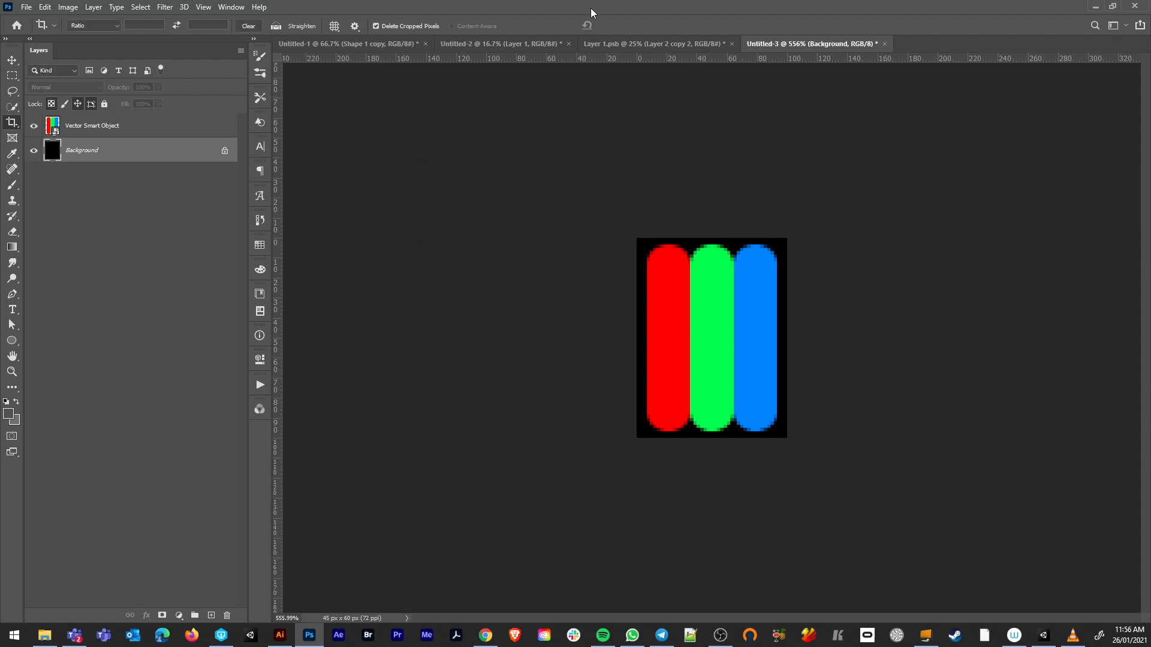
# Return to the Untitled-1 document with the play button.
pyautogui.click(624, 45)
pyautogui.click(512, 44)
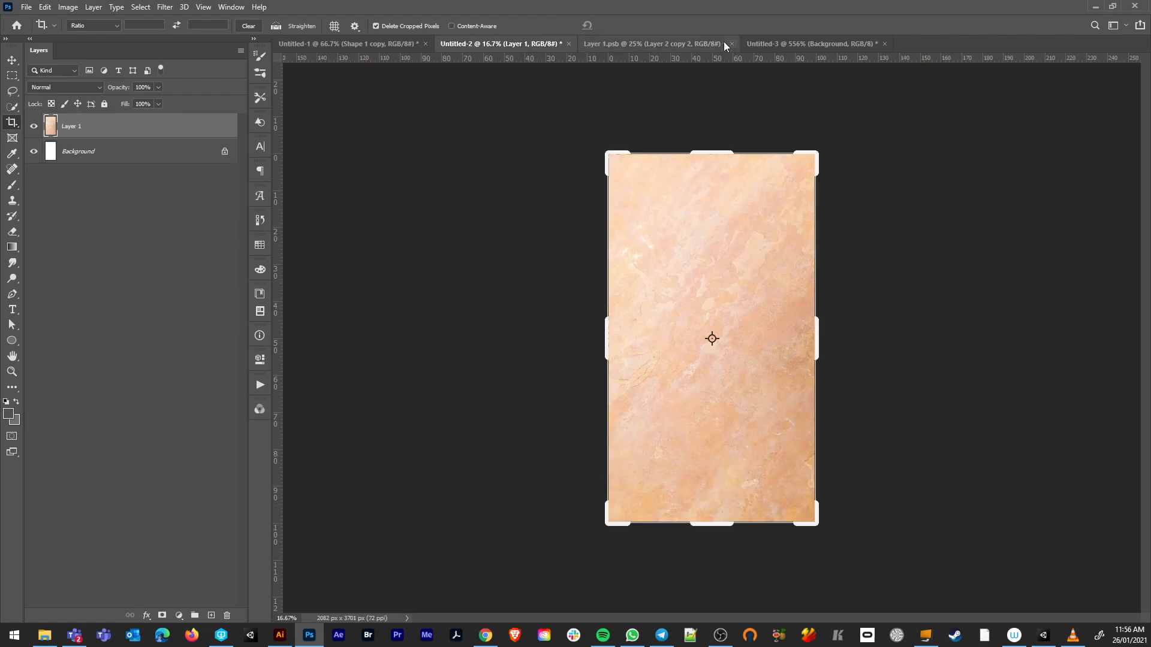
pyautogui.click(337, 43)
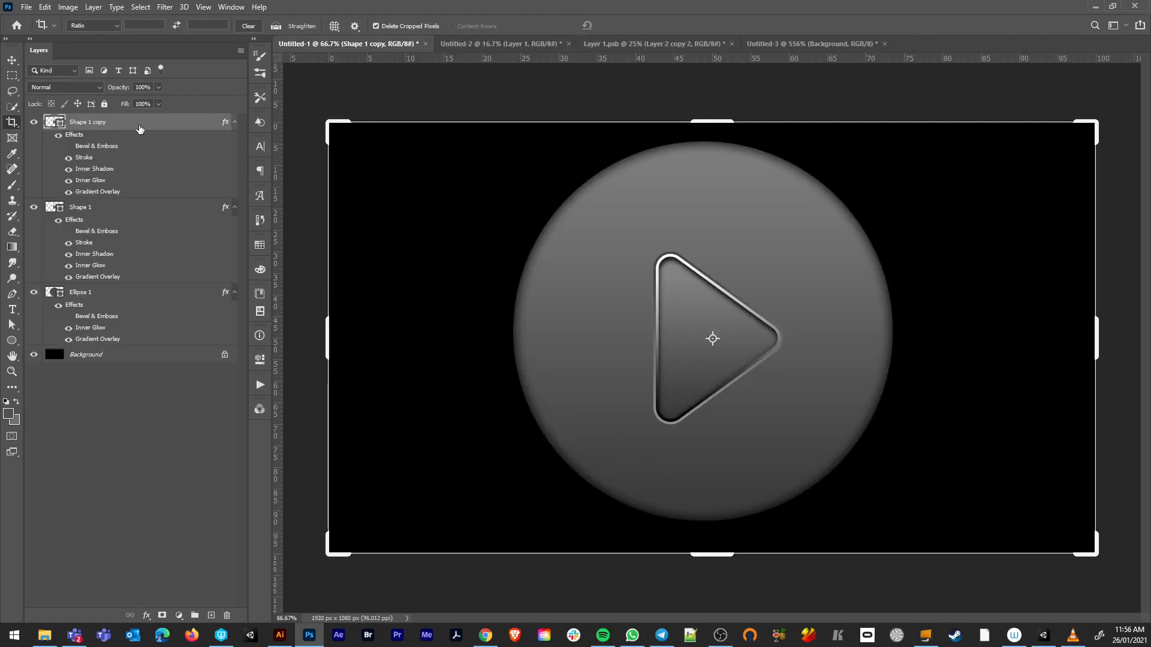
# Replace the Shape 1 copy triangle's gradient fill with a Pattern Overlay using the red-green-blue "lcd" pattern, scaled to 15%.
pyautogui.doubleClick(140, 129)
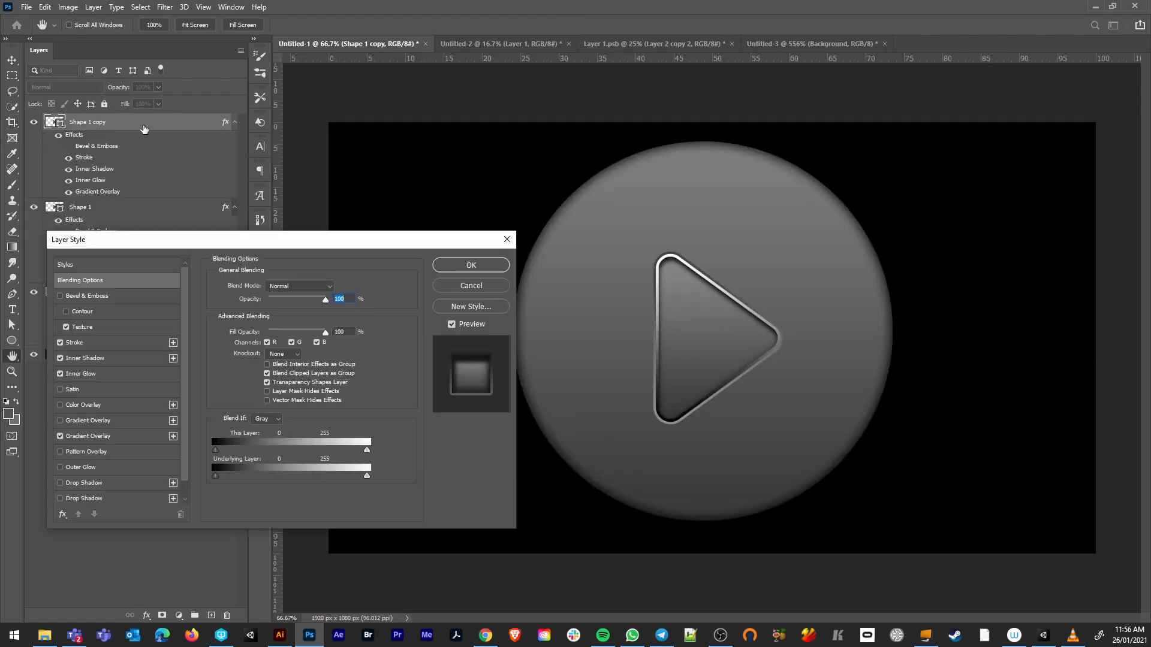
pyautogui.click(60, 451)
pyautogui.click(60, 436)
pyautogui.click(90, 451)
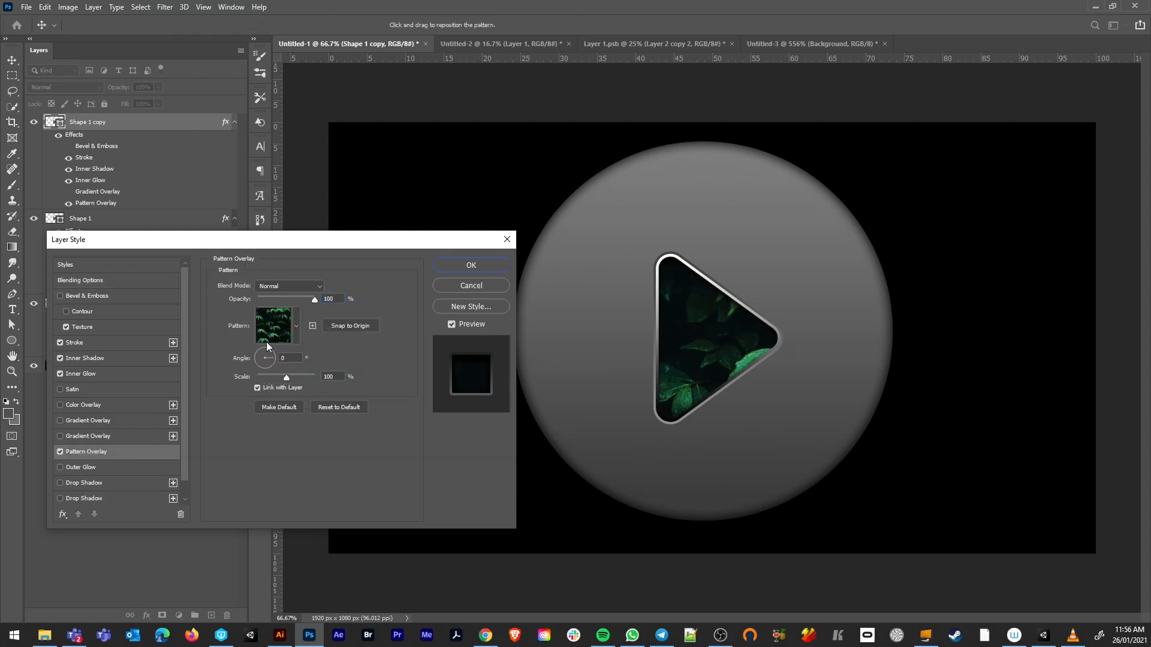
pyautogui.click(295, 327)
pyautogui.click(235, 420)
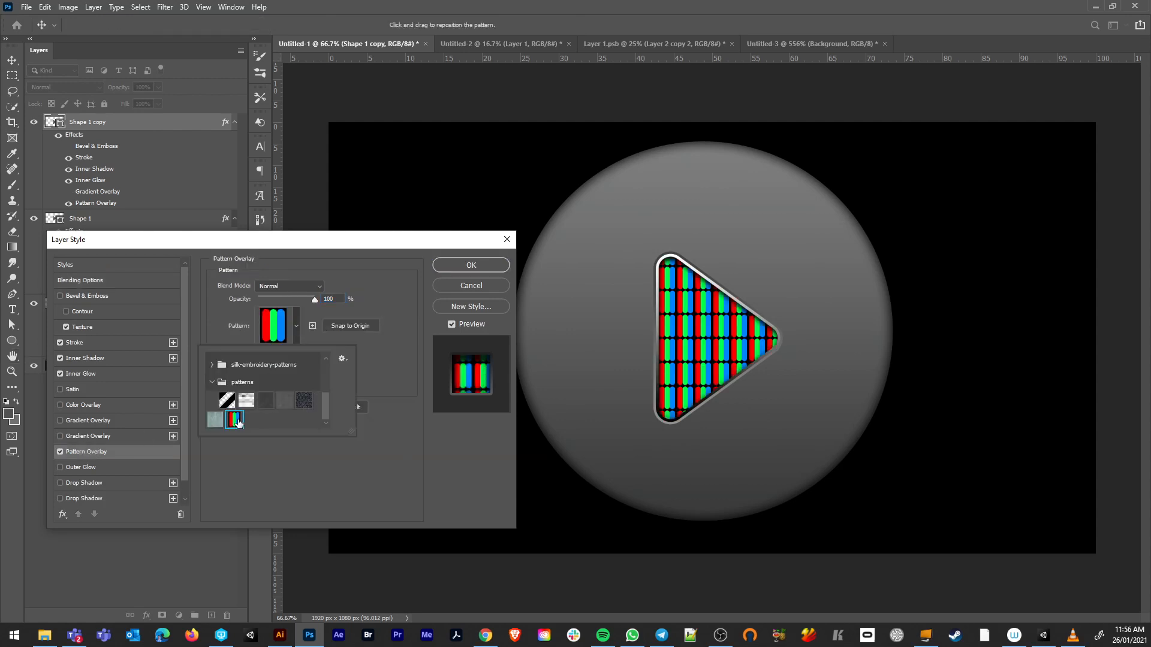
pyautogui.click(378, 307)
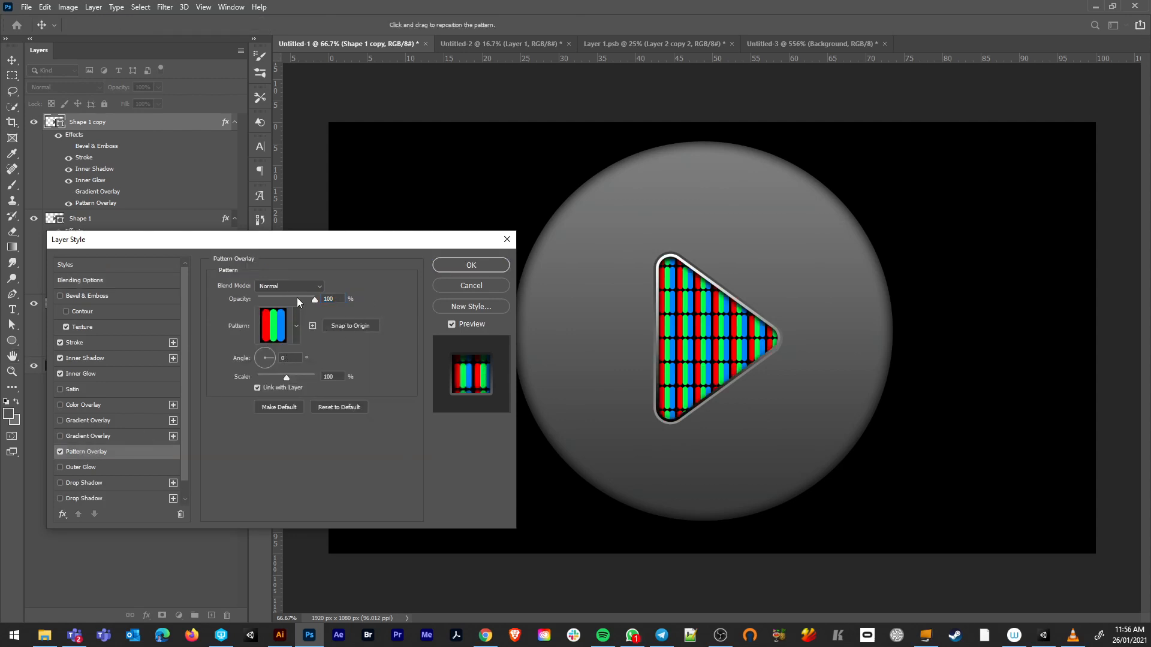
pyautogui.moveTo(284, 375); pyautogui.dragTo(261, 376)
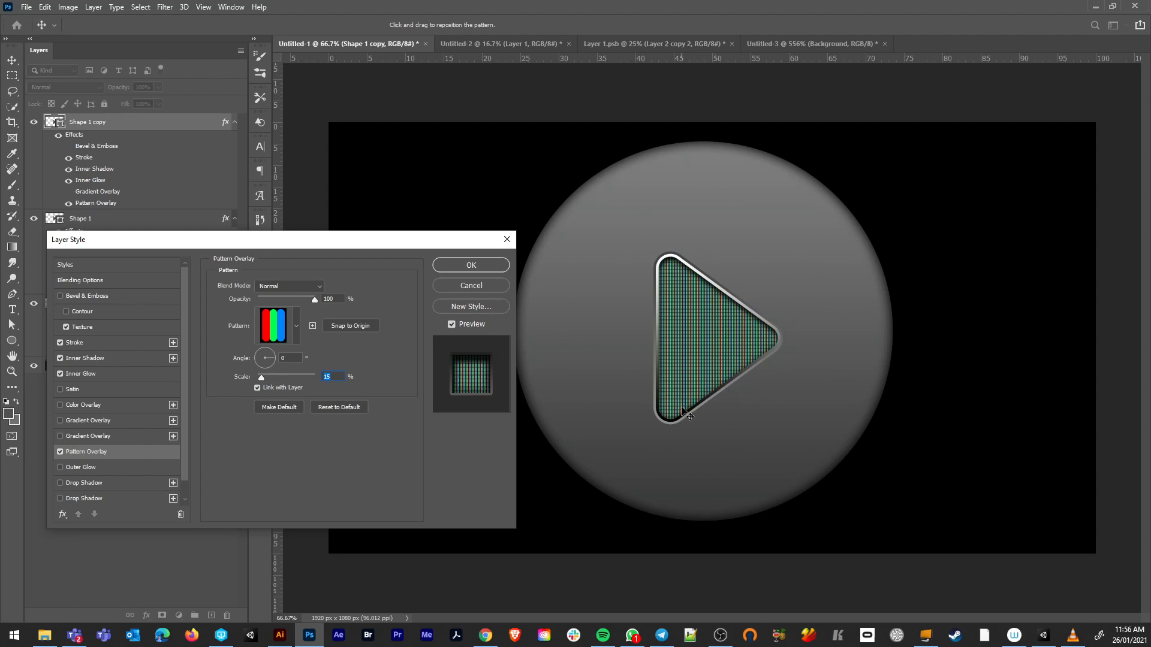
# Re-enable the triangle's Gradient Overlay in Overlay blend mode at 100% opacity, apply the layer style and activate the Pen tool.
pyautogui.click(71, 437)
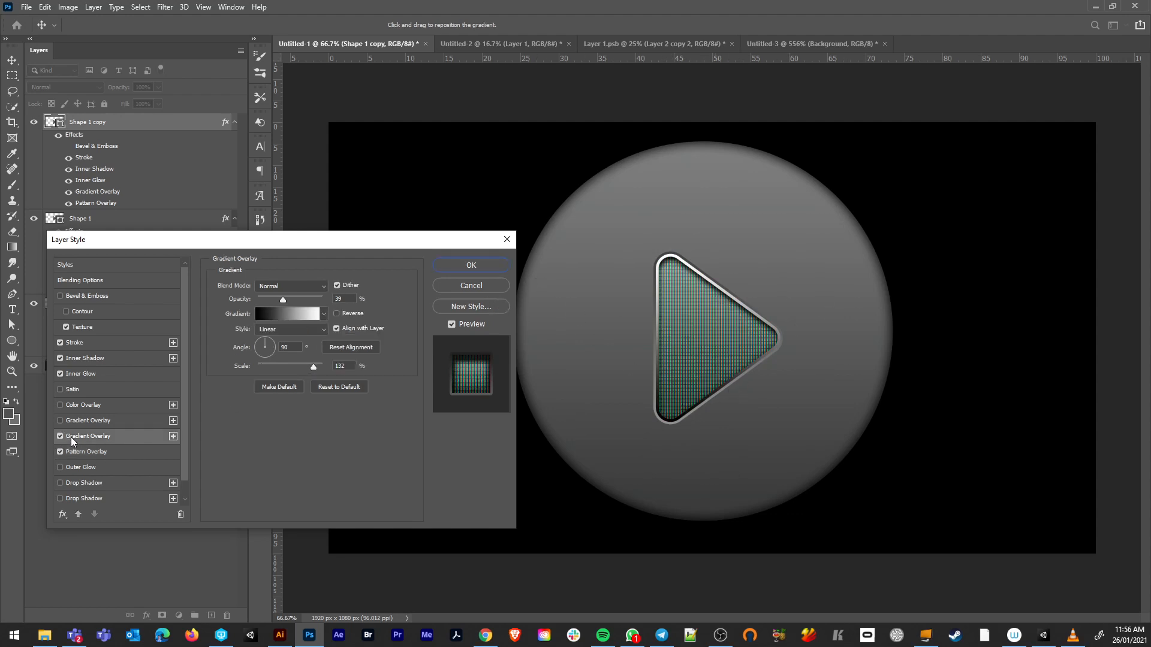
pyautogui.moveTo(283, 299); pyautogui.dragTo(295, 300)
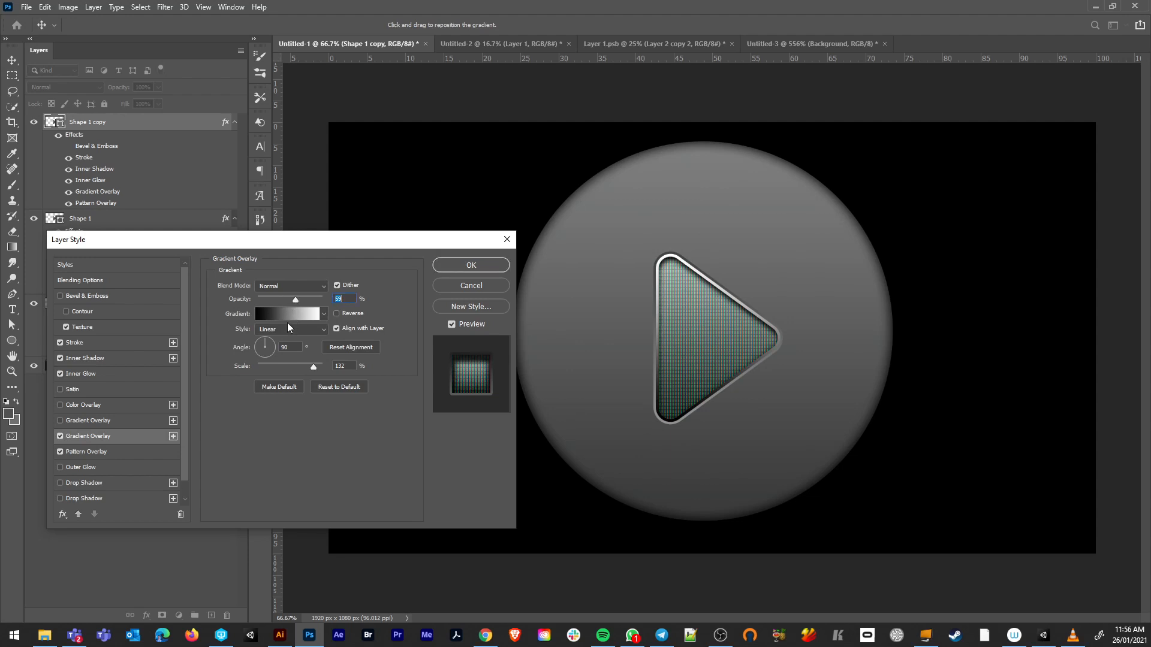
pyautogui.click(278, 315)
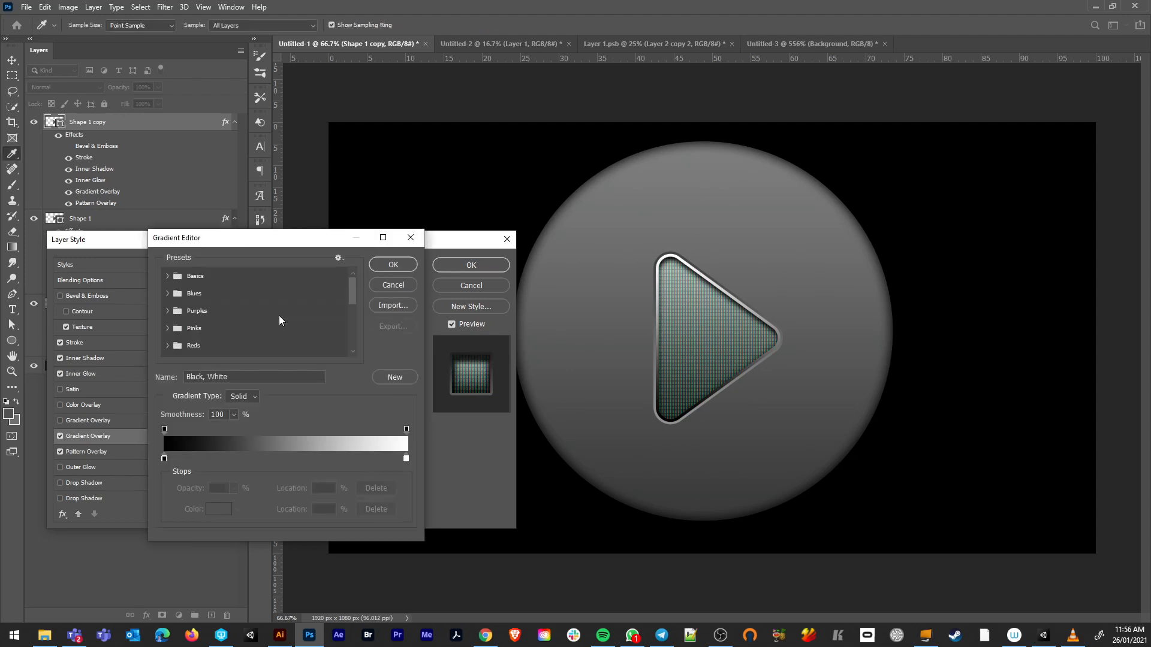
pyautogui.click(399, 290)
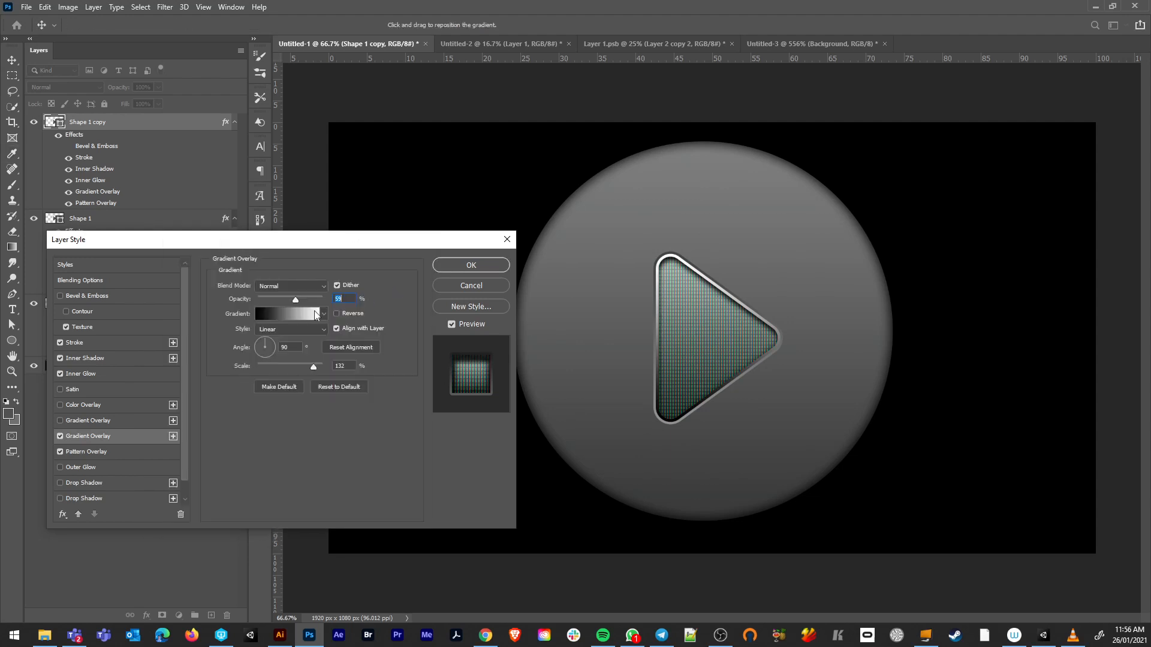
pyautogui.click(292, 286)
pyautogui.click(274, 428)
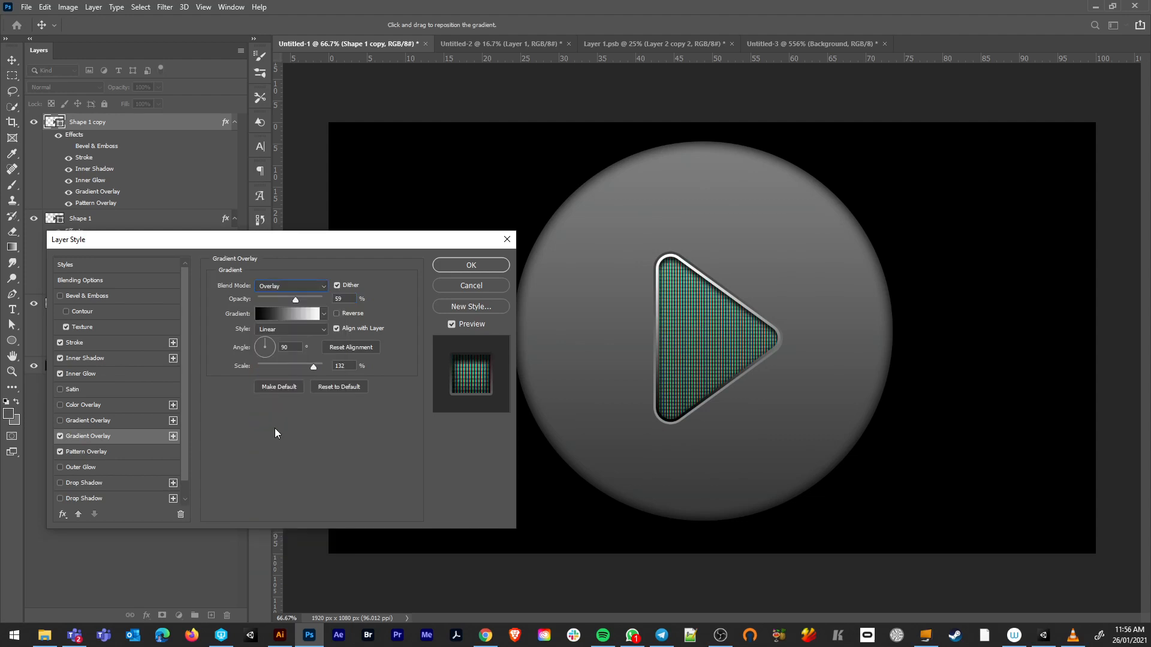
pyautogui.moveTo(296, 300); pyautogui.dragTo(371, 298)
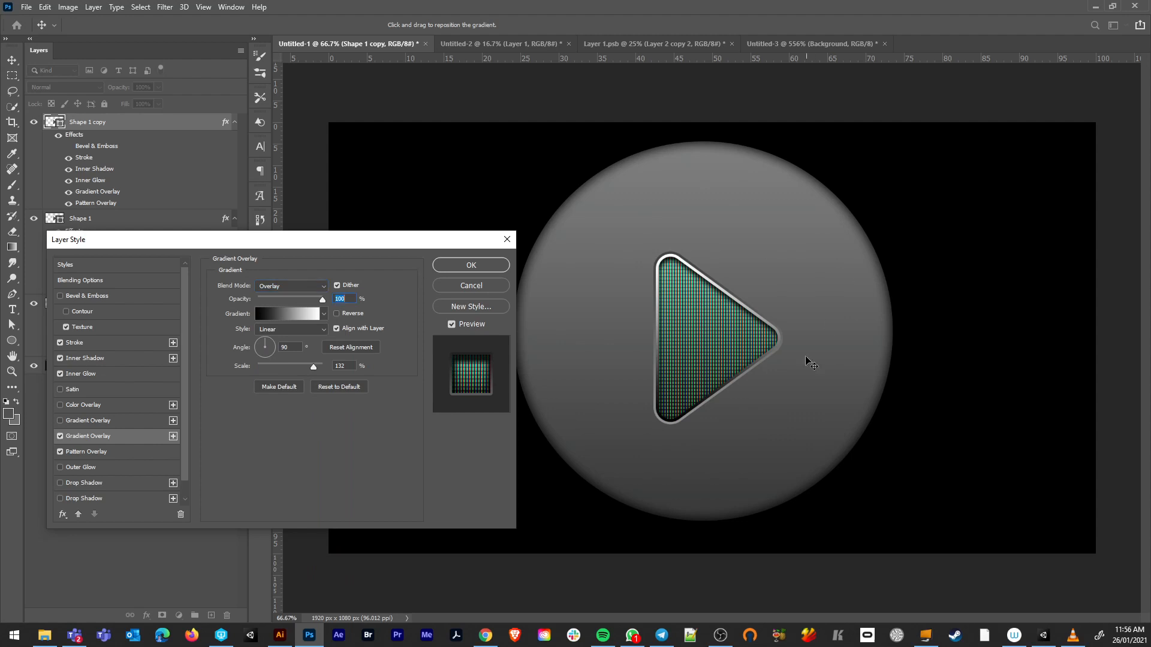
pyautogui.click(479, 267)
pyautogui.press('c')
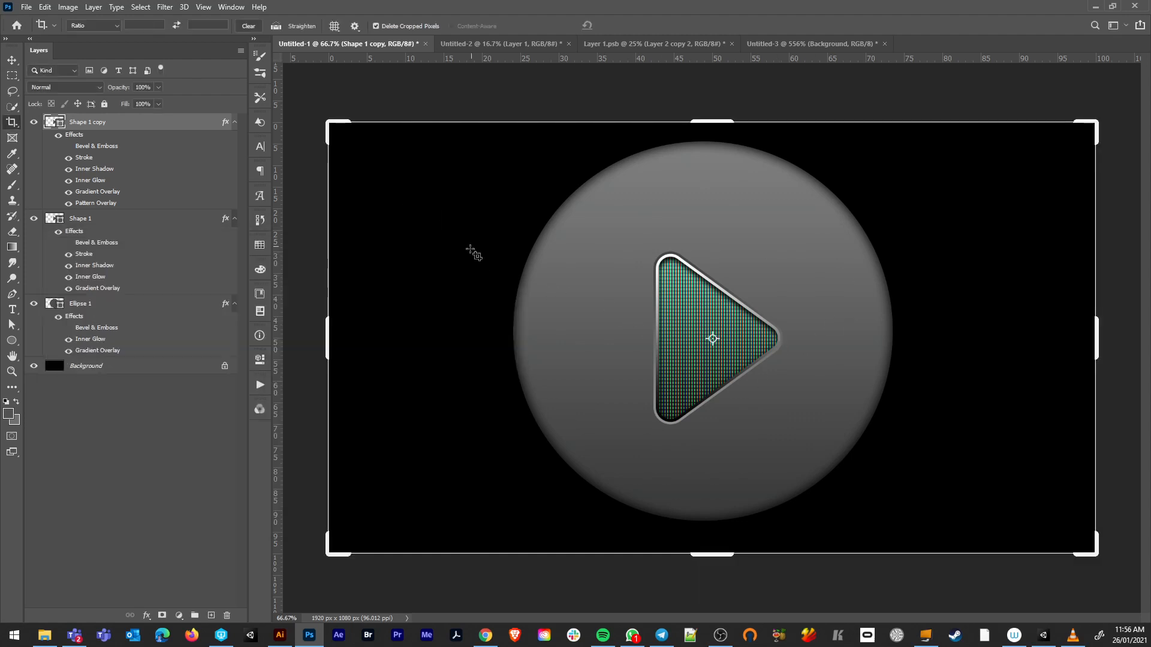
pyautogui.press('p')
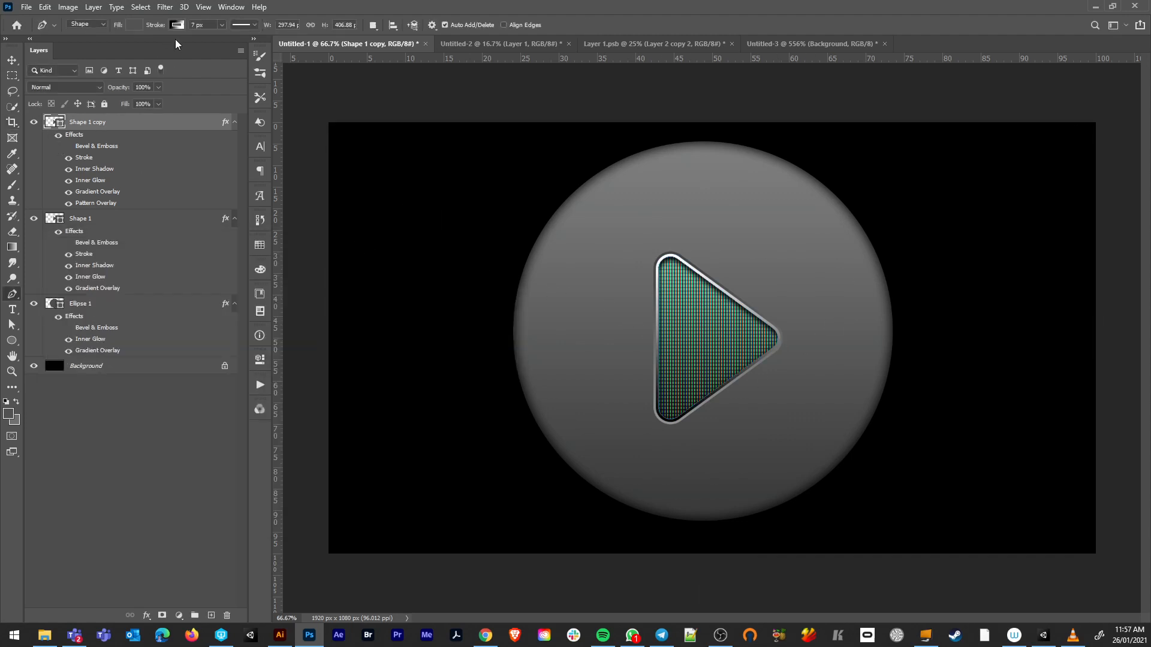
pyautogui.click(178, 25)
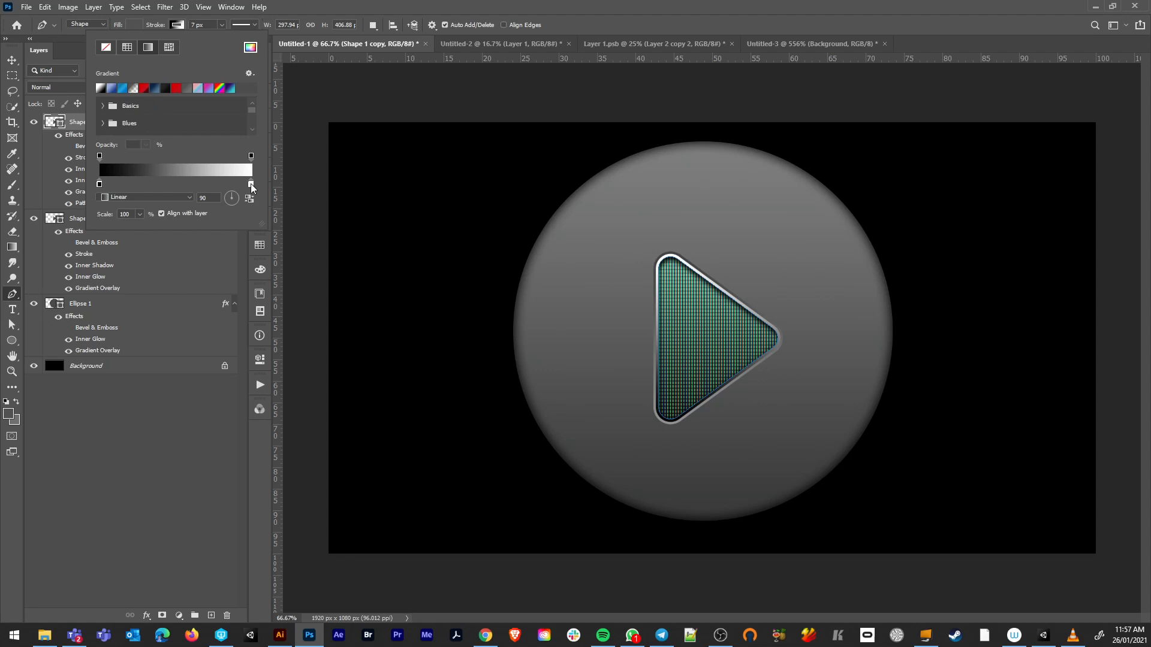
pyautogui.doubleClick(251, 185)
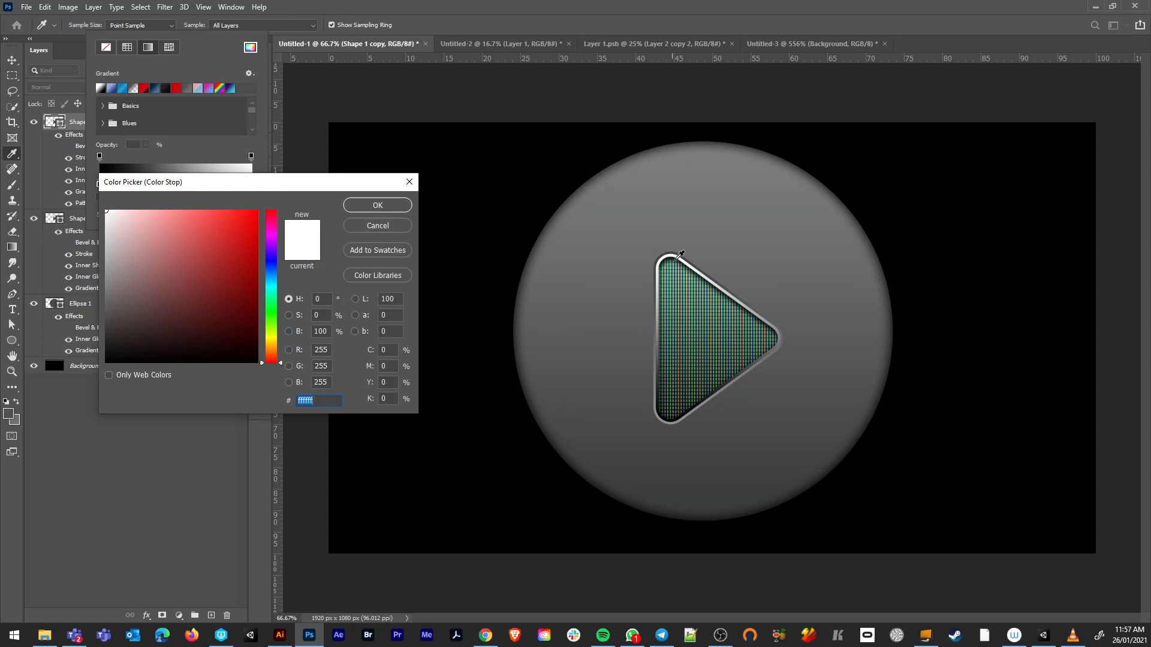
pyautogui.click(379, 226)
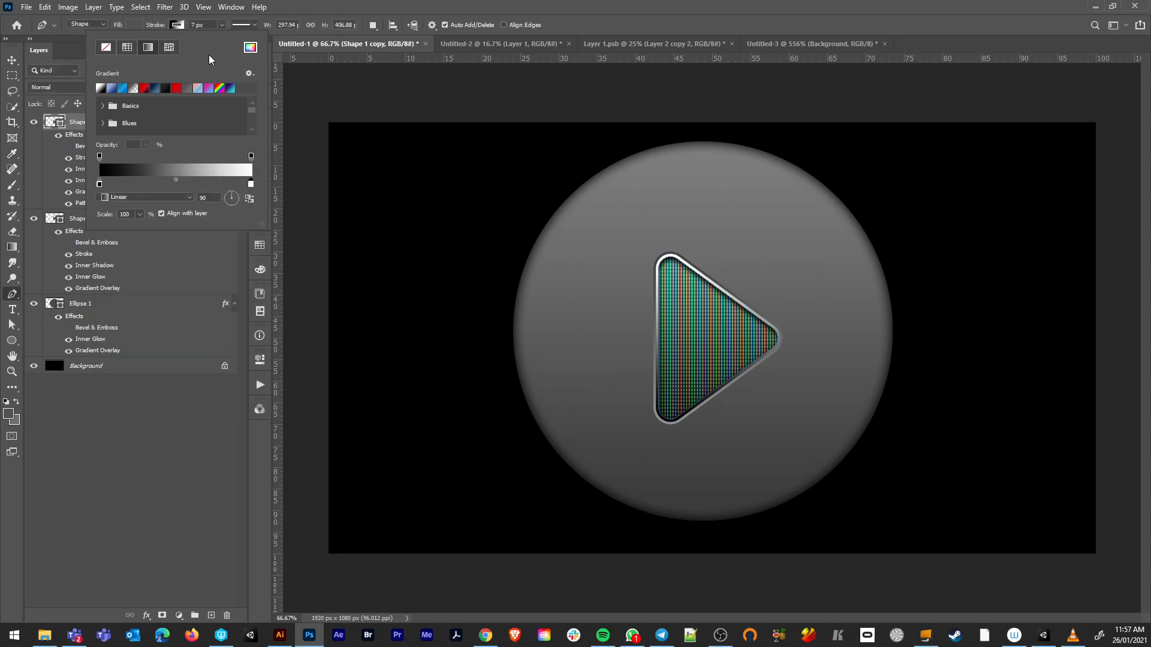
# Compare the two triangle layers by toggling their visibility, then leave Shape 1 hidden and Shape 1 copy visible.
pyautogui.click(34, 120)
pyautogui.click(33, 122)
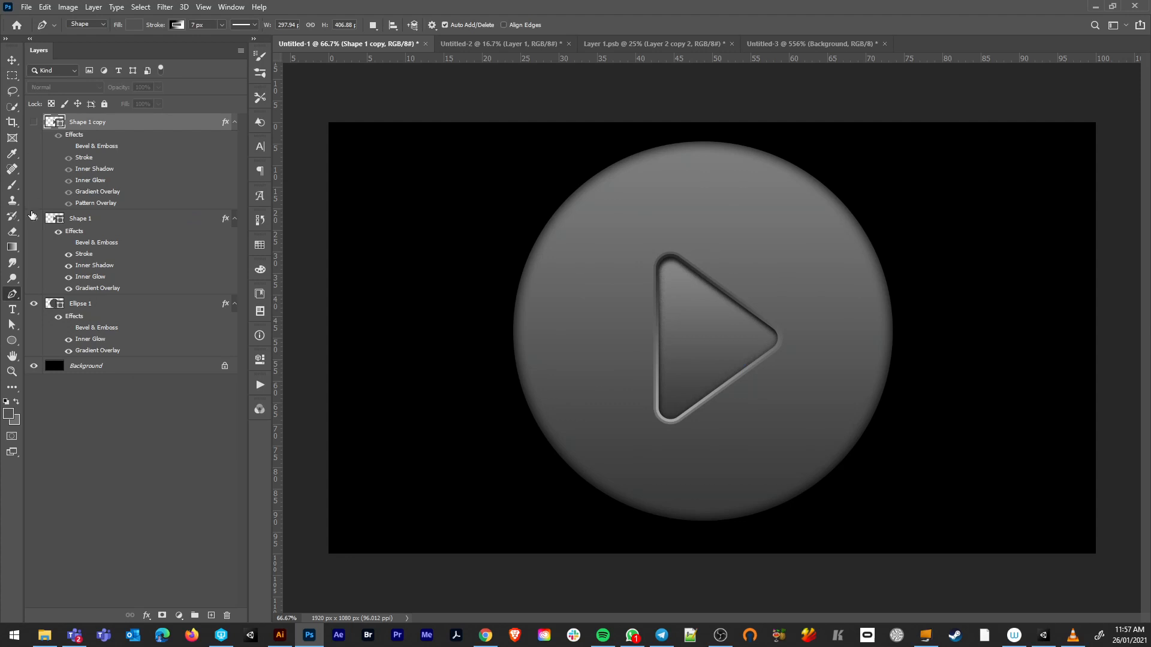
pyautogui.click(34, 223)
pyautogui.click(33, 219)
pyautogui.click(34, 122)
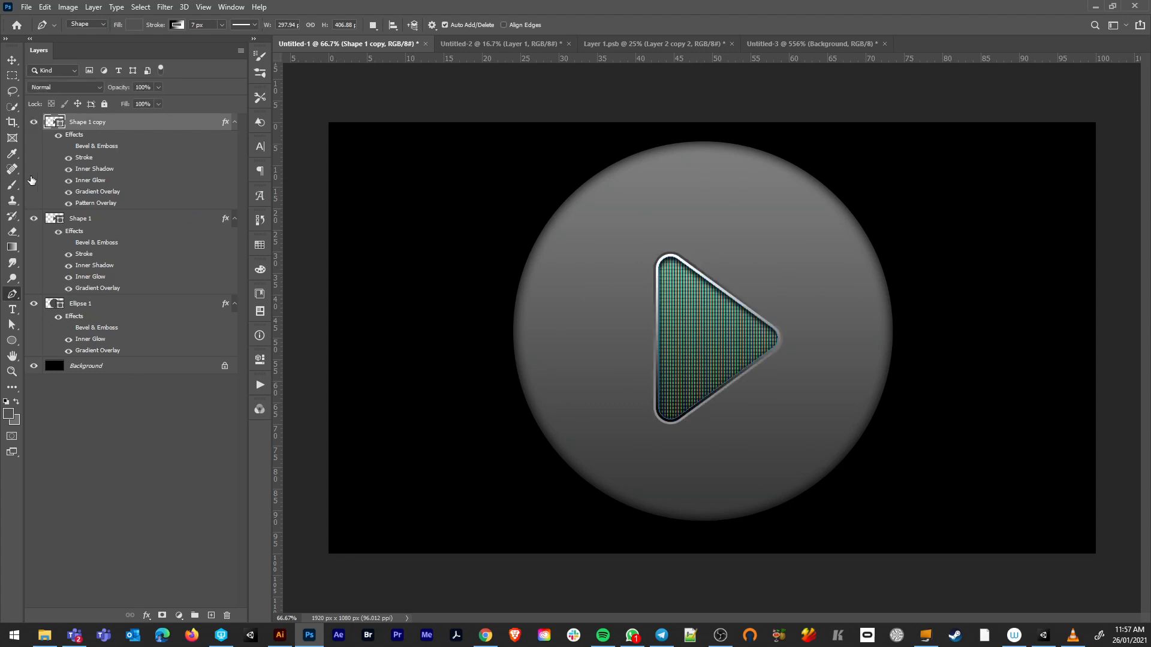
pyautogui.click(34, 220)
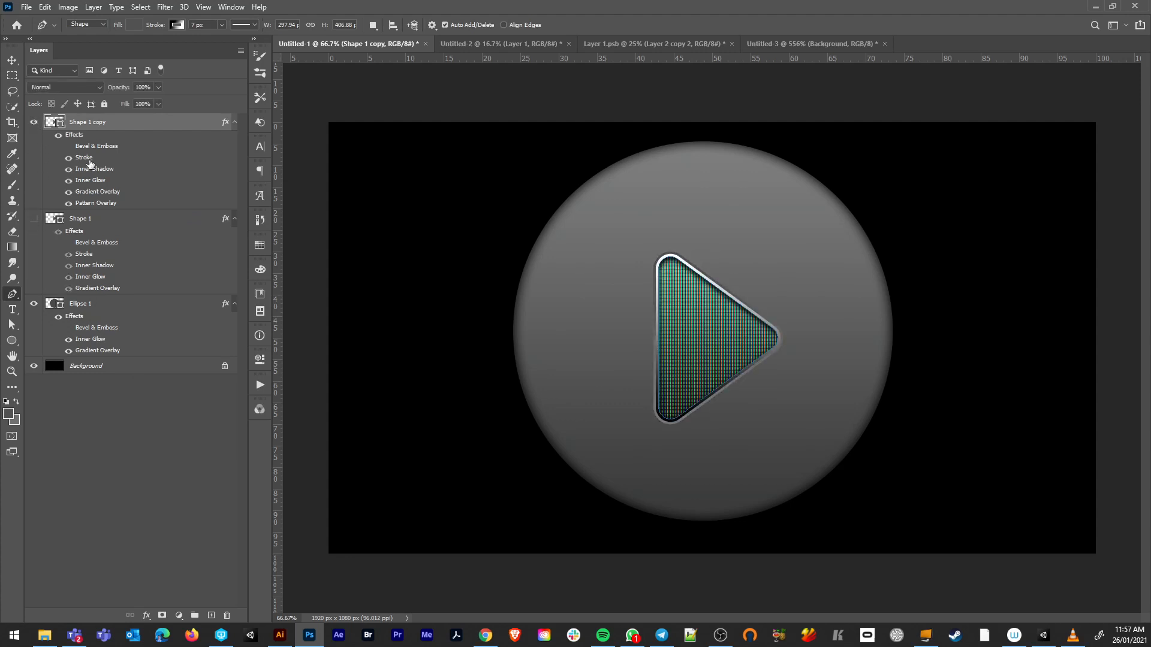
# Change the white stop of the Shape 1 copy stroke gradient to pale blue #bdf3ff.
pyautogui.click(177, 27)
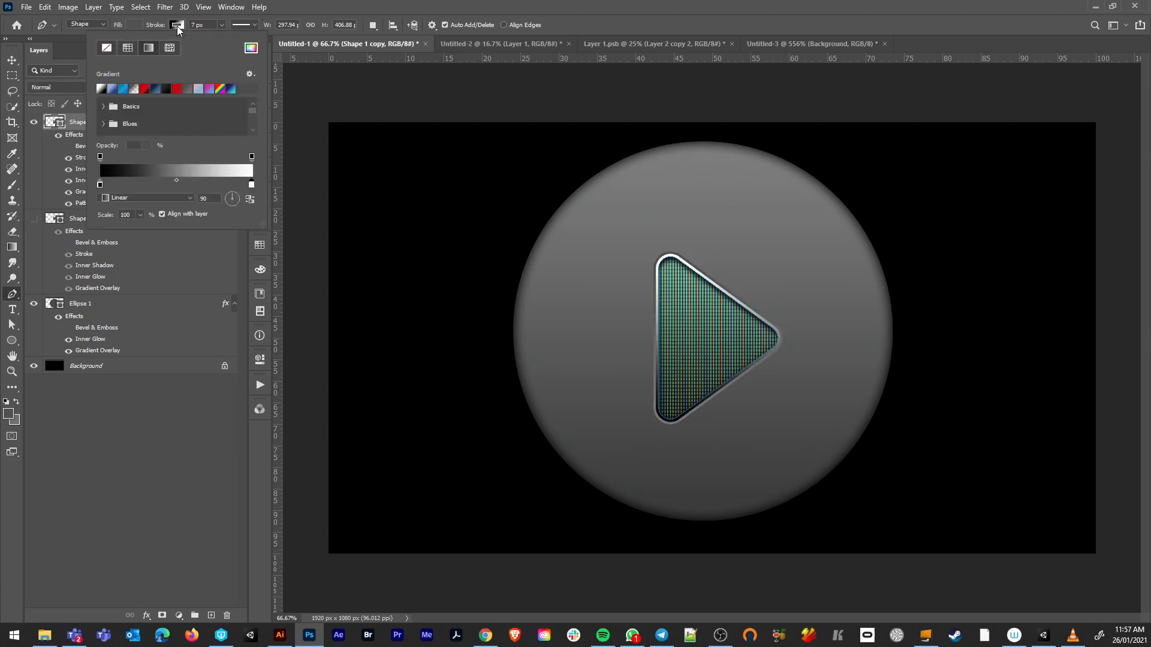
pyautogui.doubleClick(250, 185)
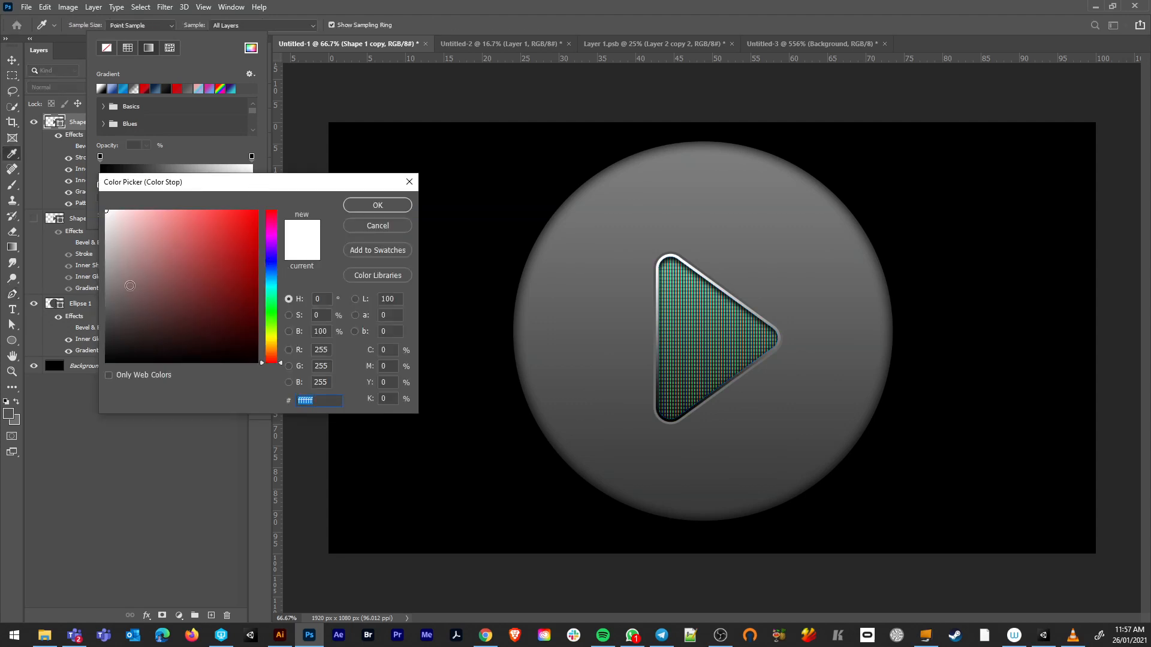
pyautogui.click(688, 283)
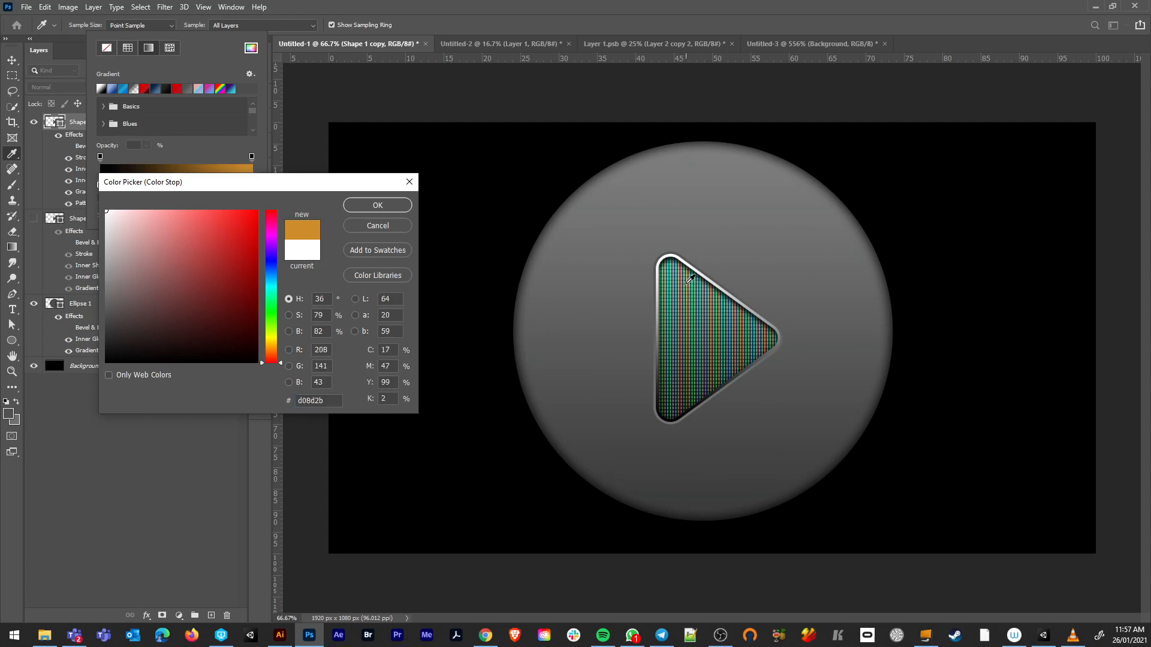
pyautogui.click(272, 283)
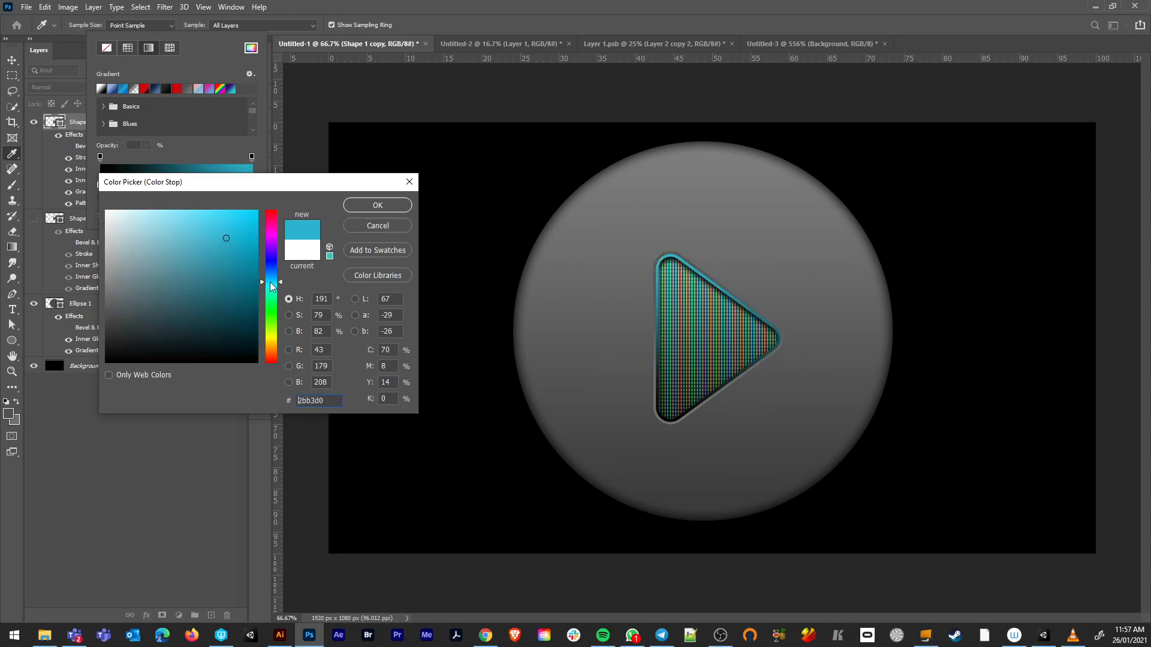
pyautogui.moveTo(208, 248)
pyautogui.mouseDown()
pyautogui.moveTo(211, 190)
pyautogui.moveTo(155, 182)
pyautogui.moveTo(145, 199)
pyautogui.mouseUp()
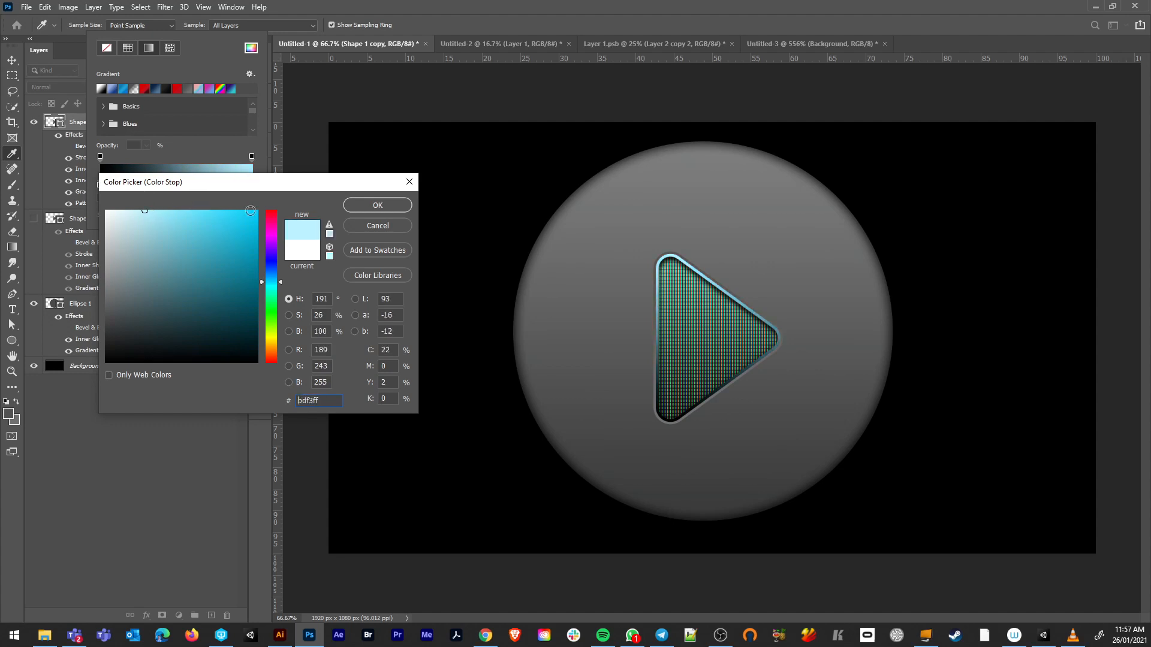
pyautogui.click(368, 205)
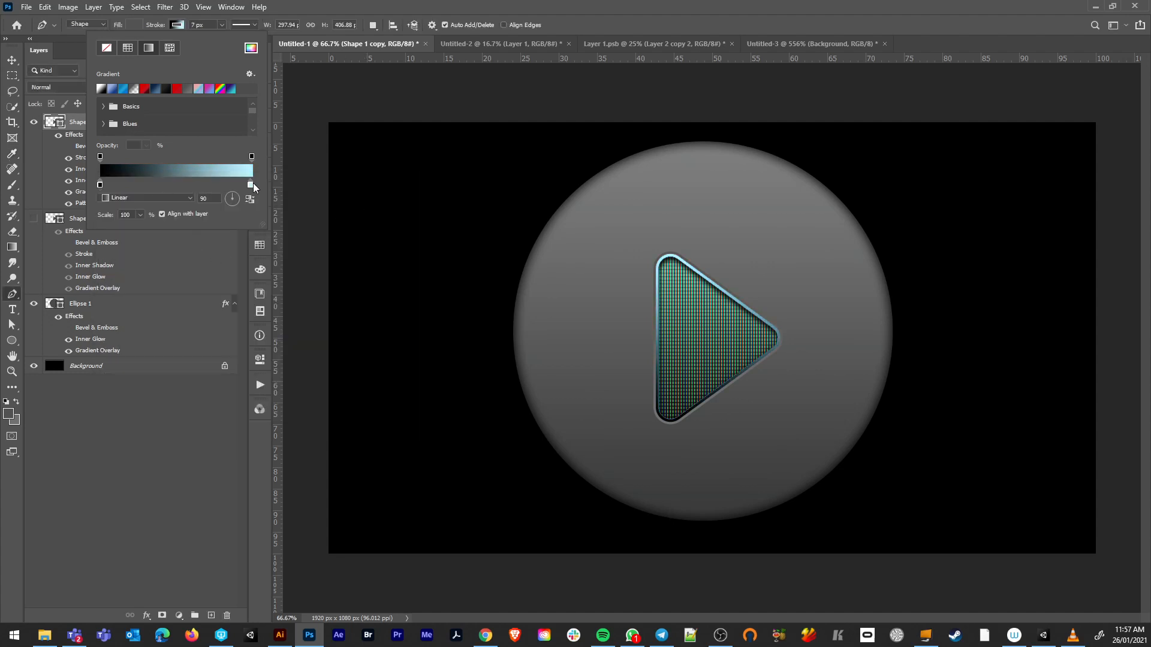
# Swap the stroke gradient's stops so pale blue sits at the start of the ramp and black at the end.
pyautogui.click(150, 190)
pyautogui.moveTo(150, 187)
pyautogui.mouseDown()
pyautogui.moveTo(135, 188)
pyautogui.moveTo(302, 188)
pyautogui.mouseUp()
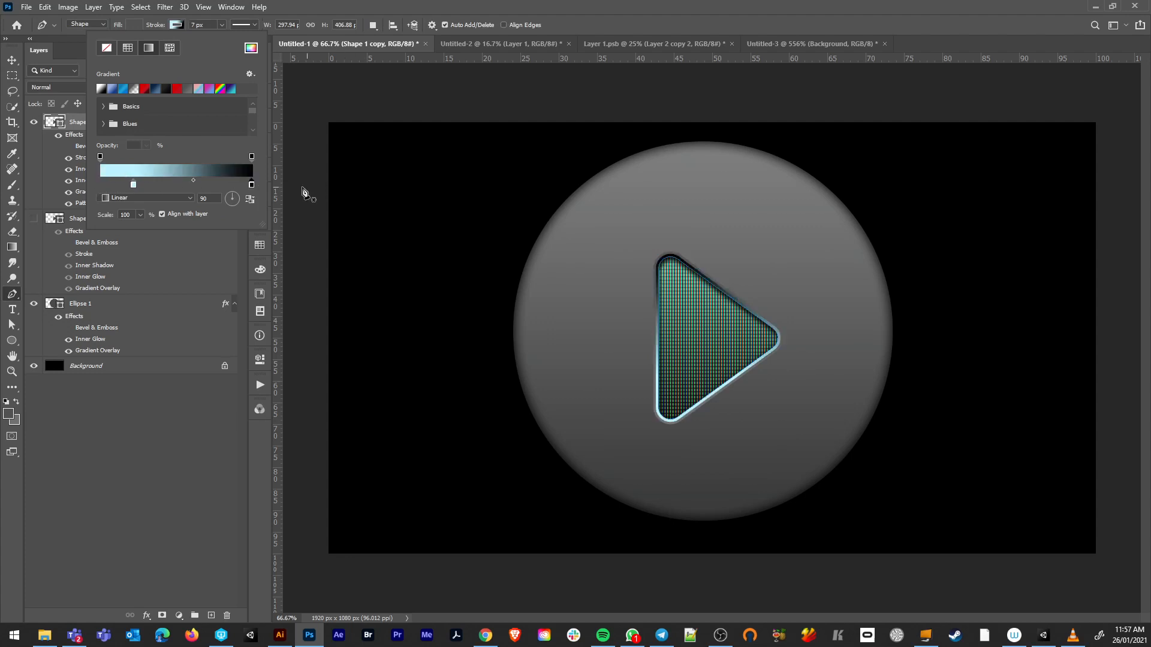
pyautogui.moveTo(138, 188); pyautogui.dragTo(94, 188)
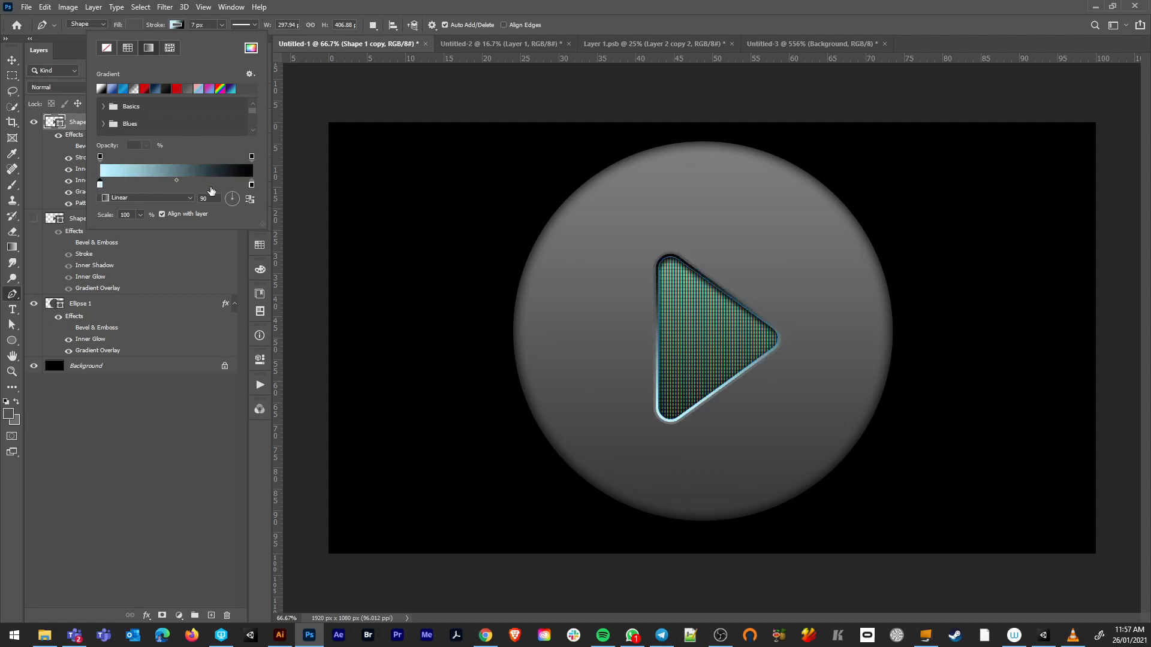
# Recolour the black end stop of the stroke gradient to muted teal #5e8181, after trying greys and colours sampled from the triangle.
pyautogui.doubleClick(252, 186)
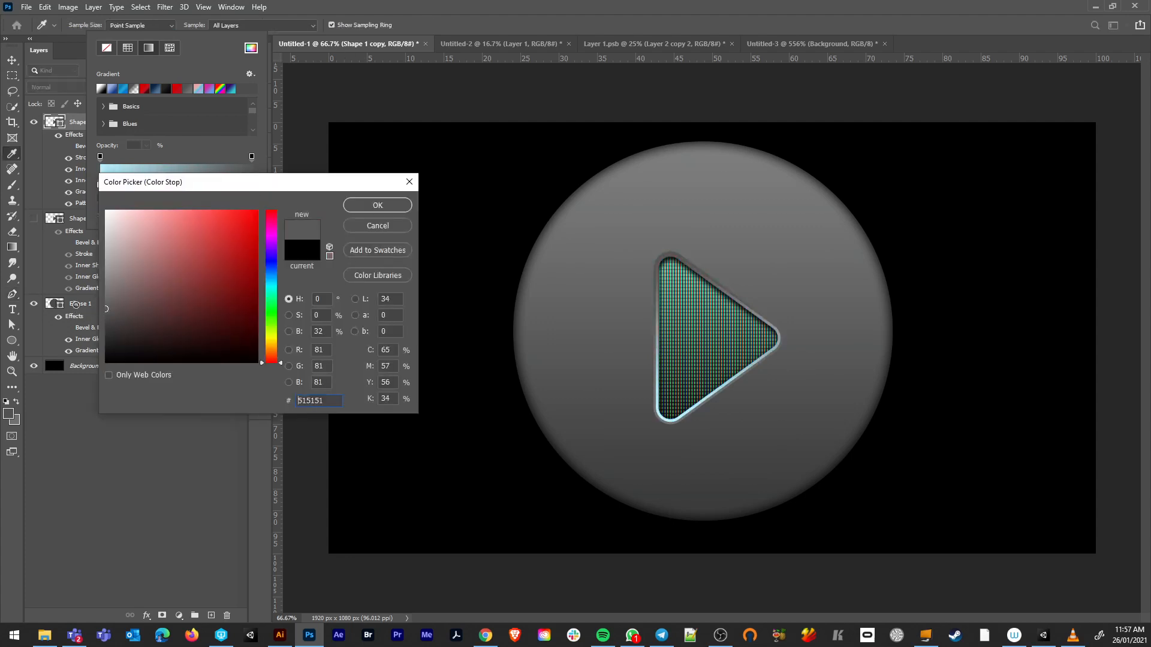
pyautogui.click(75, 307)
pyautogui.moveTo(76, 307); pyautogui.dragTo(71, 336)
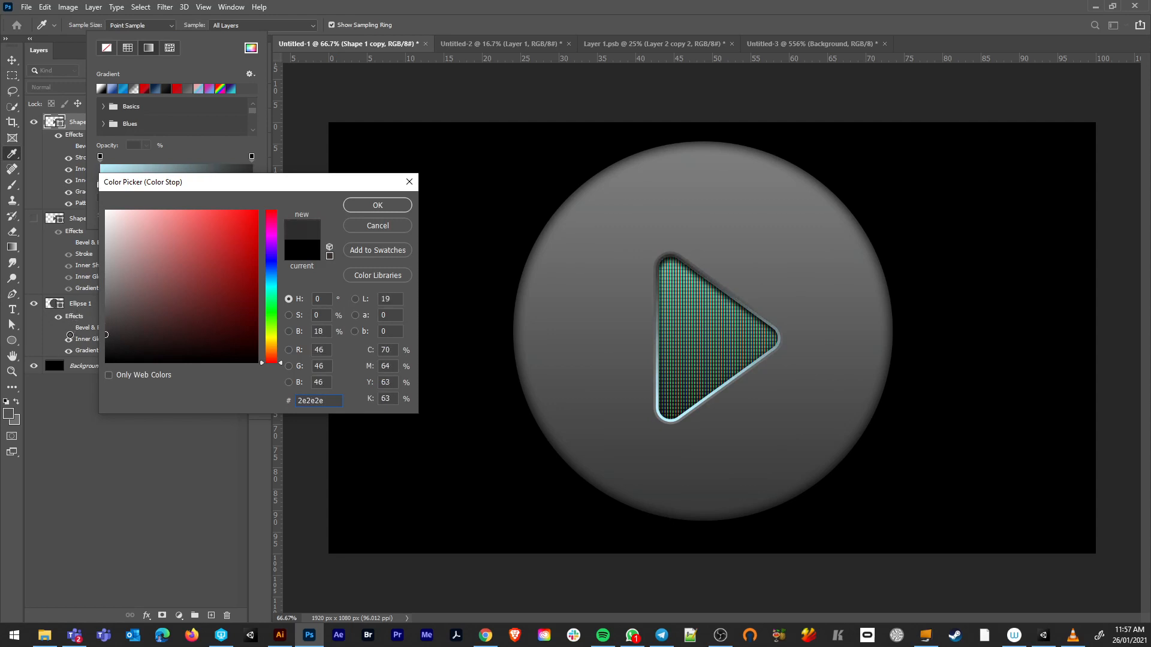
pyautogui.click(678, 280)
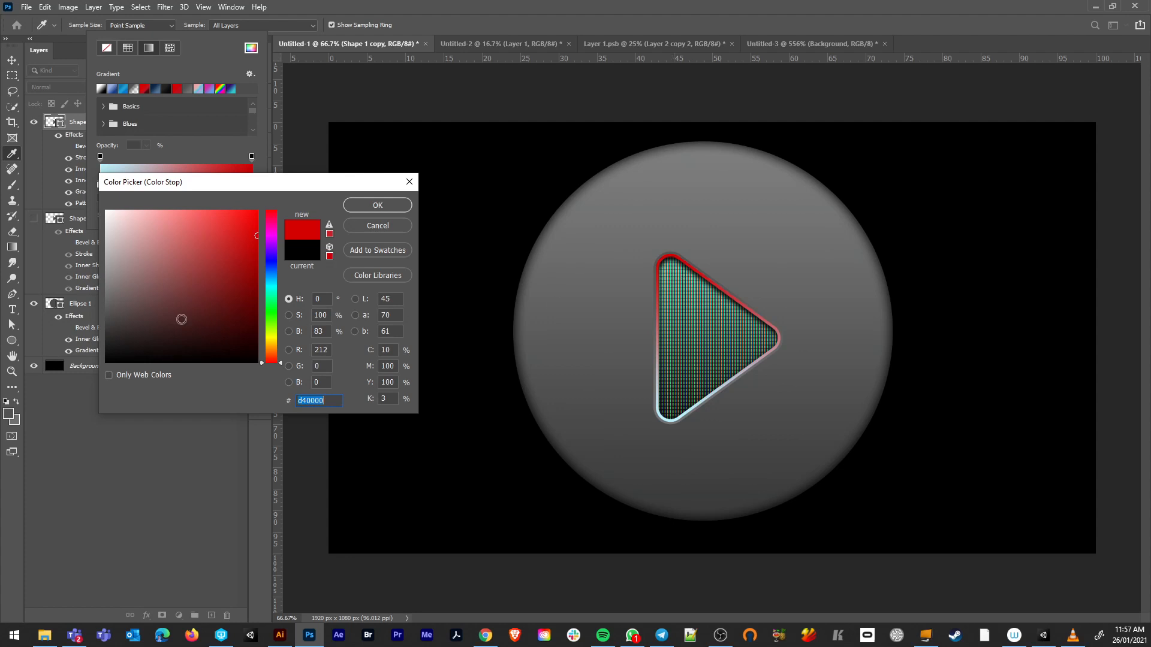
pyautogui.click(692, 285)
pyautogui.click(670, 275)
pyautogui.click(668, 284)
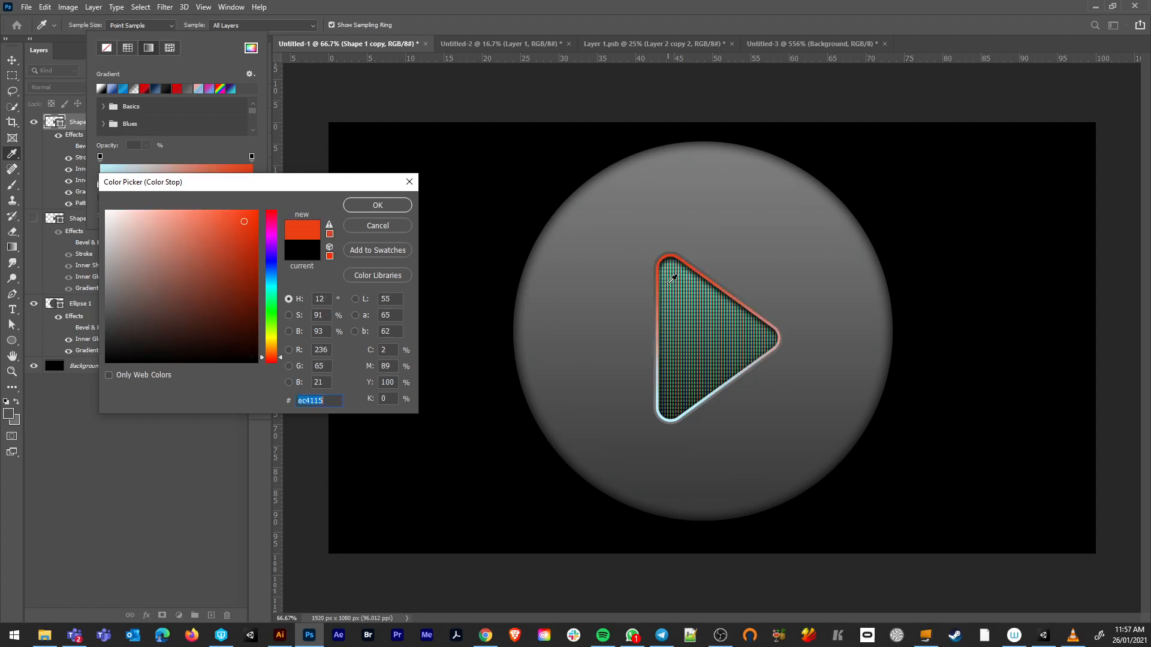
pyautogui.click(674, 279)
pyautogui.click(677, 280)
pyautogui.click(690, 281)
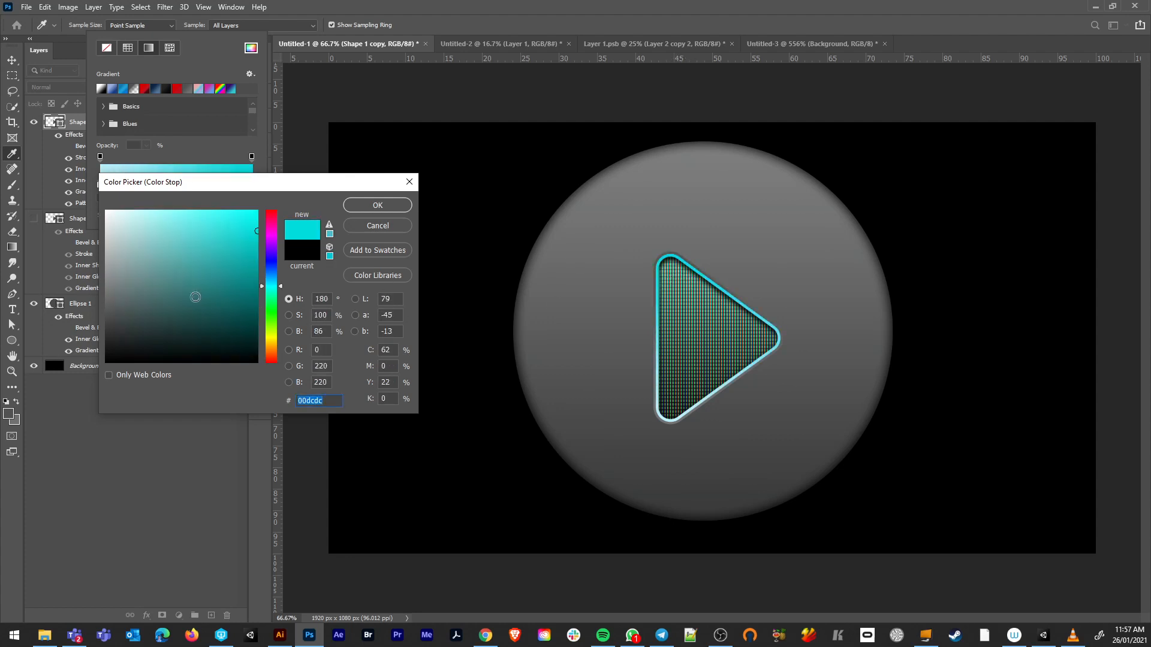
pyautogui.moveTo(189, 260)
pyautogui.mouseDown()
pyautogui.moveTo(154, 259)
pyautogui.moveTo(159, 287)
pyautogui.moveTo(148, 286)
pyautogui.mouseUp()
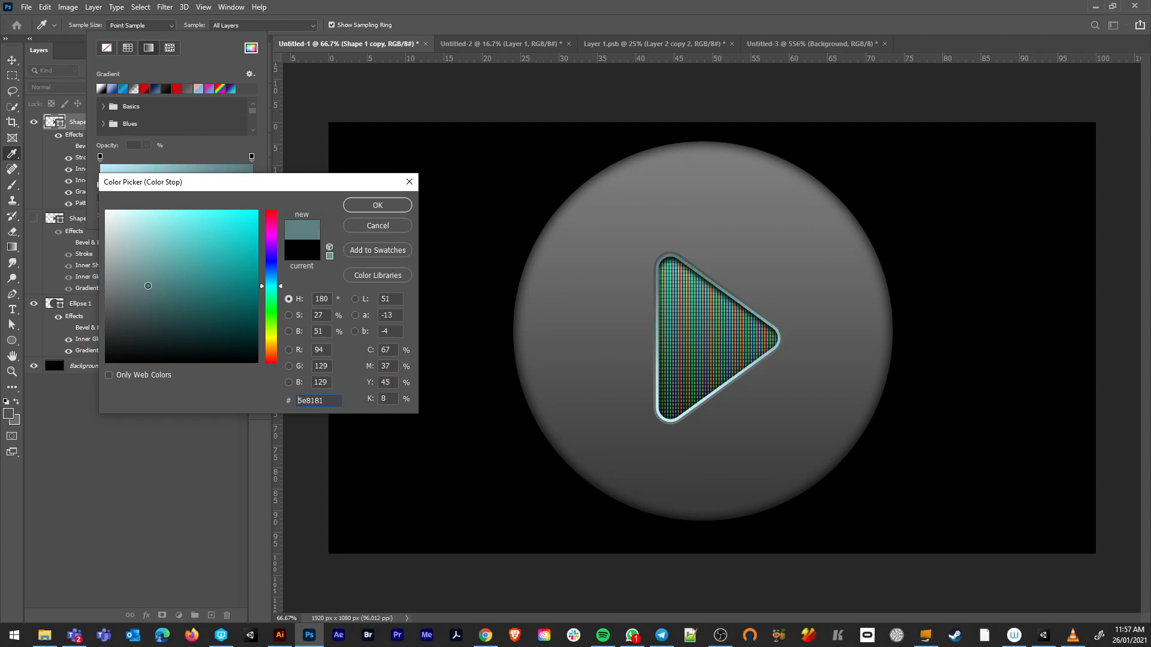
pyautogui.click(384, 208)
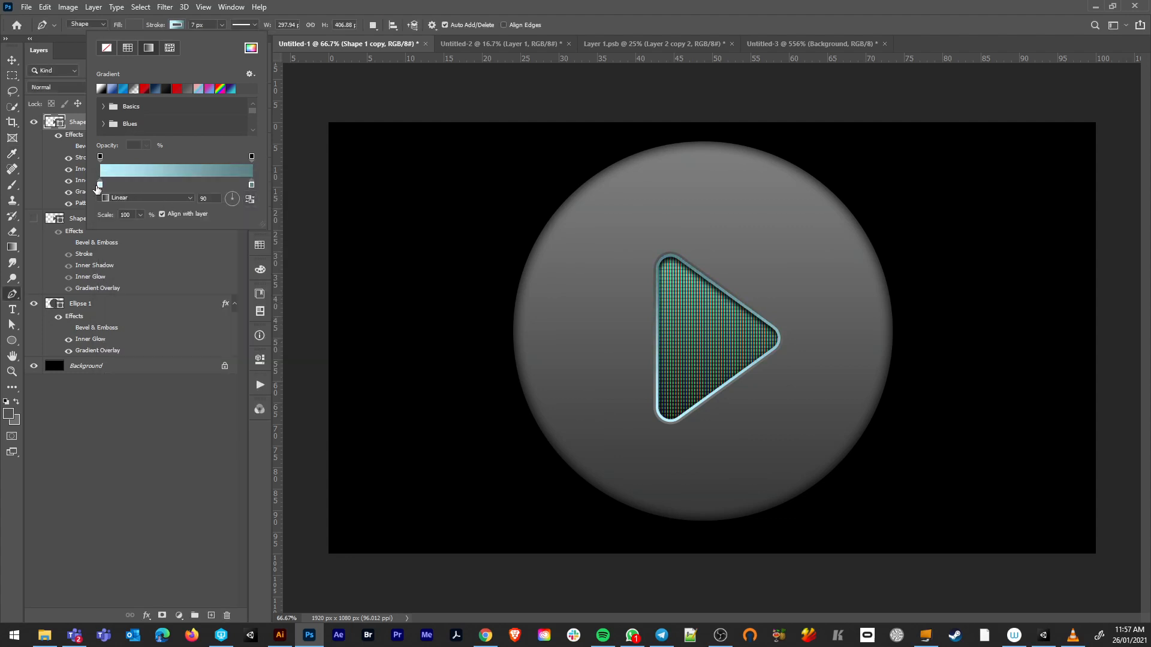
# Recolour the pale blue start stop of the Shape 1 copy stroke gradient to a darker greyish blue.
pyautogui.doubleClick(99, 185)
pyautogui.click(129, 253)
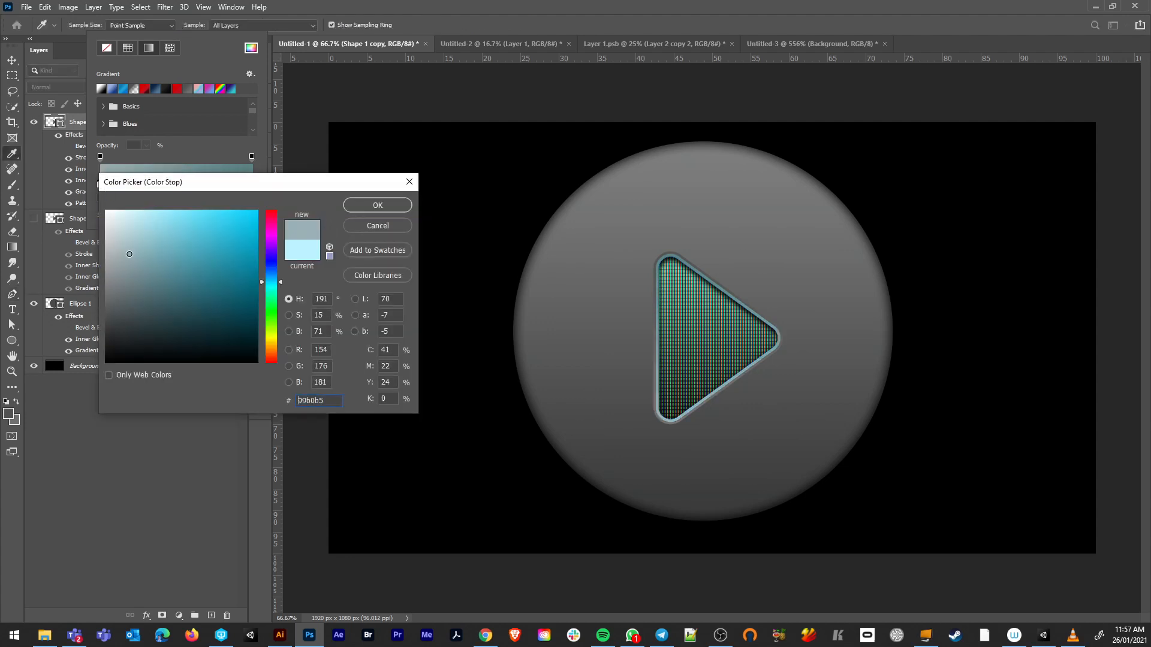
pyautogui.moveTo(129, 253); pyautogui.dragTo(119, 261)
pyautogui.click(378, 205)
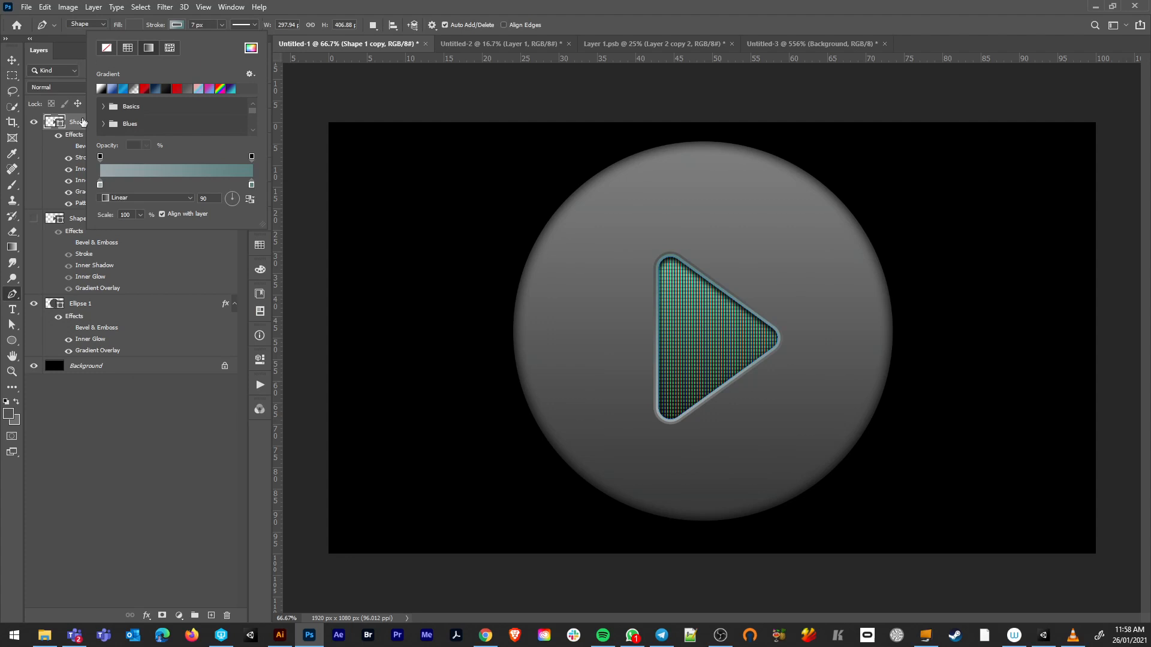
pyautogui.click(83, 122)
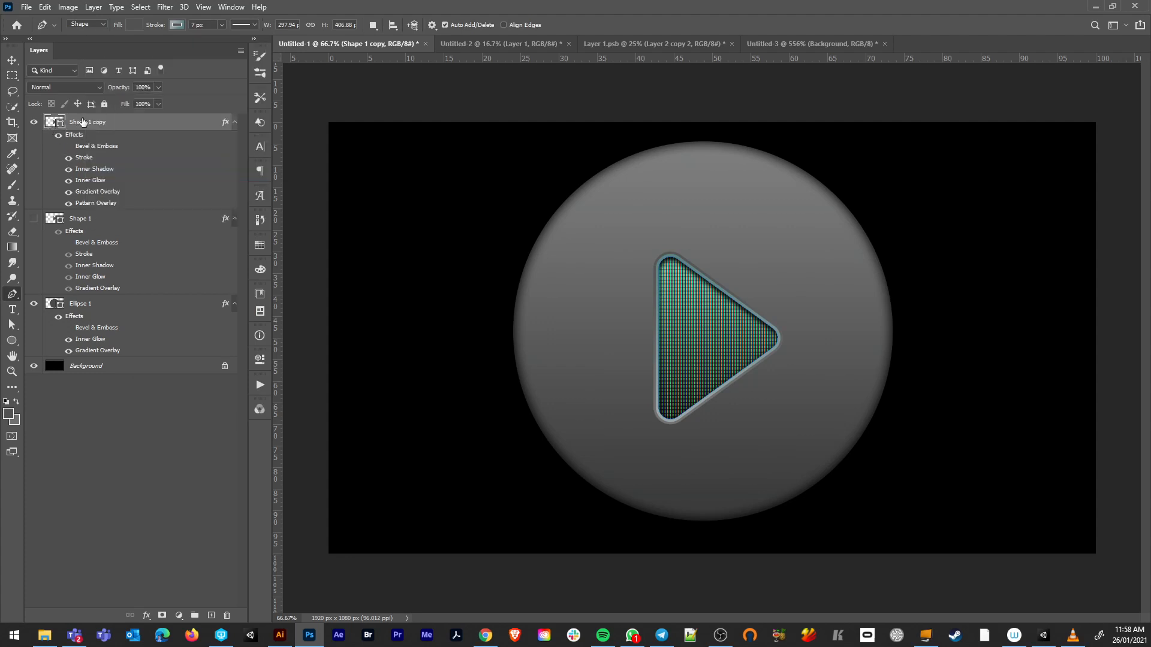
# Open the Stroke effect settings in the layer style of Shape 1 copy.
pyautogui.doubleClick(147, 126)
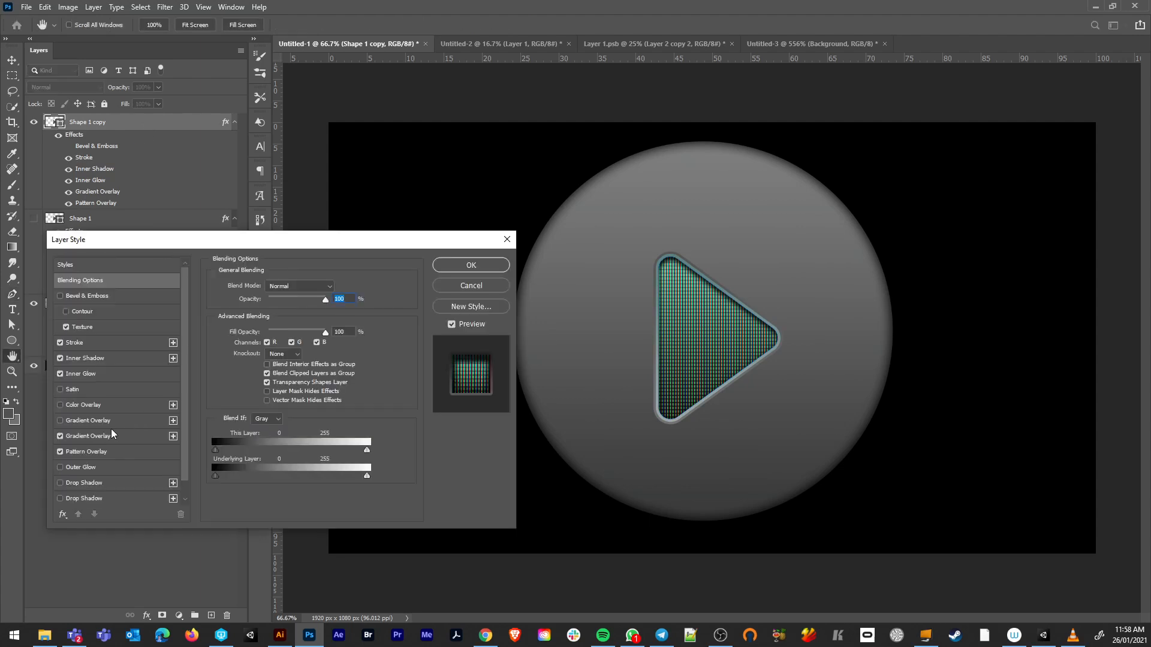
pyautogui.click(114, 343)
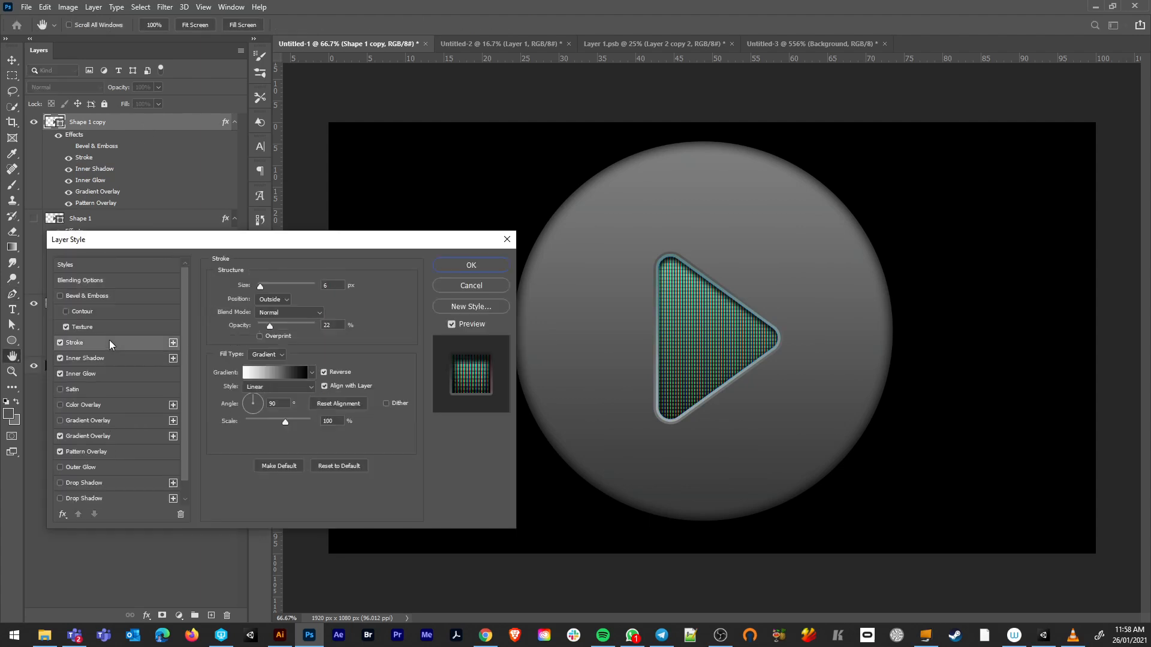
pyautogui.click(267, 376)
pyautogui.moveTo(405, 458); pyautogui.dragTo(402, 459)
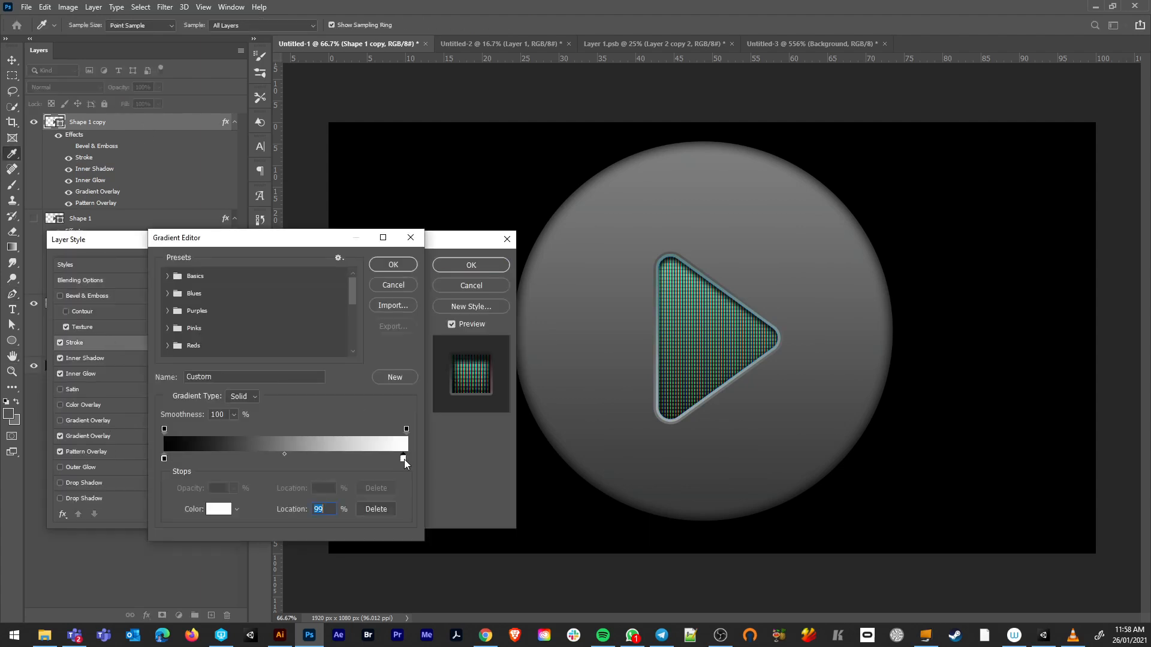
pyautogui.click(679, 396)
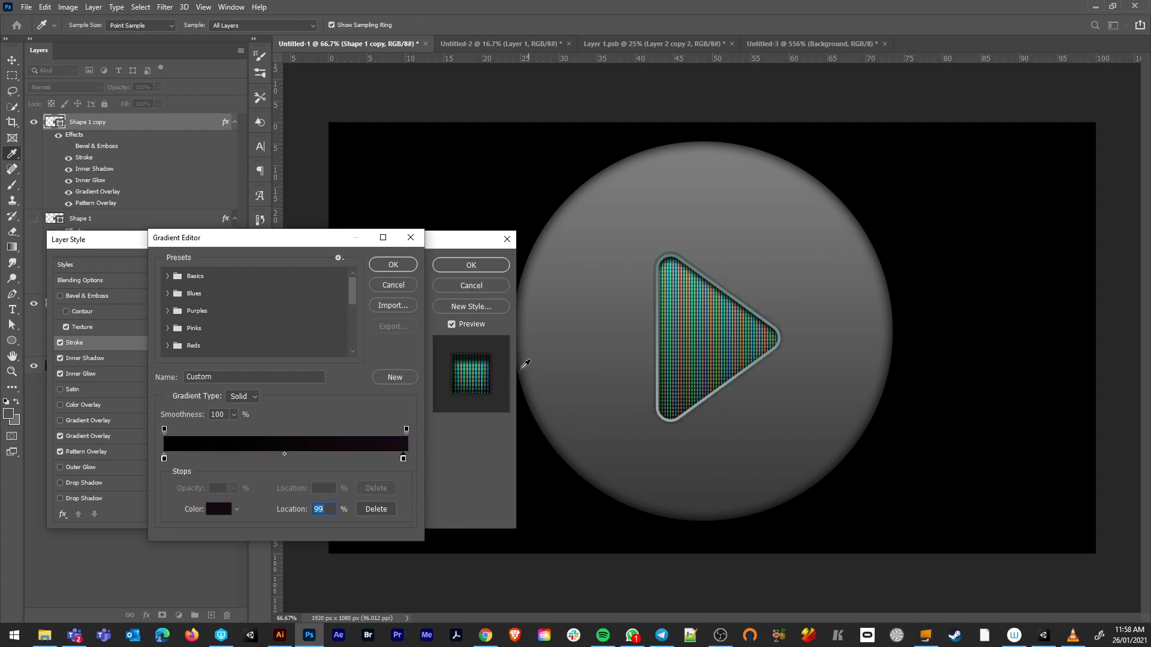
pyautogui.click(394, 285)
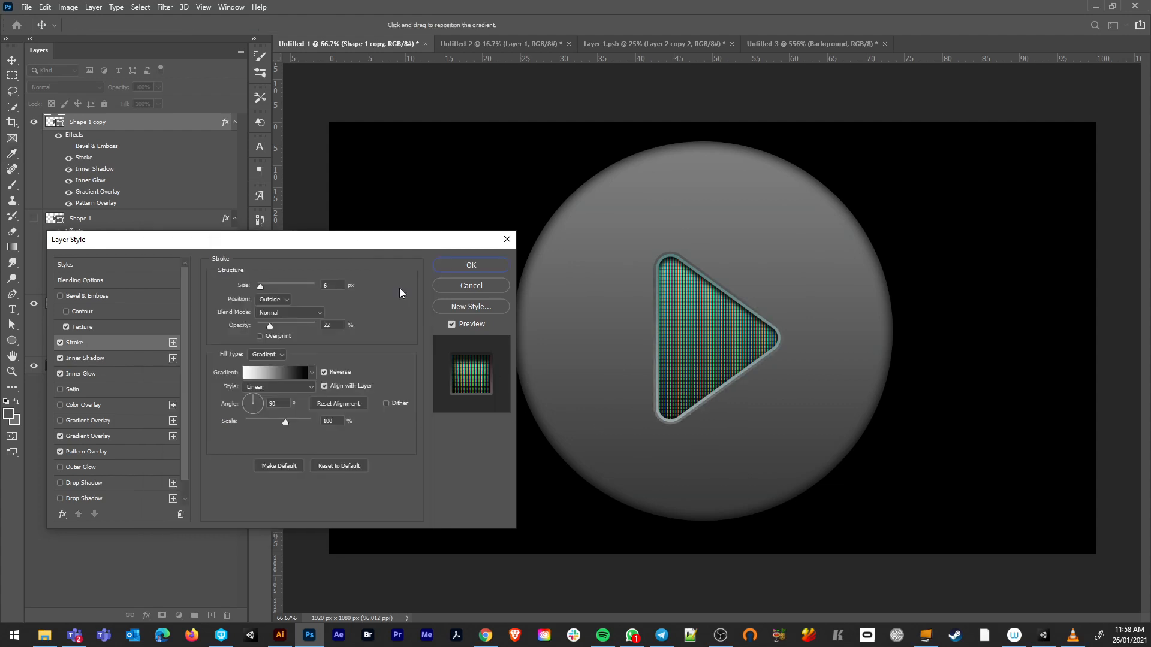
# Recolour the white stop of the Stroke effect's gradient to muted blue #668c9f and apply the layer style.
pyautogui.click(288, 372)
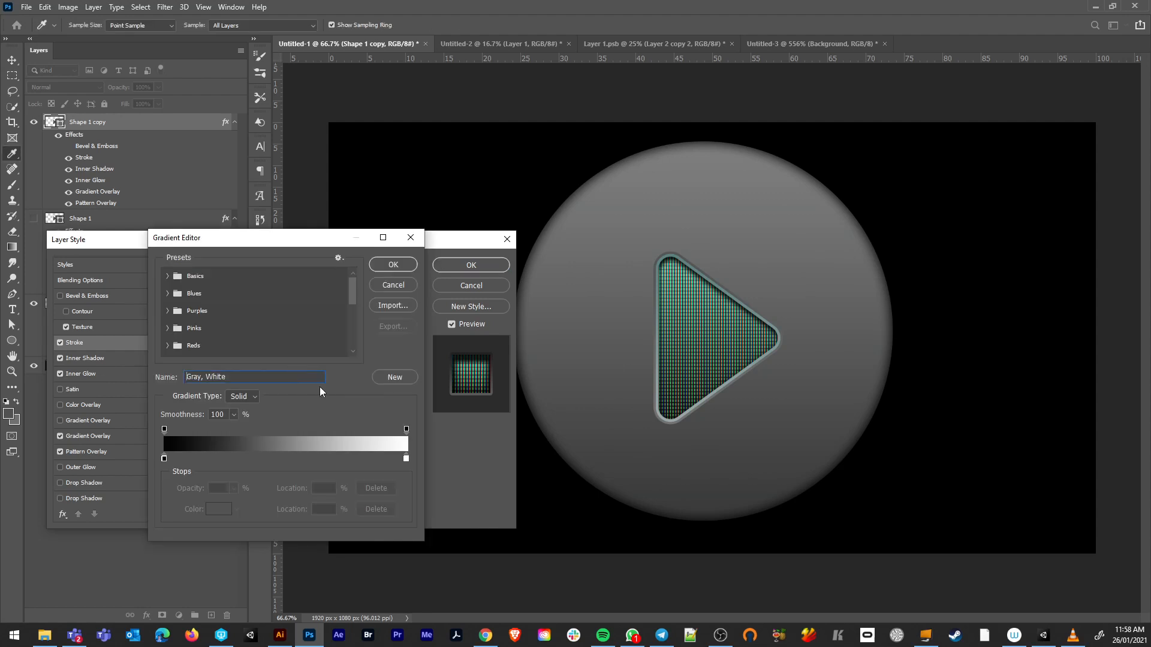
pyautogui.doubleClick(407, 459)
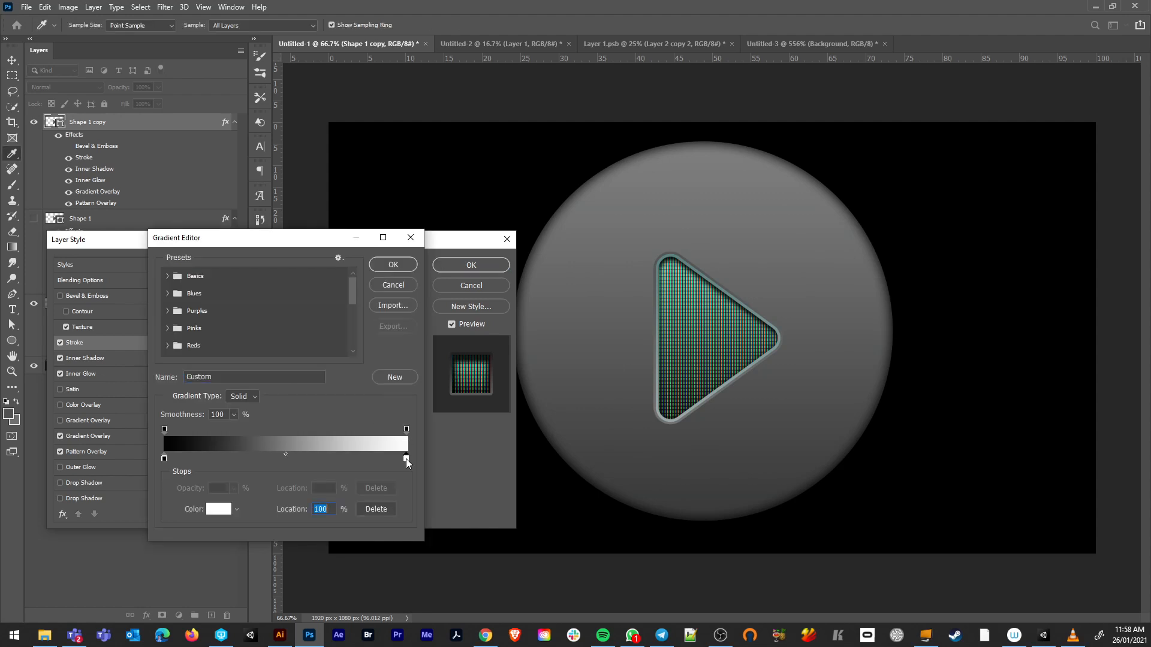
pyautogui.click(697, 371)
pyautogui.click(160, 268)
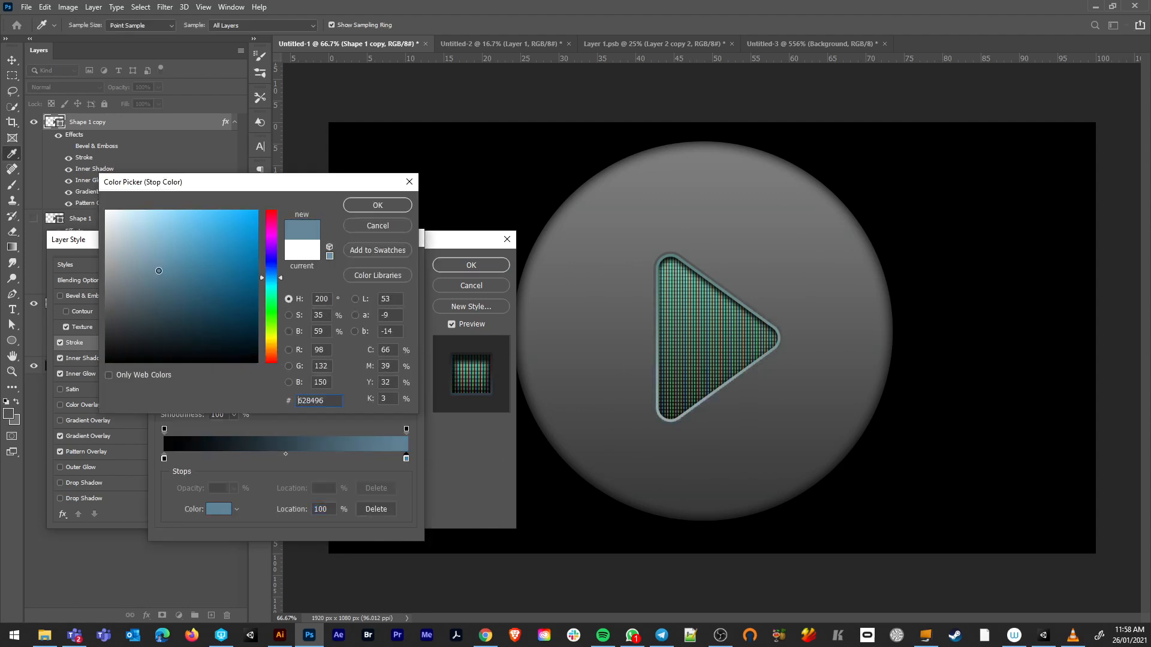
pyautogui.moveTo(160, 268); pyautogui.dragTo(163, 263)
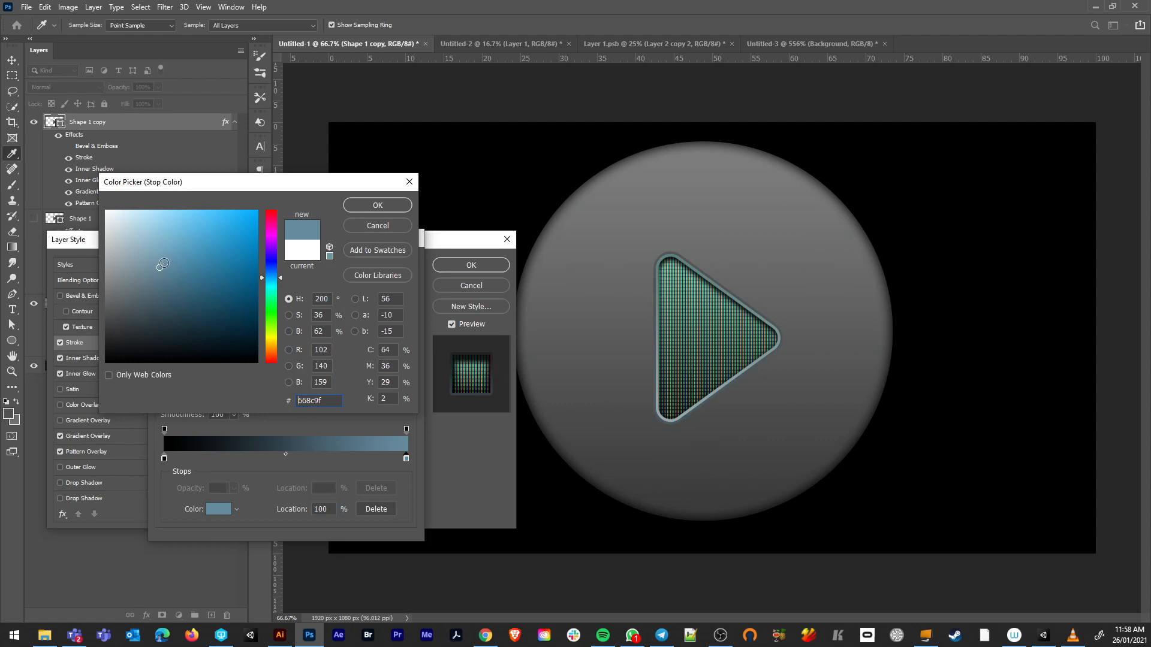
pyautogui.click(377, 205)
pyautogui.click(391, 264)
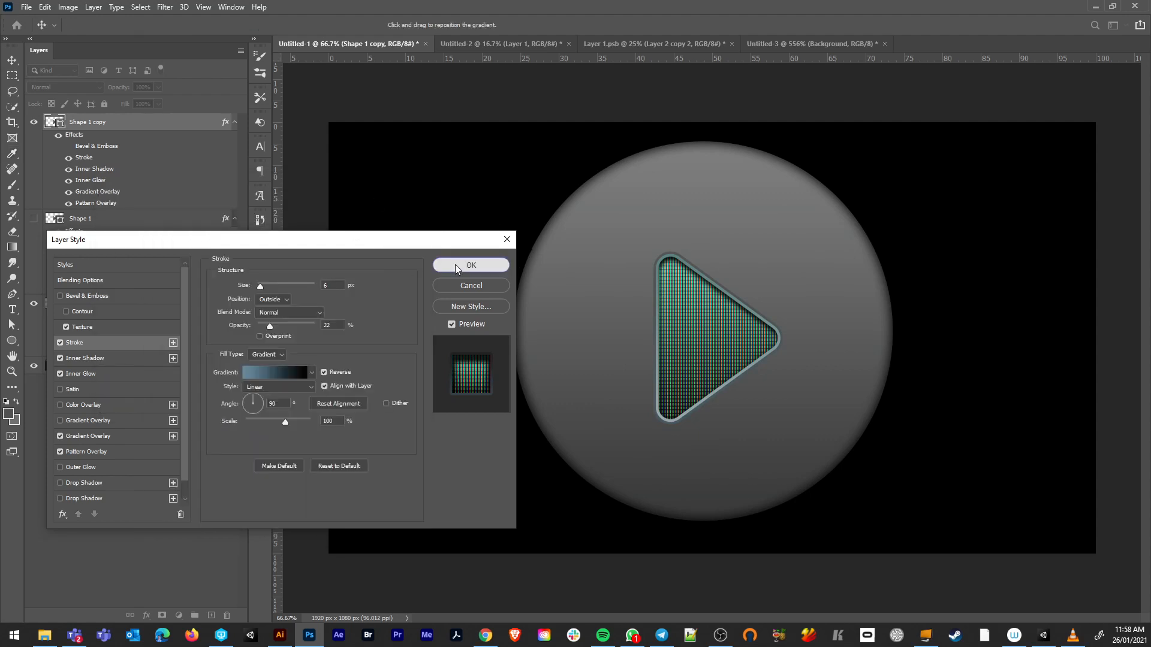
pyautogui.click(471, 265)
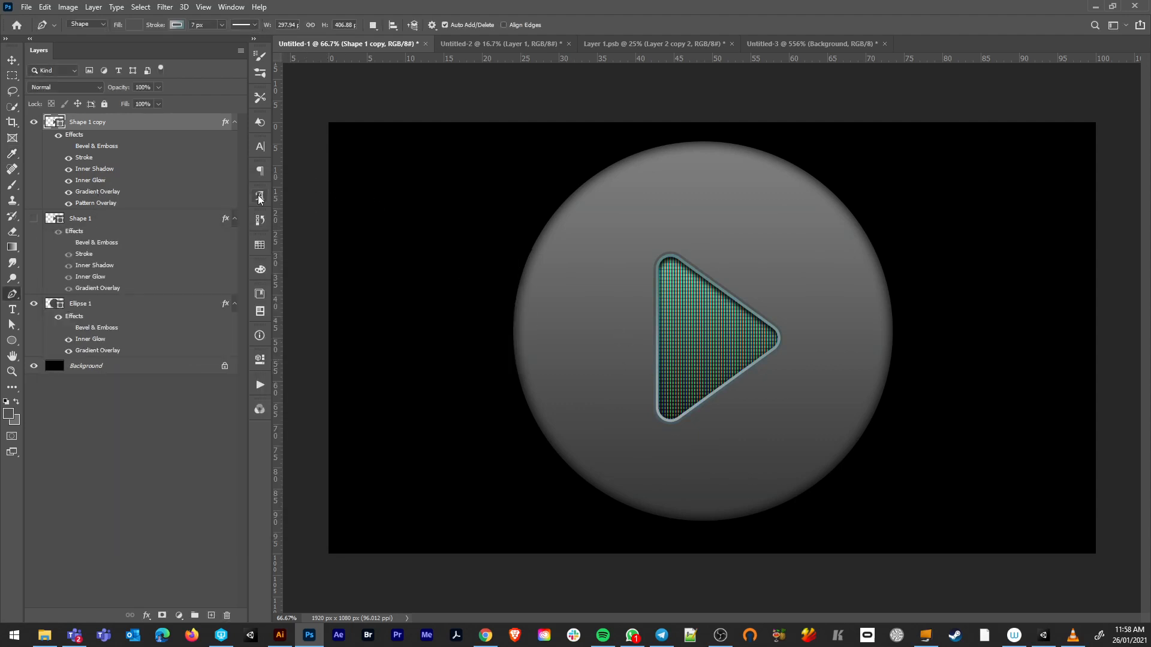
# Change the Inner Glow colour of Shape 1 copy from black to pale cyan #aafcff.
pyautogui.doubleClick(163, 126)
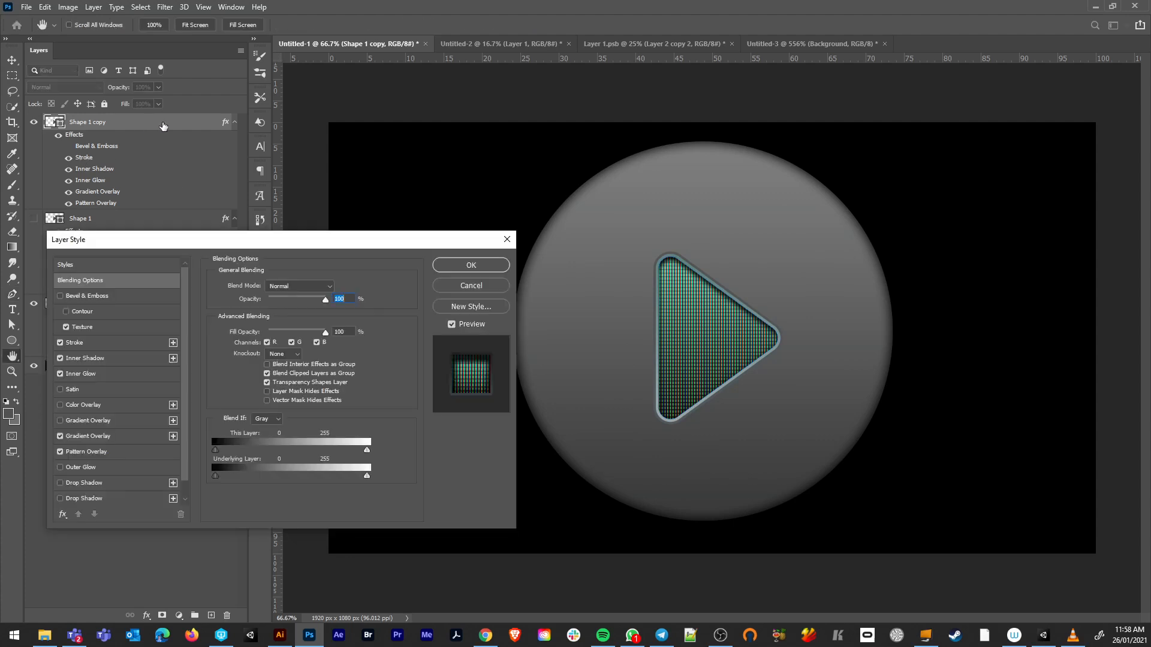
pyautogui.click(116, 375)
pyautogui.click(243, 328)
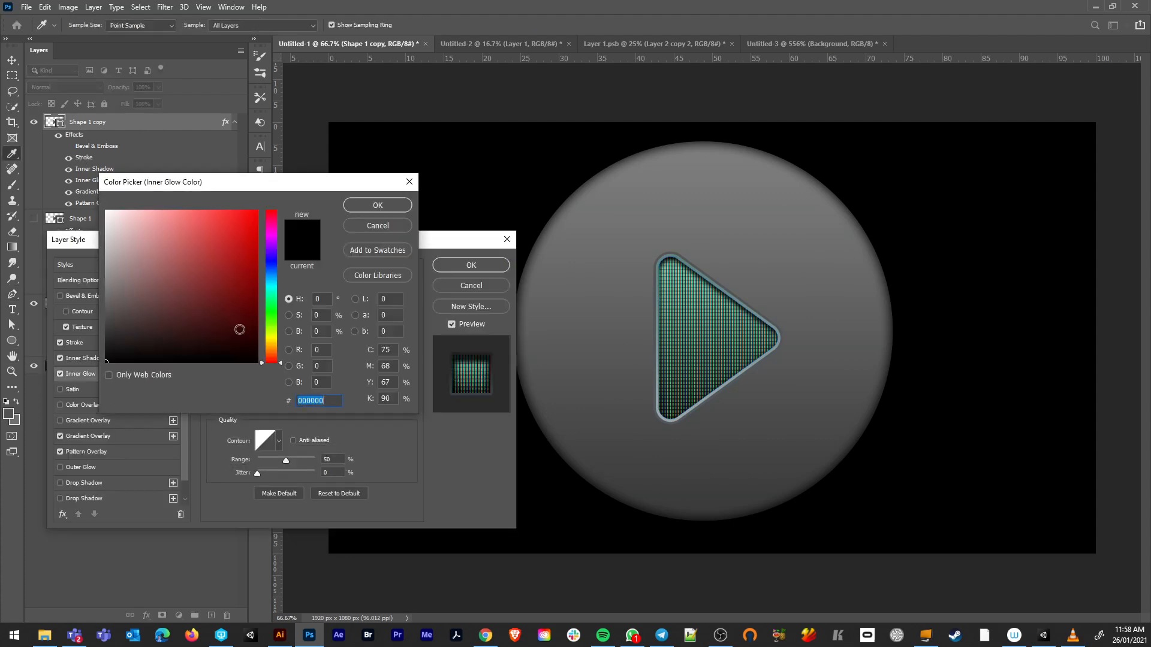
pyautogui.click(272, 285)
pyautogui.click(196, 210)
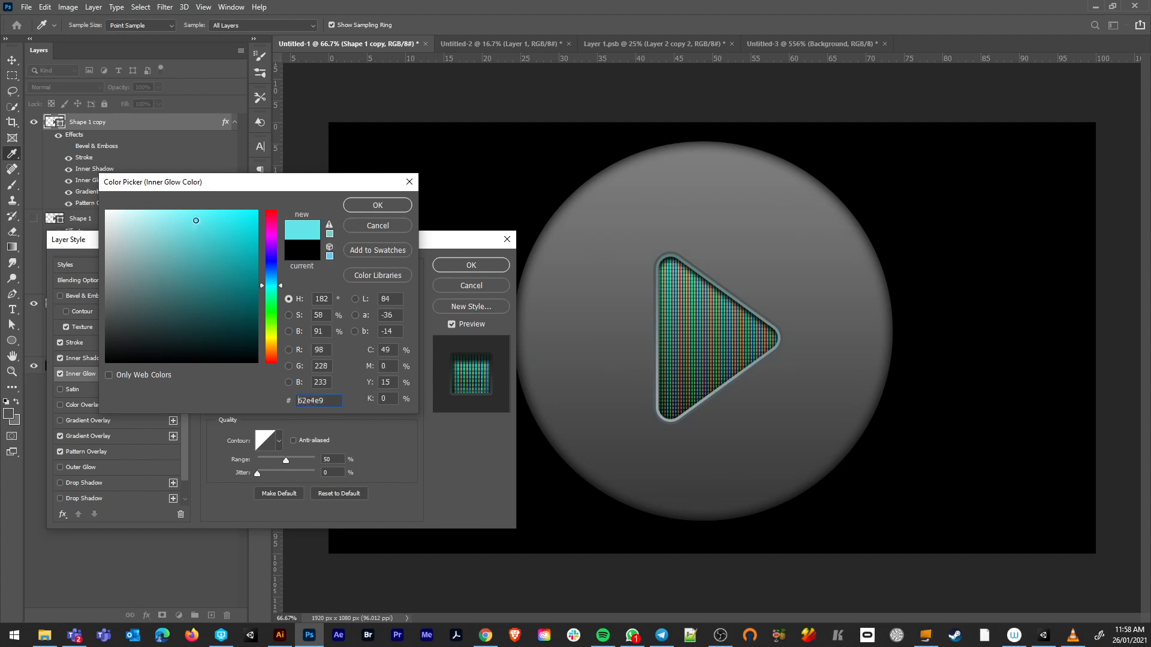
pyautogui.click(155, 206)
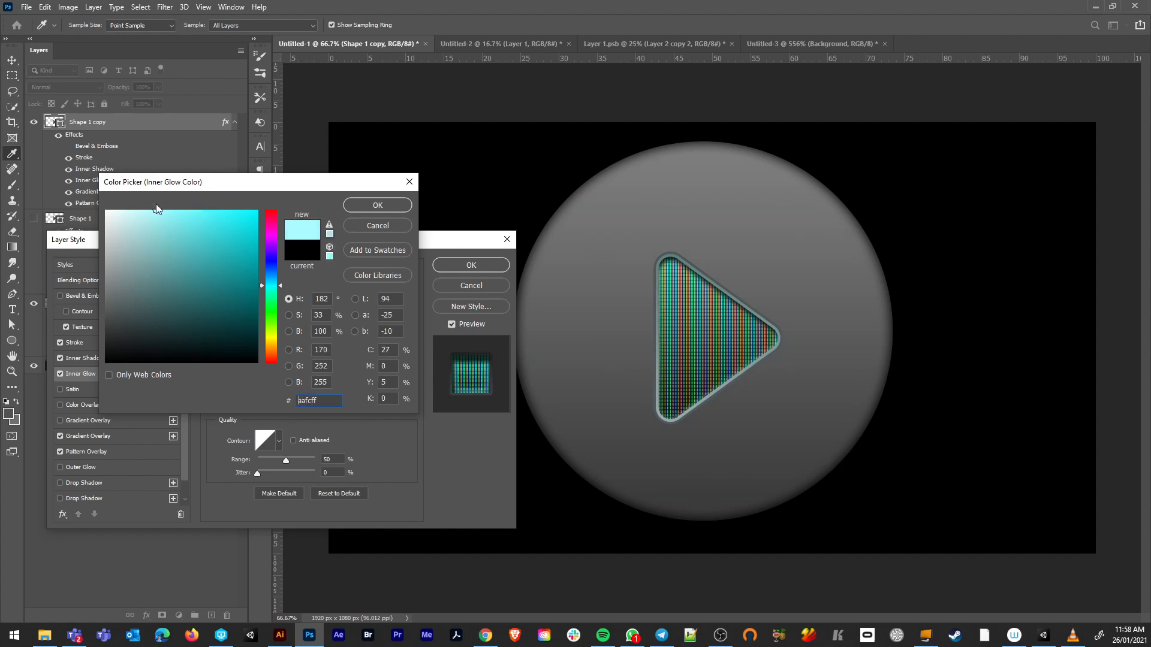
pyautogui.click(366, 208)
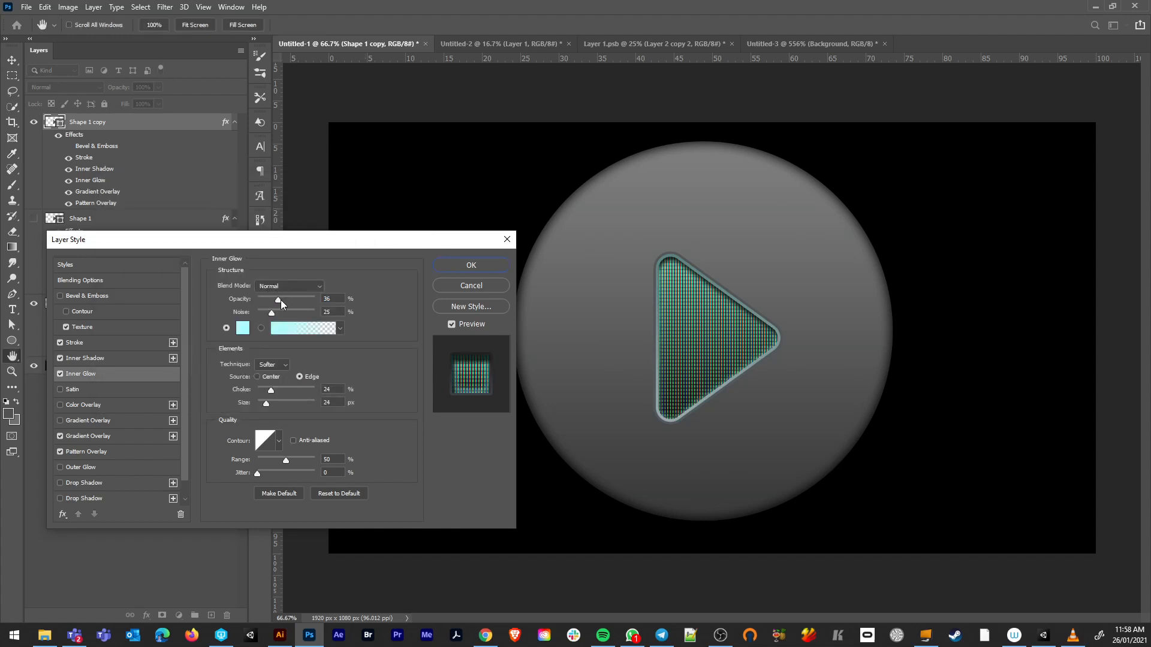
# Enlarge the Inner Glow to 70 px and try the Overlay blend mode at 89% opacity.
pyautogui.moveTo(281, 300); pyautogui.dragTo(297, 300)
pyautogui.moveTo(269, 404); pyautogui.dragTo(277, 404)
pyautogui.click(274, 285)
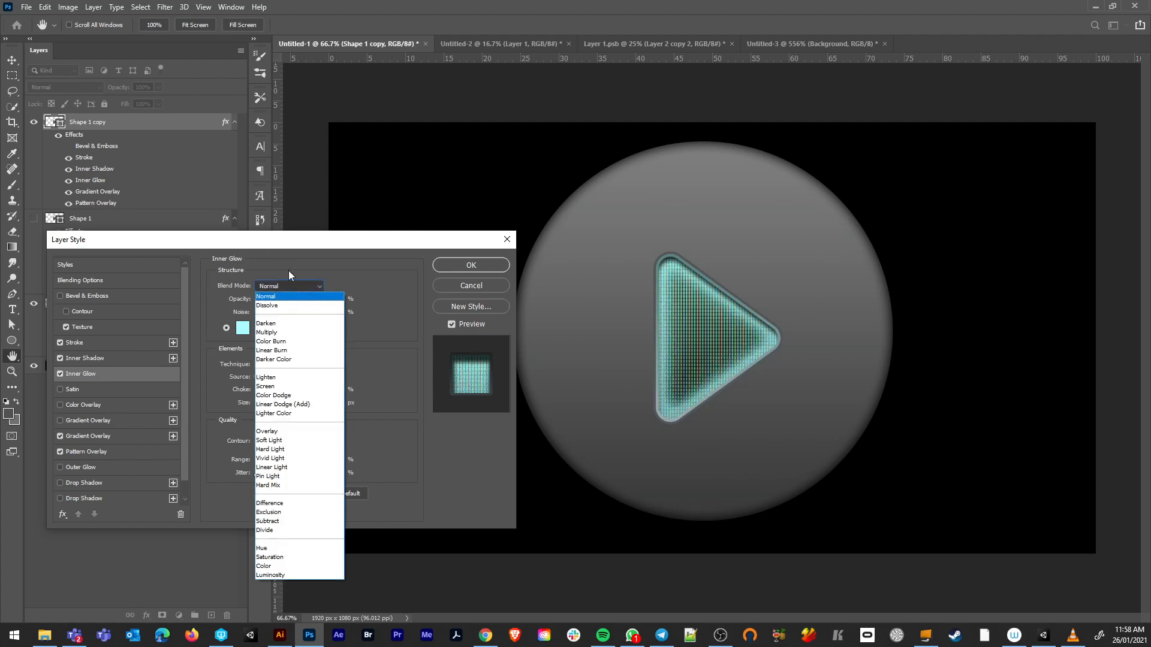
pyautogui.click(293, 432)
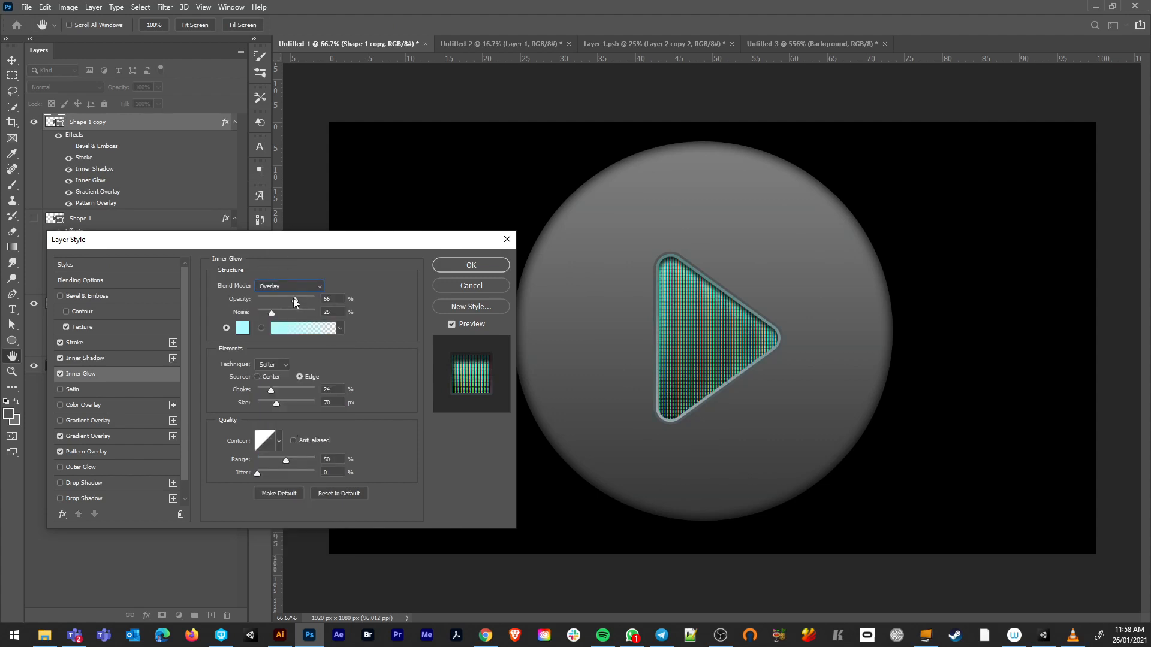
pyautogui.moveTo(294, 297); pyautogui.dragTo(298, 299)
# Set the Inner Glow to Vivid Light with its source at Center and 68% opacity.
pyautogui.click(278, 287)
pyautogui.click(282, 465)
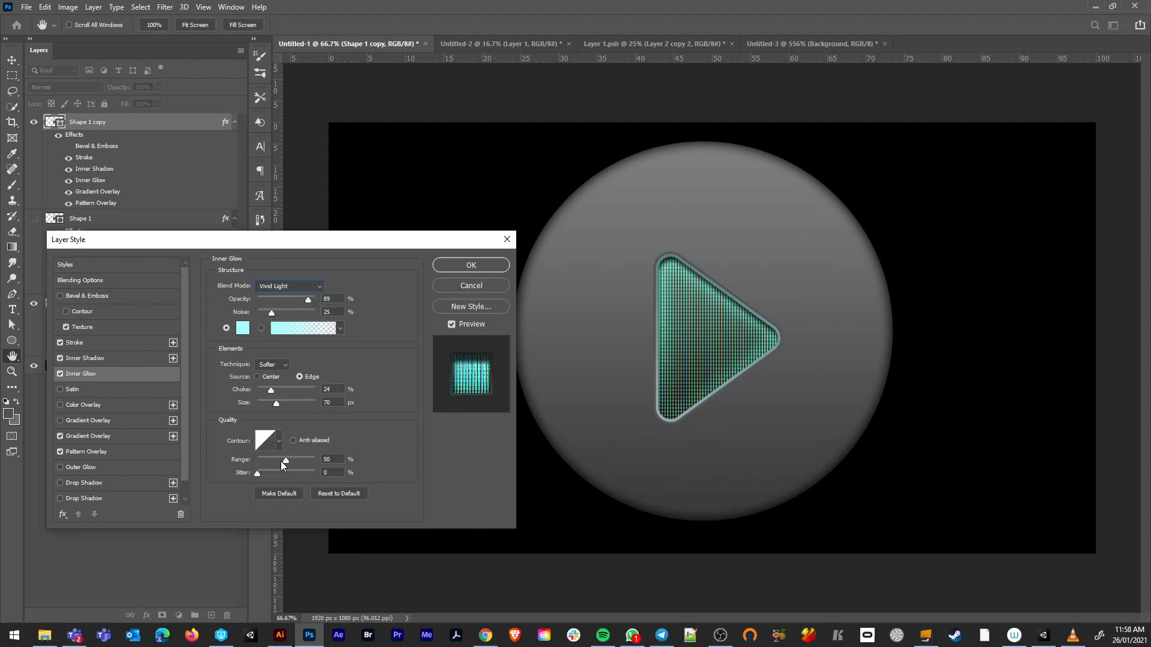
pyautogui.moveTo(306, 301); pyautogui.dragTo(296, 300)
pyautogui.click(257, 377)
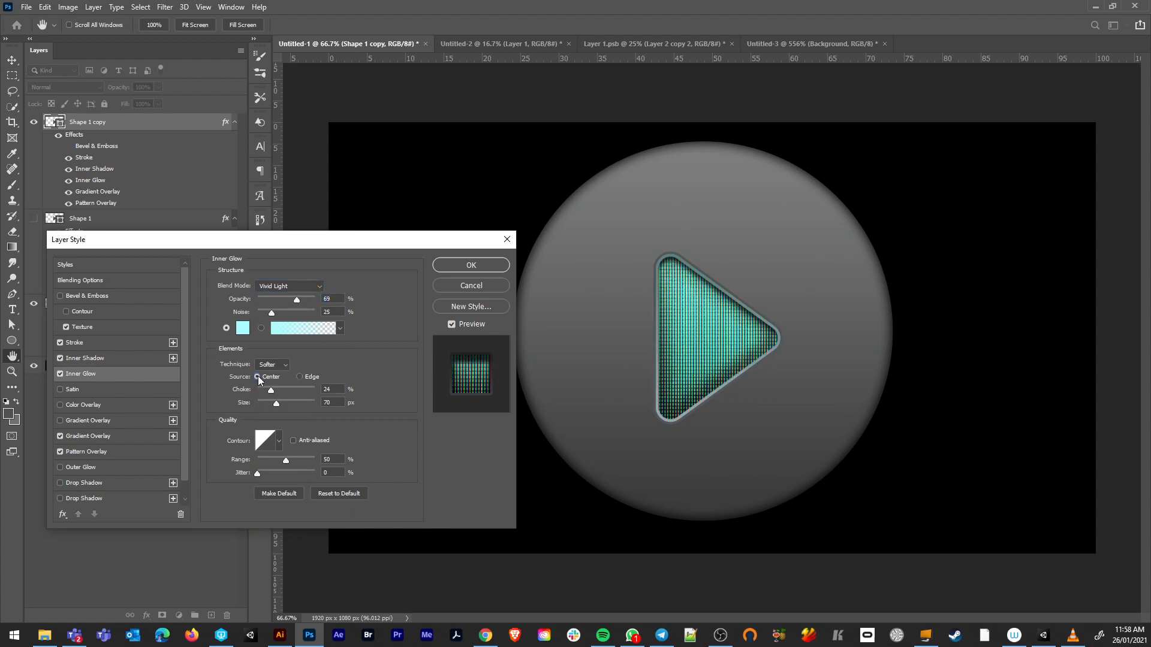
pyautogui.moveTo(277, 303); pyautogui.dragTo(297, 303)
# Try the Hard Light blend mode on the Inner Glow, then return to Vivid Light.
pyautogui.click(290, 286)
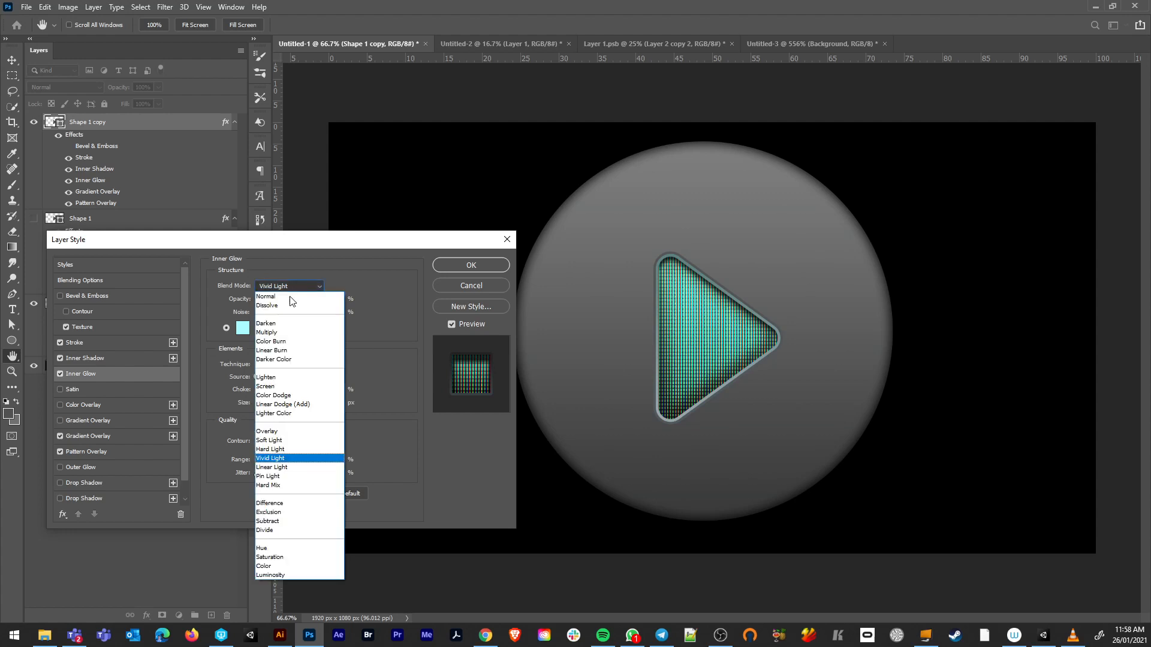
pyautogui.click(285, 453)
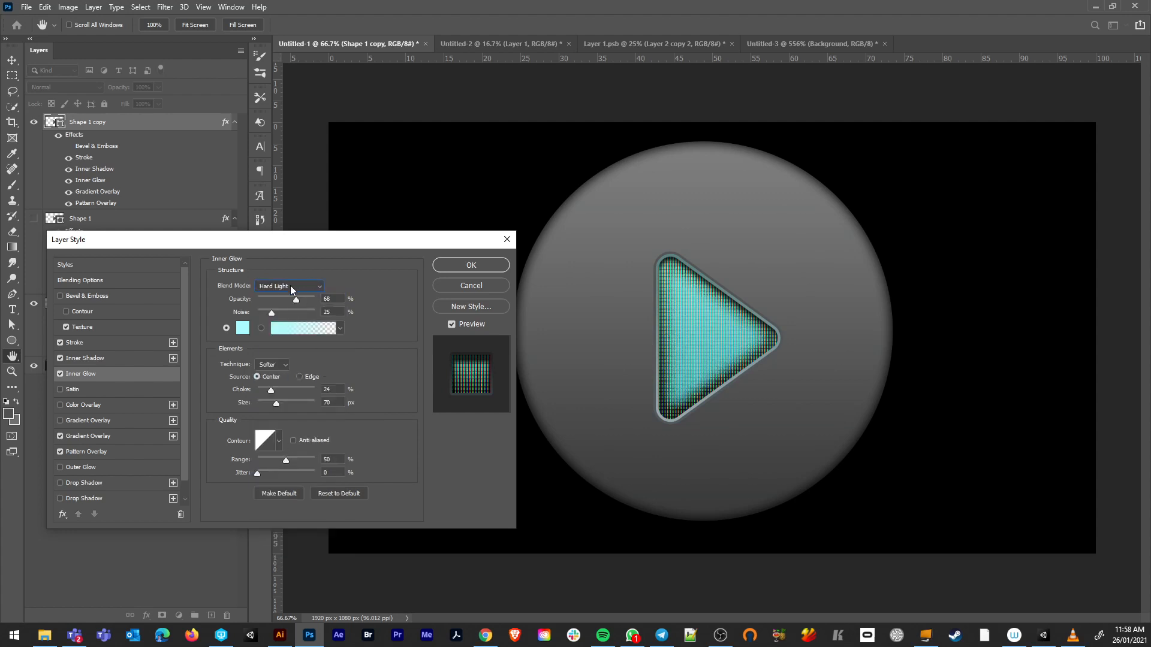
pyautogui.click(291, 285)
pyautogui.click(284, 463)
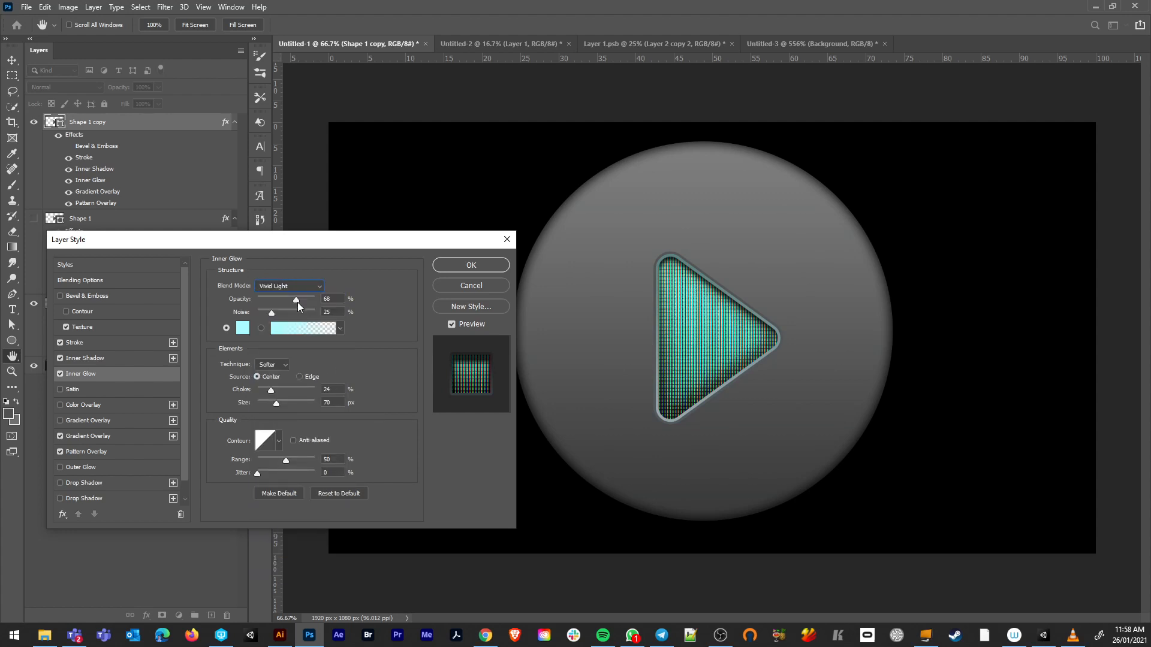
# Compare Pin Light, Linear Light and Soft Light for the Inner Glow at 100% opacity, then go back to Vivid Light.
pyautogui.moveTo(298, 302); pyautogui.dragTo(314, 306)
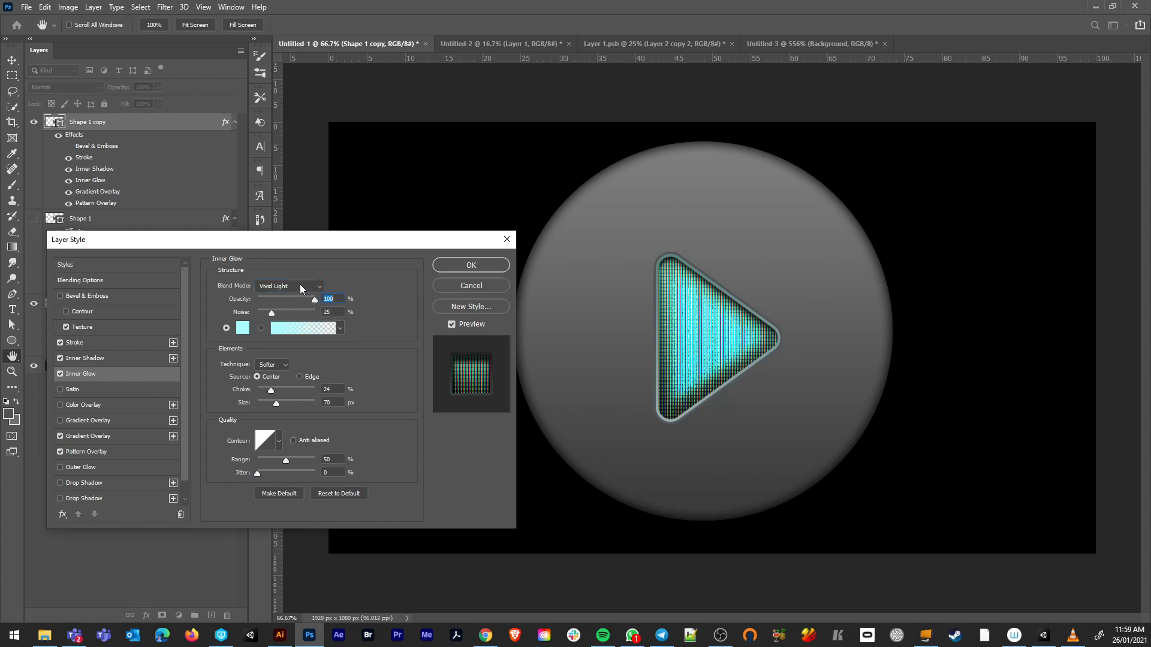
pyautogui.click(300, 286)
pyautogui.click(293, 482)
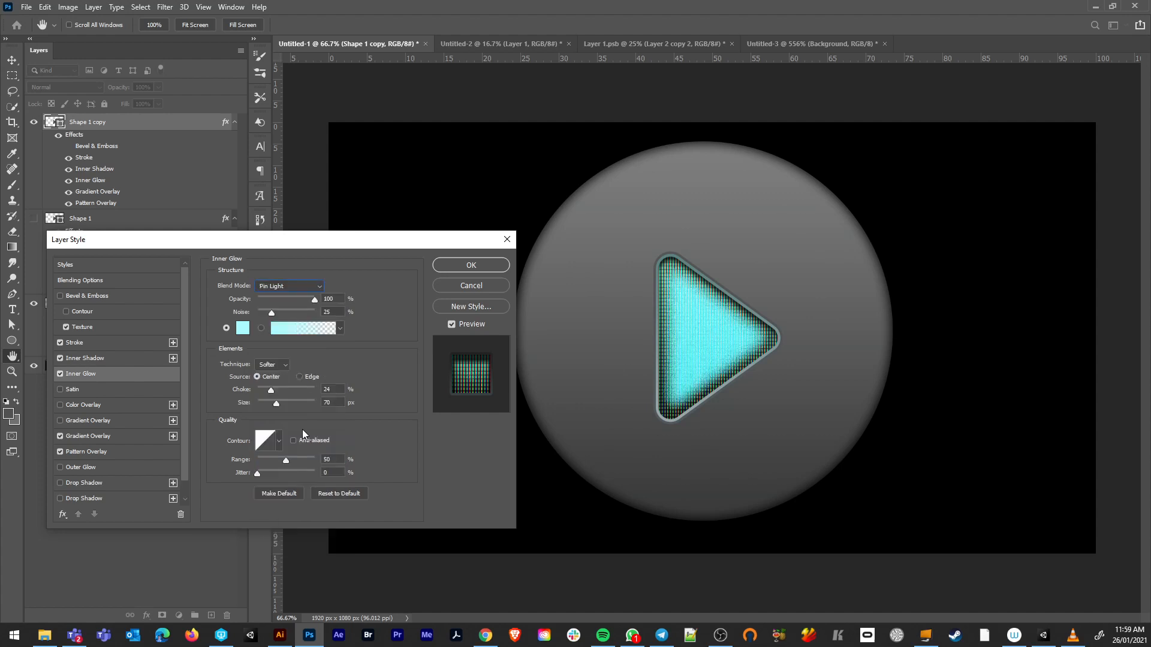
pyautogui.click(288, 290)
pyautogui.click(282, 466)
pyautogui.click(292, 289)
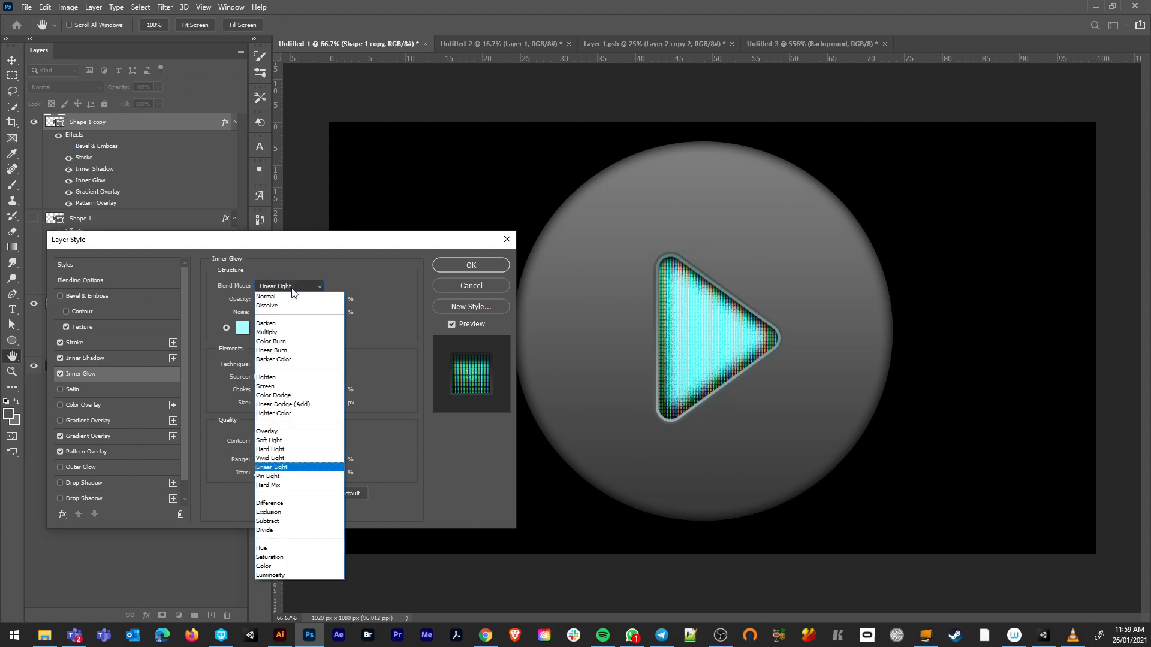
pyautogui.click(276, 458)
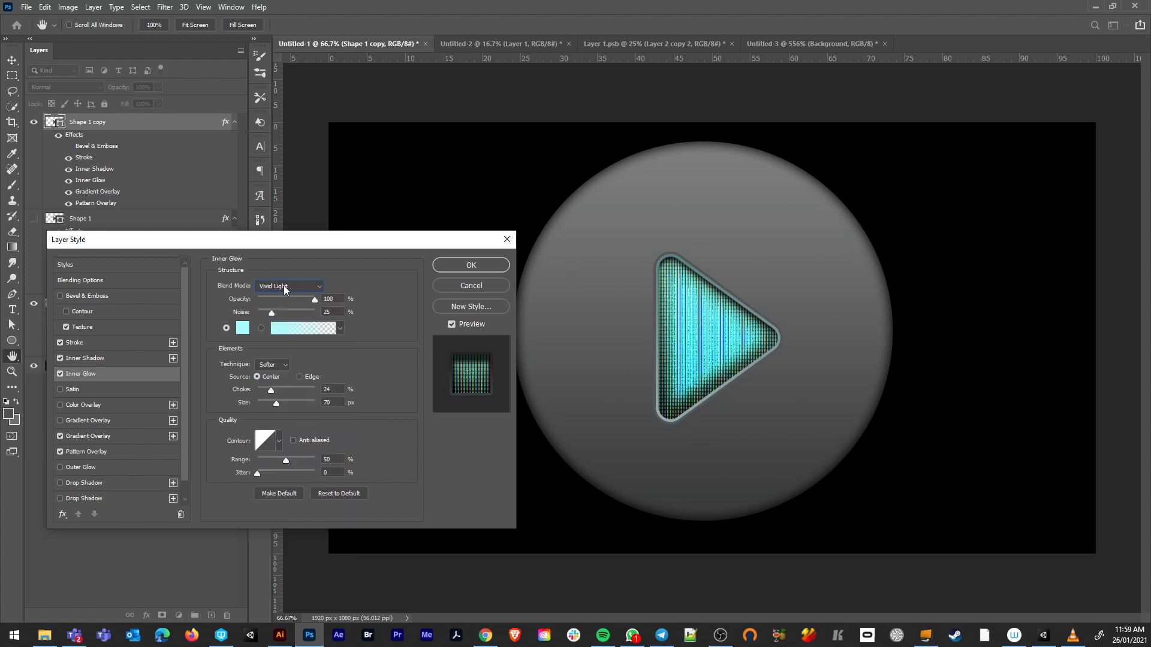
pyautogui.click(285, 289)
pyautogui.click(284, 446)
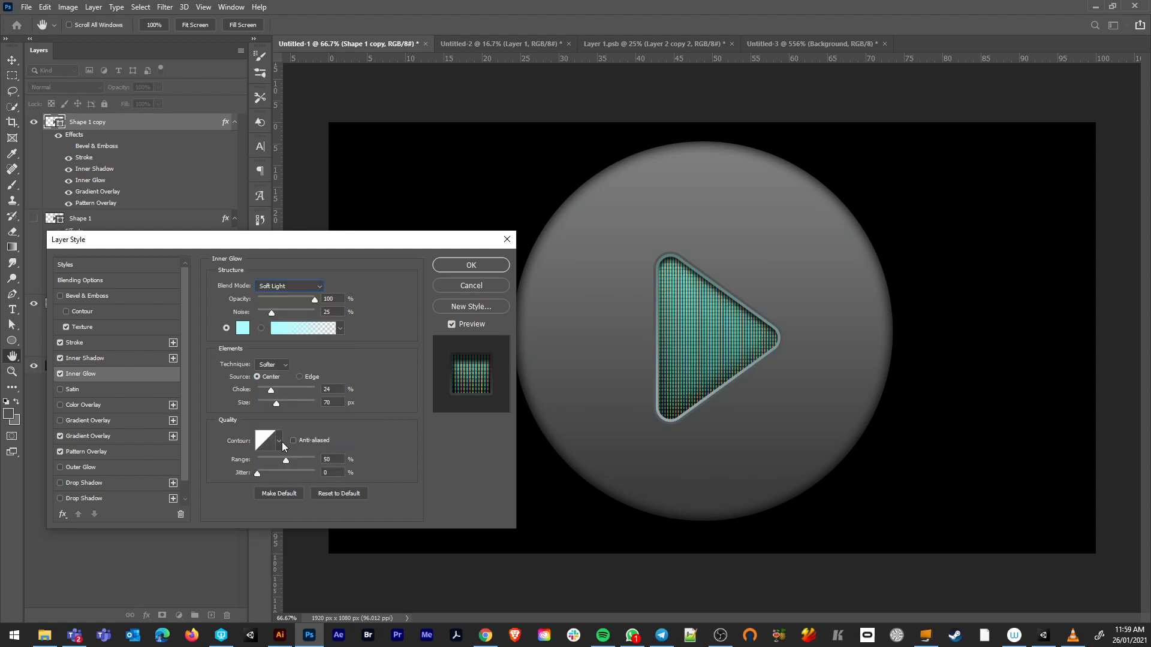
pyautogui.click(290, 286)
pyautogui.click(283, 459)
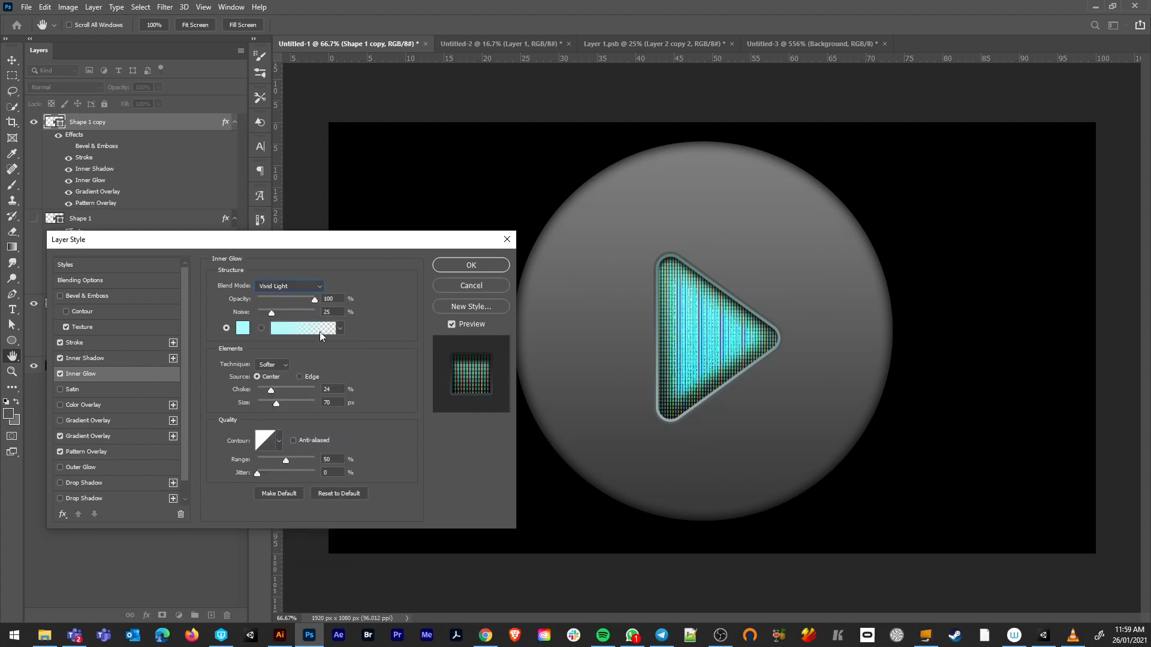
# Set the Inner Glow to 74% opacity, 40% noise, 15% choke and 92 px size.
pyautogui.moveTo(312, 300); pyautogui.dragTo(300, 300)
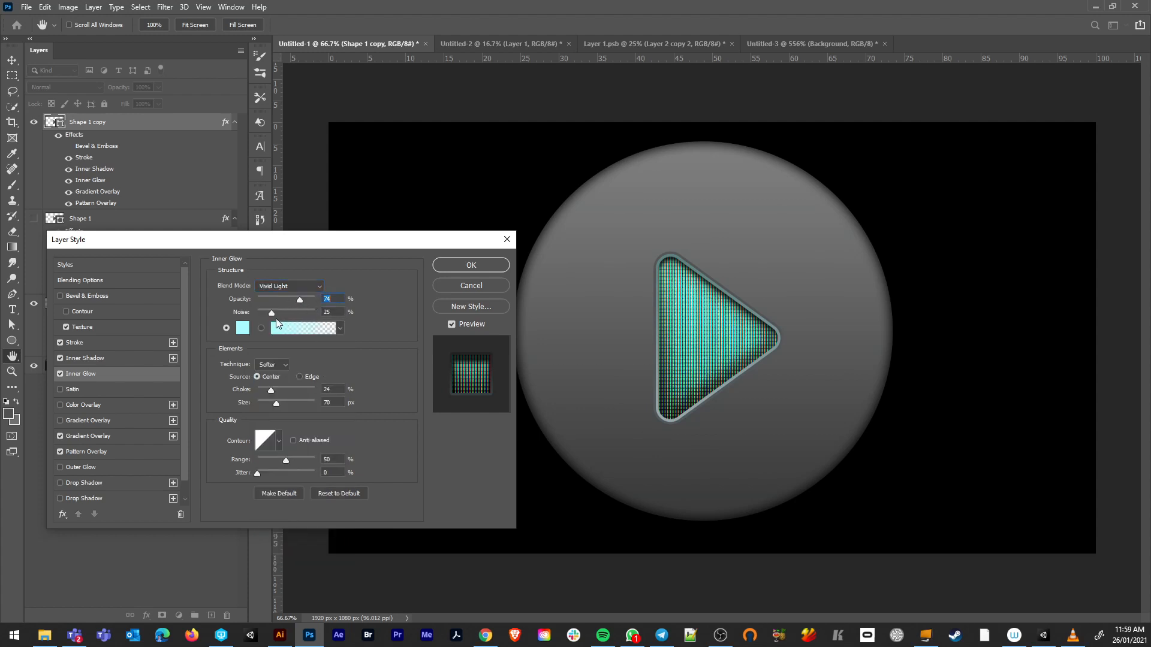
pyautogui.click(280, 313)
pyautogui.moveTo(278, 404)
pyautogui.mouseDown()
pyautogui.moveTo(289, 404)
pyautogui.moveTo(283, 391)
pyautogui.moveTo(266, 390)
pyautogui.mouseUp()
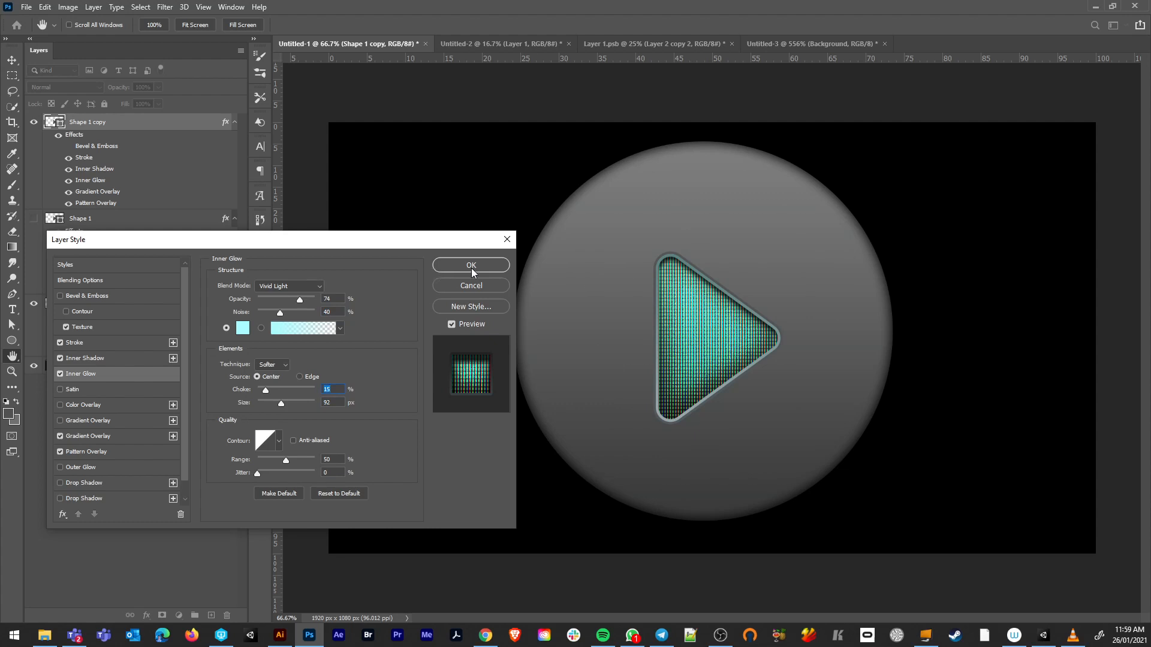
# Set the triangle's Pattern Overlay opacity to 80% and apply the layer style.
pyautogui.click(60, 437)
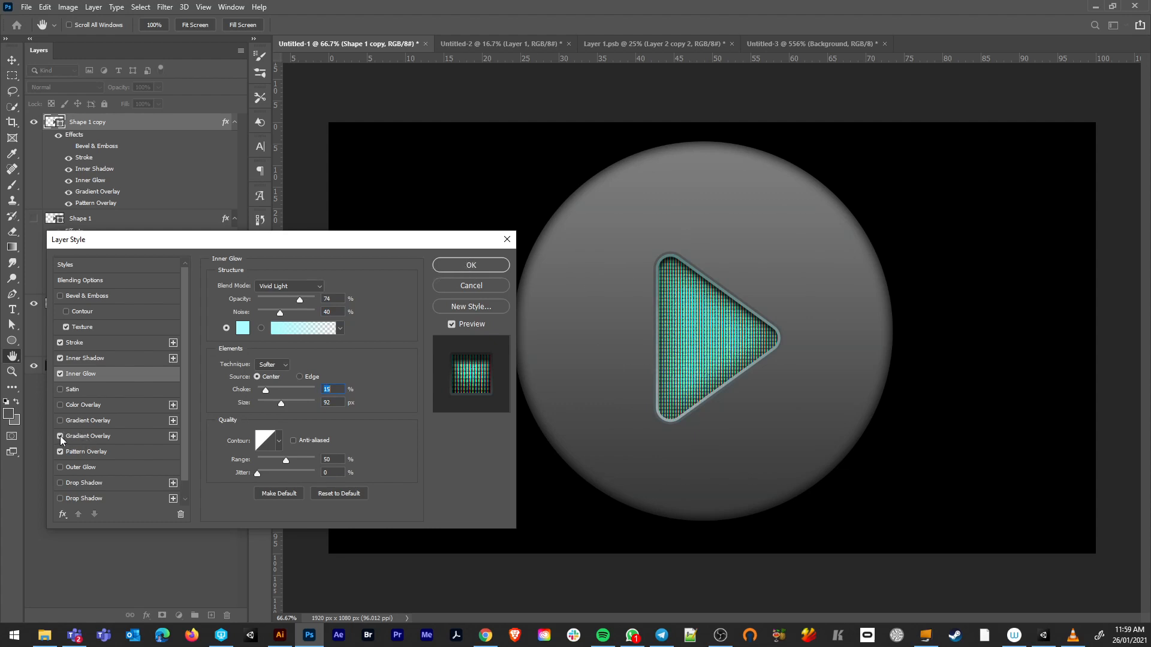
pyautogui.click(60, 436)
pyautogui.click(60, 452)
pyautogui.click(60, 452)
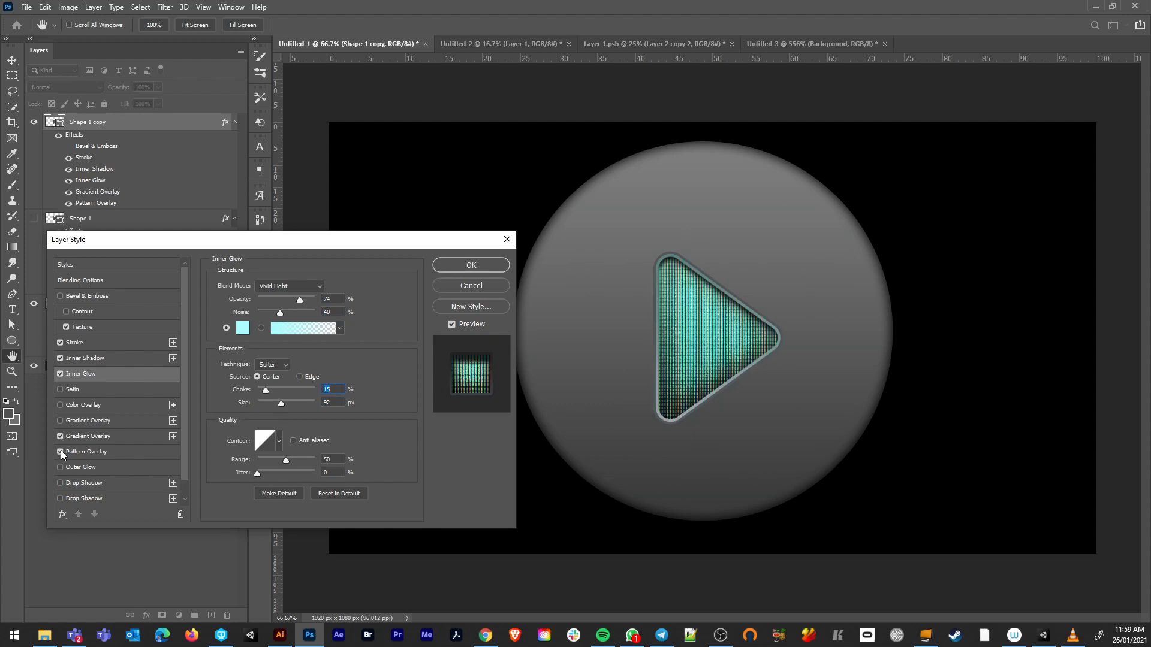
pyautogui.click(90, 453)
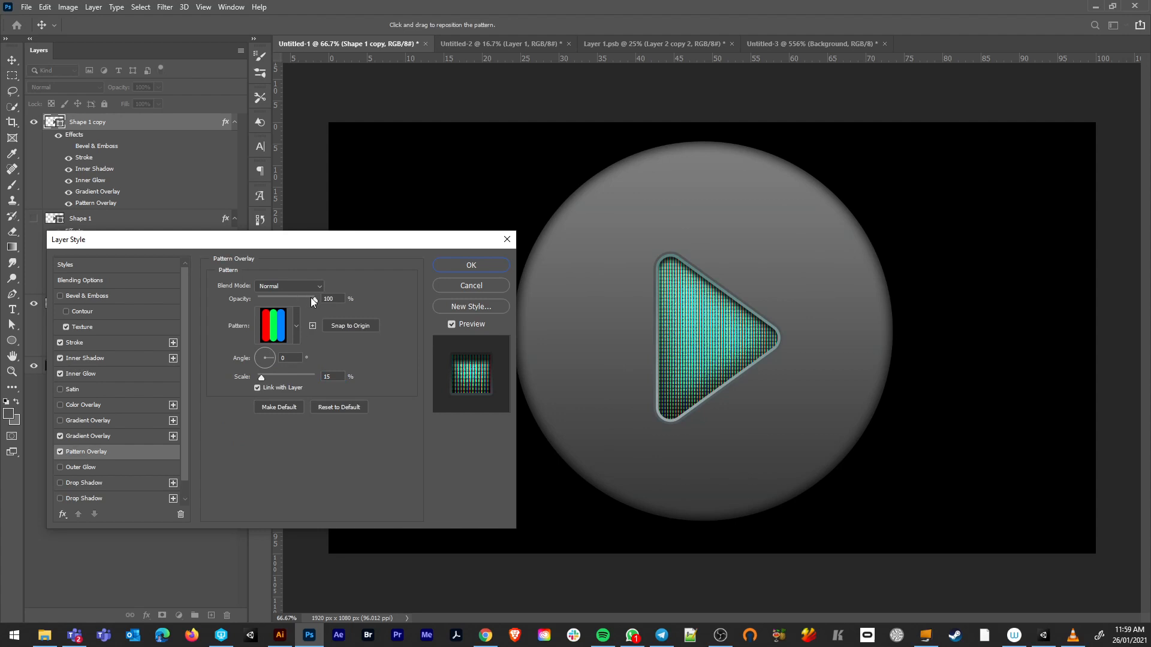
pyautogui.moveTo(312, 298); pyautogui.dragTo(295, 295)
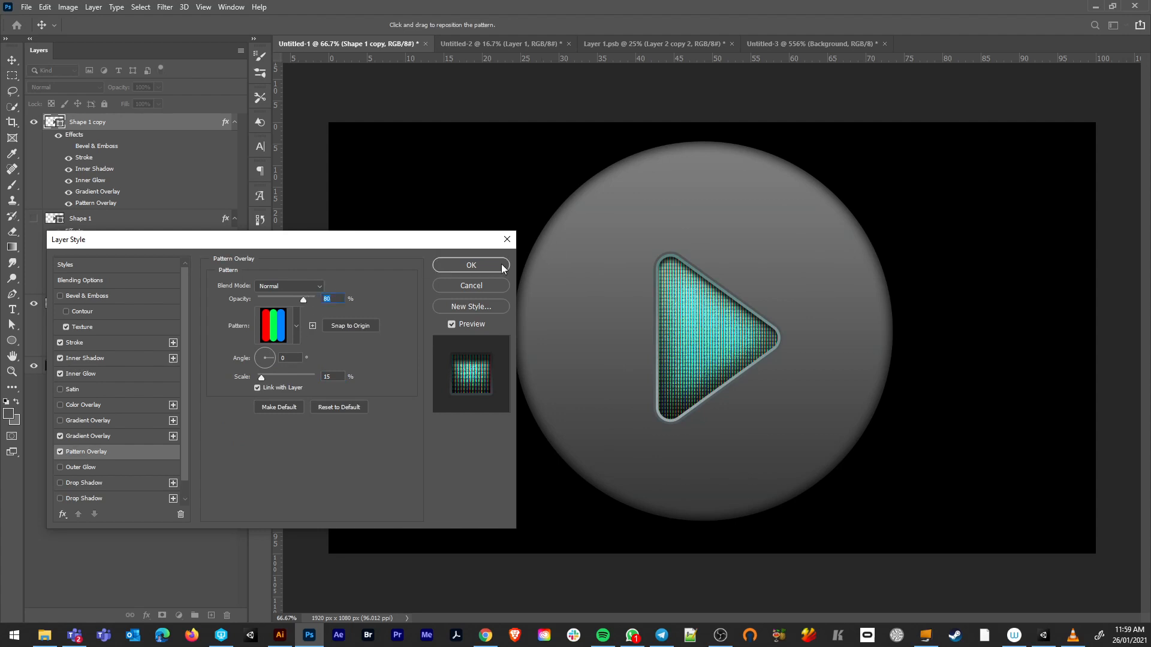
pyautogui.click(471, 265)
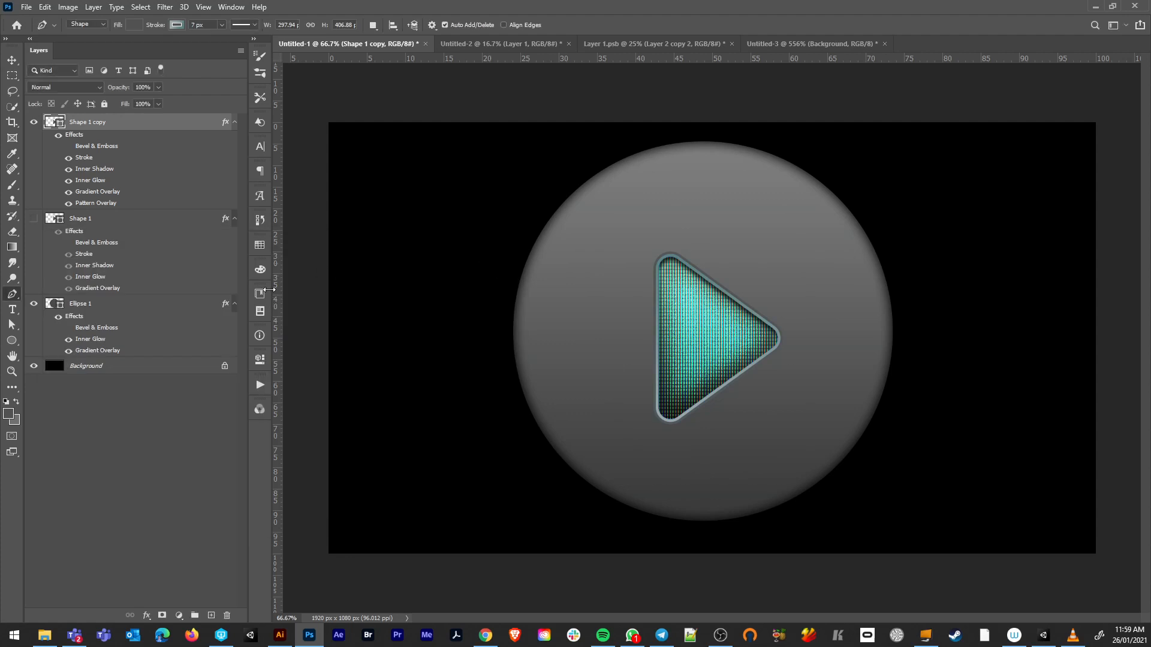
# Compare the patterned triangle copy with the original triangle layer by toggling both layers' visibility.
pyautogui.click(34, 123)
pyautogui.click(34, 220)
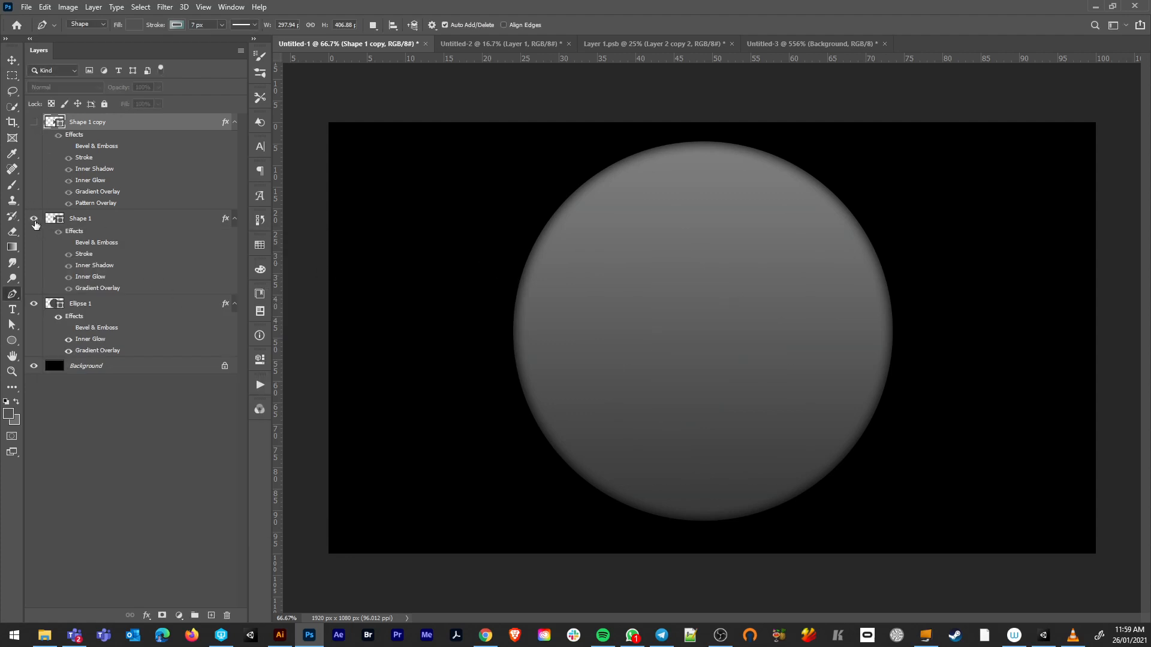
pyautogui.click(34, 122)
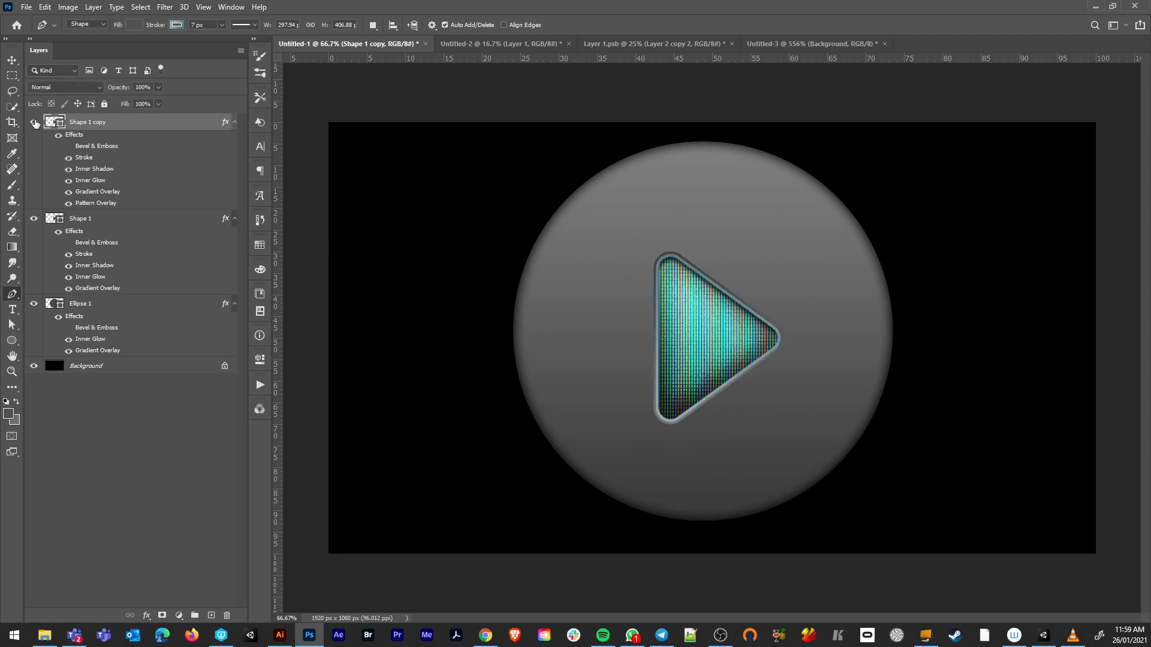
pyautogui.click(34, 122)
pyautogui.click(34, 122)
pyautogui.click(34, 220)
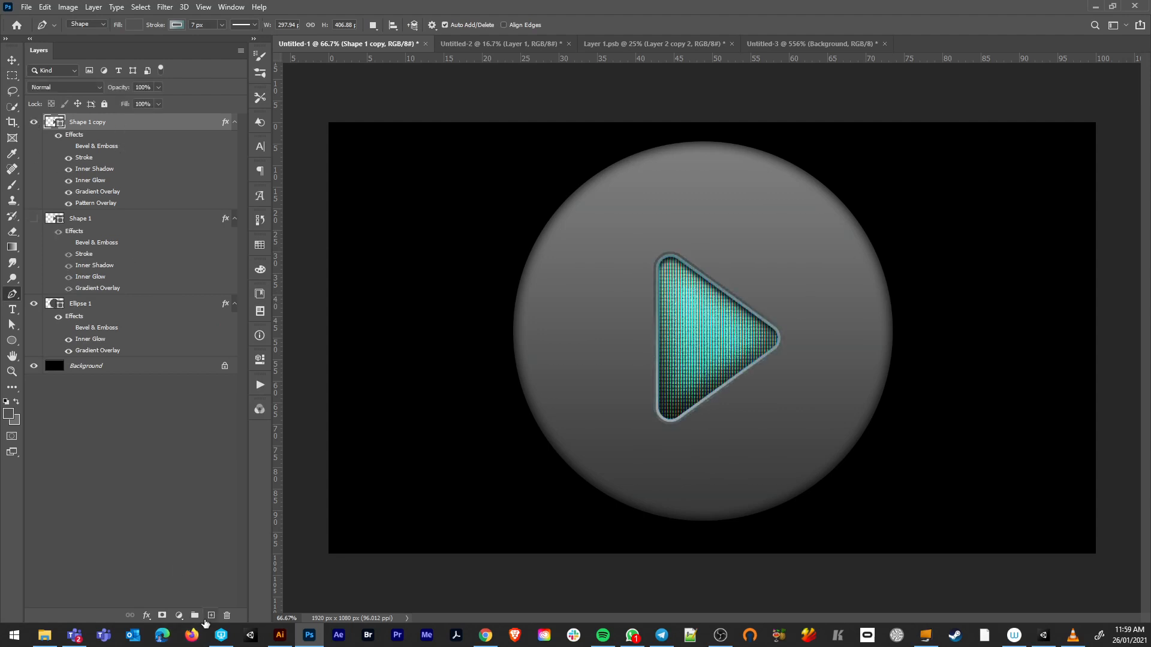
# Paint one soft white 500 px brush spot over the triangle on a new layer and set that layer to Overlay.
pyautogui.click(211, 616)
pyautogui.press('b')
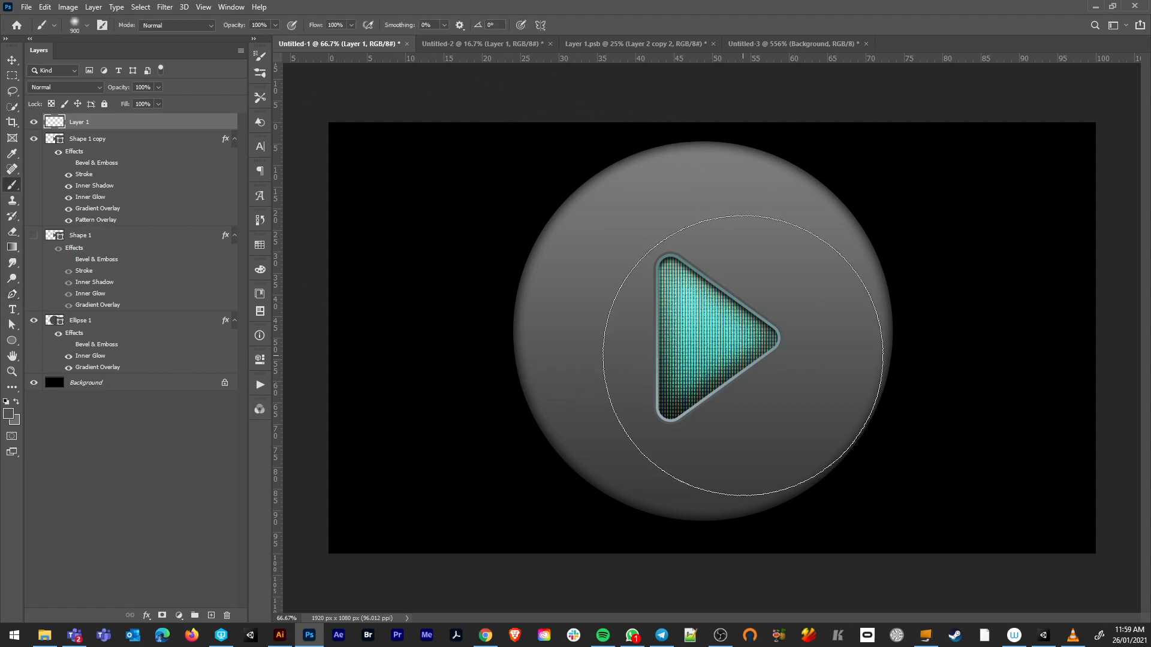
pyautogui.press('[')
pyautogui.press('[')
pyautogui.press('[')
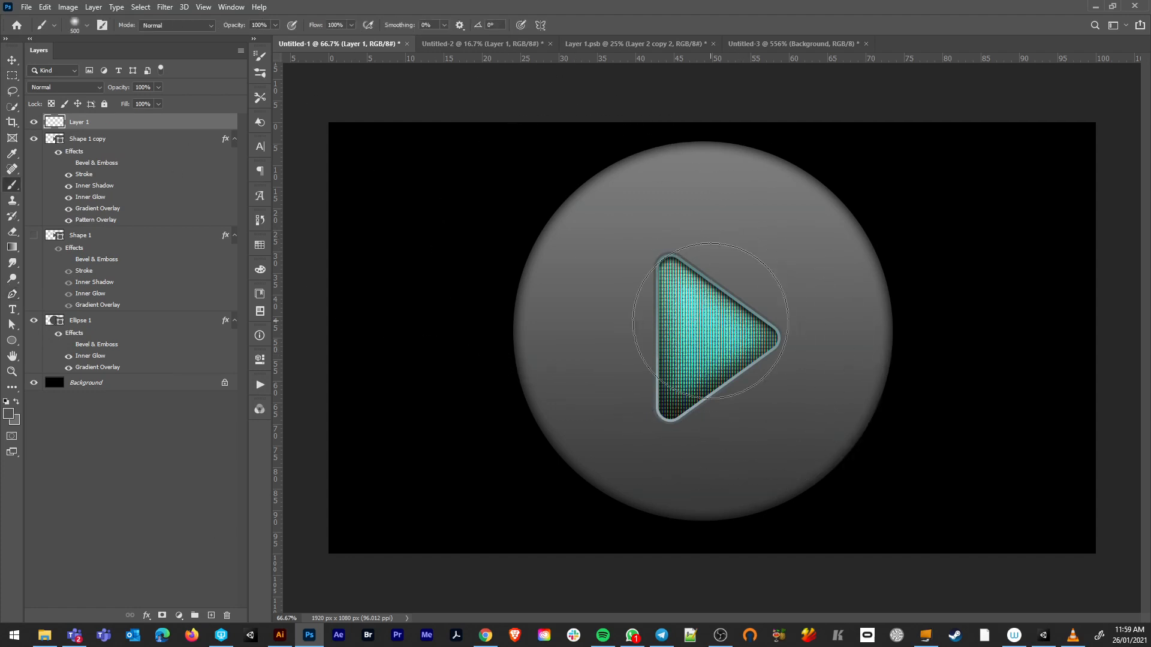
pyautogui.press('d')
pyautogui.click(707, 320)
pyautogui.hotkey('ctrl', 'z')
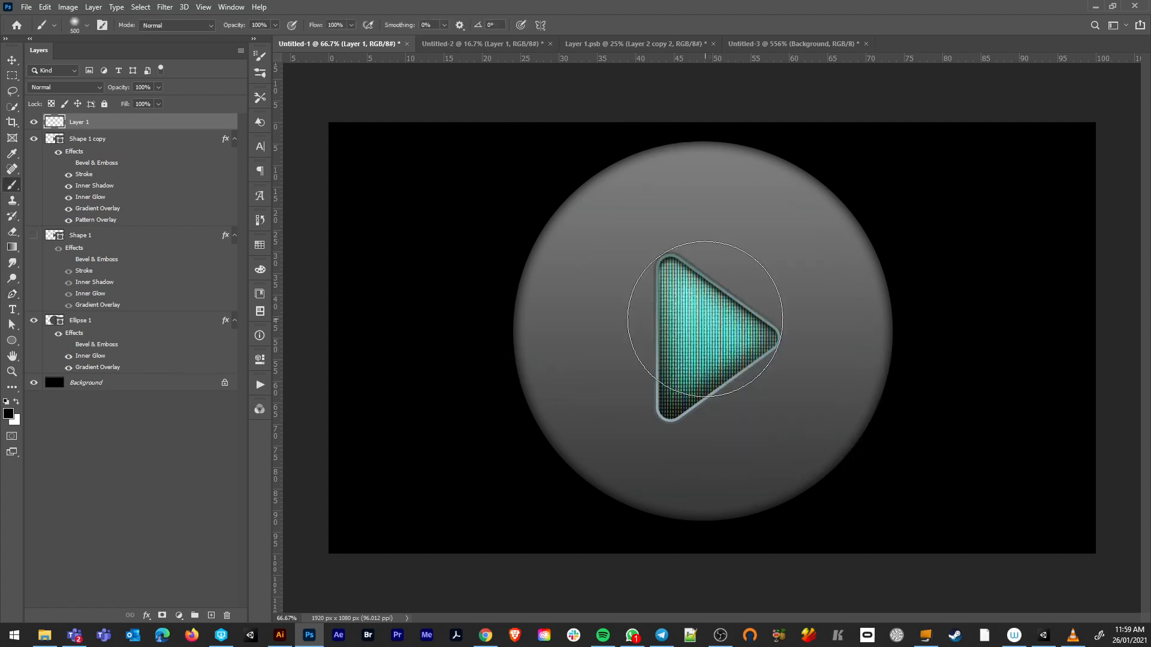
pyautogui.press('x')
pyautogui.click(705, 319)
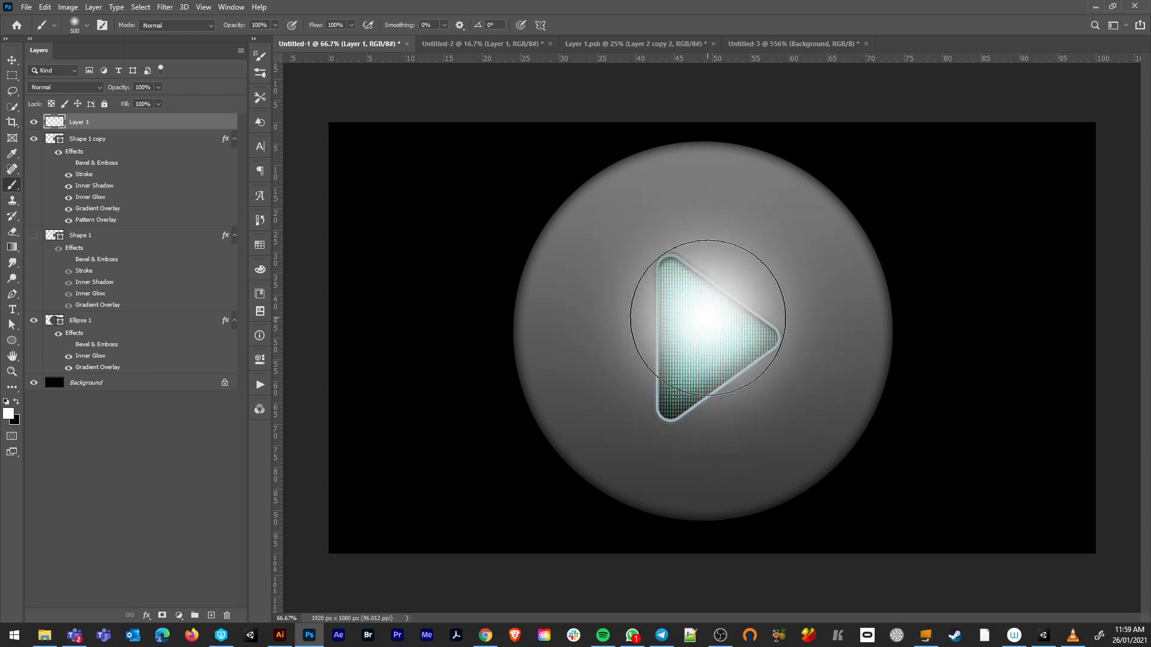
pyautogui.click(73, 89)
pyautogui.click(55, 233)
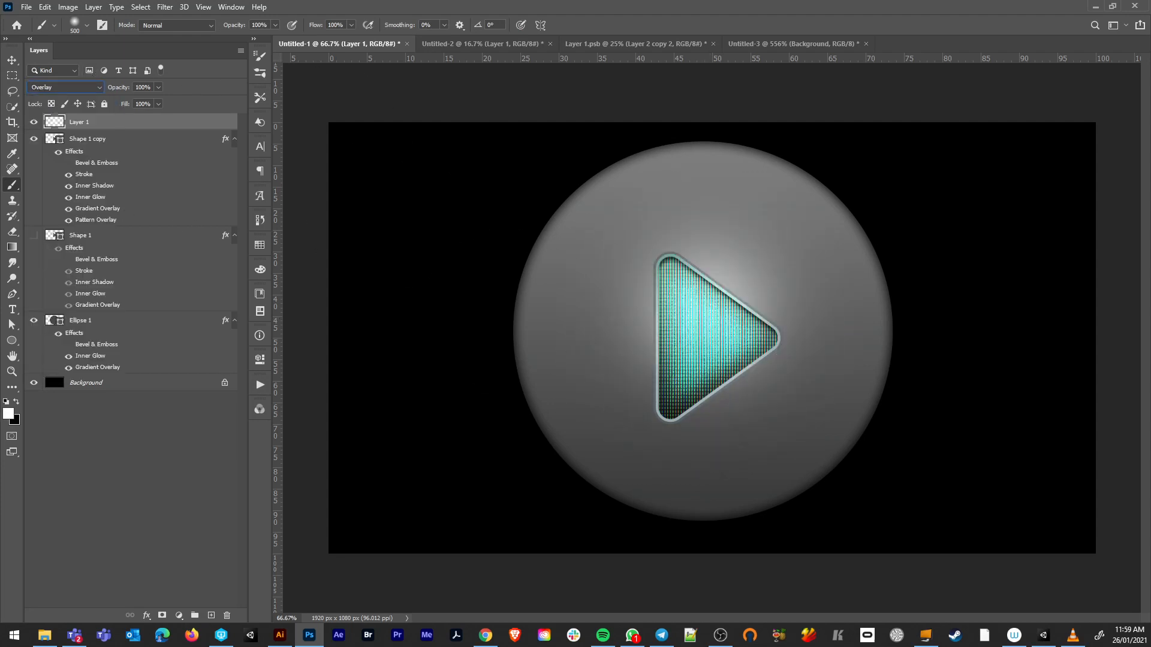
# Duplicate the white glow to the circle's upper-right edge, then flatten and rotate it into a highlight following the rim.
pyautogui.click(8, 61)
pyautogui.moveTo(734, 314); pyautogui.dragTo(825, 230)
pyautogui.hotkey('ctrl', 't')
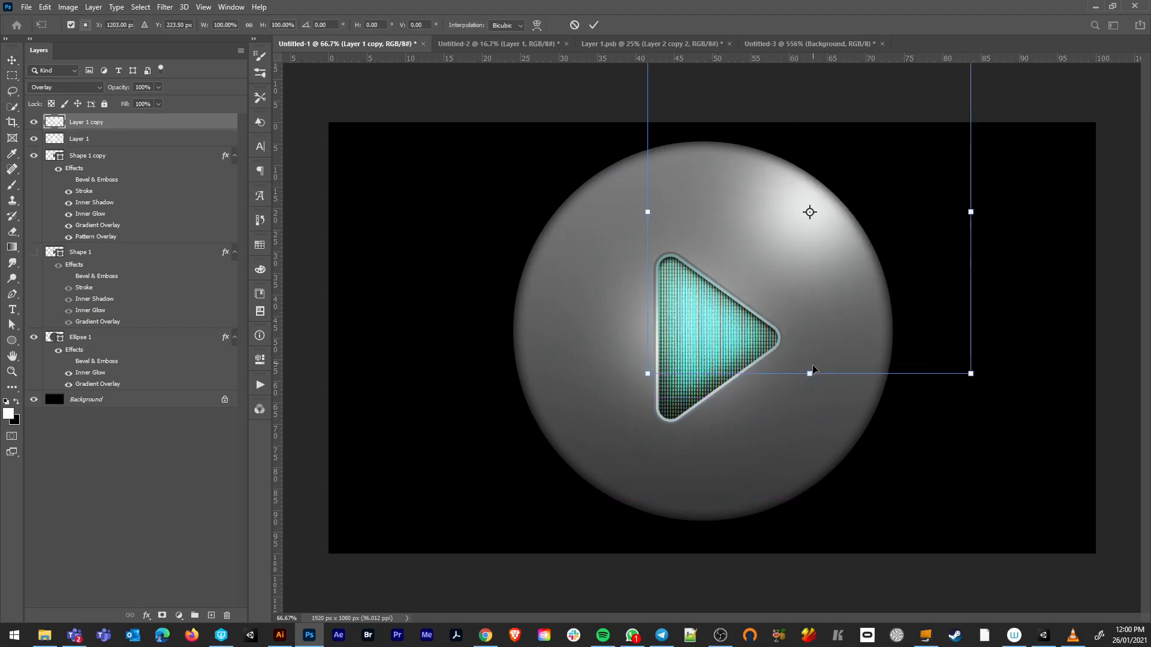
pyautogui.moveTo(810, 375); pyautogui.dragTo(811, 185)
pyautogui.moveTo(868, 128); pyautogui.dragTo(849, 223)
pyautogui.moveTo(933, 118); pyautogui.dragTo(969, 262)
pyautogui.moveTo(829, 276)
pyautogui.mouseDown()
pyautogui.moveTo(831, 262)
pyautogui.moveTo(847, 263)
pyautogui.mouseUp()
pyautogui.moveTo(850, 150); pyautogui.dragTo(824, 180)
# Duplicate the rim highlight to the circle's lower-left edge and scale it down.
pyautogui.moveTo(809, 262); pyautogui.dragTo(639, 502)
pyautogui.press('Return')
pyautogui.hotkey('ctrl', 't')
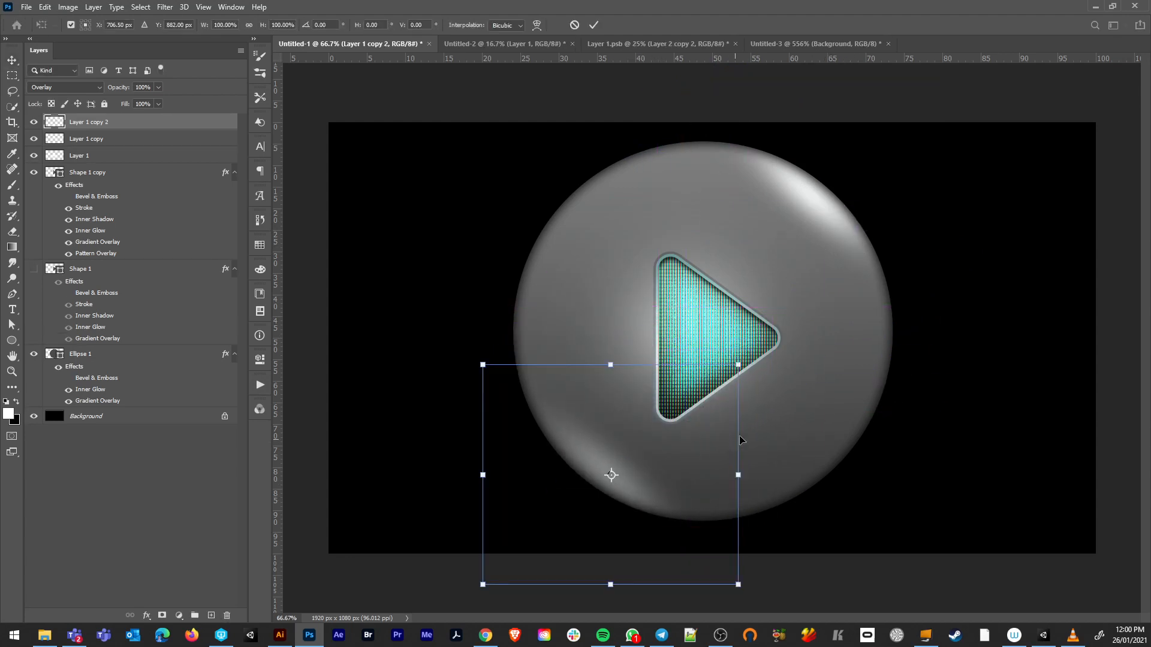
pyautogui.moveTo(738, 364); pyautogui.dragTo(687, 399)
pyautogui.press('Return')
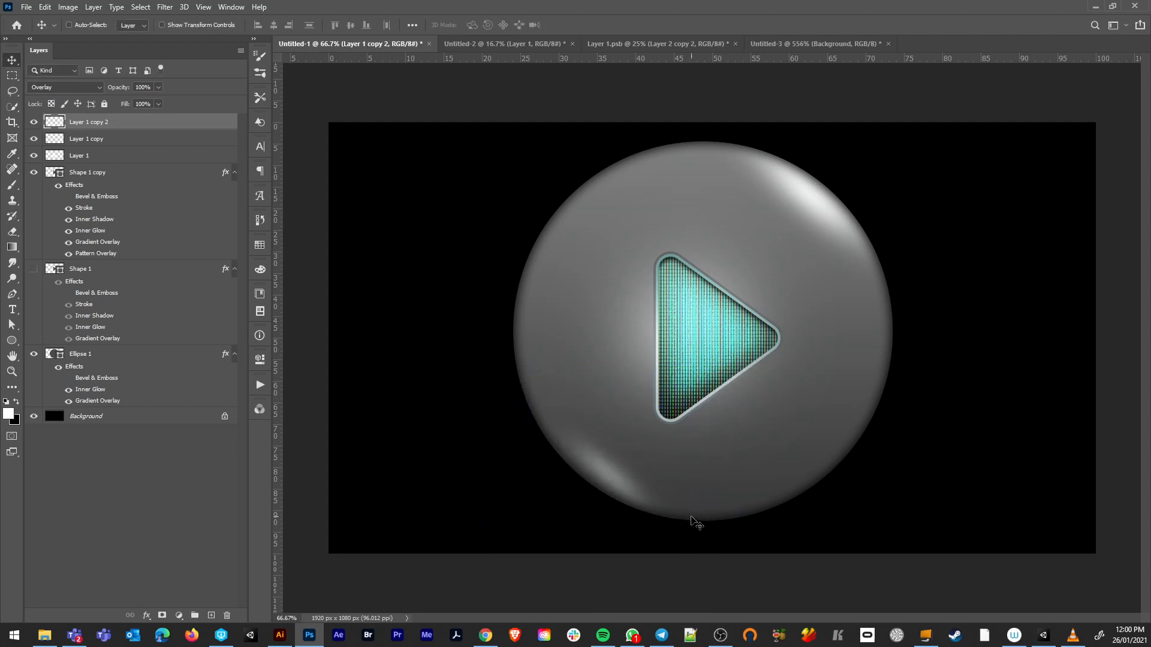
# Hide both rim highlight layers and recolor a duplicate of the circle layer to teal #5d9898.
pyautogui.click(34, 122)
pyautogui.click(34, 138)
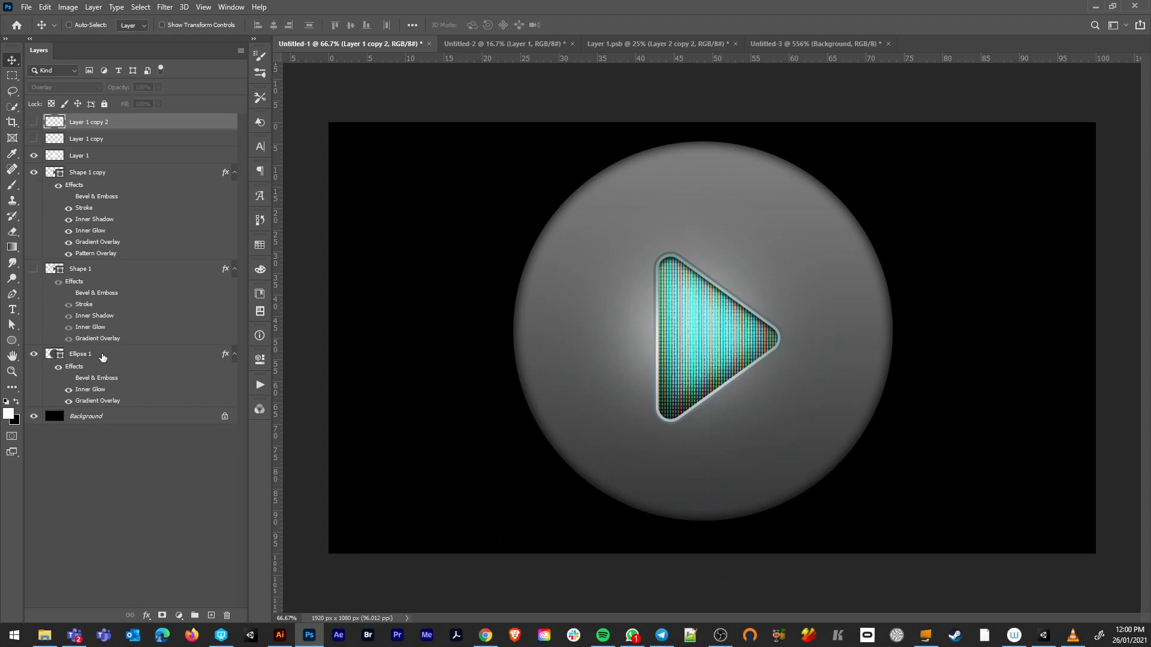
pyautogui.click(105, 356)
pyautogui.hotkey('ctrl', 'j')
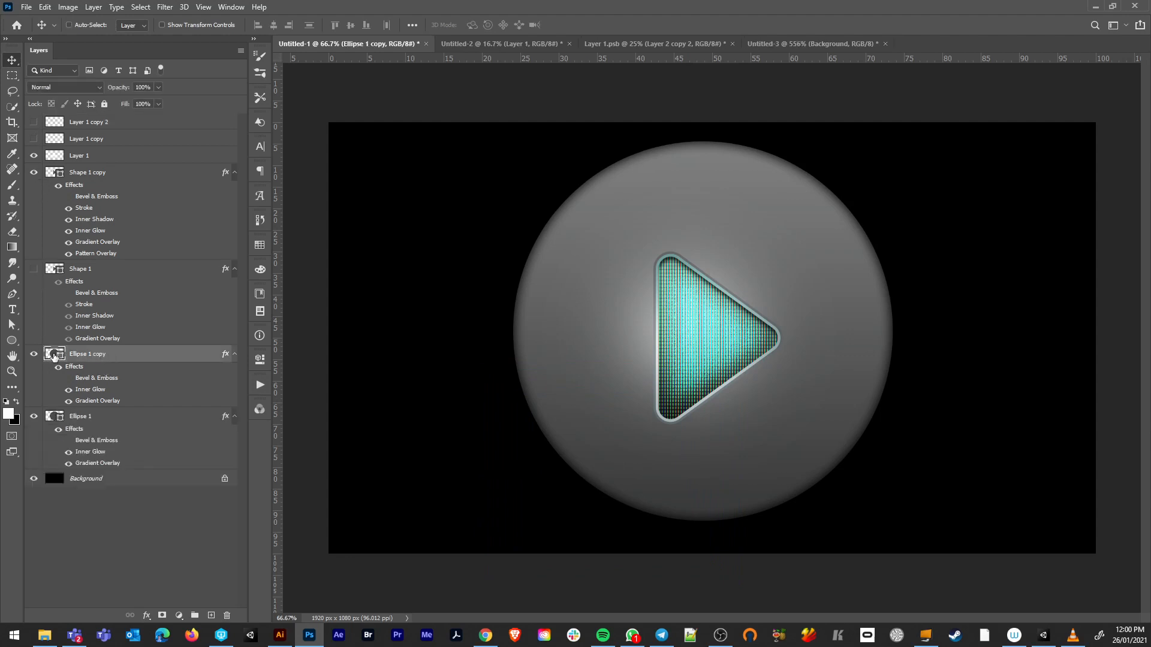
pyautogui.doubleClick(54, 354)
pyautogui.moveTo(163, 240)
pyautogui.mouseDown()
pyautogui.moveTo(157, 214)
pyautogui.moveTo(147, 263)
pyautogui.moveTo(161, 253)
pyautogui.moveTo(164, 272)
pyautogui.mouseUp()
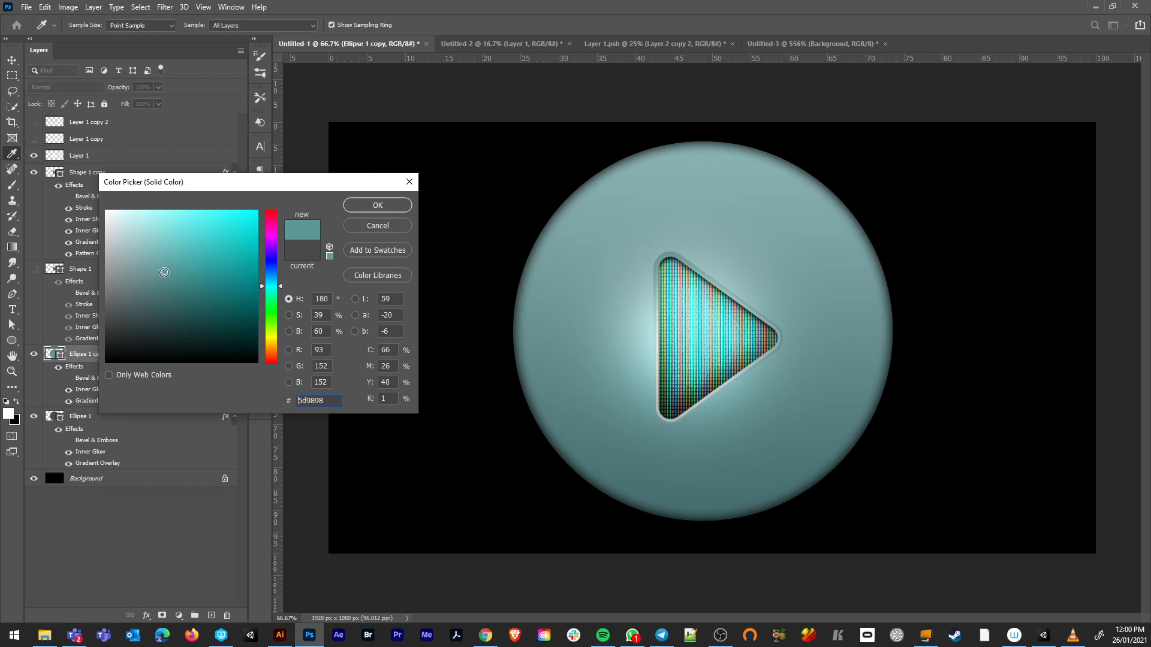
pyautogui.click(380, 214)
pyautogui.doubleClick(120, 419)
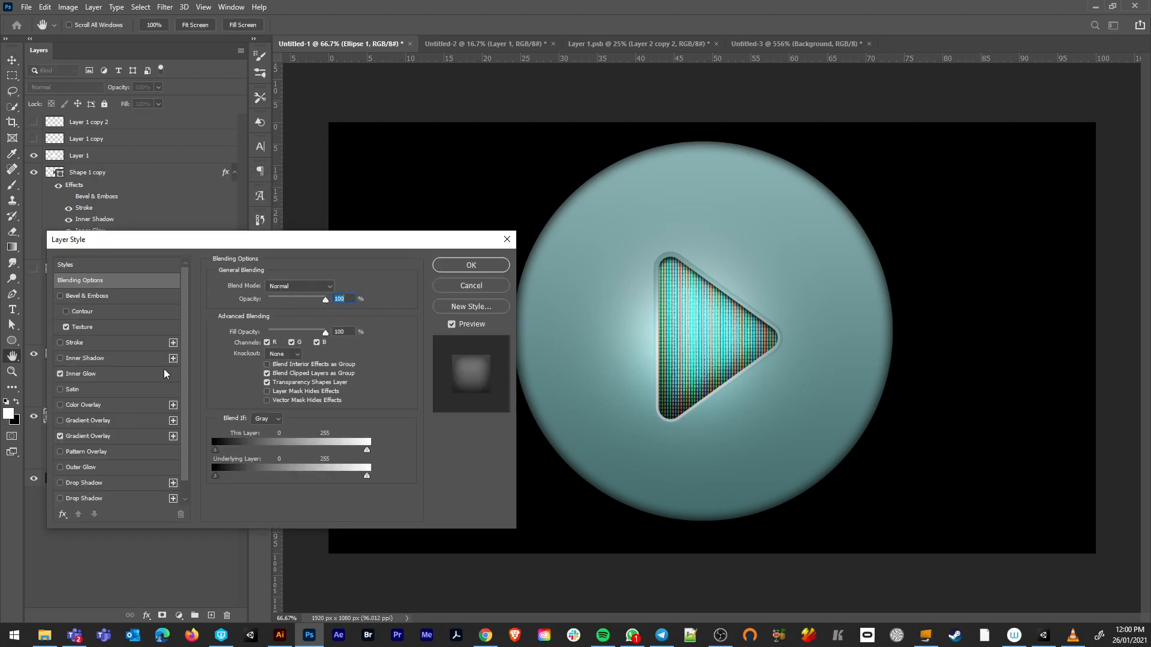
pyautogui.click(90, 375)
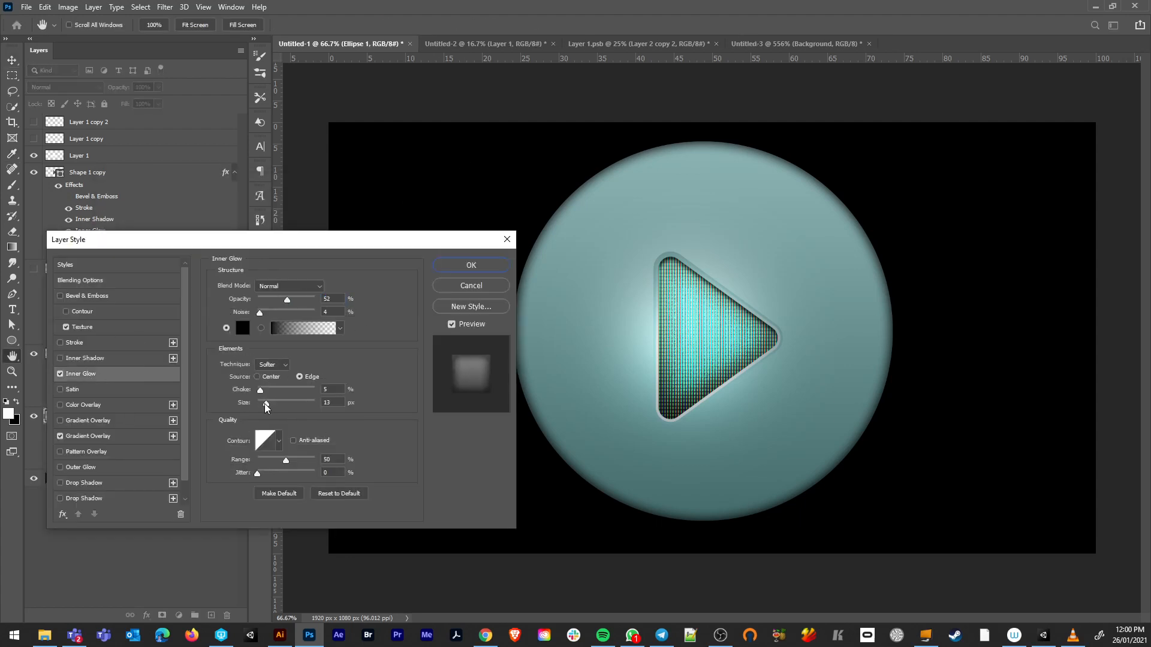
pyautogui.moveTo(265, 403); pyautogui.dragTo(260, 401)
pyautogui.click(60, 436)
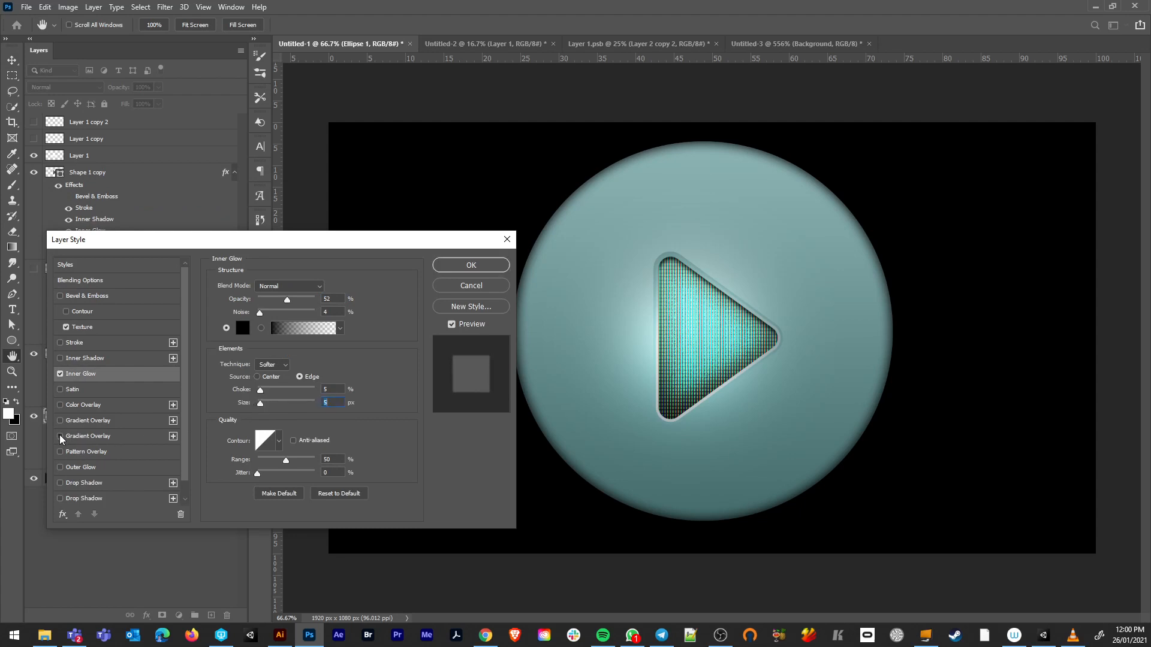
pyautogui.click(449, 275)
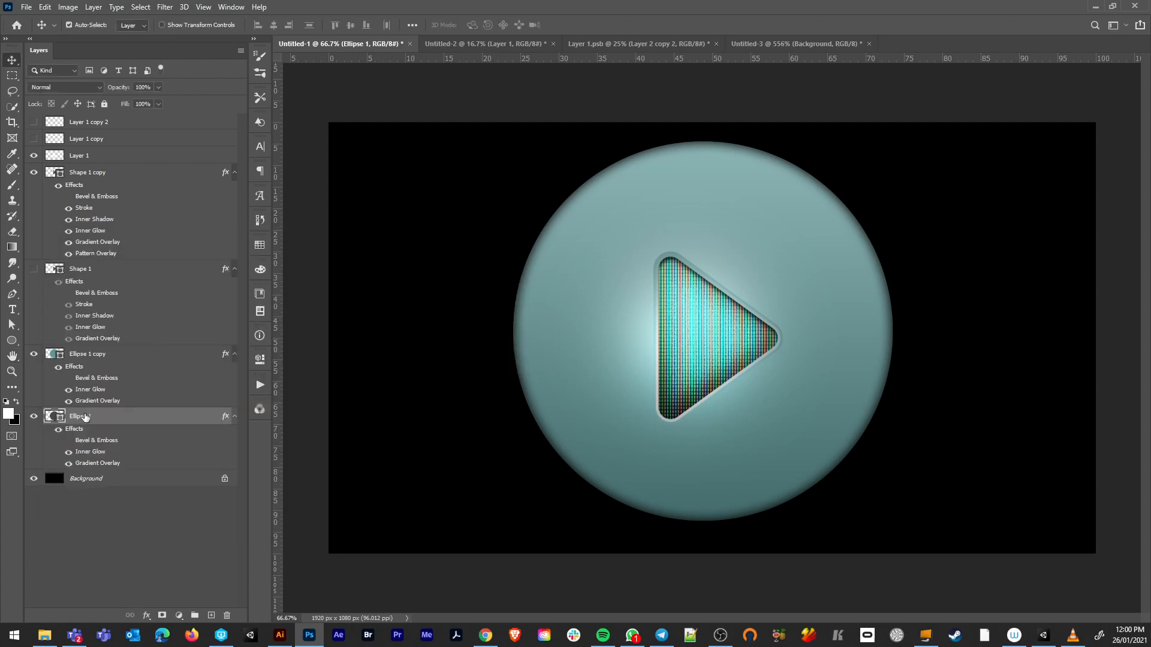
# Hide the original gray circle layer and preview the teal circle with and without its Inner Glow.
pyautogui.click(34, 353)
pyautogui.click(34, 416)
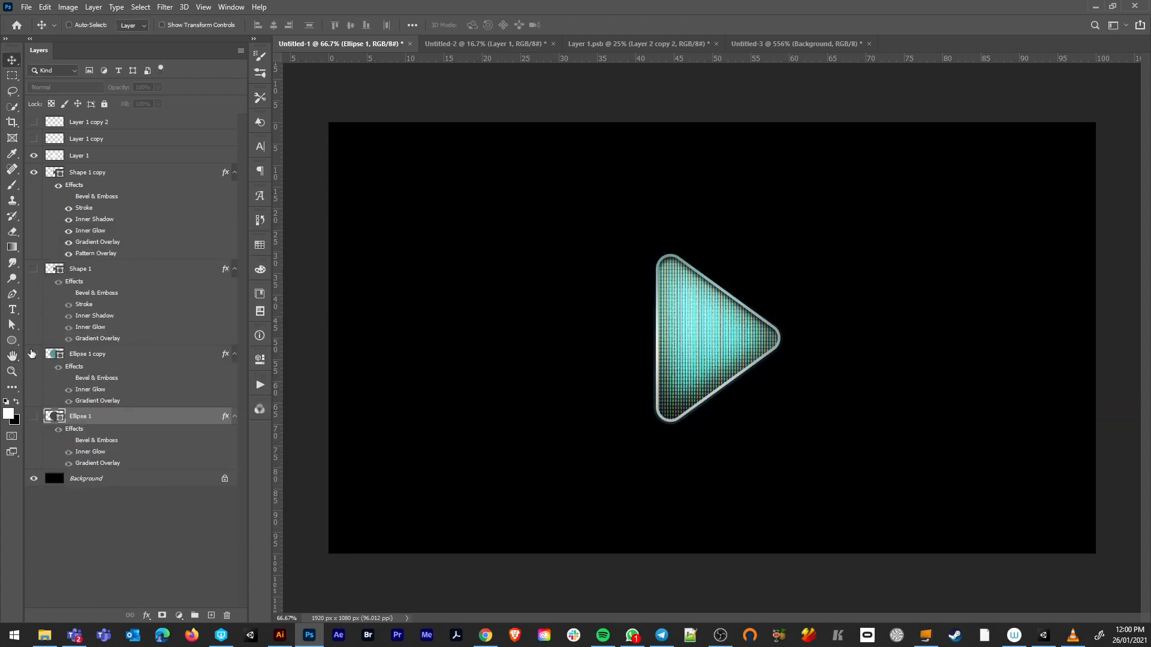
pyautogui.click(33, 353)
pyautogui.click(68, 389)
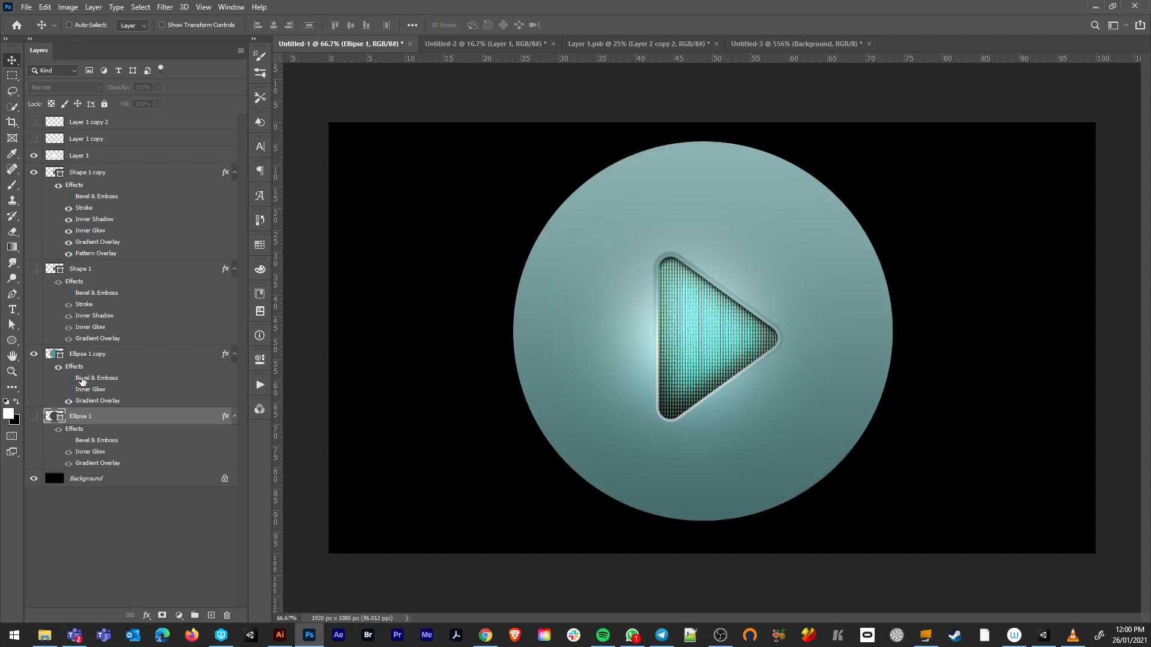
pyautogui.click(68, 390)
# Set the teal circle's Inner Glow size to 18 px.
pyautogui.doubleClick(129, 356)
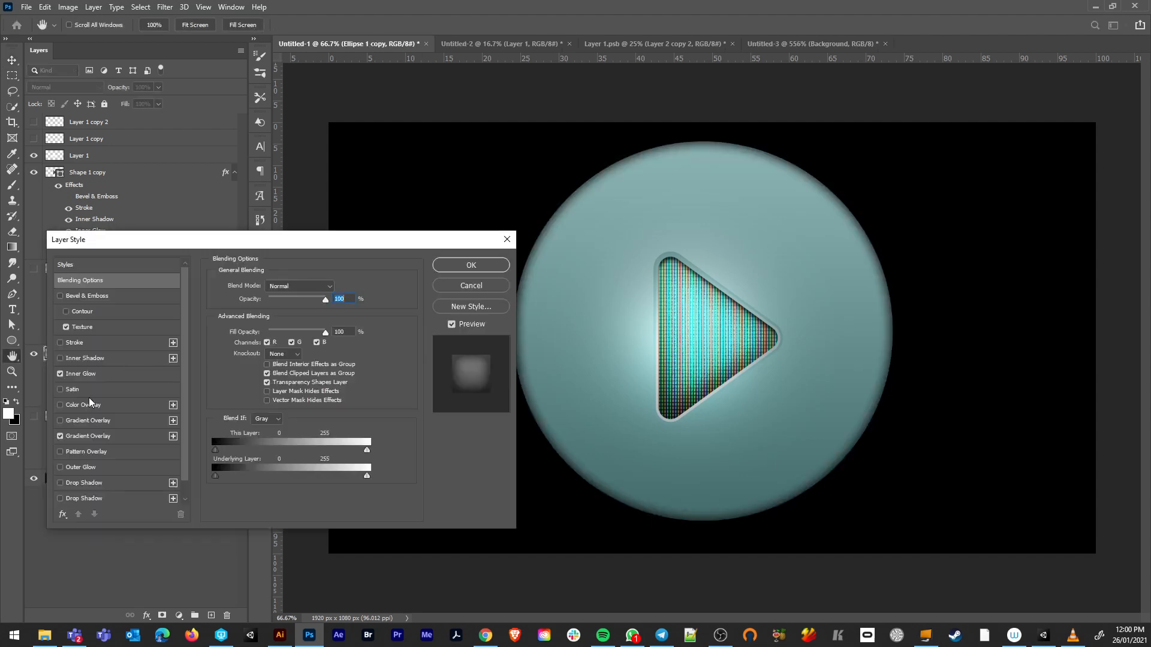
pyautogui.click(99, 378)
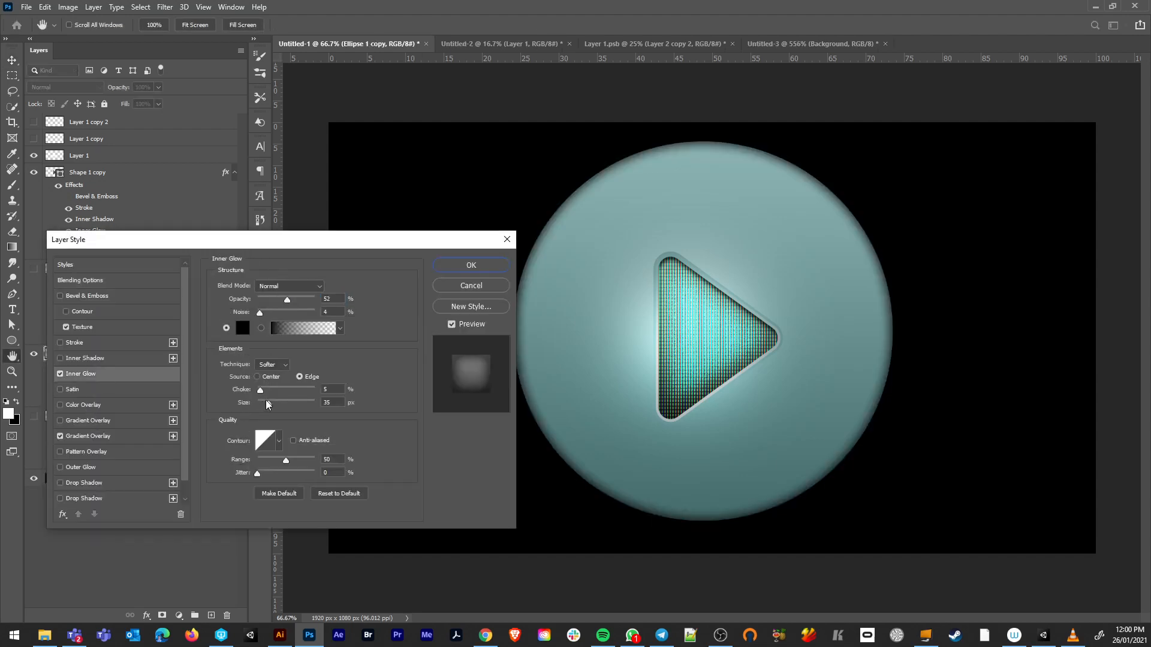
pyautogui.moveTo(265, 401); pyautogui.dragTo(265, 401)
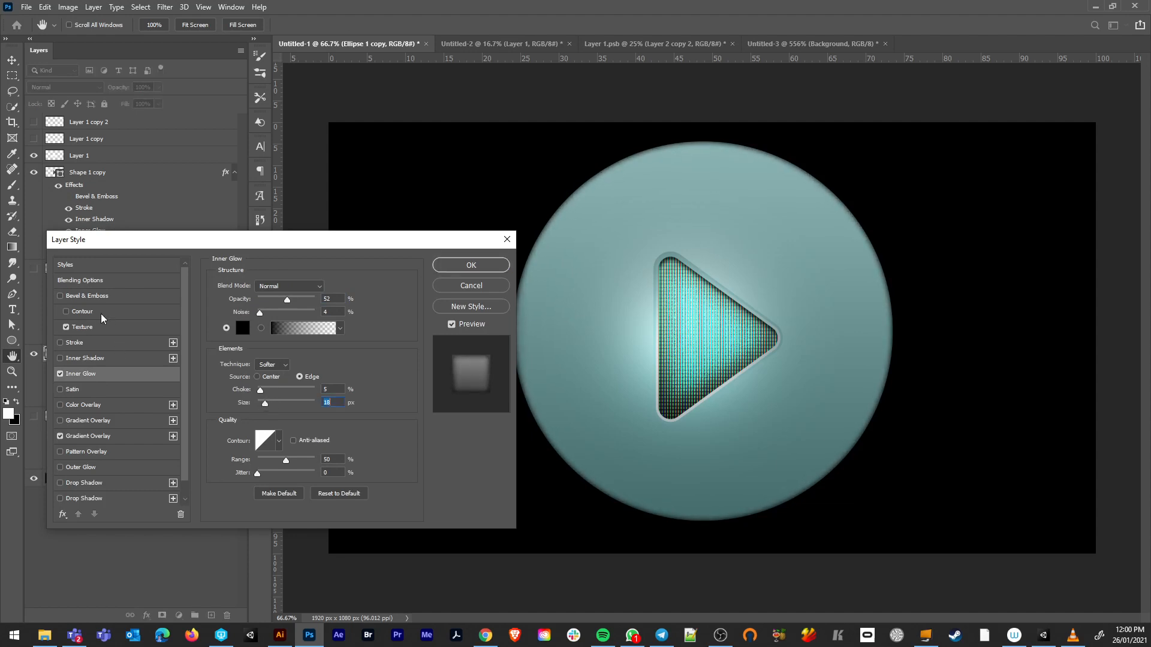
# Try Bevel & Emboss without its texture on the teal circle, then turn the effect off.
pyautogui.click(60, 295)
pyautogui.click(95, 299)
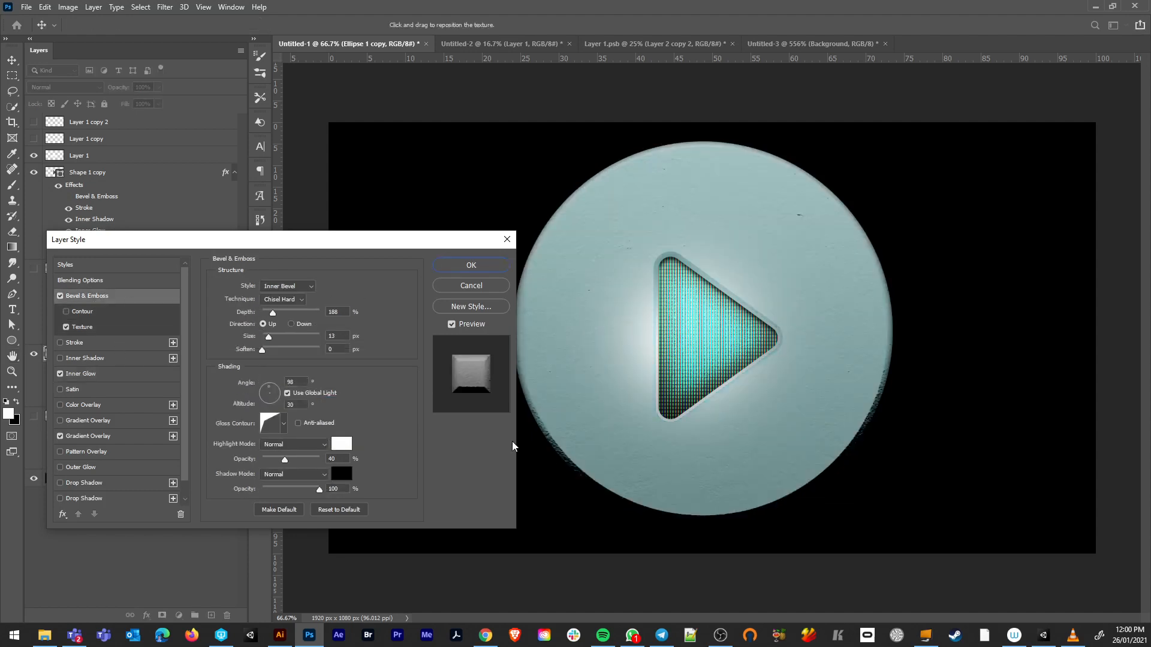
pyautogui.click(66, 327)
pyautogui.click(60, 296)
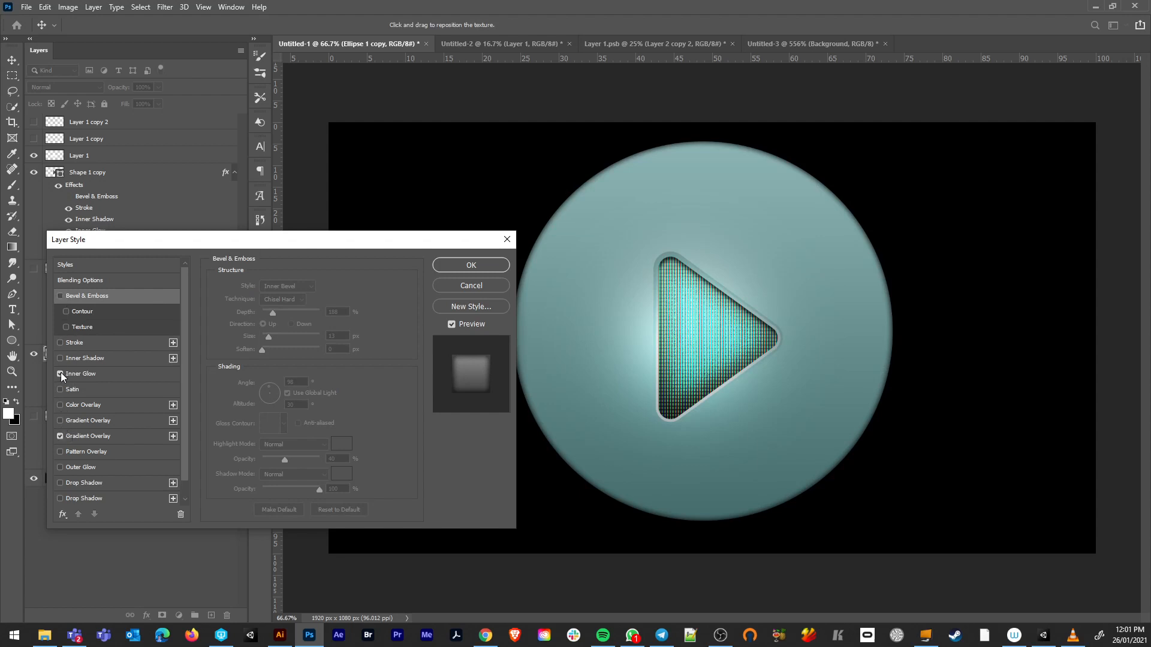
# Set the teal circle's Inner Glow to 26% opacity, 53% choke and 9 px size.
pyautogui.click(93, 372)
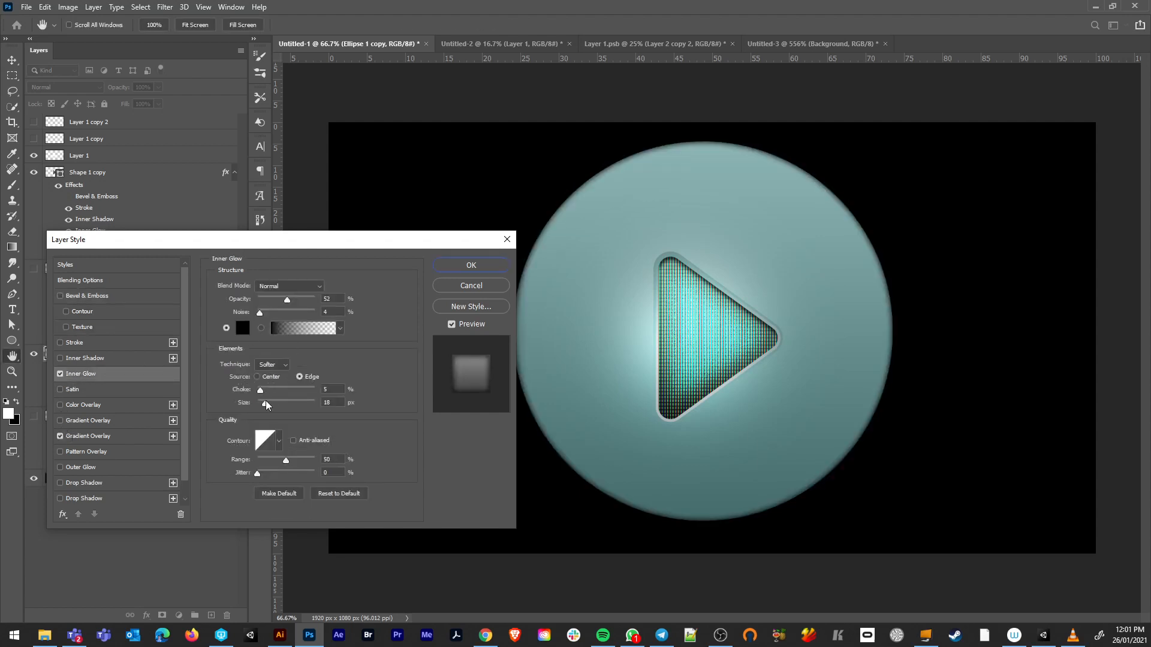
pyautogui.moveTo(262, 386); pyautogui.dragTo(288, 387)
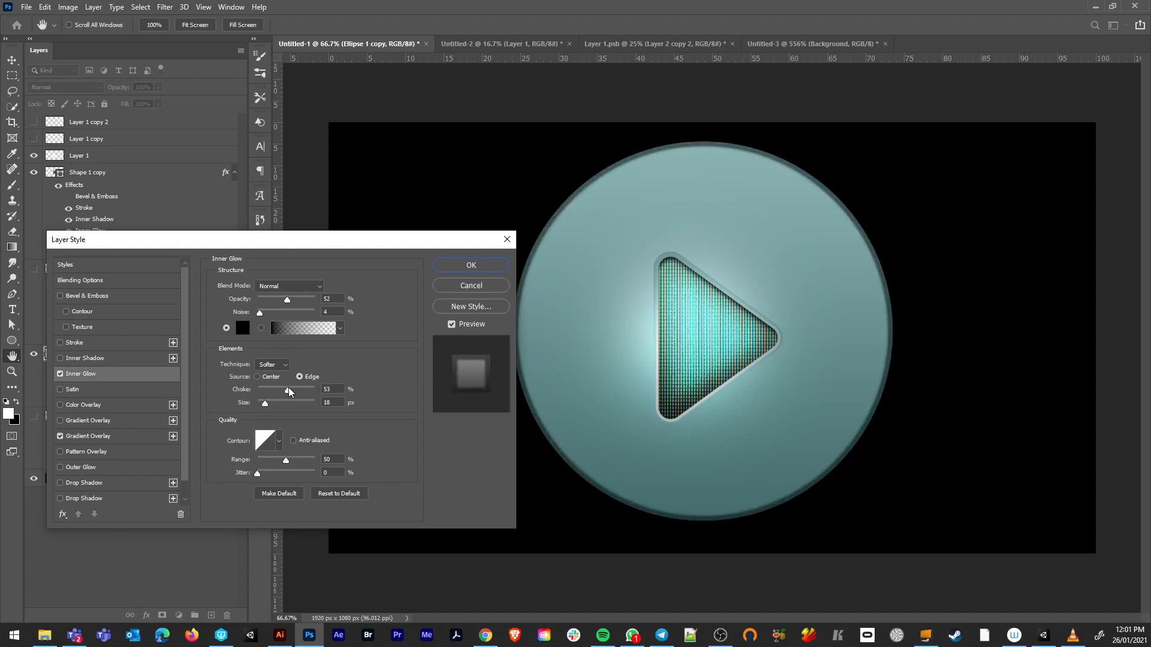
pyautogui.moveTo(286, 299); pyautogui.dragTo(273, 301)
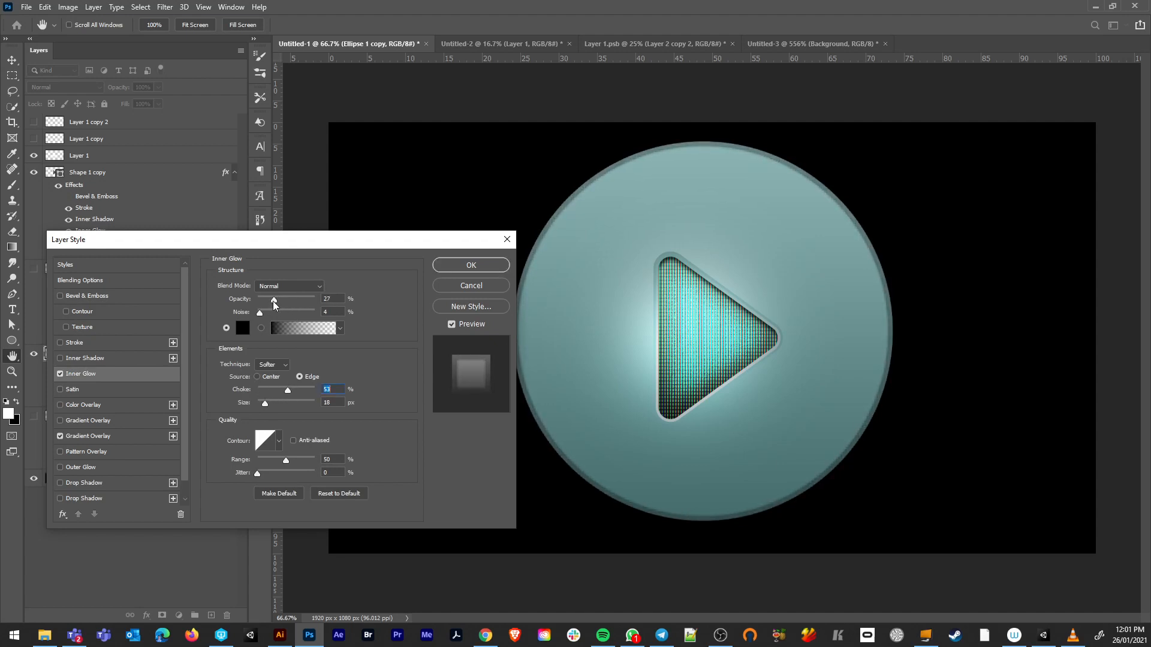
pyautogui.moveTo(265, 402); pyautogui.dragTo(264, 401)
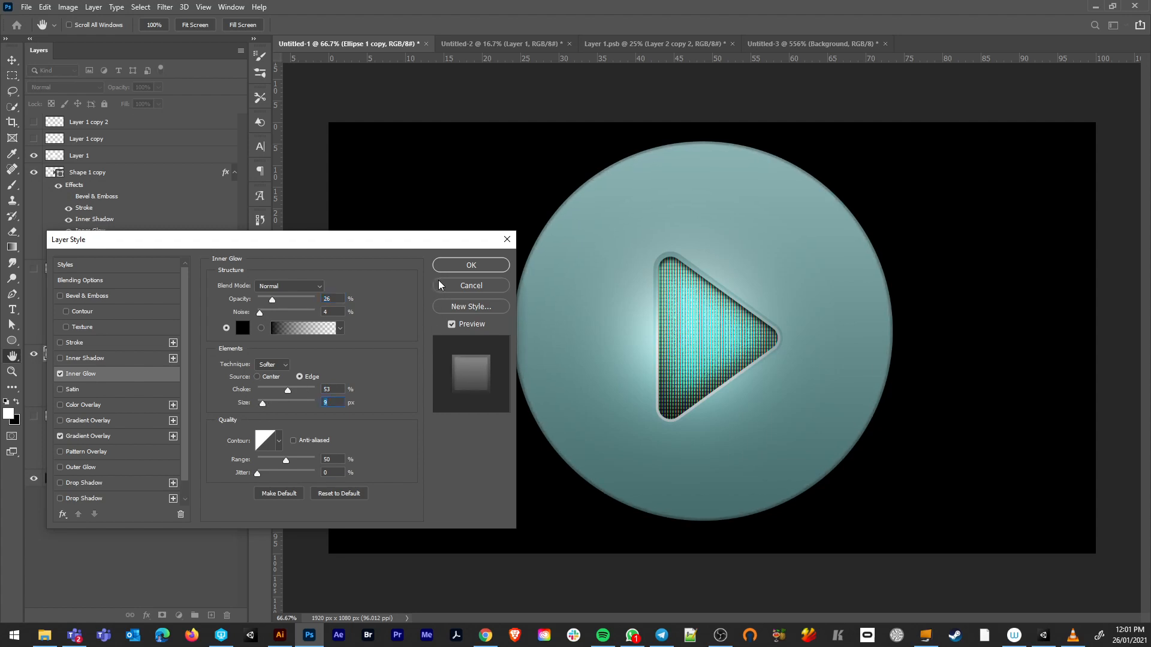
# Try a white Inner Shadow on the teal circle with 100% opacity, 9 px distance, 39% choke and 2 px size.
pyautogui.click(60, 358)
pyautogui.click(88, 358)
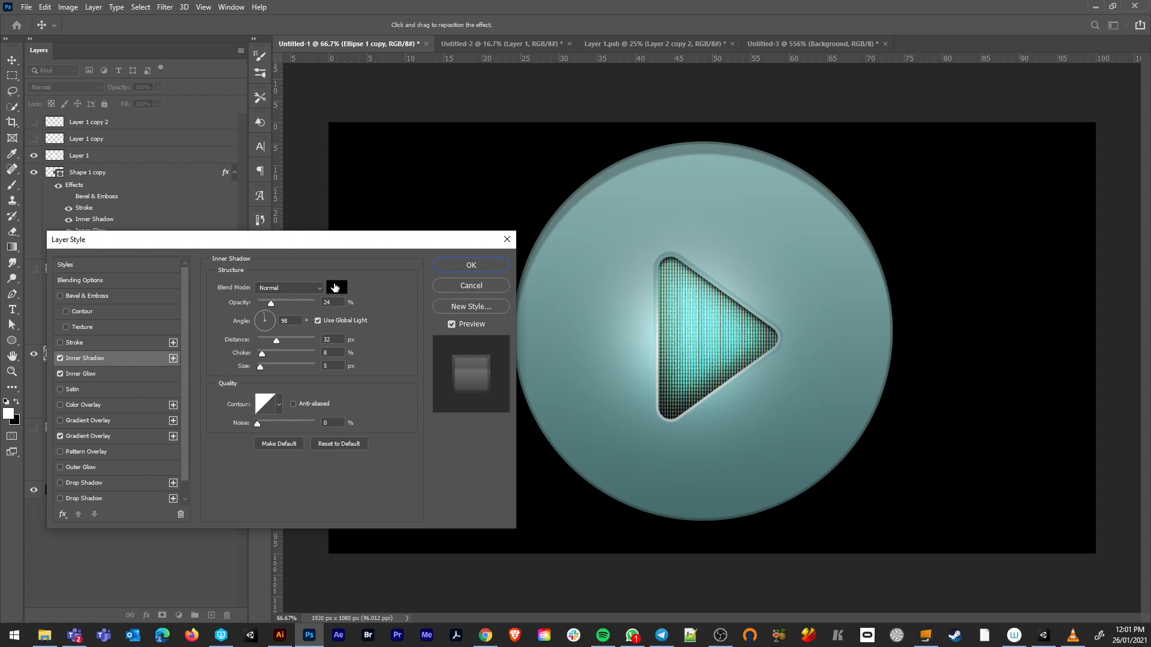
pyautogui.click(335, 287)
pyautogui.moveTo(171, 259); pyautogui.dragTo(96, 171)
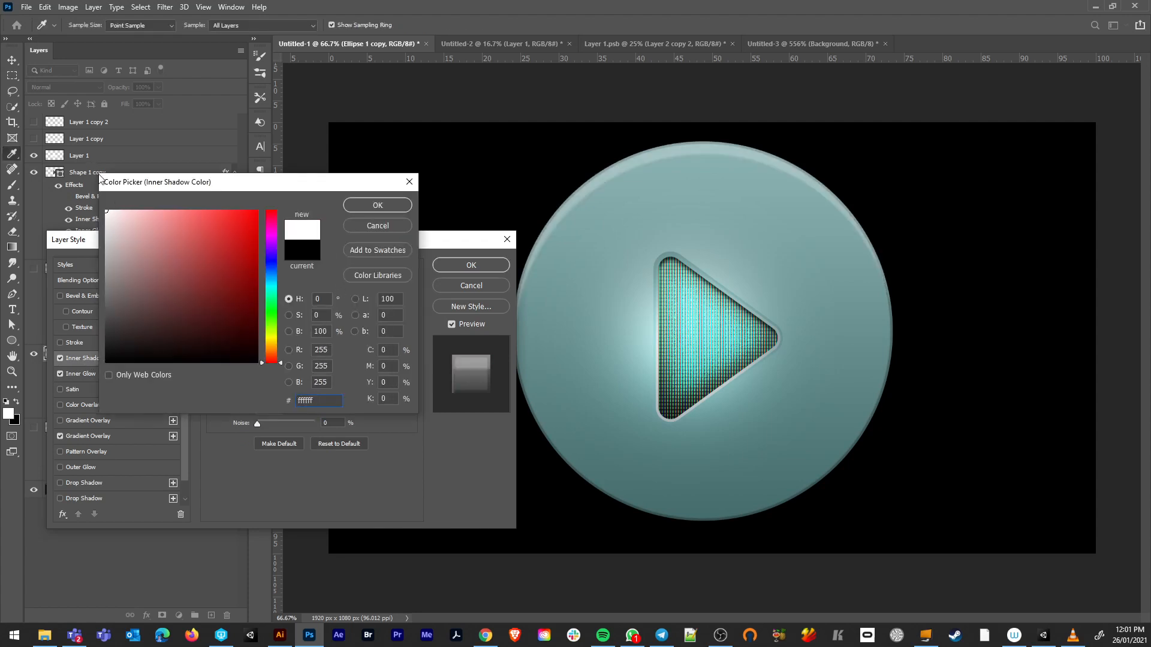
pyautogui.click(358, 206)
pyautogui.moveTo(274, 301); pyautogui.dragTo(321, 302)
pyautogui.moveTo(276, 339); pyautogui.dragTo(259, 366)
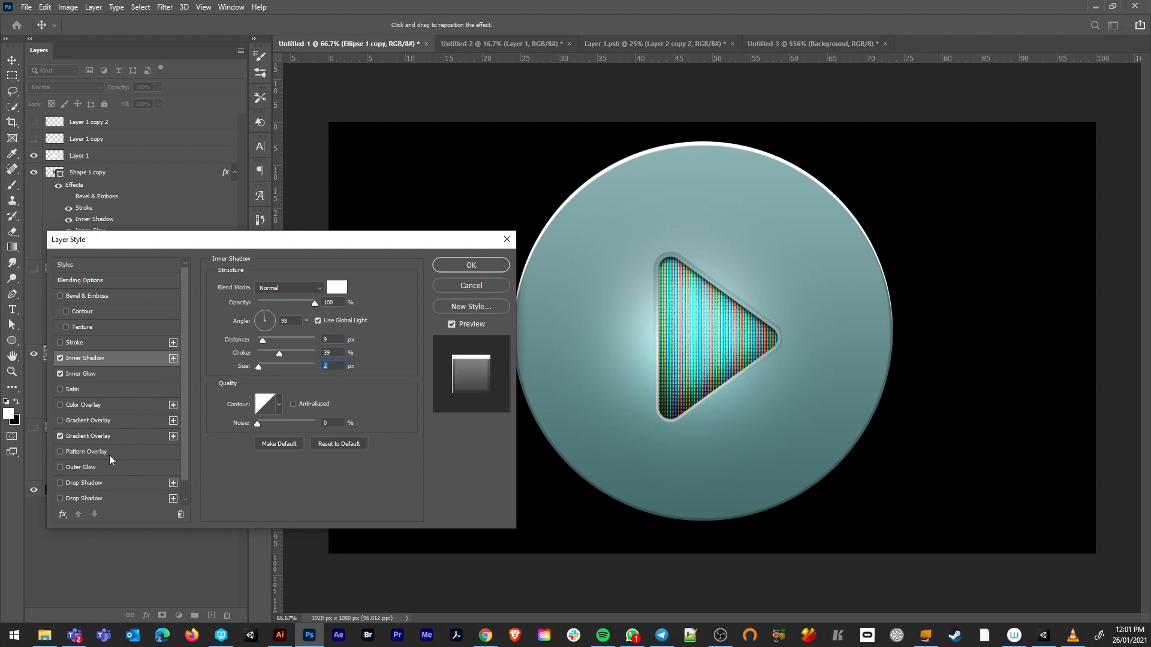
# Try a second Inner Shadow in black (000000) at a -90° angle on the teal circle, then discard the layer style changes.
pyautogui.click(173, 359)
pyautogui.click(337, 287)
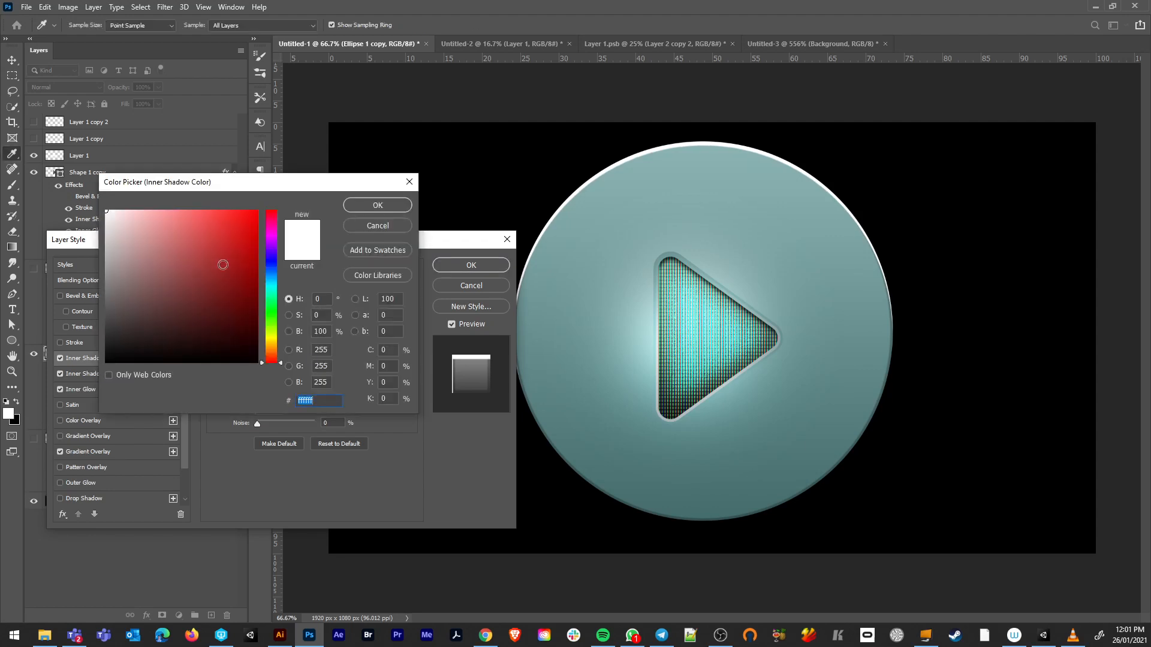
pyautogui.write('000000')
pyautogui.click(365, 205)
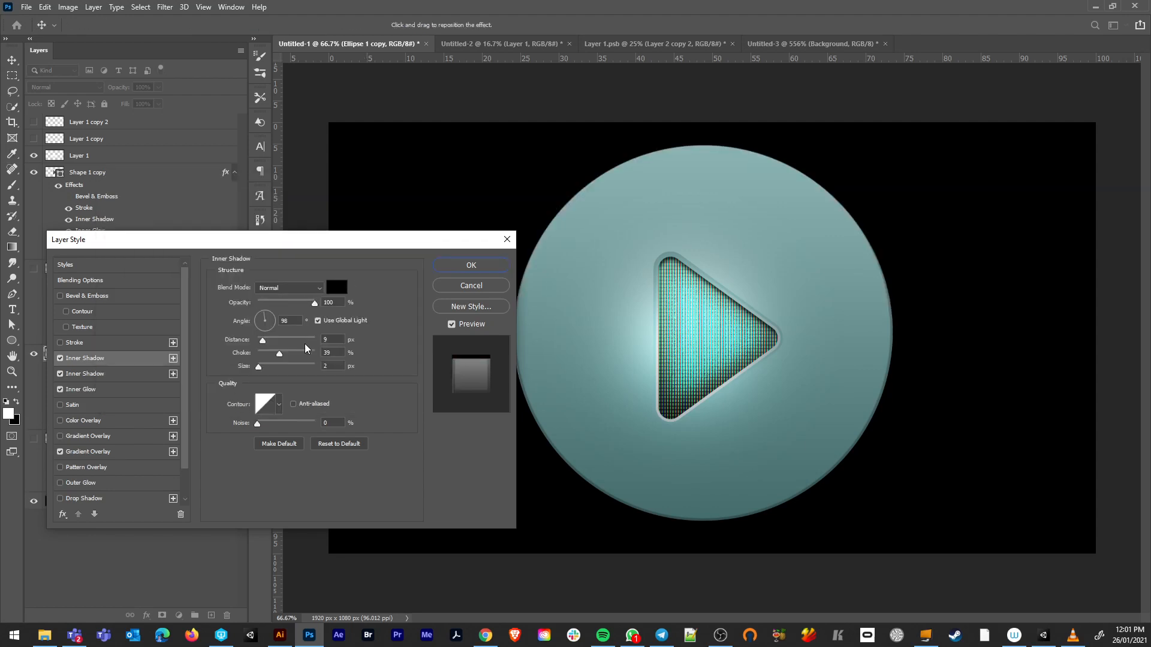
pyautogui.click(60, 359)
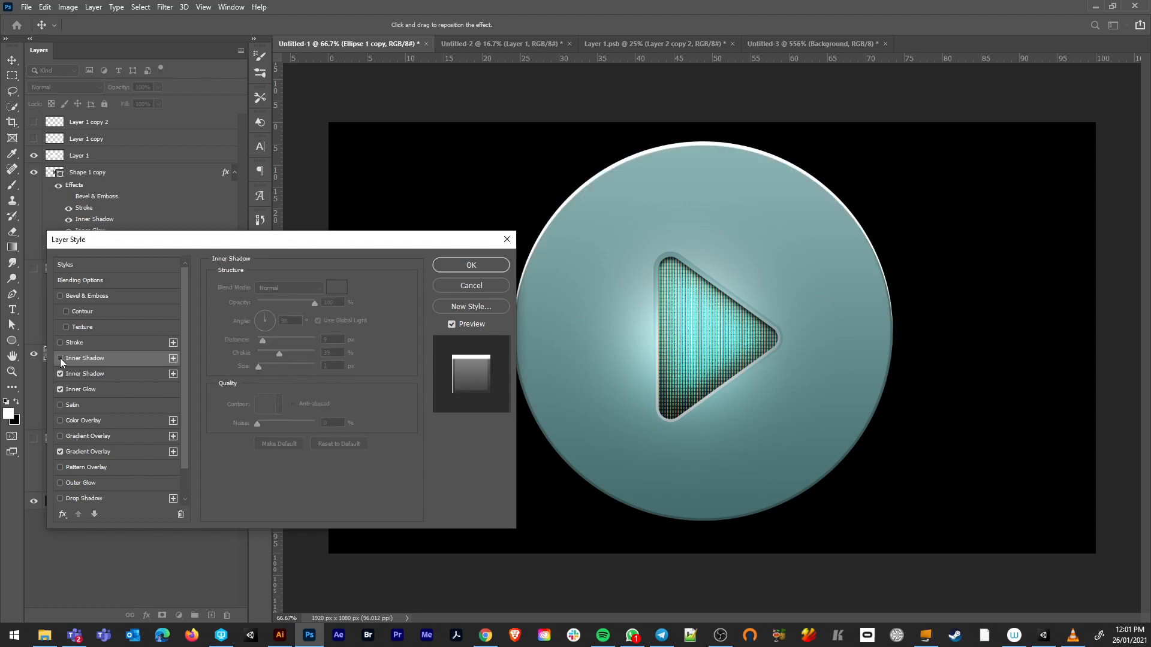
pyautogui.click(60, 359)
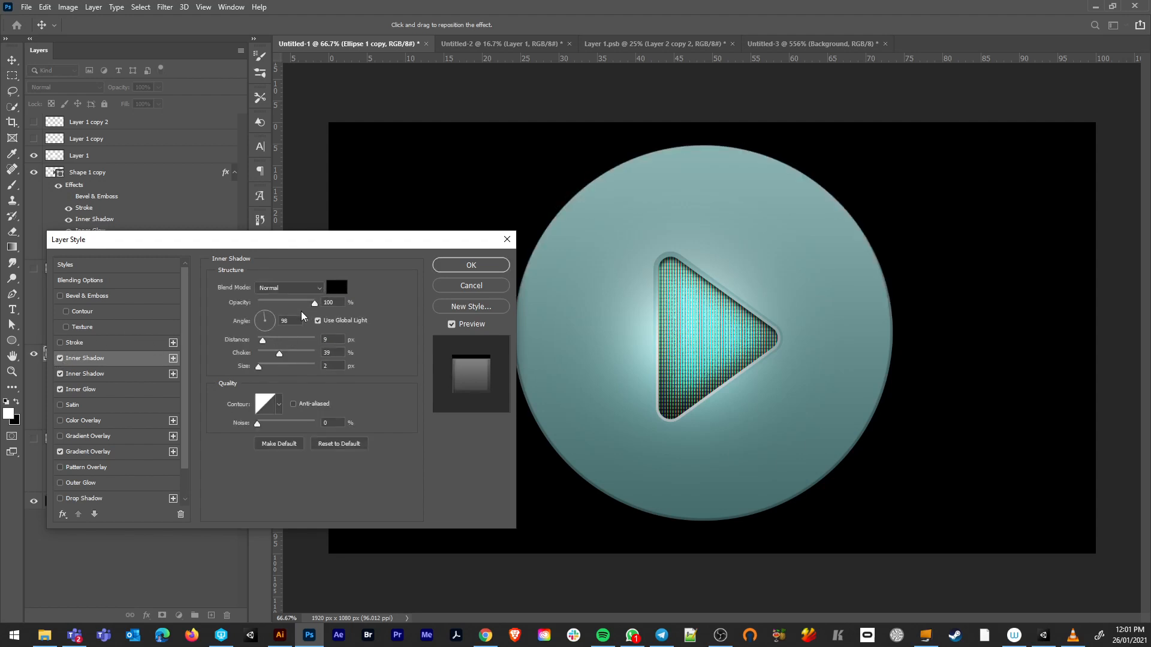
pyautogui.click(266, 333)
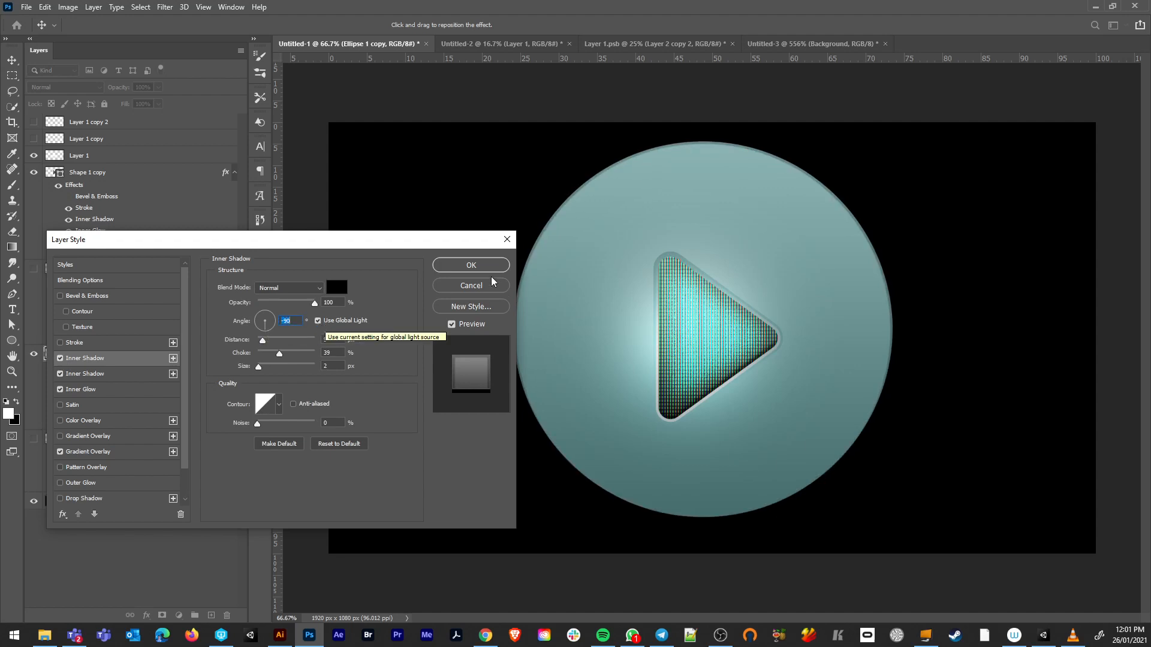
pyautogui.click(471, 286)
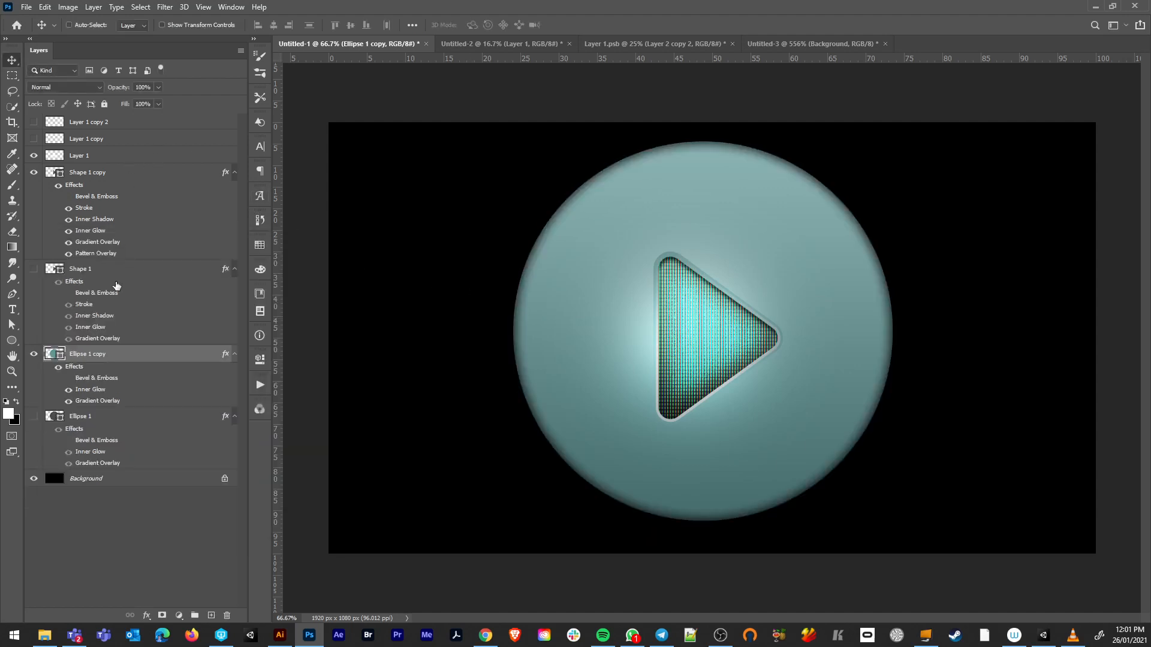
# Add an Inner Shadow to the Ellipse 1 copy layer with 16 px distance, 1% choke and 0 px size.
pyautogui.doubleClick(147, 353)
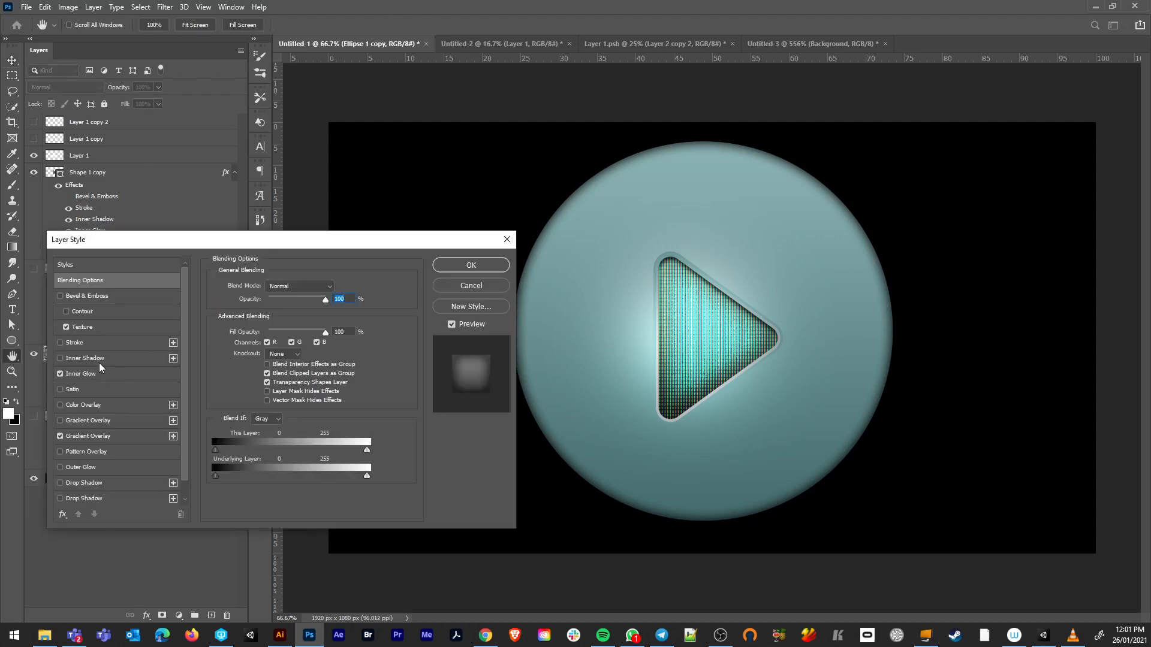
pyautogui.click(60, 358)
pyautogui.click(96, 359)
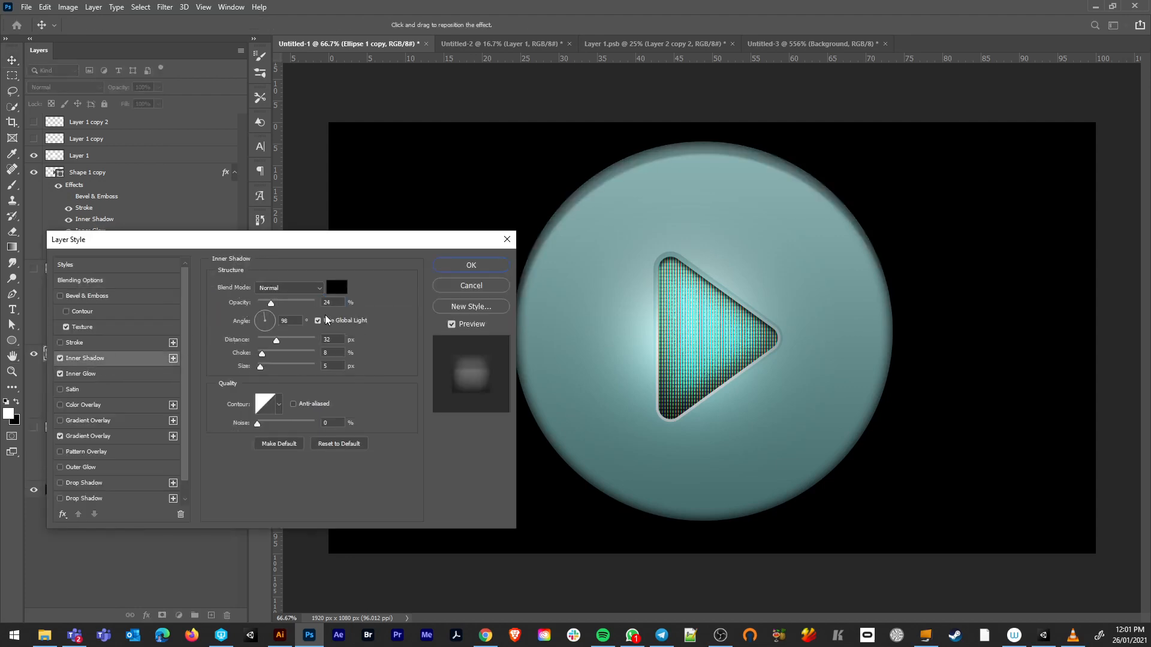
pyautogui.moveTo(277, 341)
pyautogui.mouseDown()
pyautogui.moveTo(252, 369)
pyautogui.moveTo(269, 359)
pyautogui.moveTo(258, 356)
pyautogui.moveTo(268, 342)
pyautogui.mouseUp()
pyautogui.moveTo(273, 303); pyautogui.dragTo(282, 307)
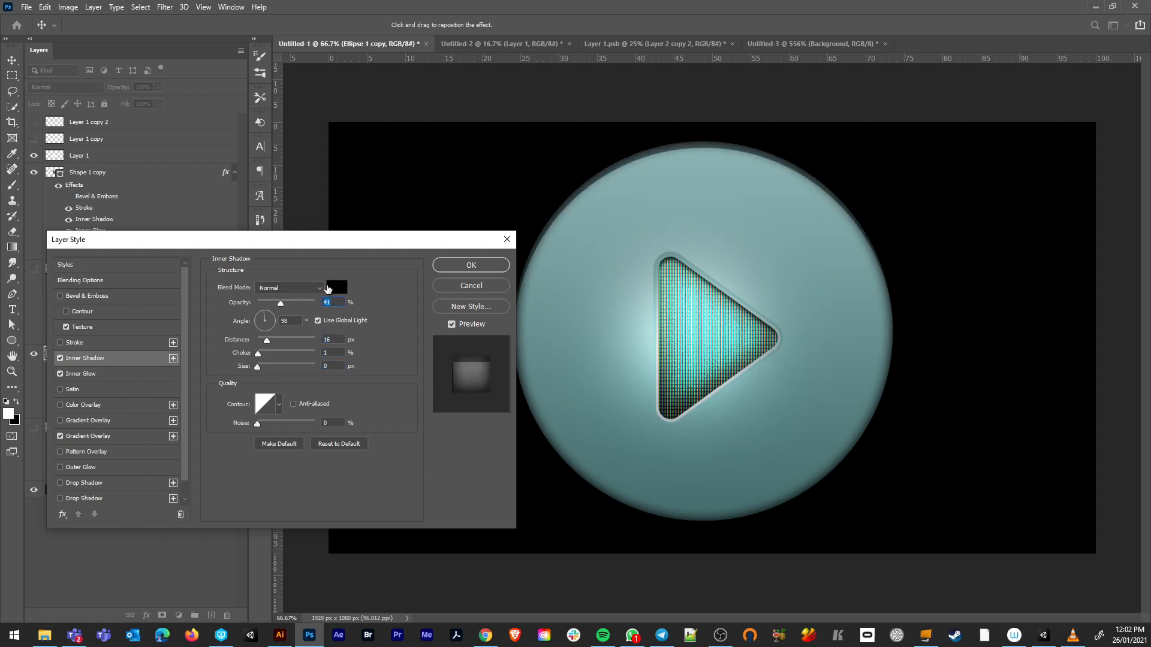
# Make the teal circle's Inner Shadow white (ffffff) with Overlay blending and 100% opacity.
pyautogui.click(328, 289)
pyautogui.write('ffffff')
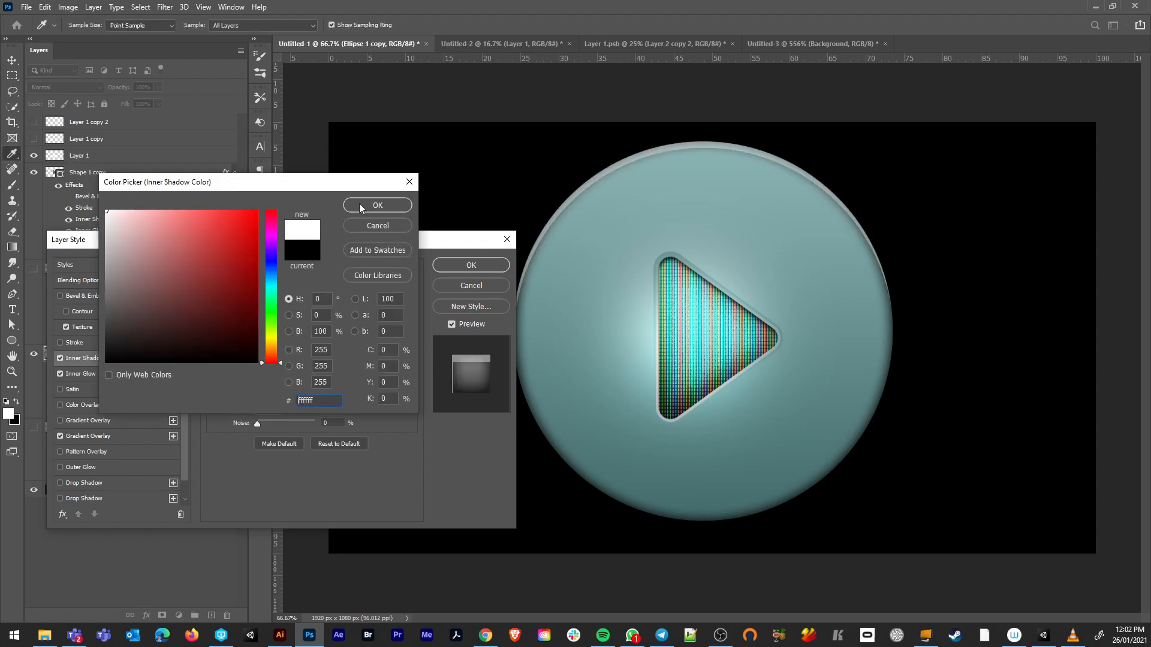
pyautogui.click(360, 205)
pyautogui.click(279, 288)
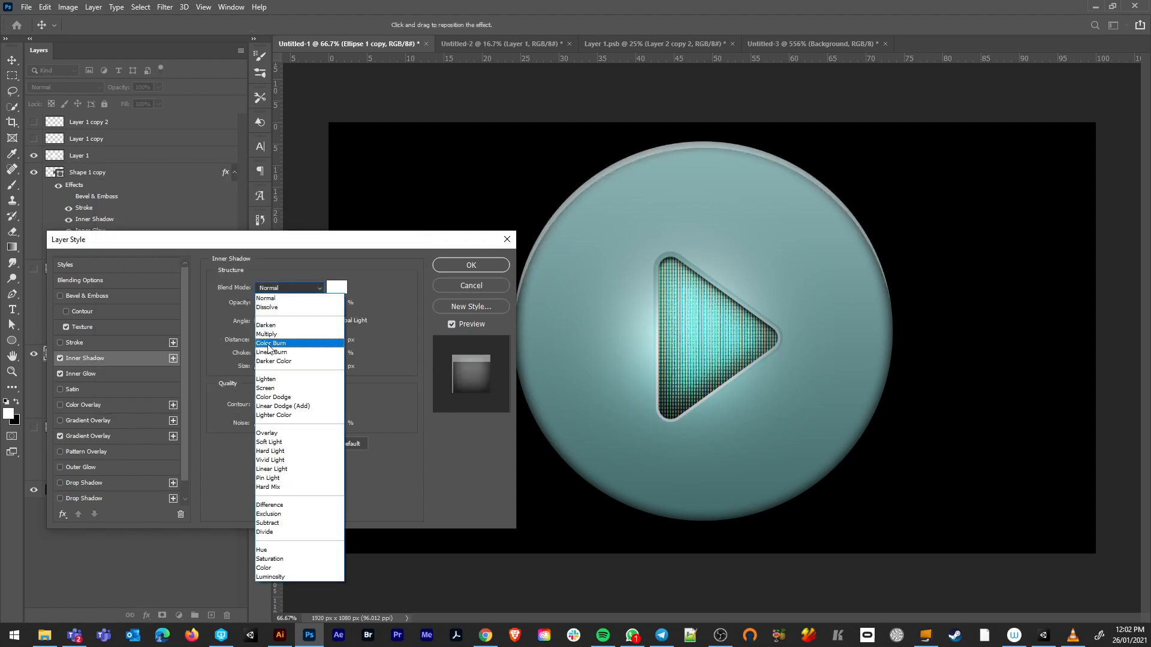
pyautogui.click(268, 433)
pyautogui.moveTo(280, 305); pyautogui.dragTo(319, 305)
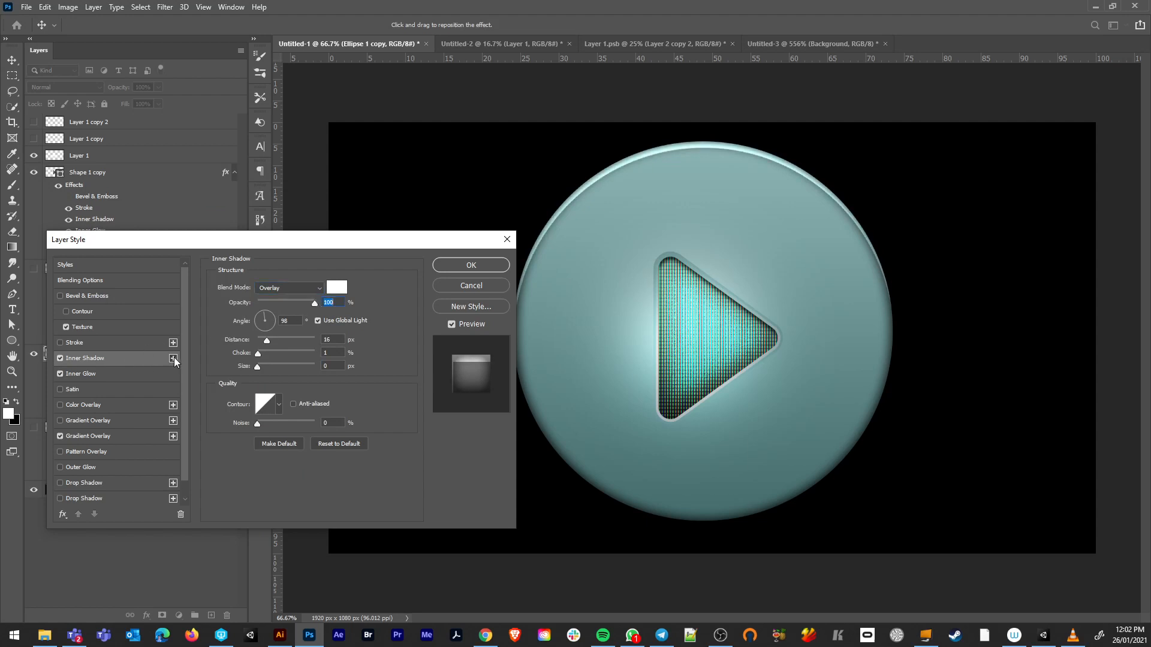
# Add a second Inner Shadow in black (000000) at a -94° angle, independent of the global light.
pyautogui.click(173, 358)
pyautogui.click(317, 320)
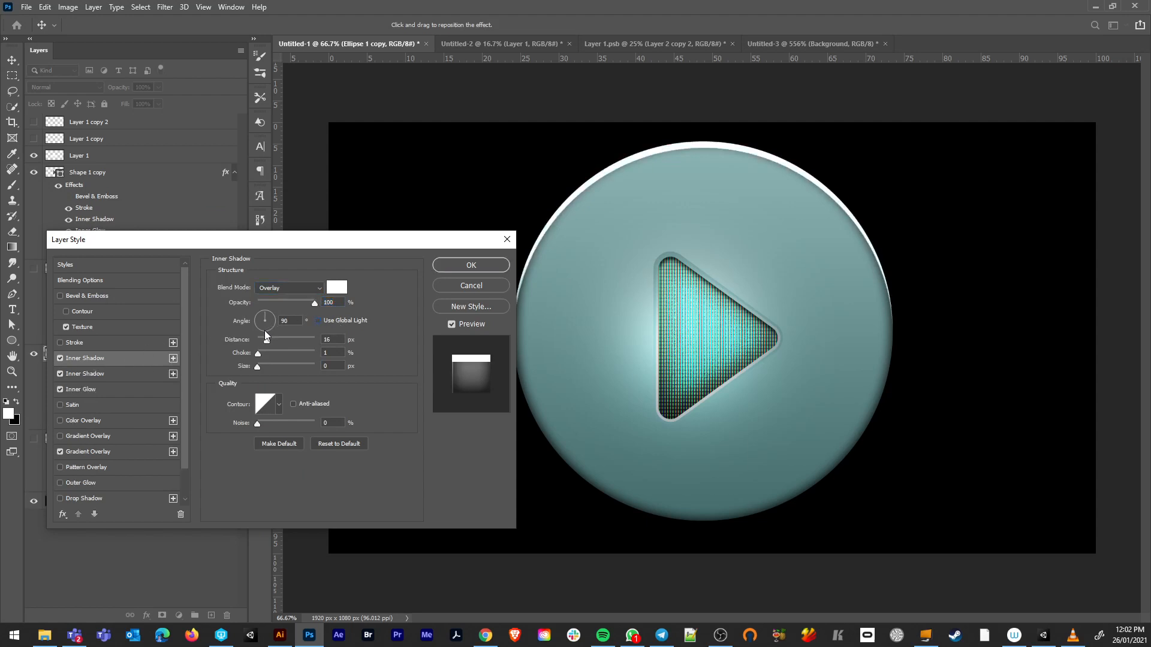
pyautogui.click(265, 331)
pyautogui.click(339, 288)
pyautogui.click(258, 361)
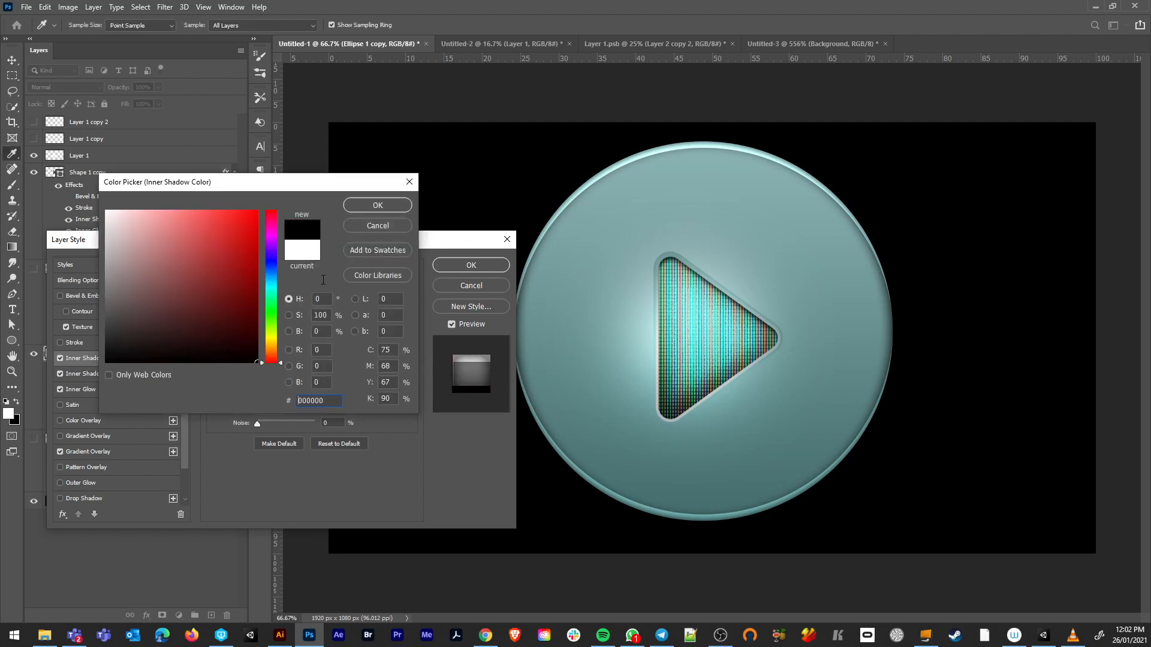
pyautogui.click(360, 205)
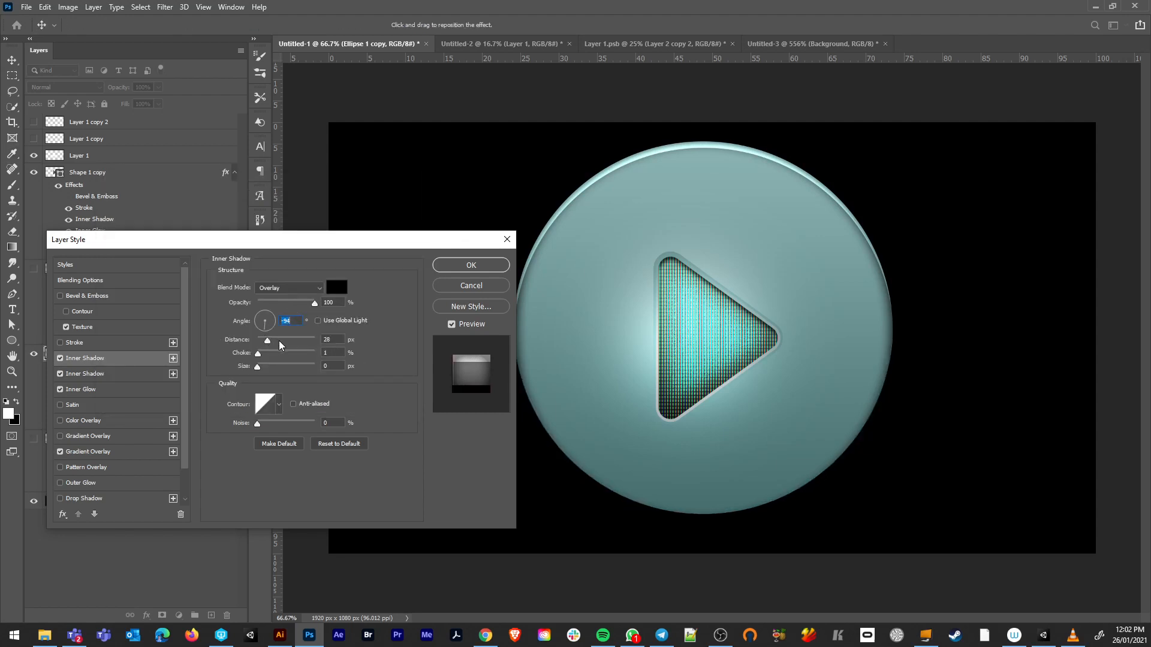
# Set the black Inner Shadow to Normal blending, 31% opacity, 13 px distance, 16% choke and 4 px size.
pyautogui.click(283, 290)
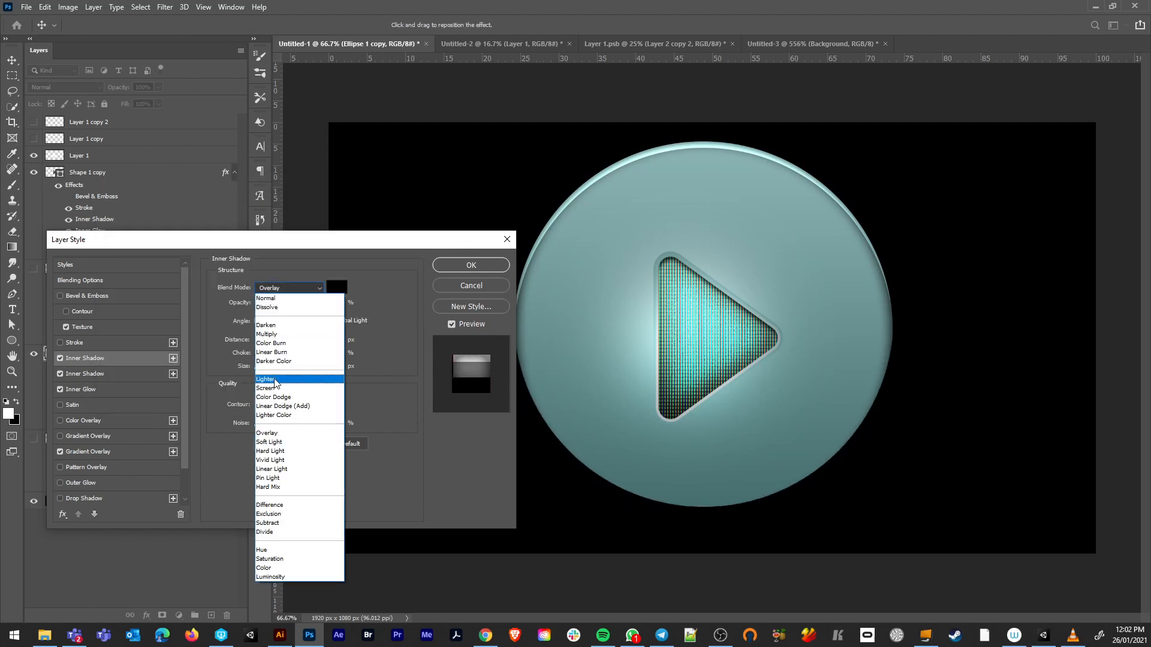
pyautogui.click(271, 334)
pyautogui.moveTo(258, 354); pyautogui.dragTo(276, 367)
pyautogui.click(288, 287)
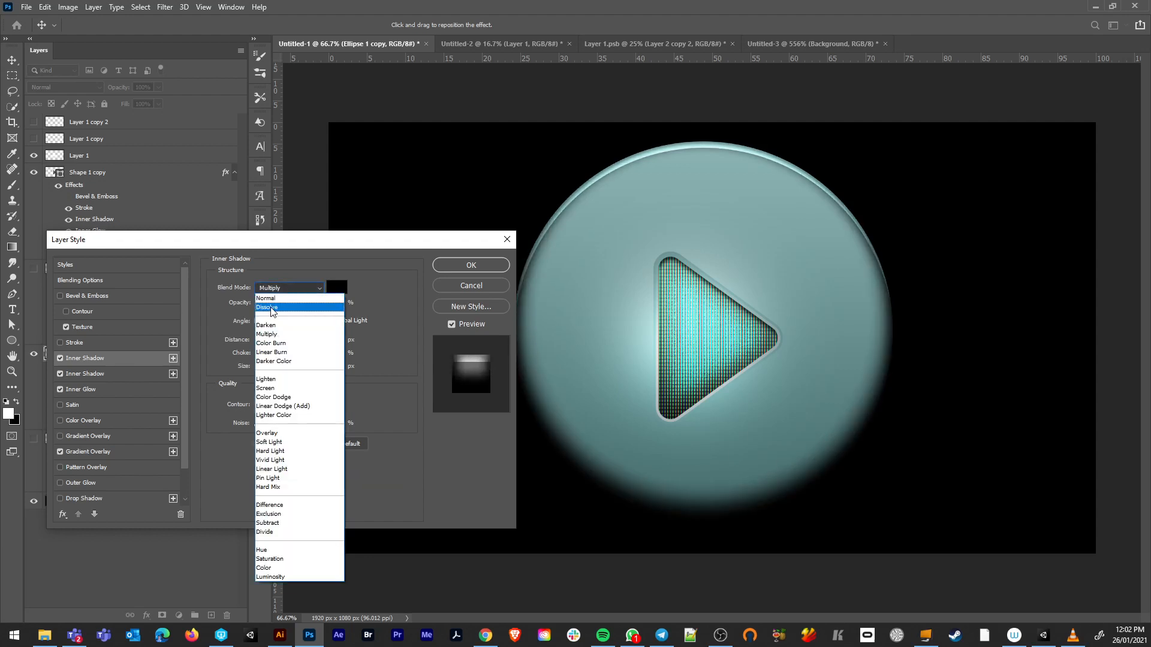
pyautogui.click(282, 293)
pyautogui.moveTo(279, 343); pyautogui.dragTo(273, 342)
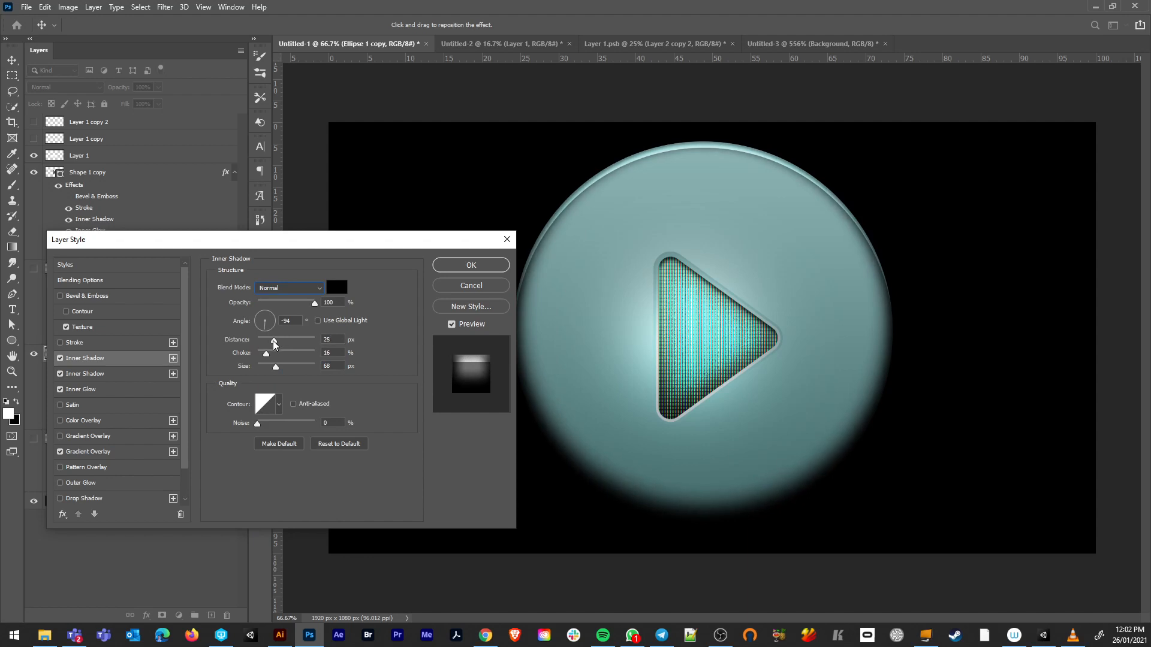
pyautogui.moveTo(303, 303); pyautogui.dragTo(281, 302)
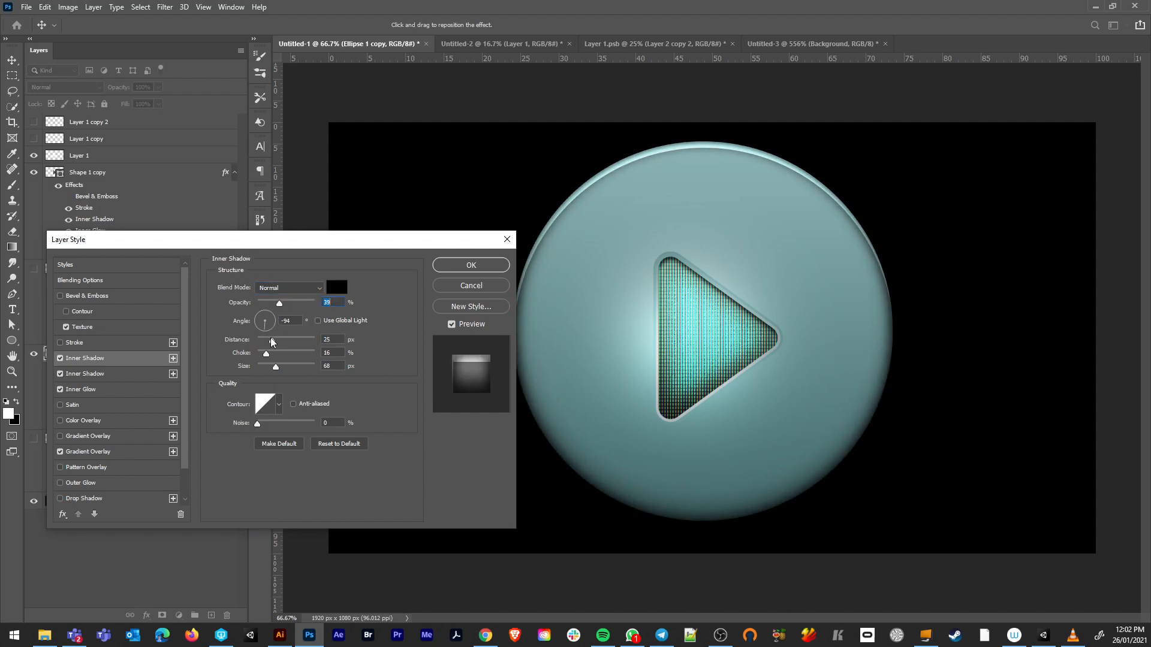
pyautogui.moveTo(276, 367); pyautogui.dragTo(265, 342)
pyautogui.moveTo(280, 303); pyautogui.dragTo(277, 307)
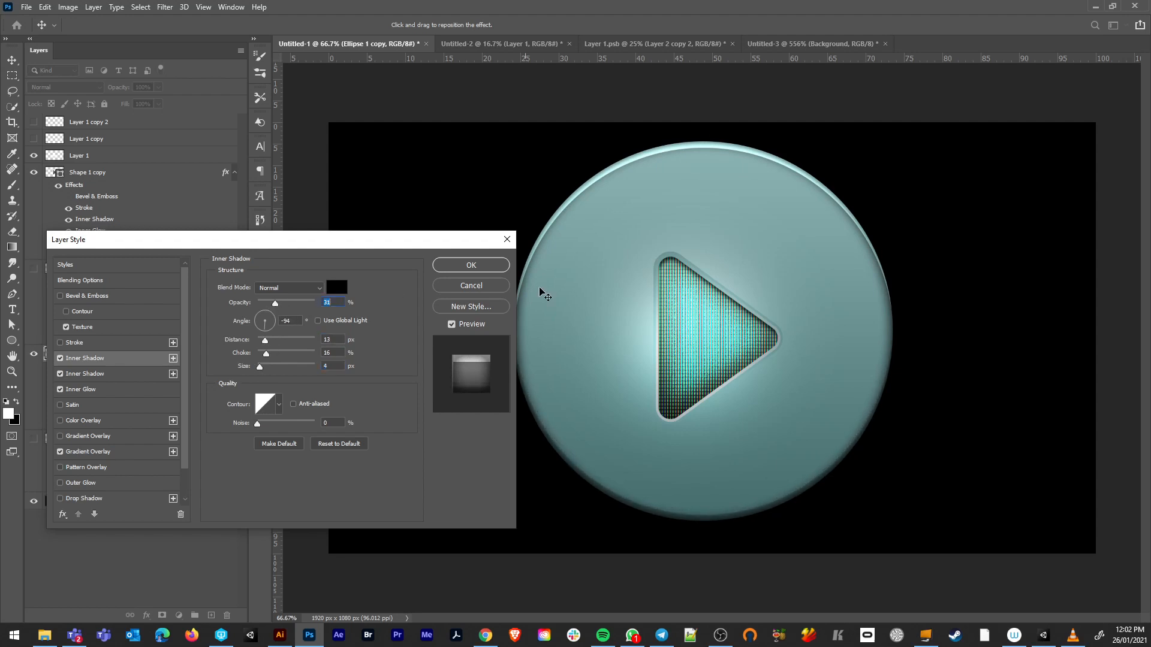
# Soften the white Overlay Inner Shadow by slightly increasing its size, and apply the layer style.
pyautogui.click(100, 374)
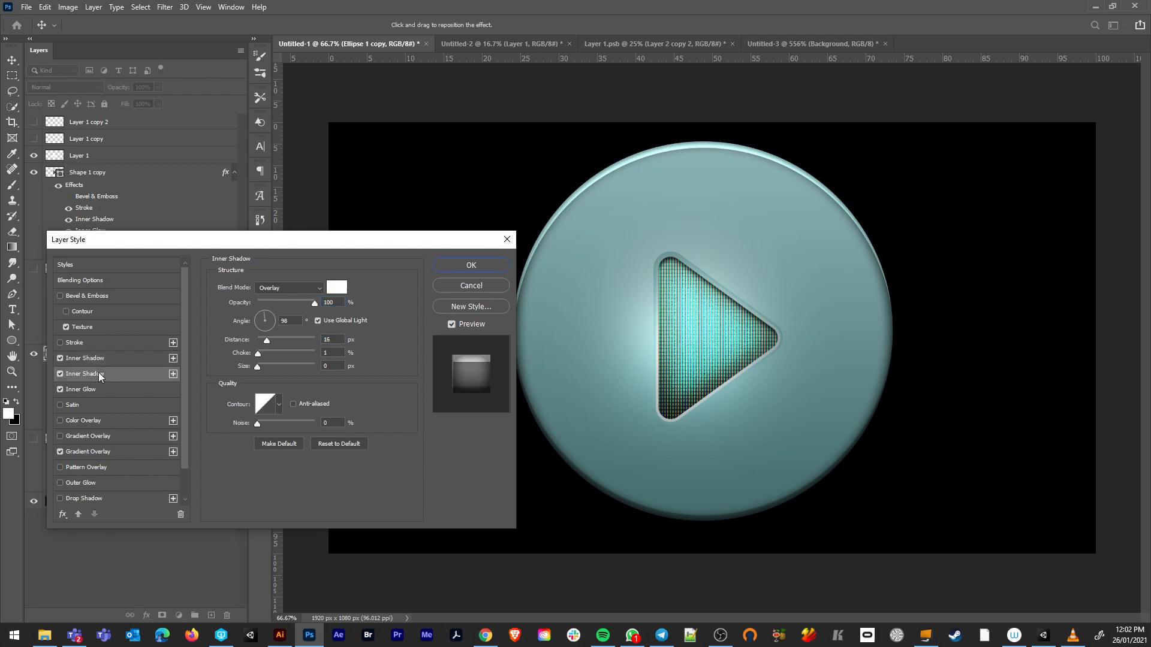
pyautogui.moveTo(259, 368); pyautogui.dragTo(263, 368)
pyautogui.click(441, 264)
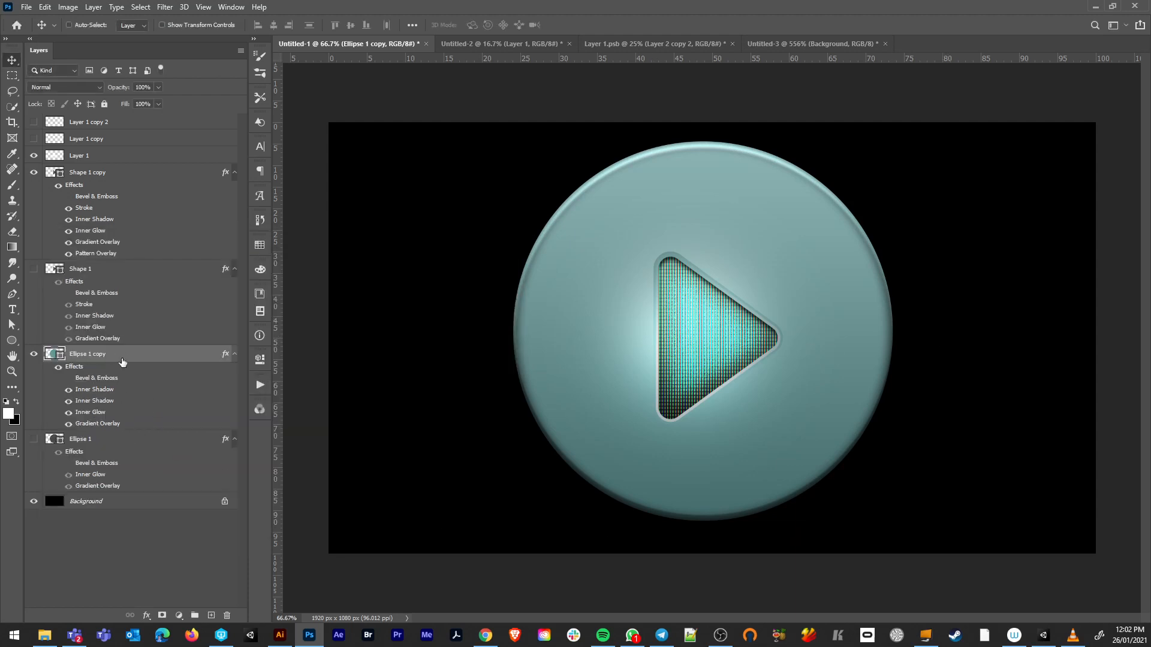
# Group the Ellipse 1 copy, Shape 1 copy and Layer 1 layers.
pyautogui.keyDown('ctrl'); pyautogui.click(95, 172); pyautogui.keyUp('ctrl')
pyautogui.keyDown('ctrl'); pyautogui.click(102, 156); pyautogui.keyUp('ctrl')
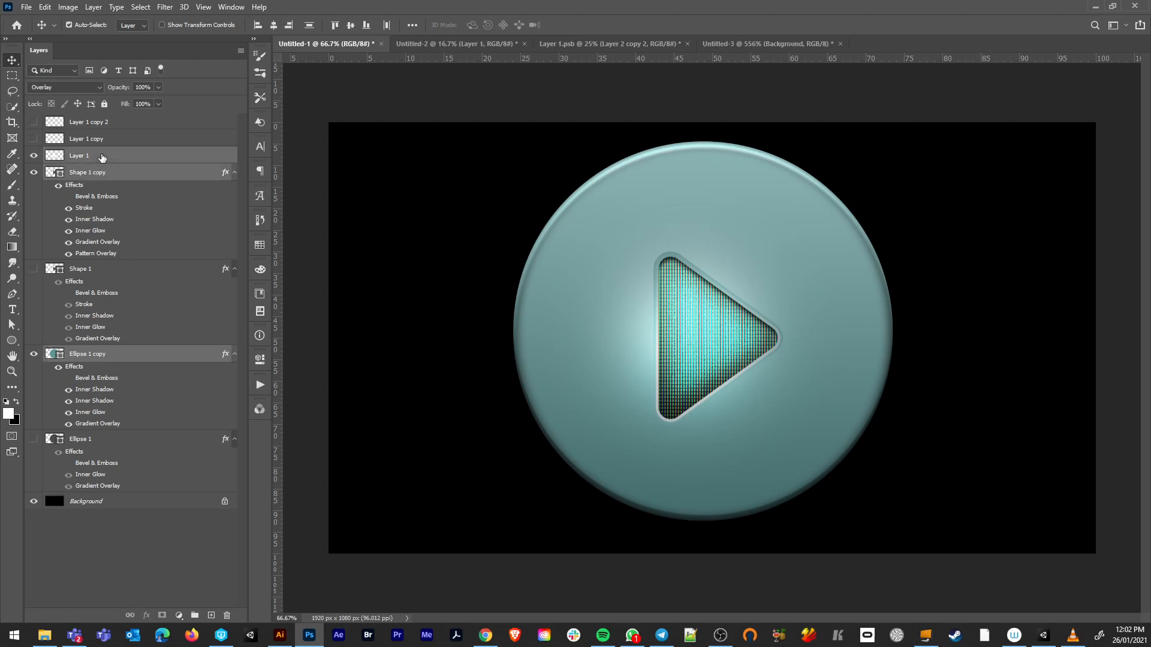
pyautogui.hotkey('ctrl', 'g')
# Make the original Shape 1 and Ellipse 1 layers visible and group them.
pyautogui.click(87, 174)
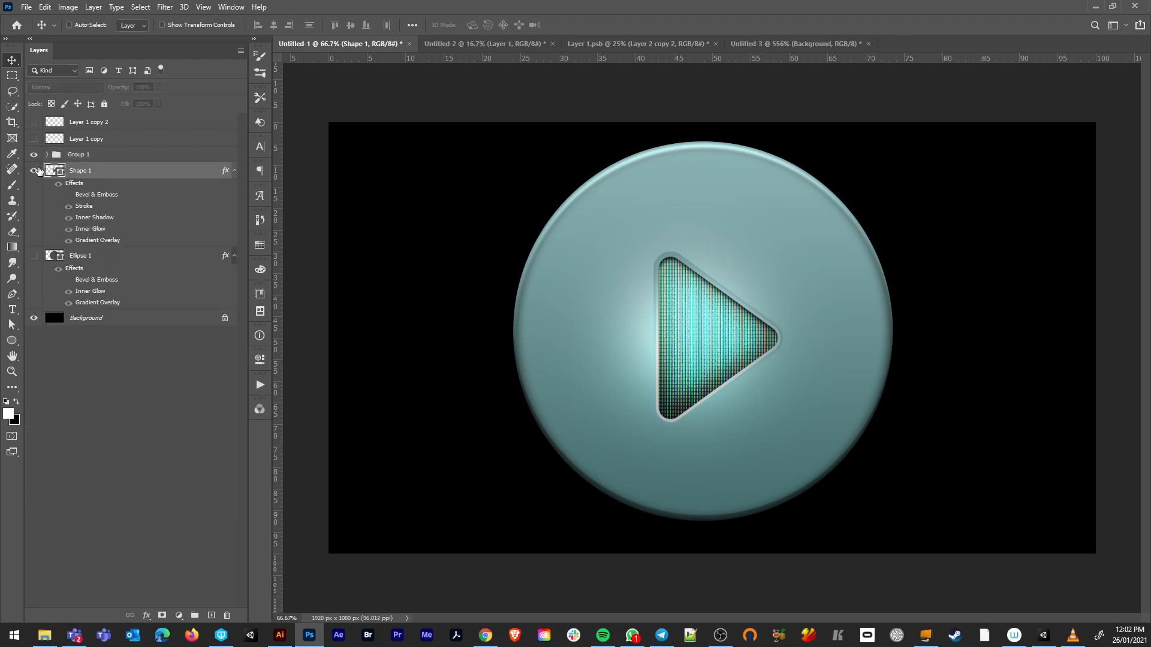
pyautogui.keyDown('ctrl'); pyautogui.click(99, 257); pyautogui.keyUp('ctrl')
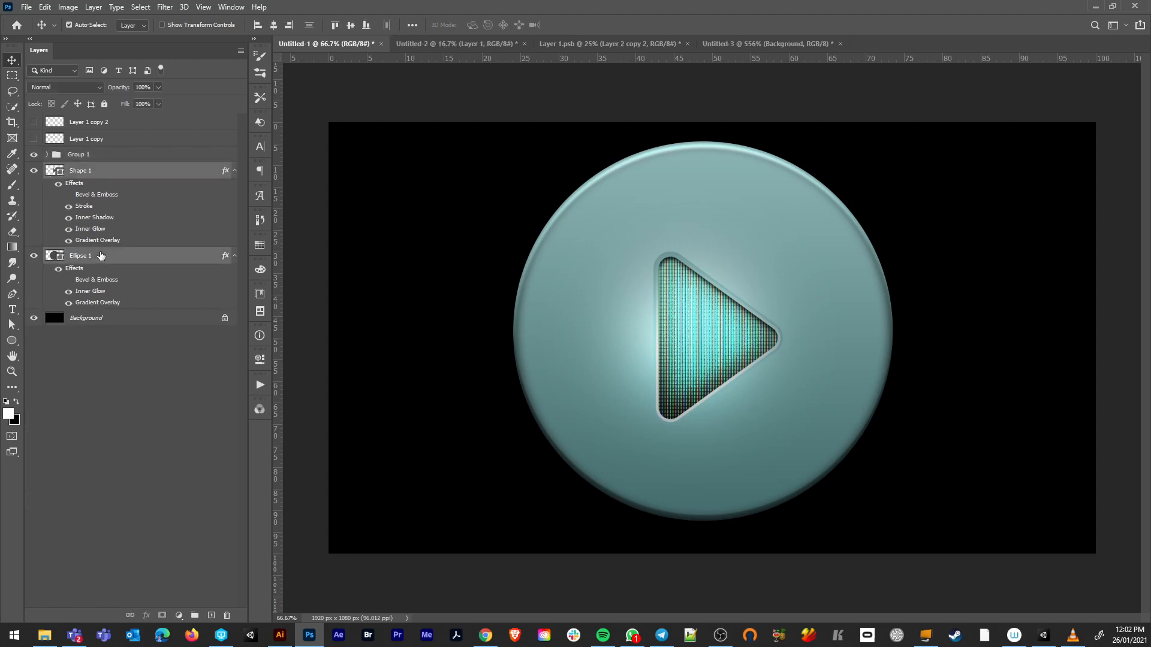
pyautogui.hotkey('ctrl', 'g')
# Rename the group with the teal button "on" and the group with the original button "off".
pyautogui.doubleClick(76, 154)
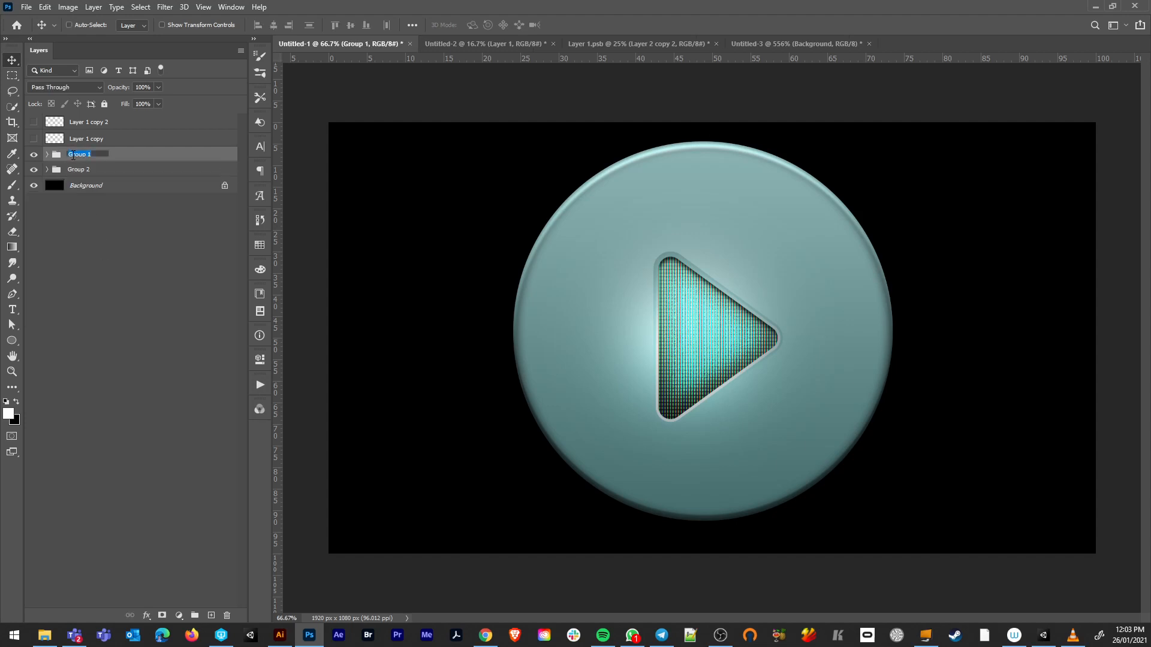
pyautogui.write('on')
pyautogui.doubleClick(78, 169)
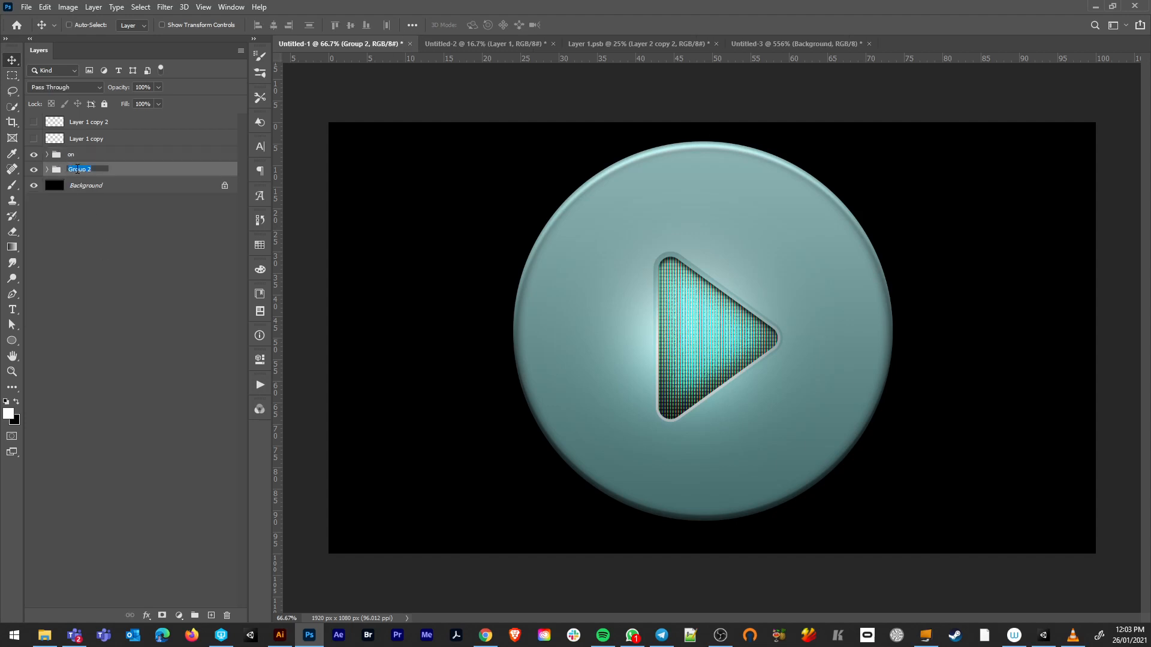
pyautogui.write('off')
pyautogui.press('Return')
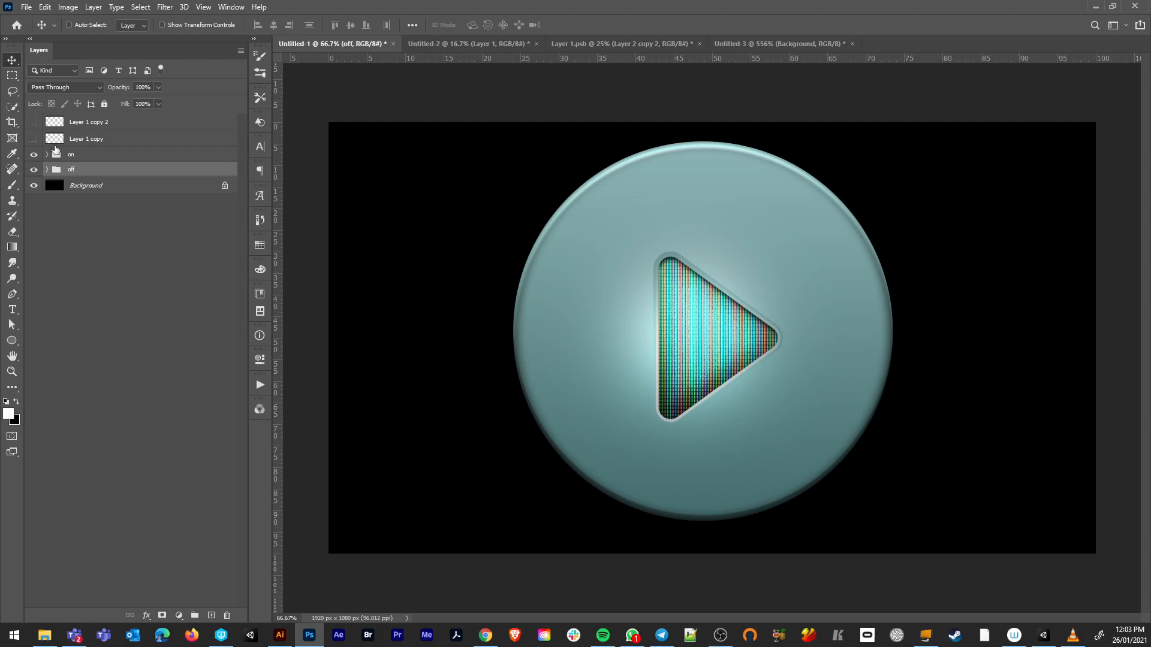
# Compare the two button states by repeatedly toggling the visibility of the "on" group.
pyautogui.click(36, 158)
pyautogui.click(34, 155)
pyautogui.click(34, 155)
pyautogui.click(34, 155)
pyautogui.click(33, 155)
pyautogui.click(33, 154)
# Start saving the play button document as a Photoshop file.
pyautogui.press('ctrl')
pyautogui.hotkey('ctrl', 's')
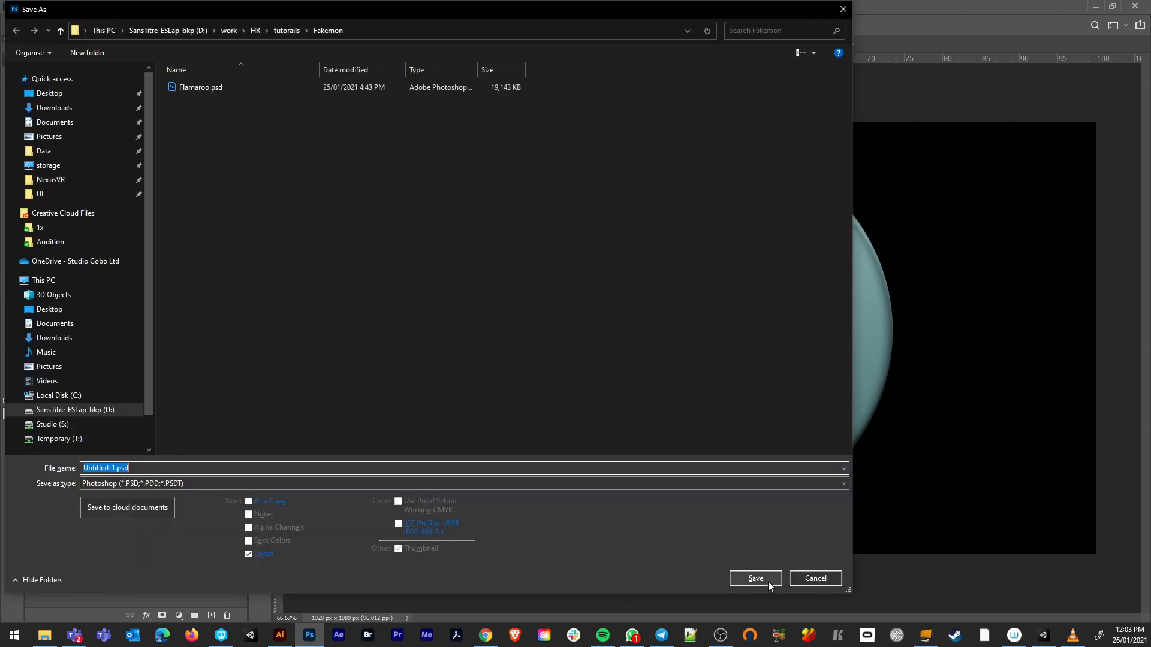